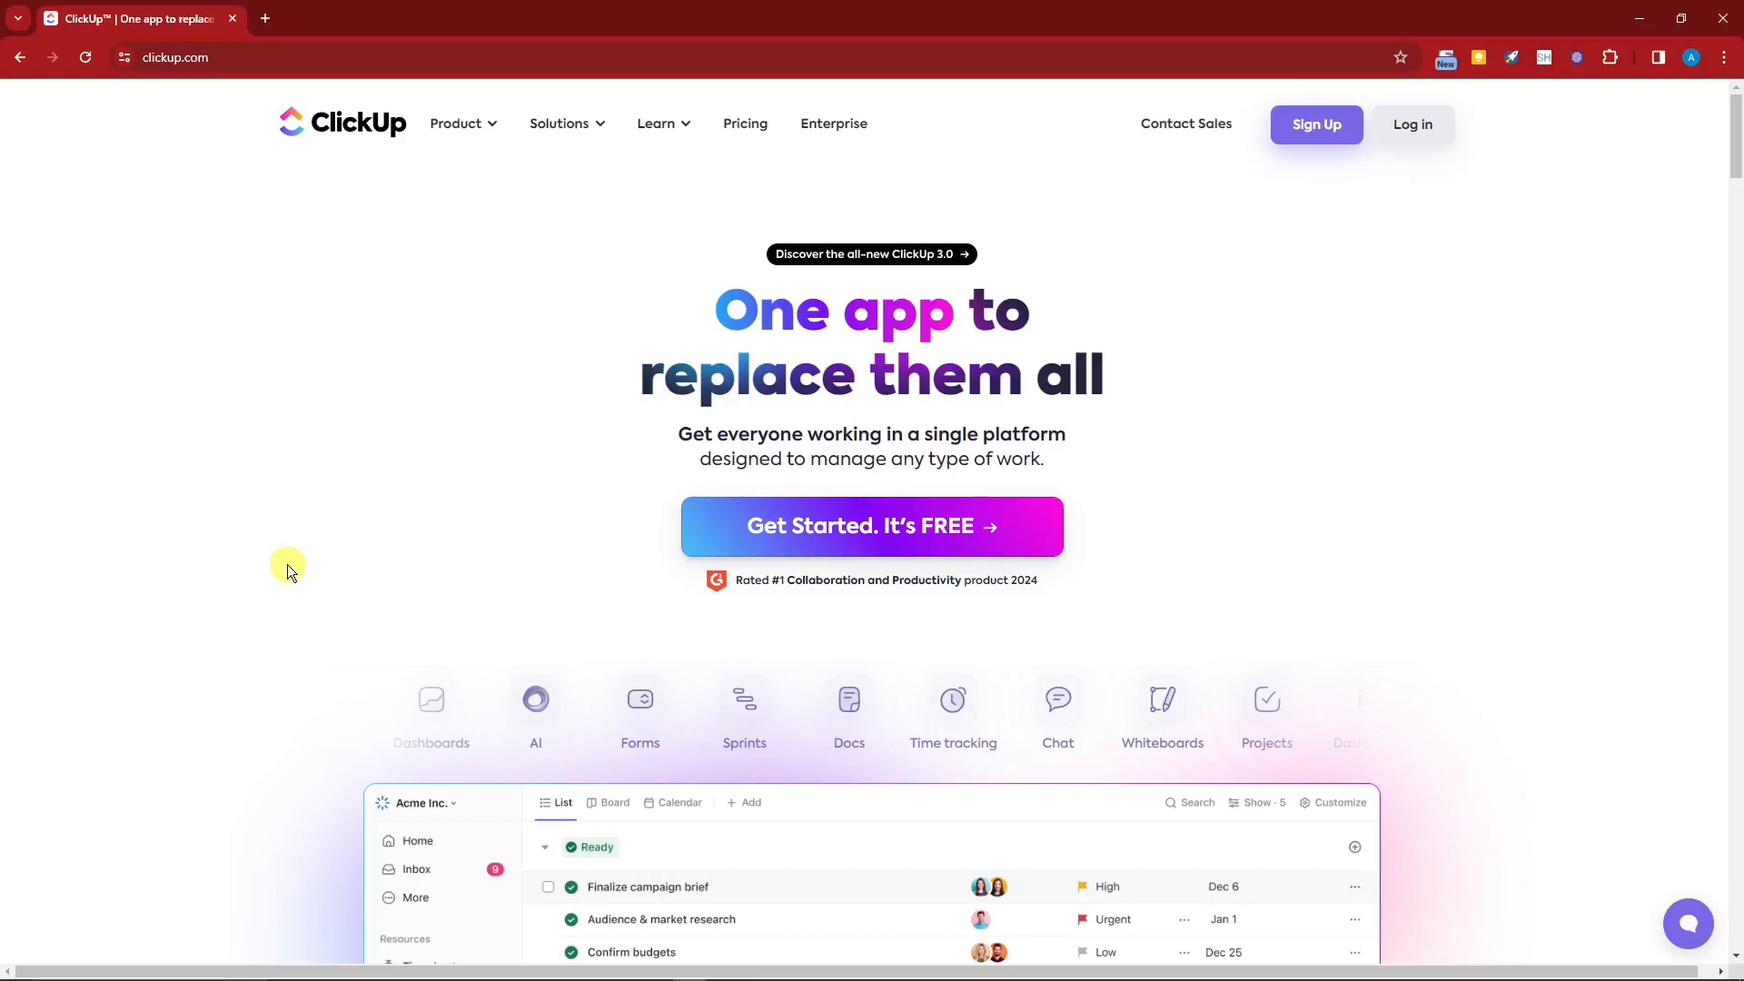
Step: Scroll through the ClickUp homepage to review its features
{"action": "scroll", "coordinate": [287, 564], "scroll_direction": "down", "scroll_amount": 4}
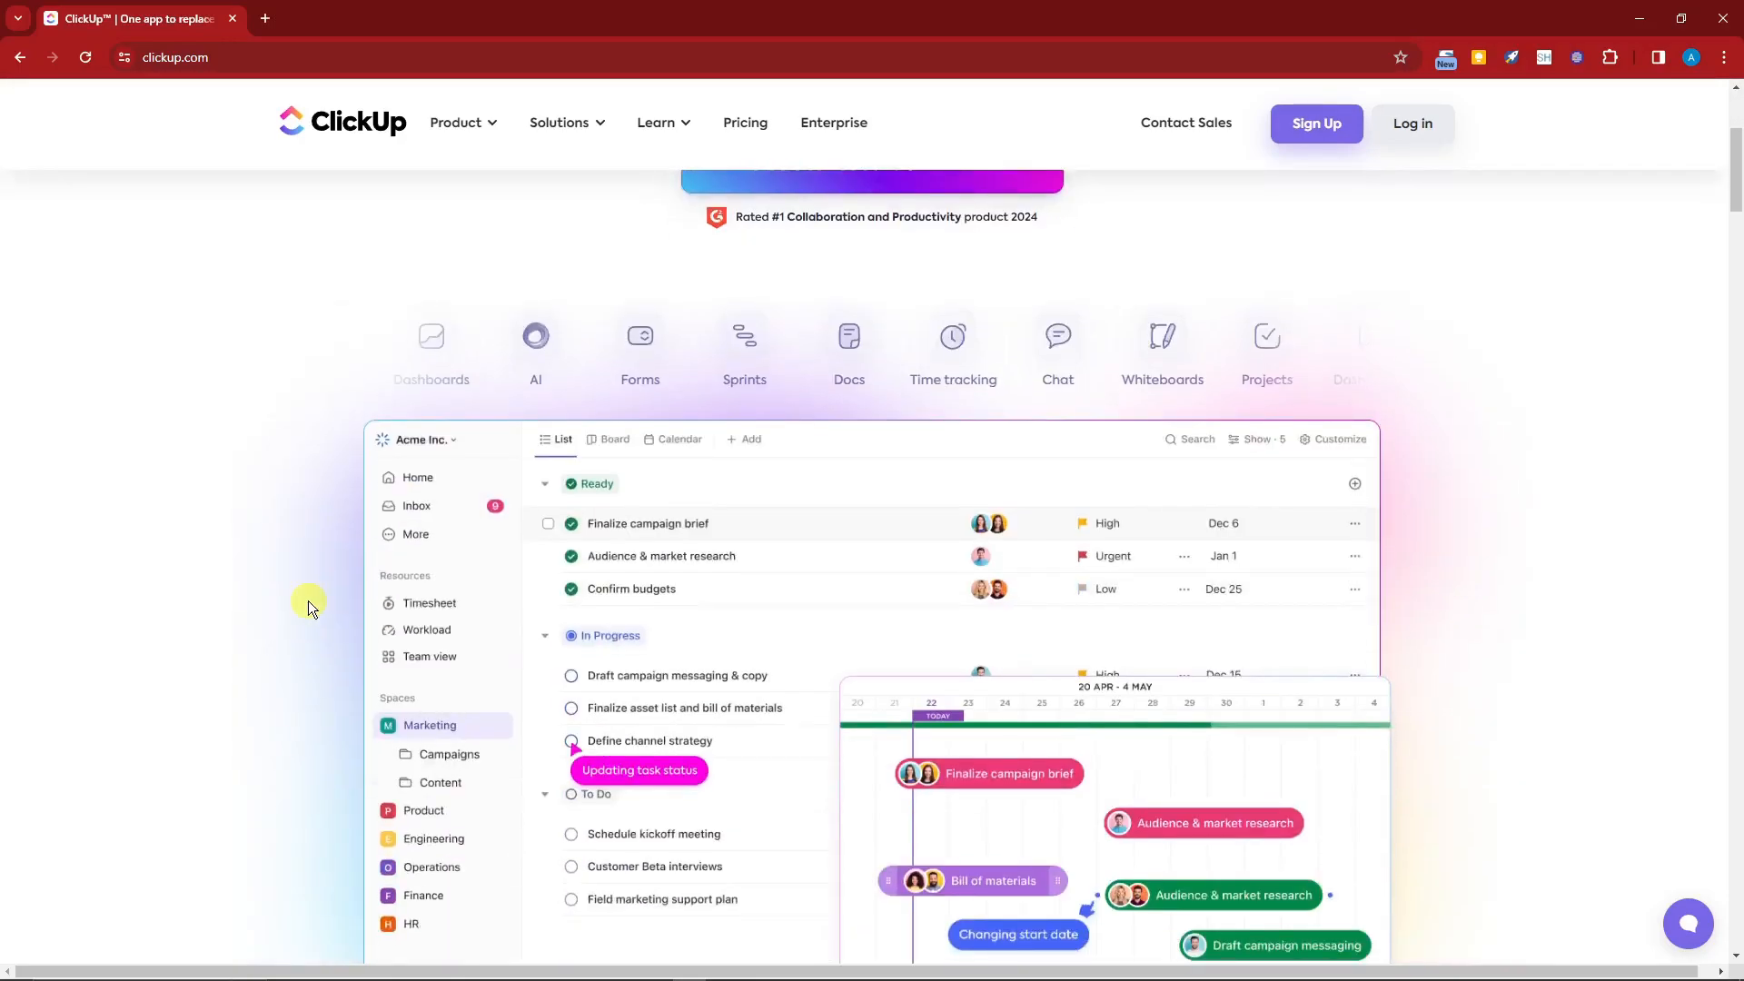
{"action": "scroll", "coordinate": [303, 604], "scroll_direction": "down", "scroll_amount": 20}
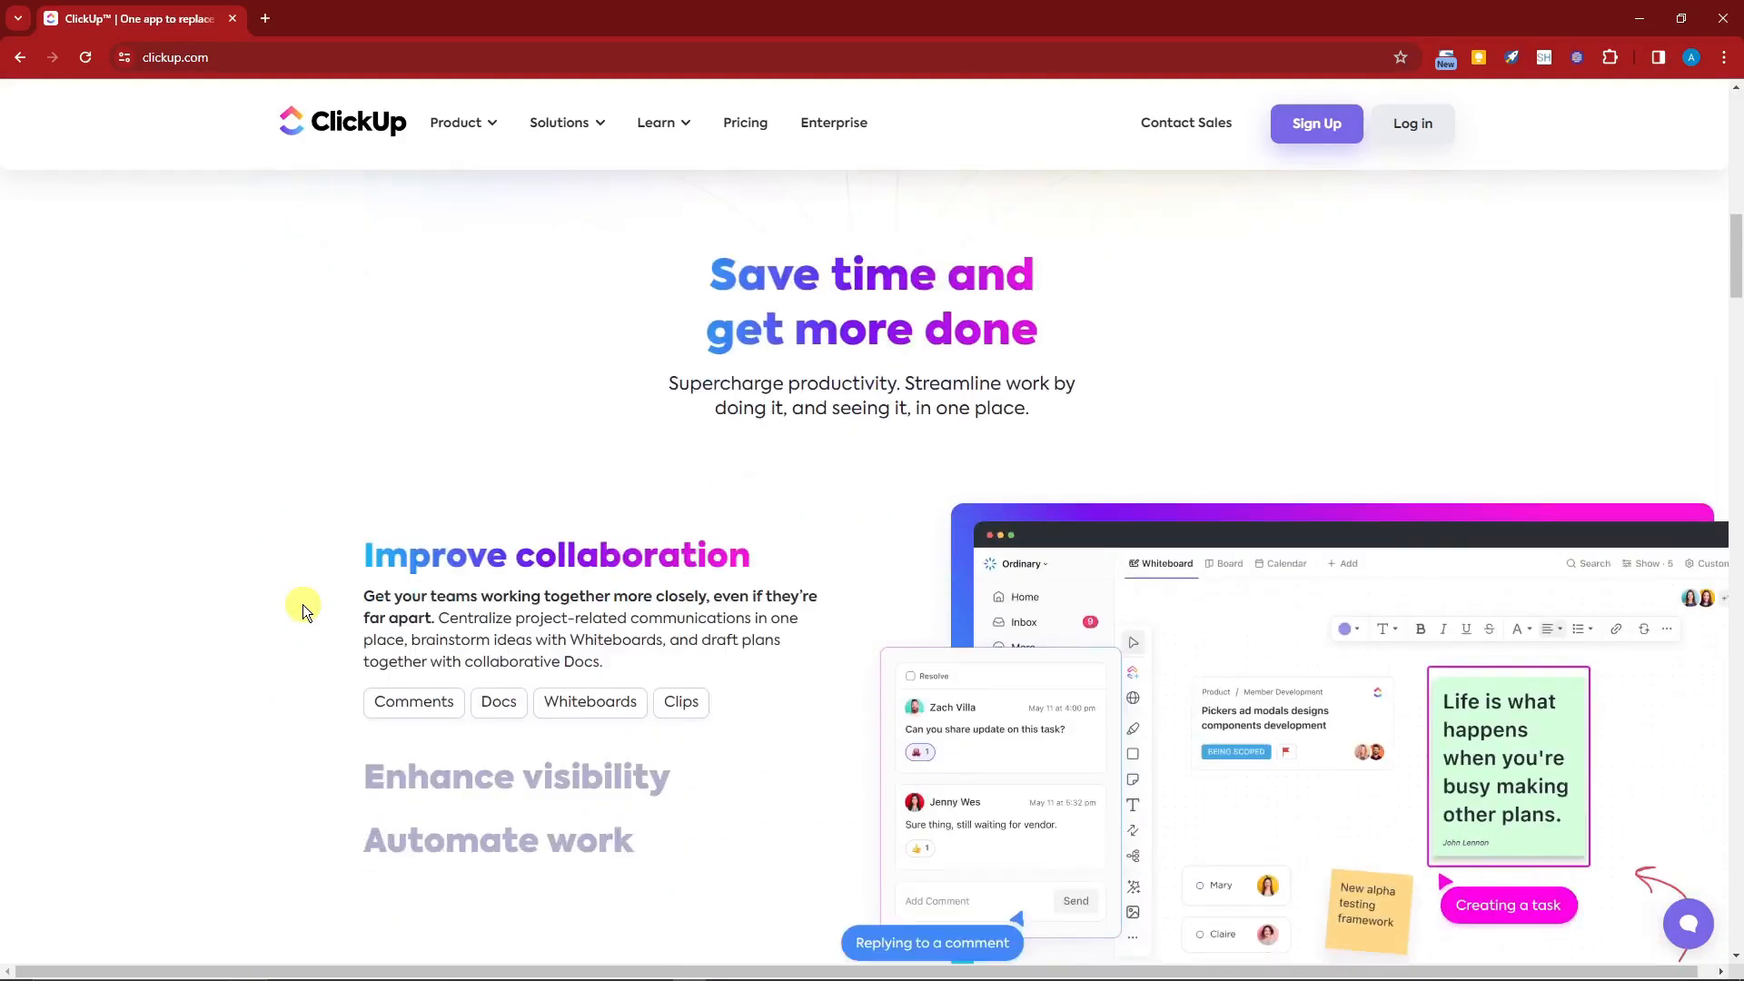
{"action": "scroll", "coordinate": [303, 603], "scroll_direction": "up", "scroll_amount": 20}
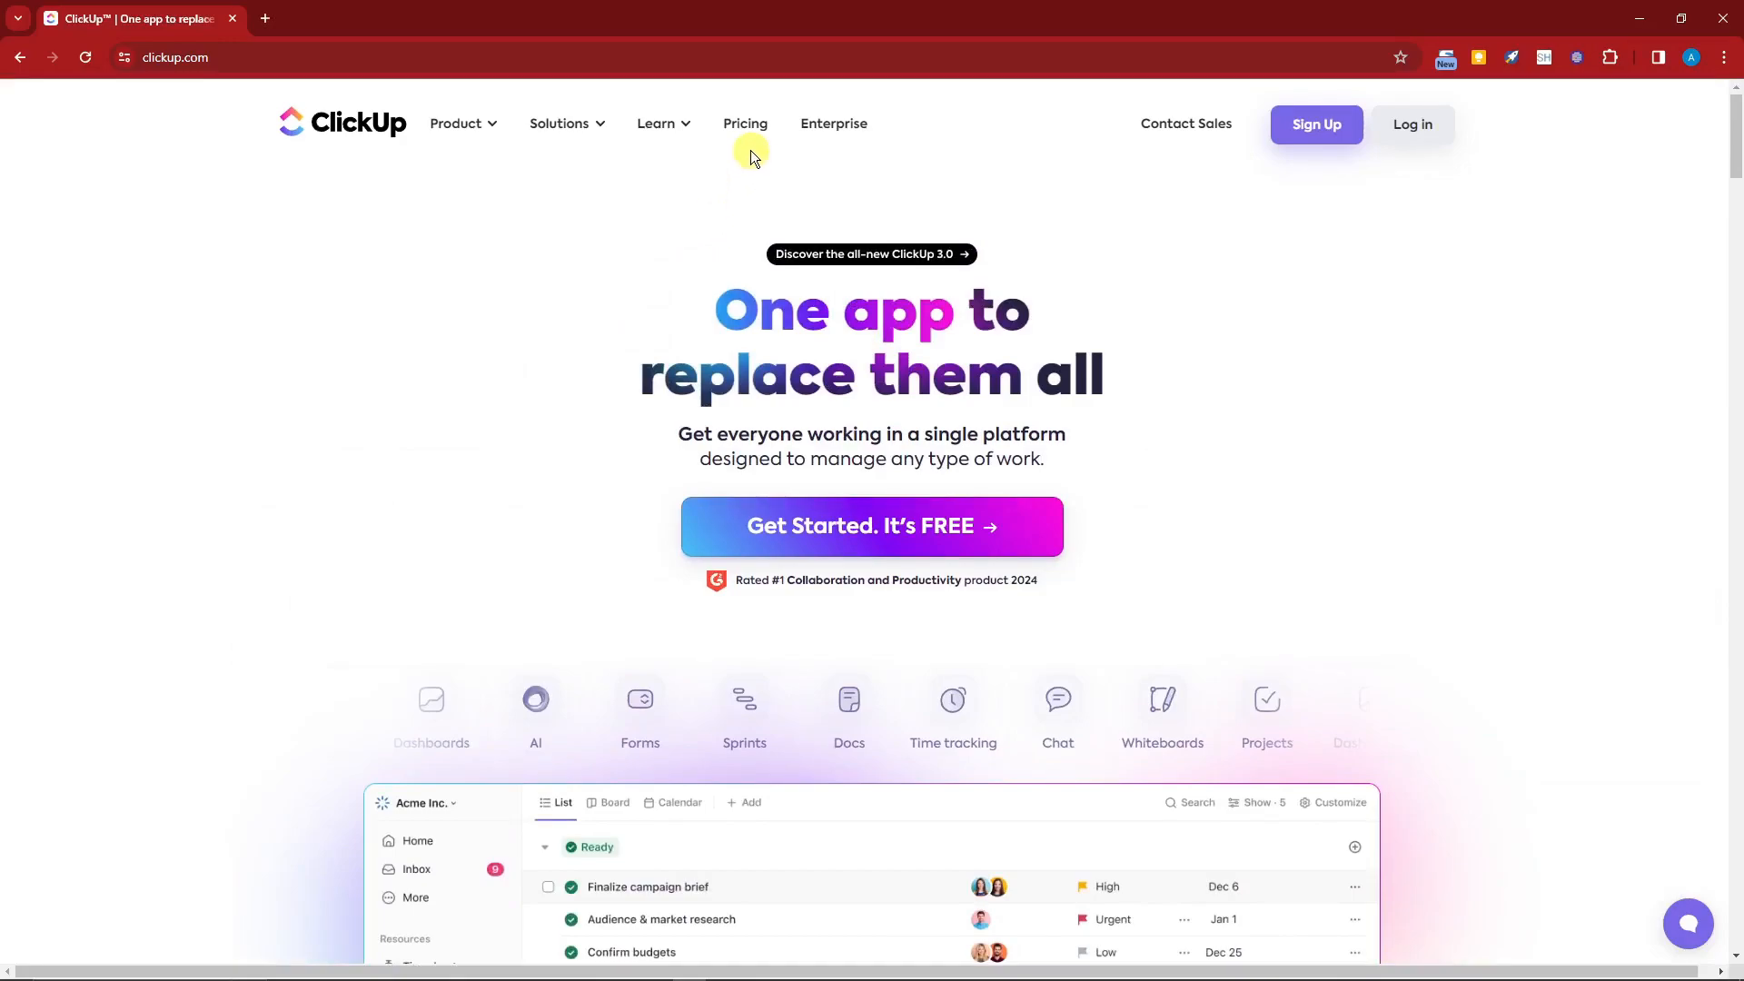
Step: Open the Pricing page in a new browser tab
{"action": "right_click", "coordinate": [749, 127]}
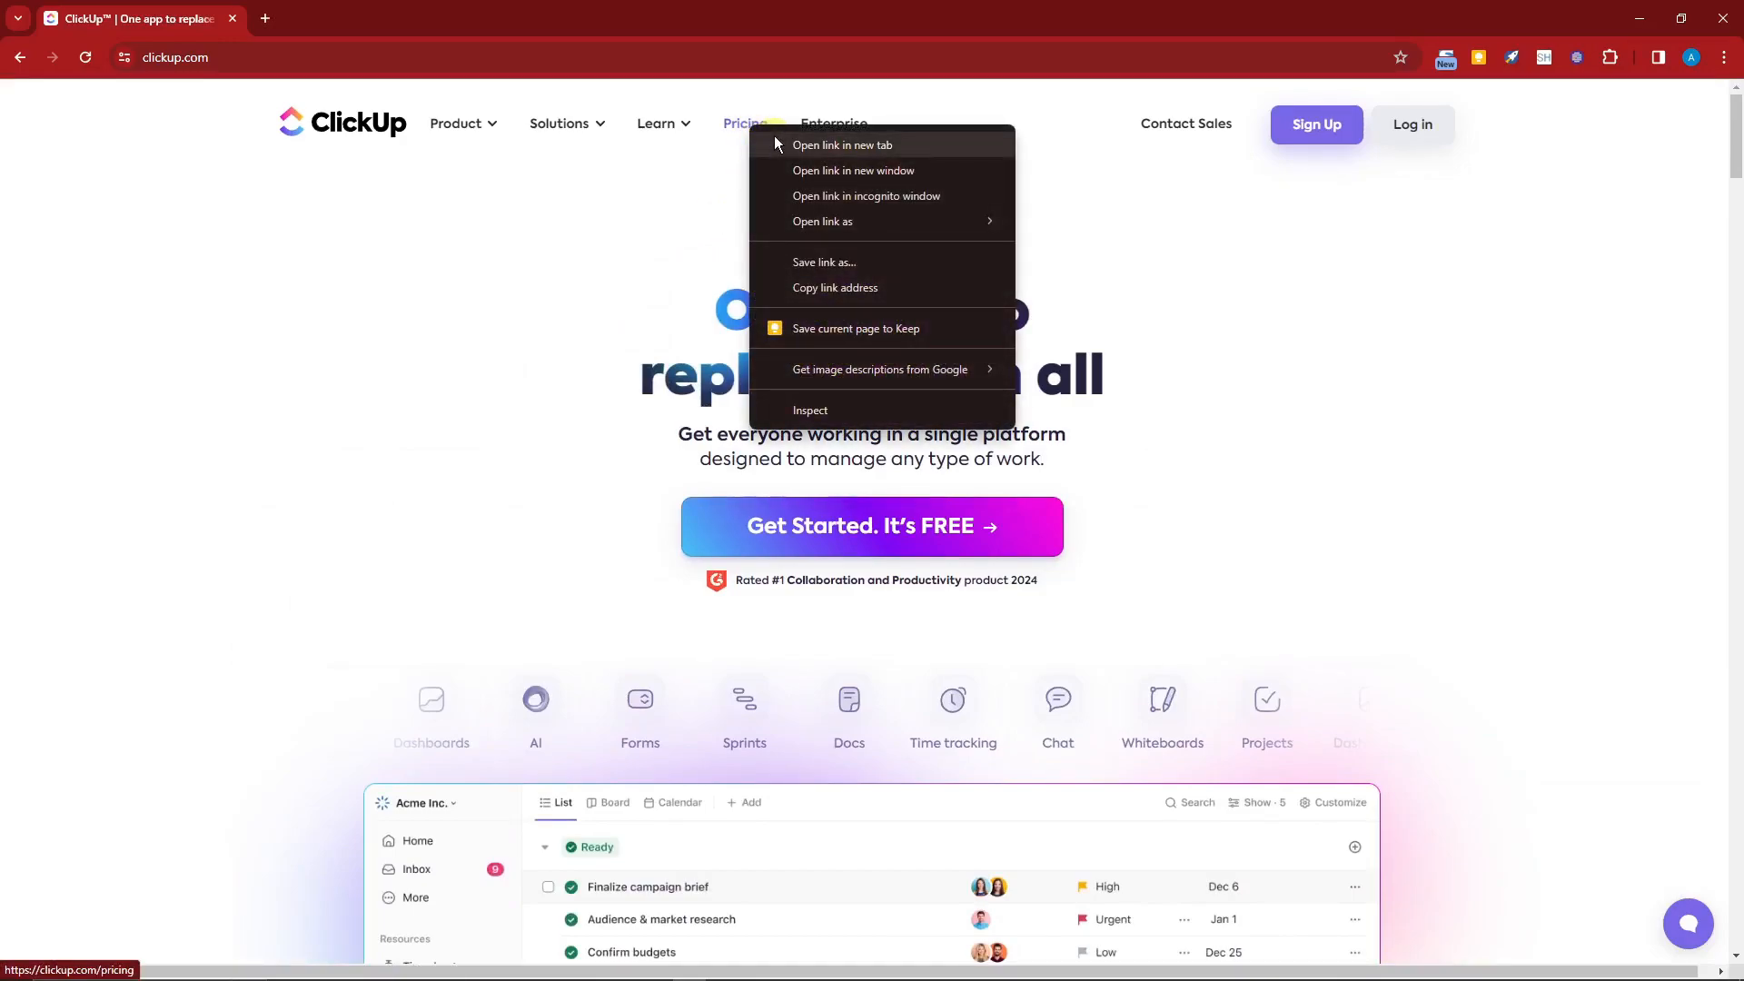
{"action": "left_click", "coordinate": [776, 142]}
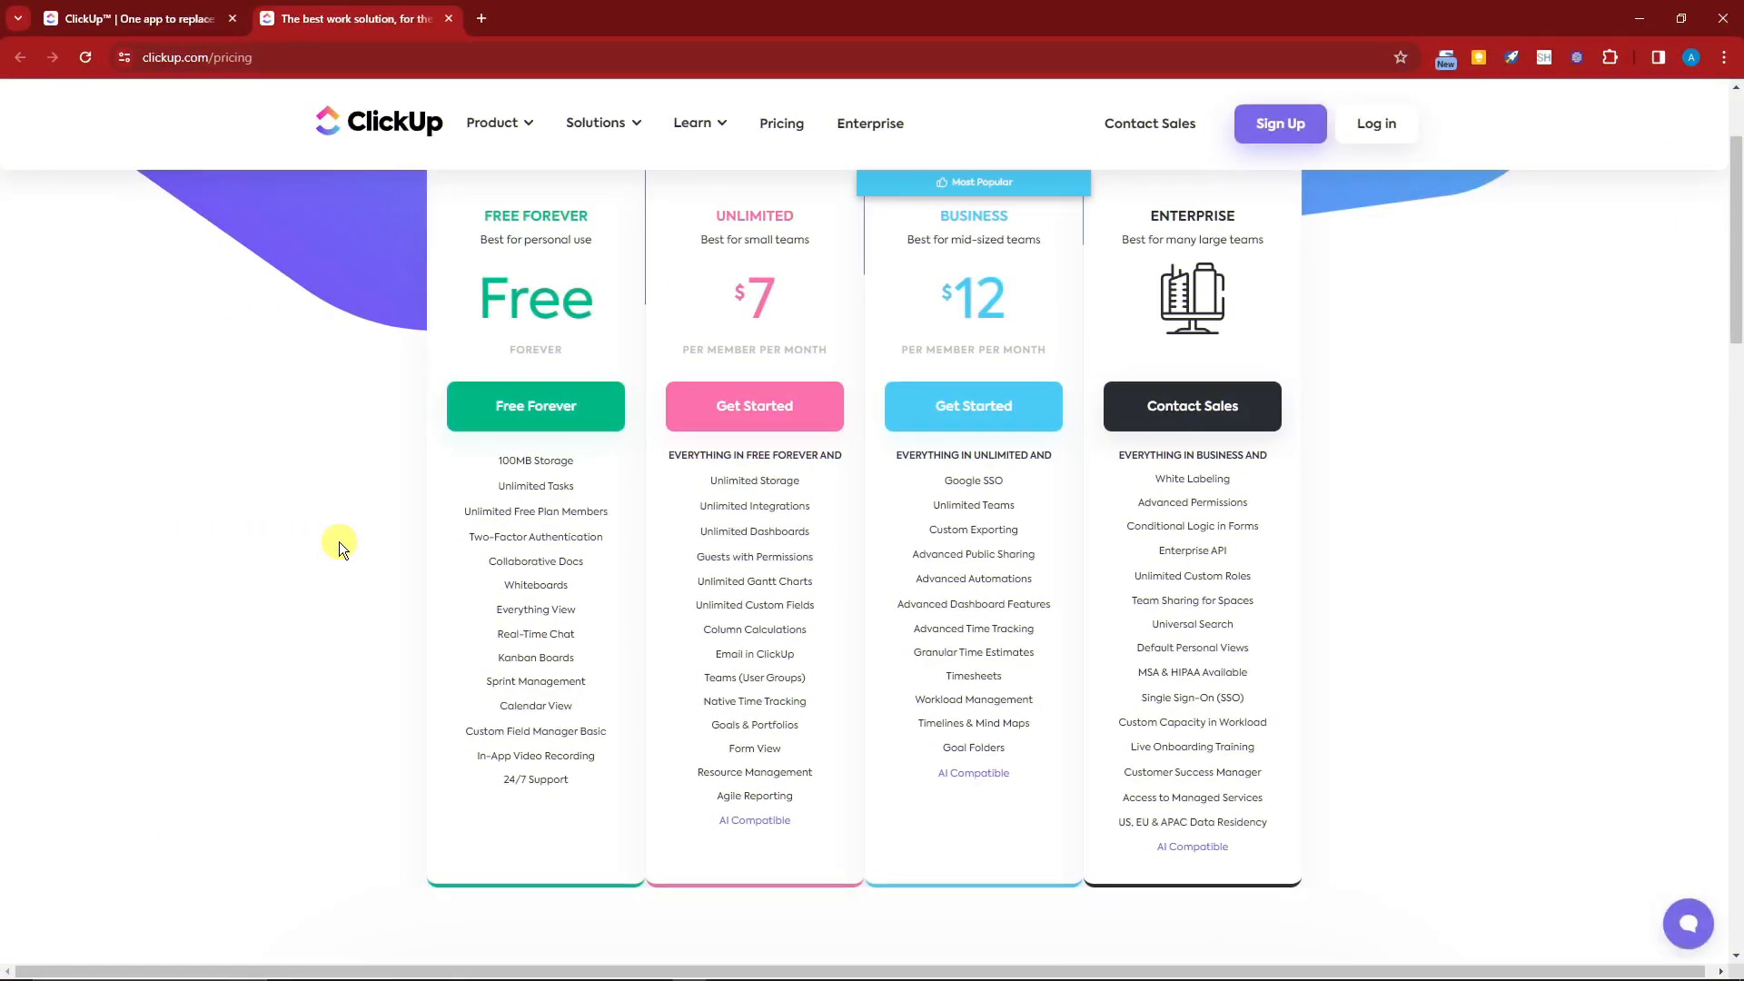
Step: Review the pricing plans and highlight the per-member-per-month price label of the Unlimited plan
{"action": "scroll", "coordinate": [340, 548], "scroll_direction": "up", "scroll_amount": 2}
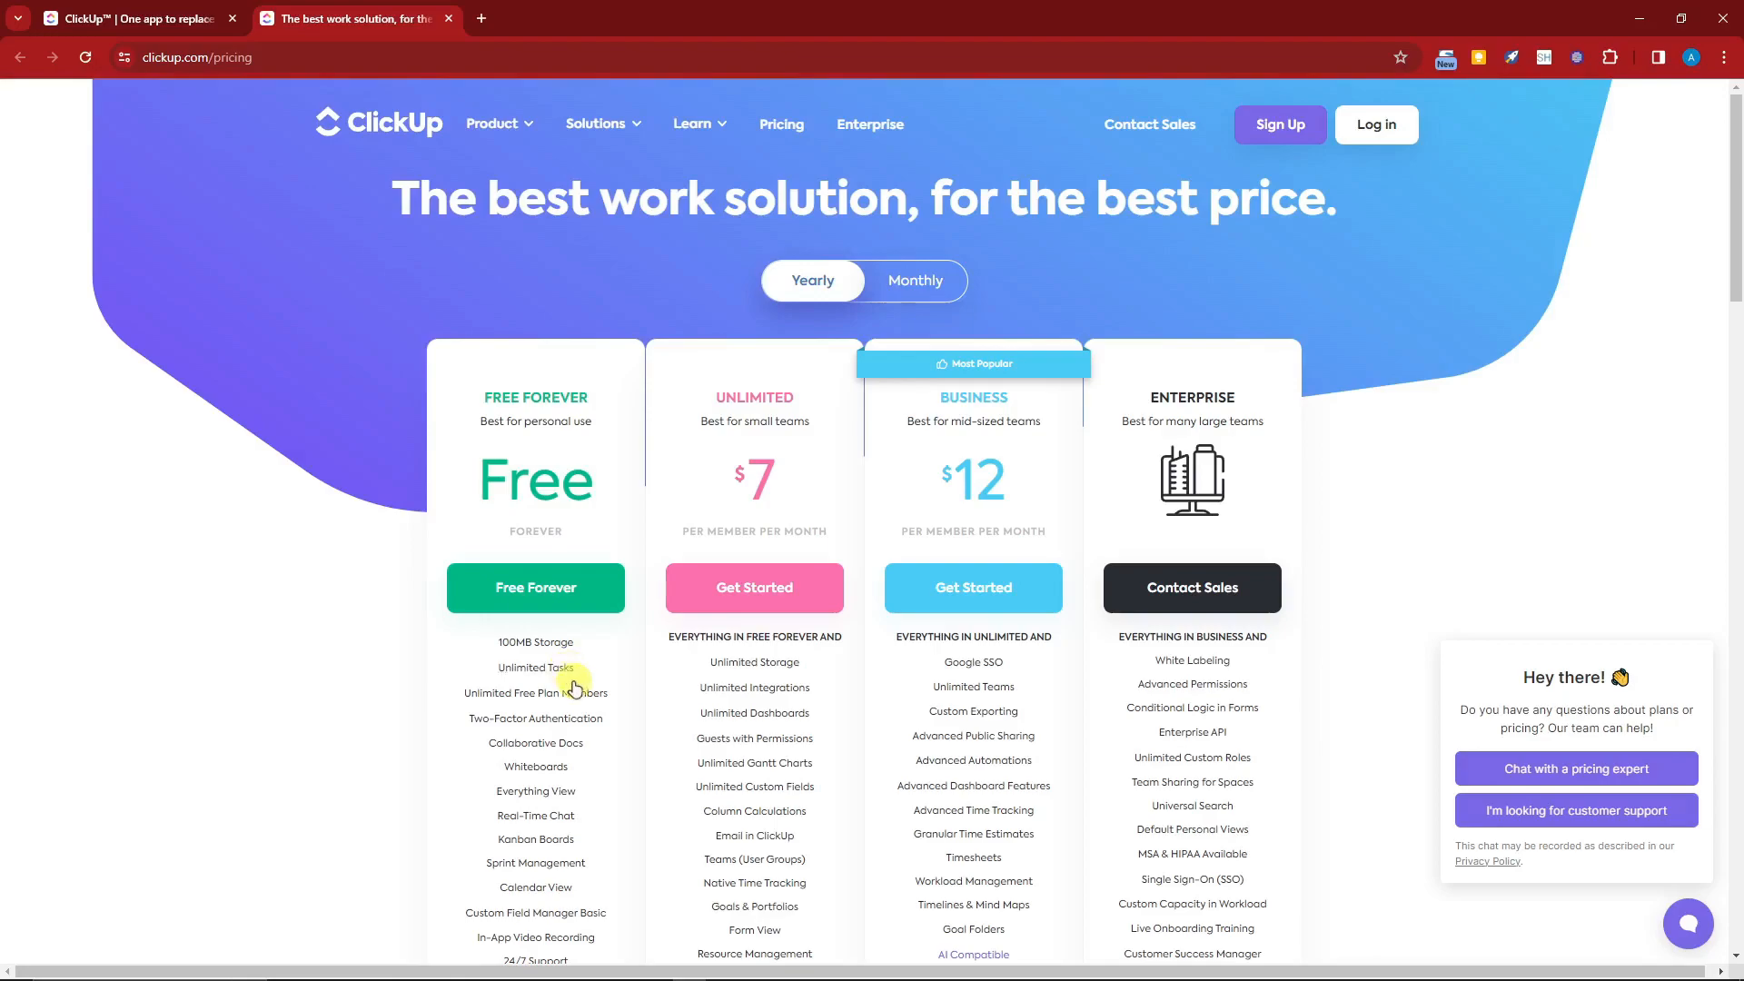
{"action": "scroll", "coordinate": [572, 685], "scroll_direction": "down", "scroll_amount": 1}
{"action": "scroll", "coordinate": [575, 685], "scroll_direction": "up", "scroll_amount": 1}
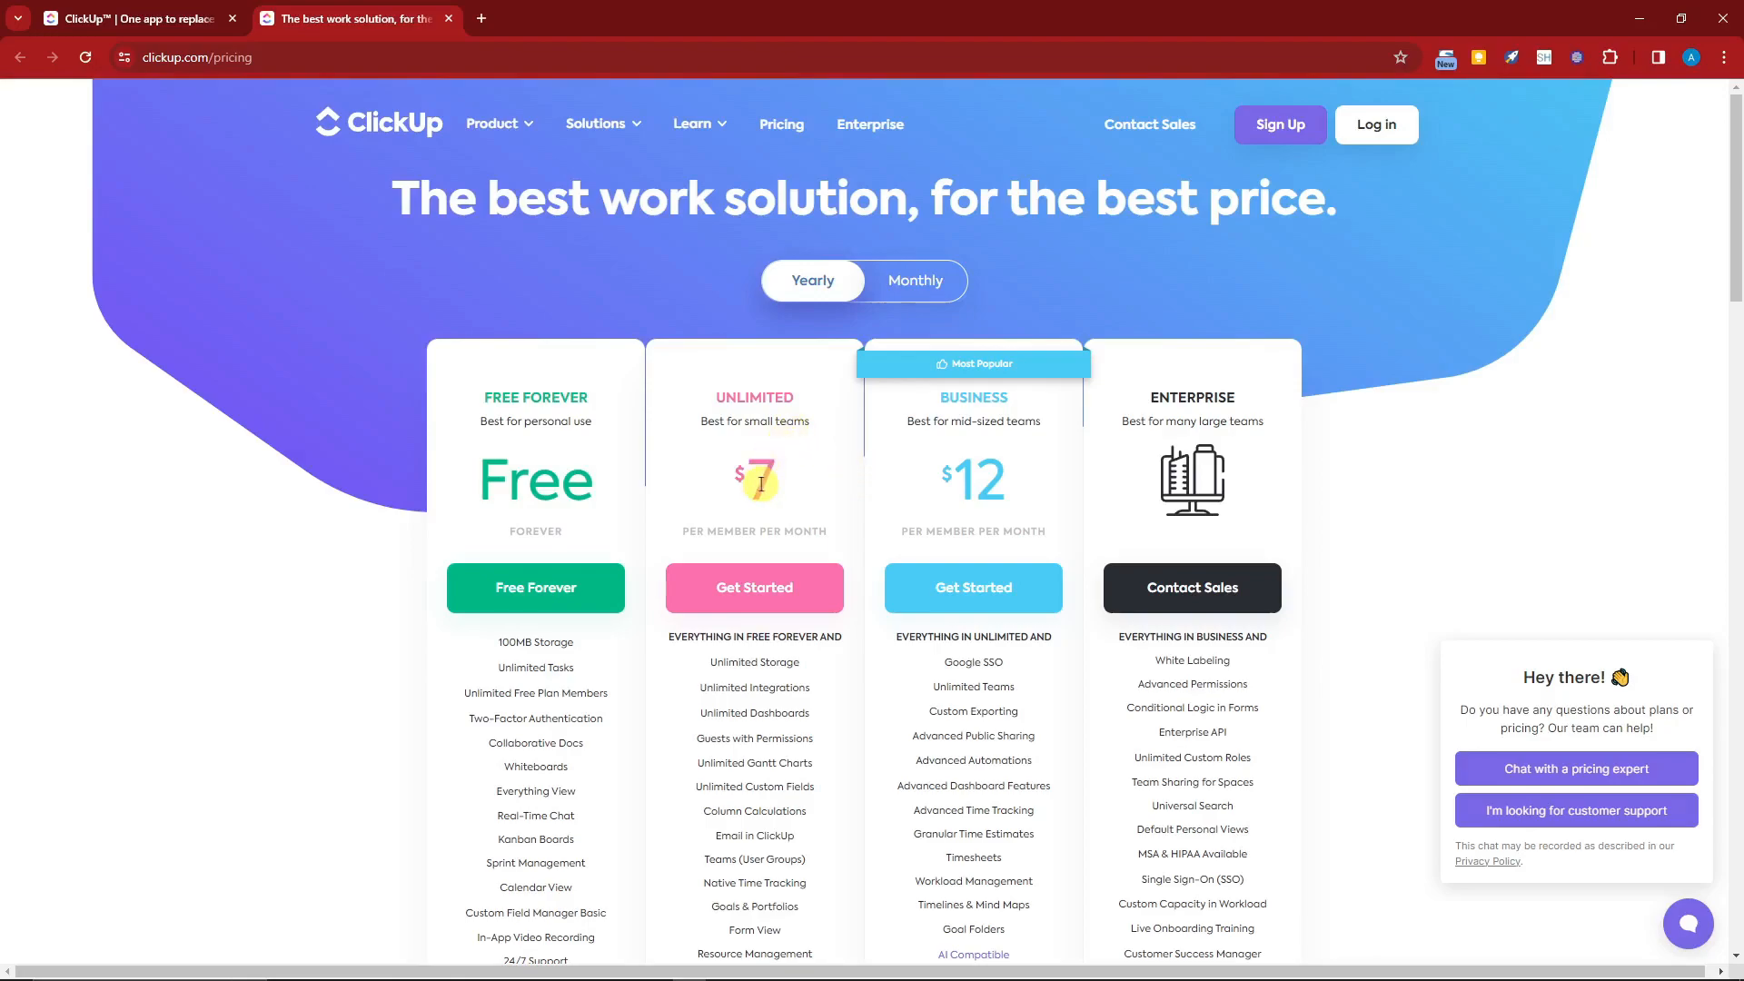
{"action": "left_click_drag", "start_coordinate": [684, 533], "coordinate": [829, 533]}
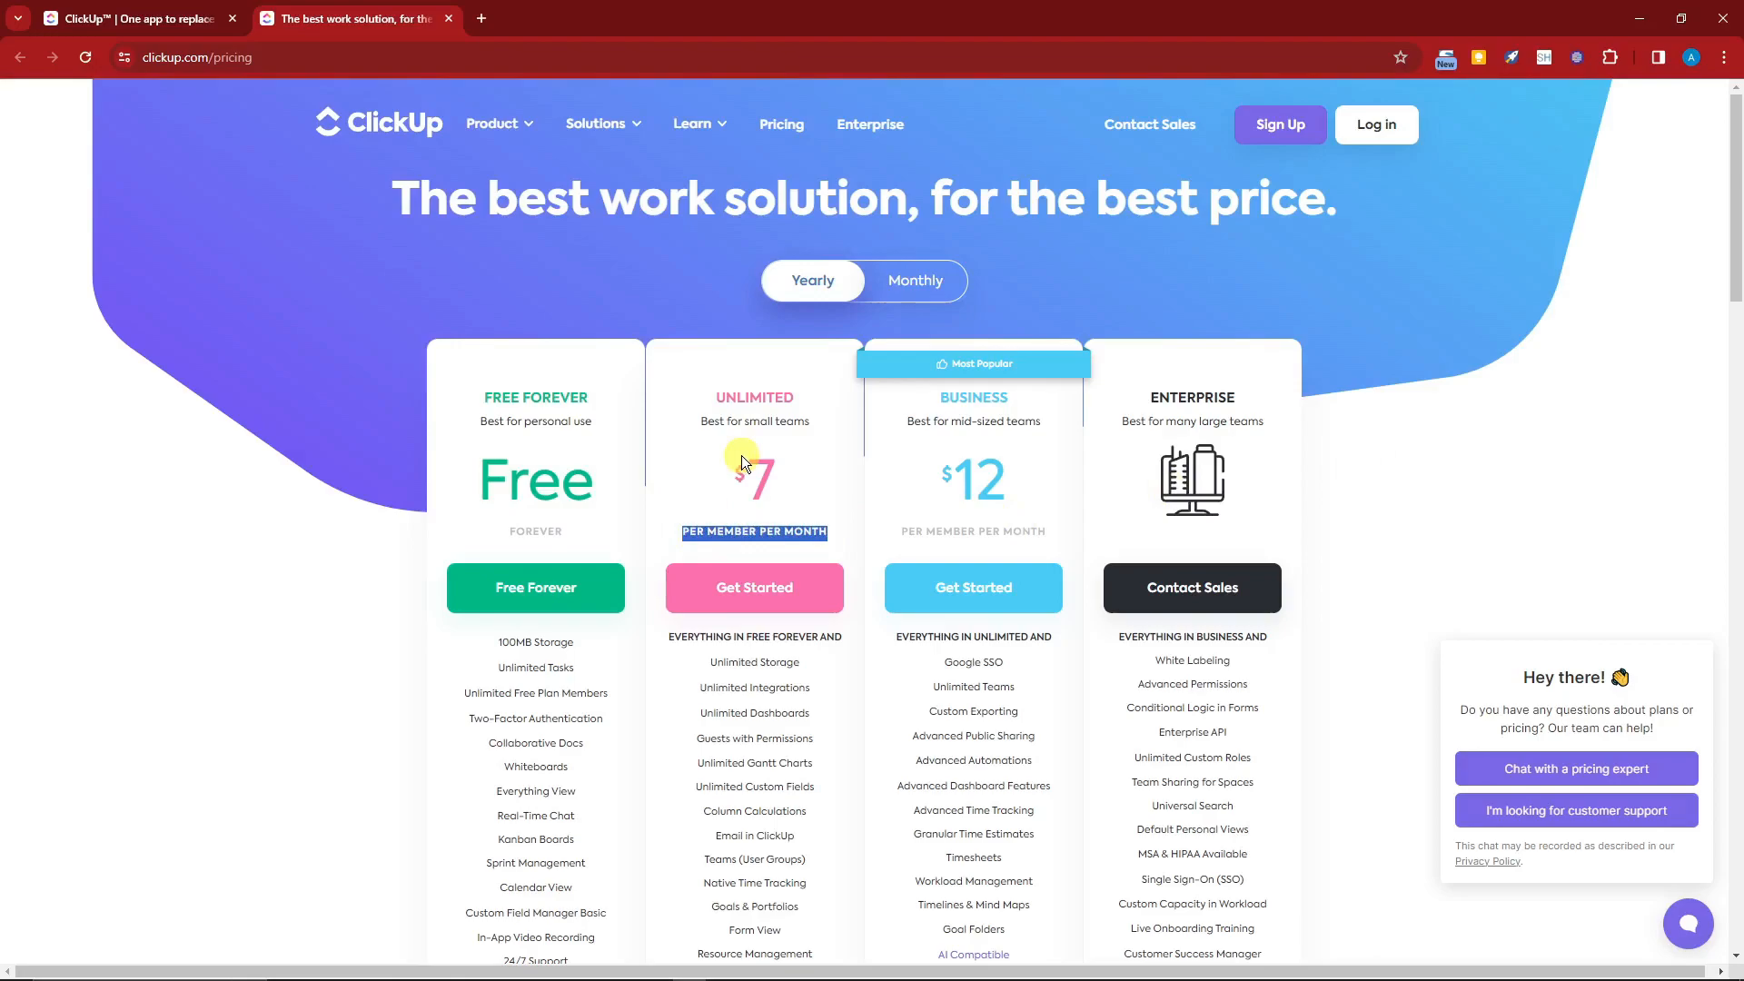
Step: Start the free trial by entering the work e-mail address of the browser's Google account and continuing
{"action": "left_click", "coordinate": [1508, 438]}
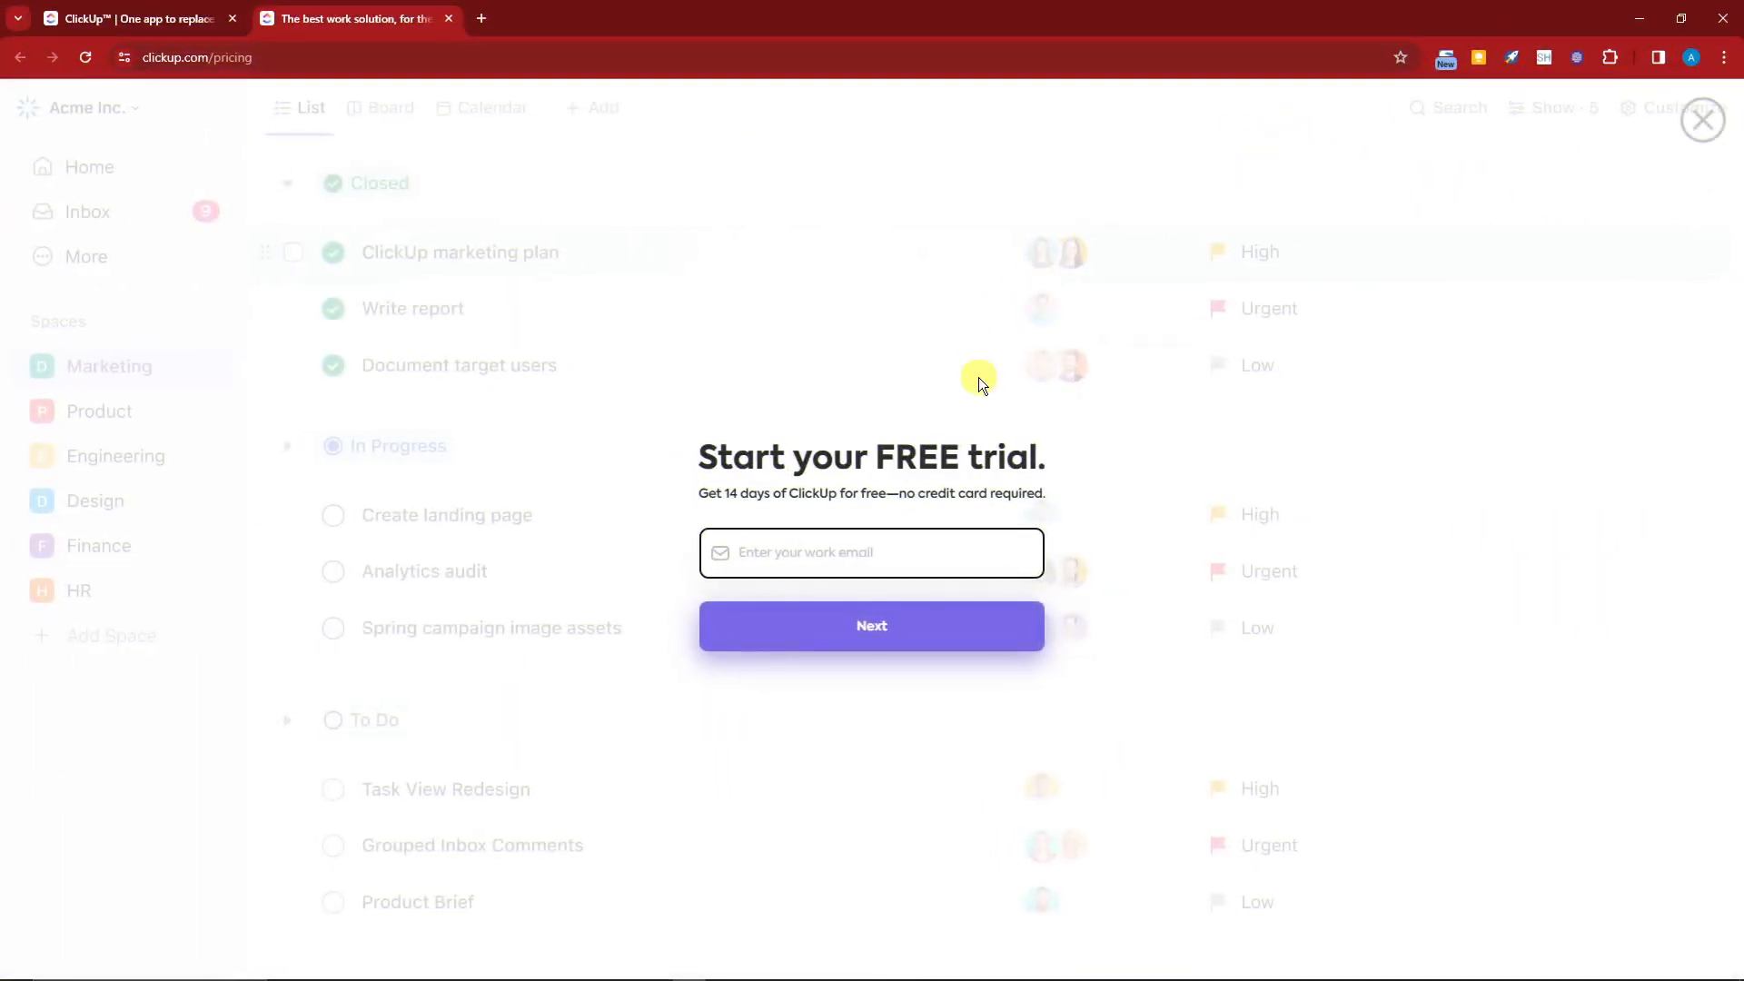
{"action": "left_click", "coordinate": [914, 563]}
{"action": "left_click", "coordinate": [1691, 58]}
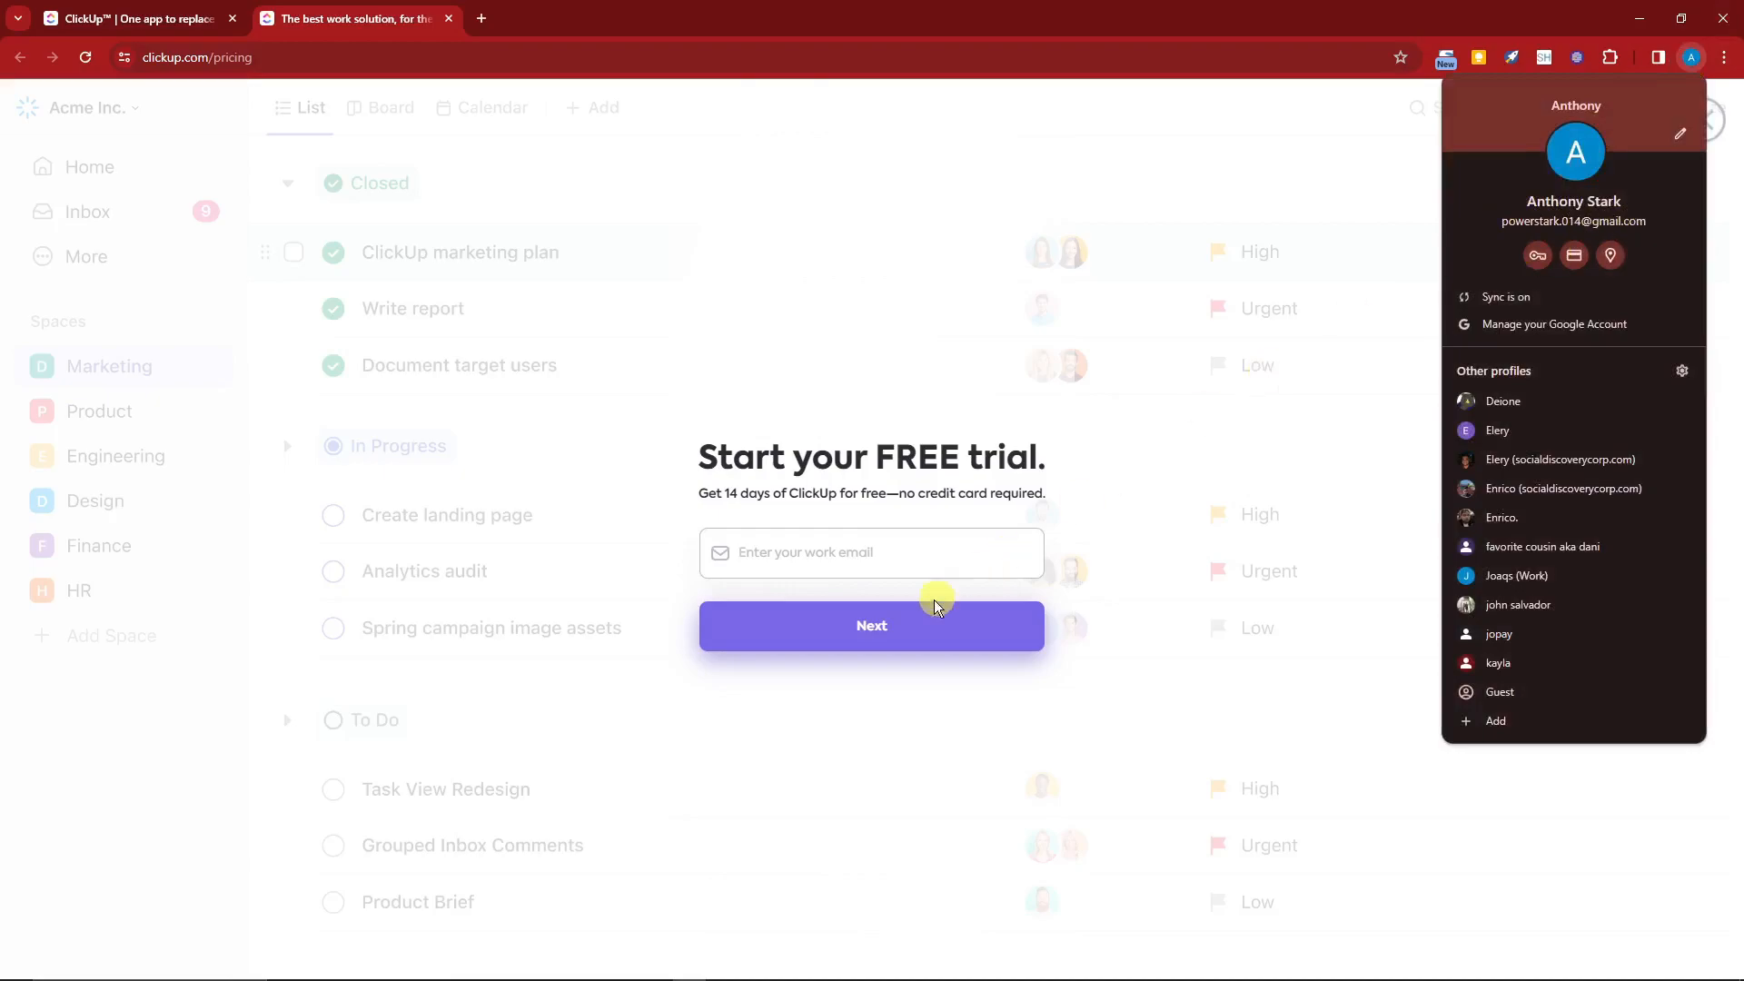
{"action": "left_click", "coordinate": [908, 556]}
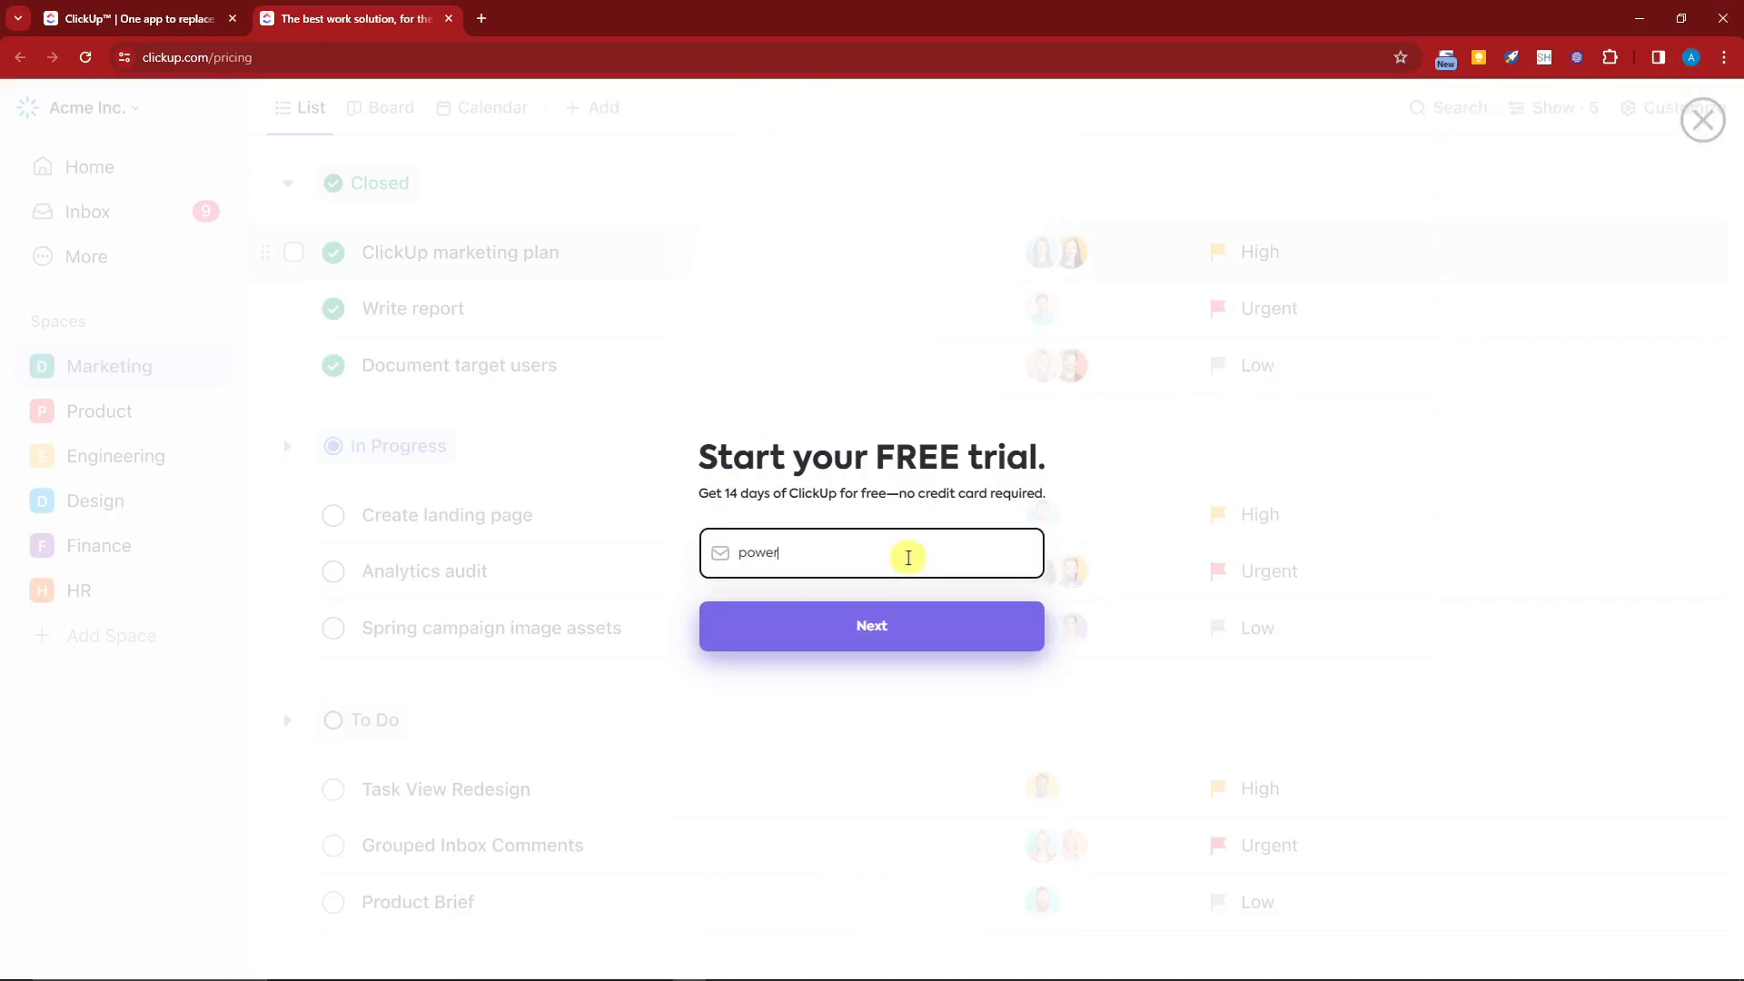
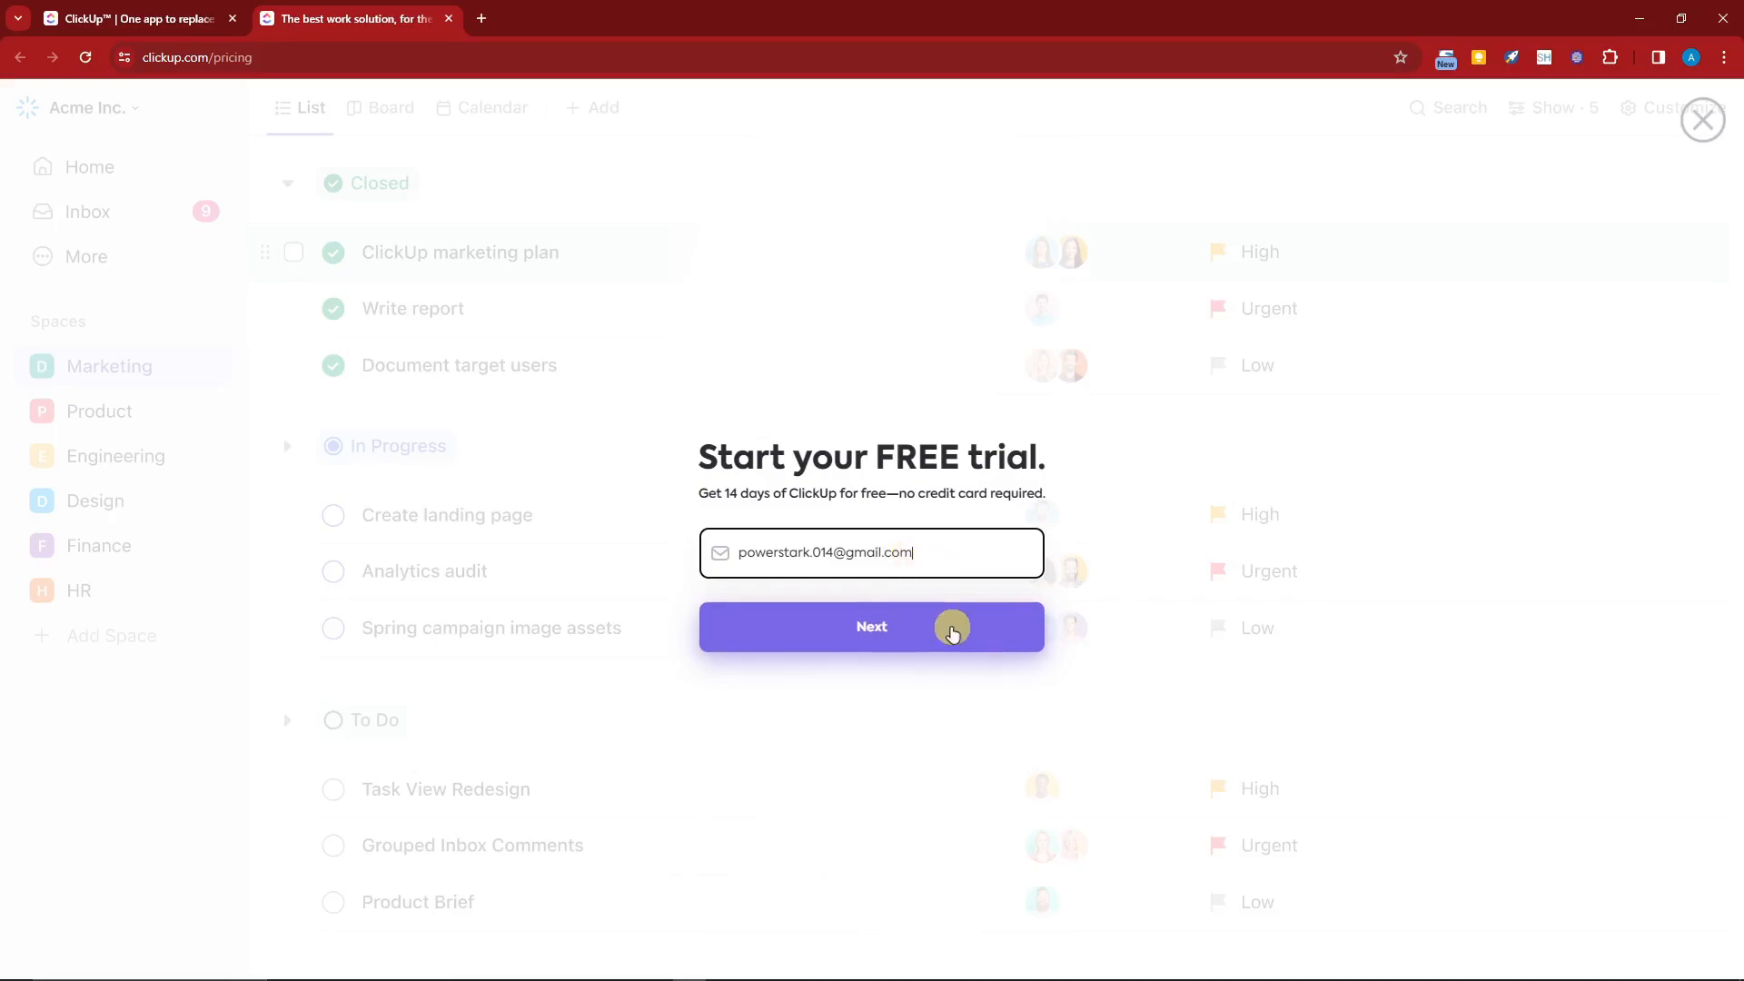
{"action": "left_click", "coordinate": [950, 623]}
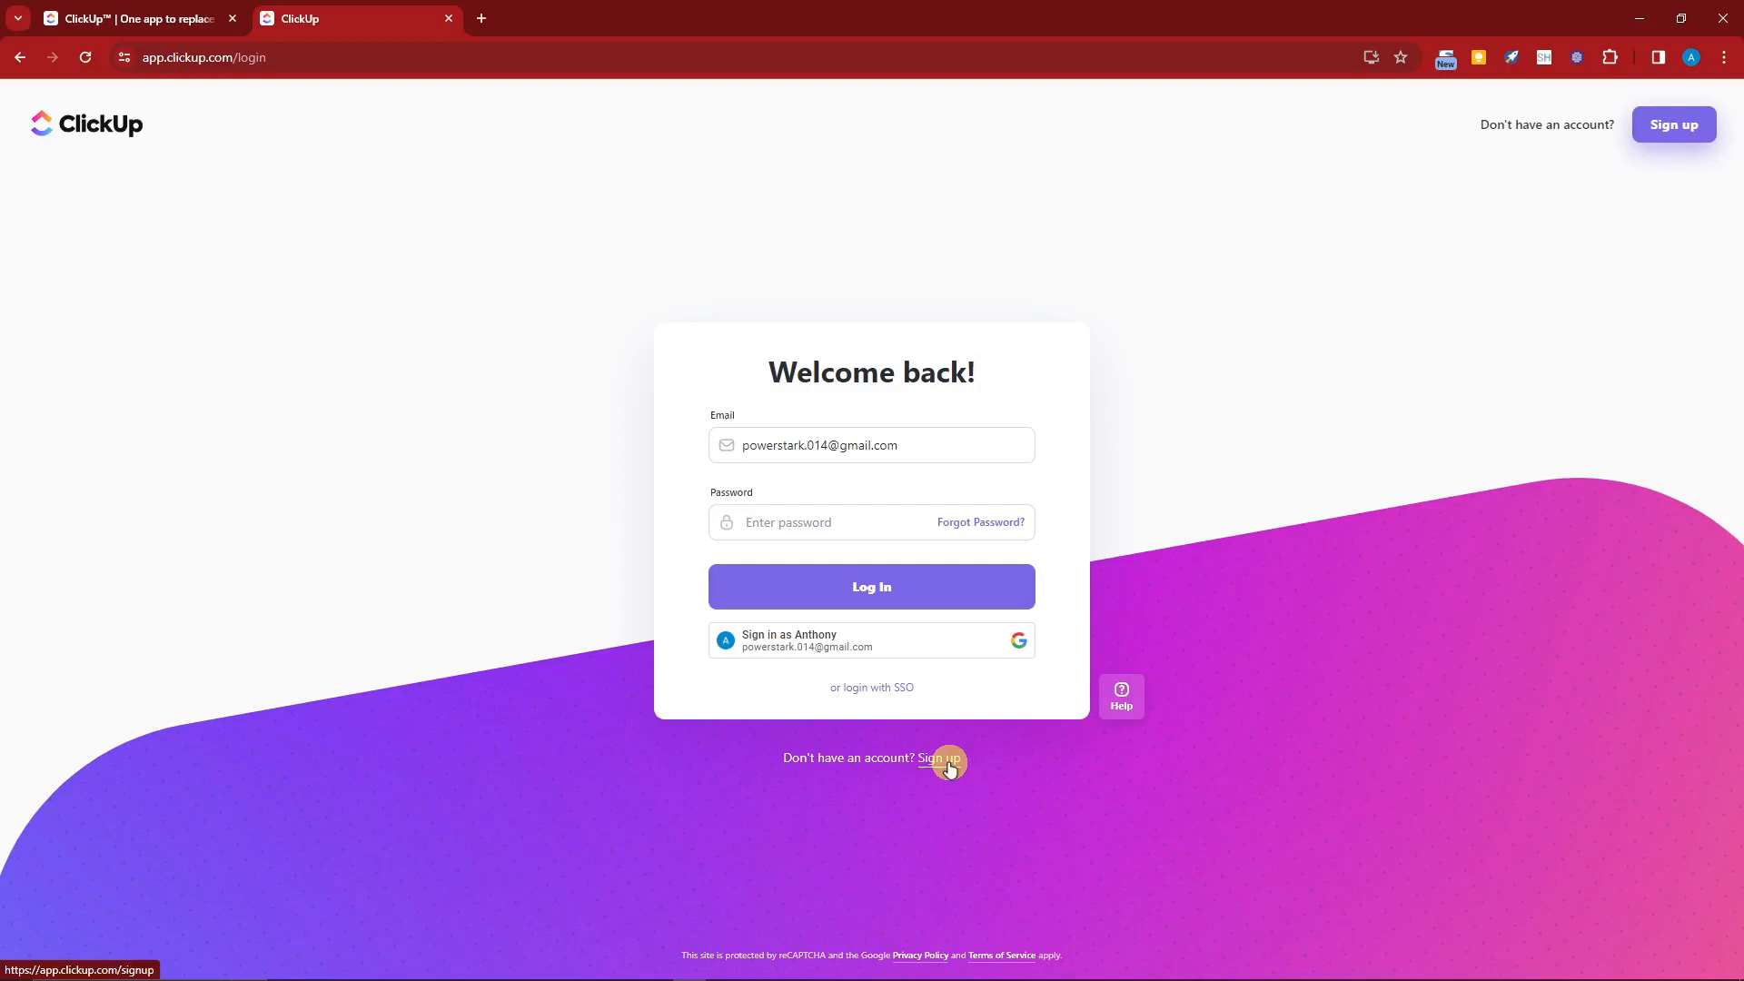
Step: Sign in with the Google account, skip the Dashboard Views introduction and close the notifications banner
{"action": "left_click", "coordinate": [931, 642]}
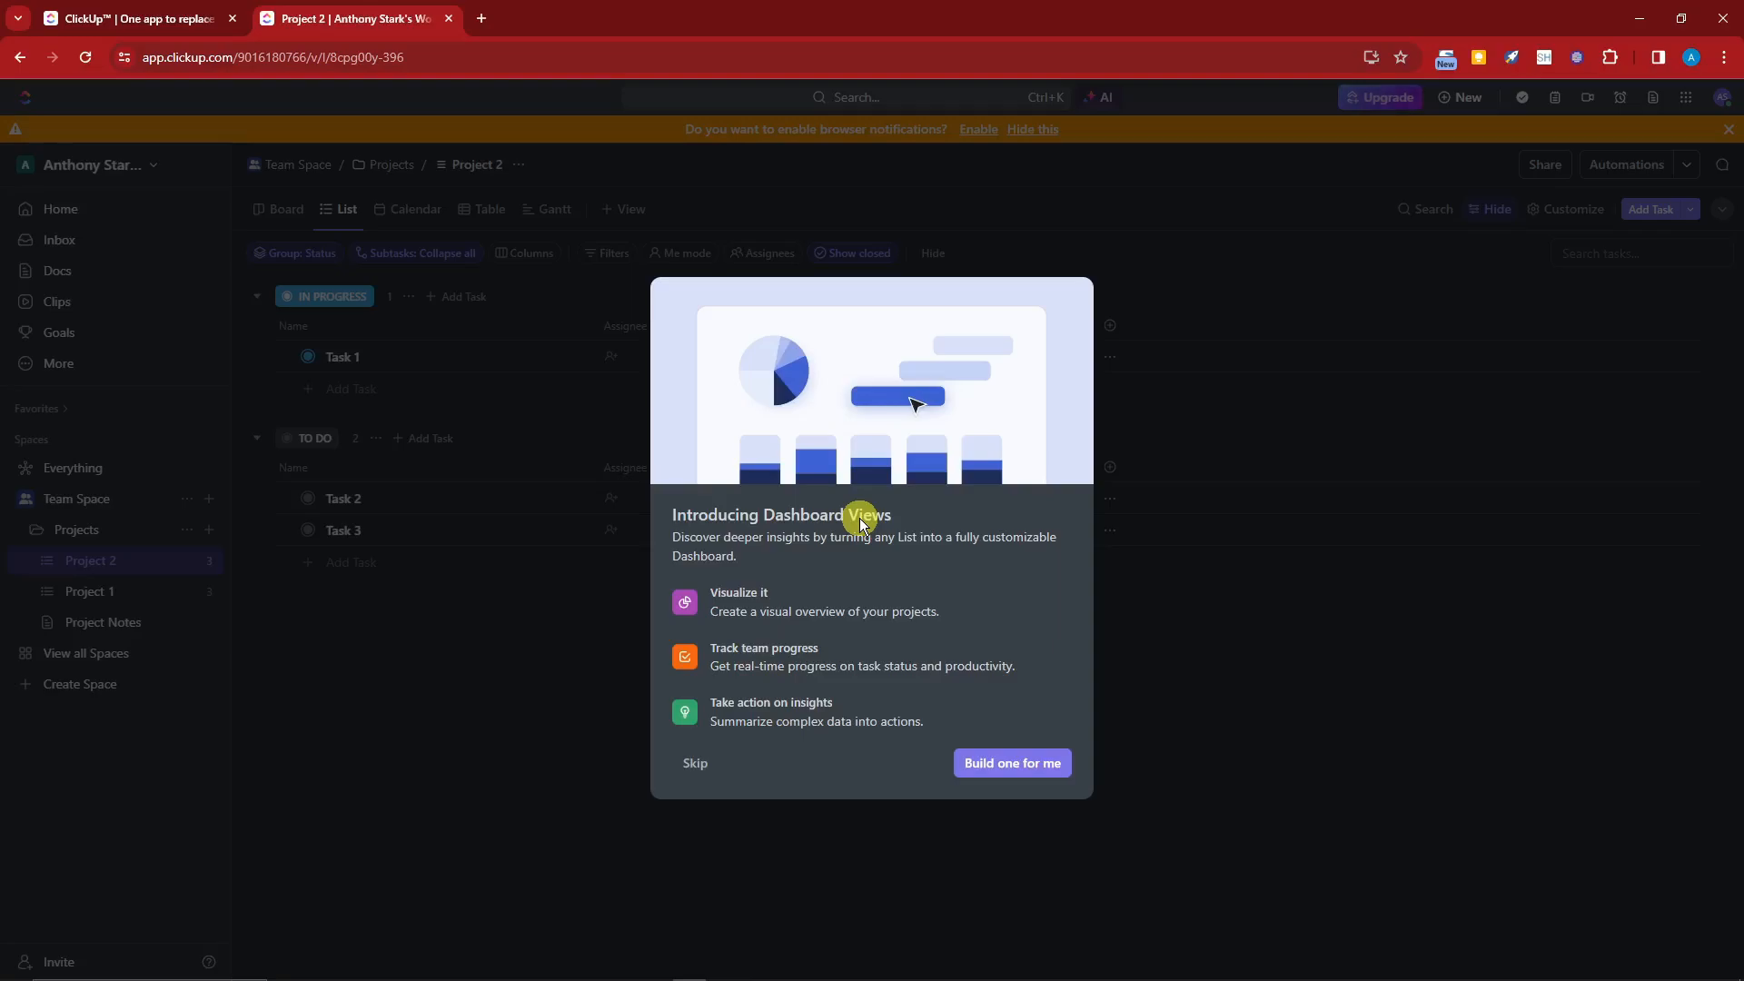
{"action": "left_click", "coordinate": [695, 763]}
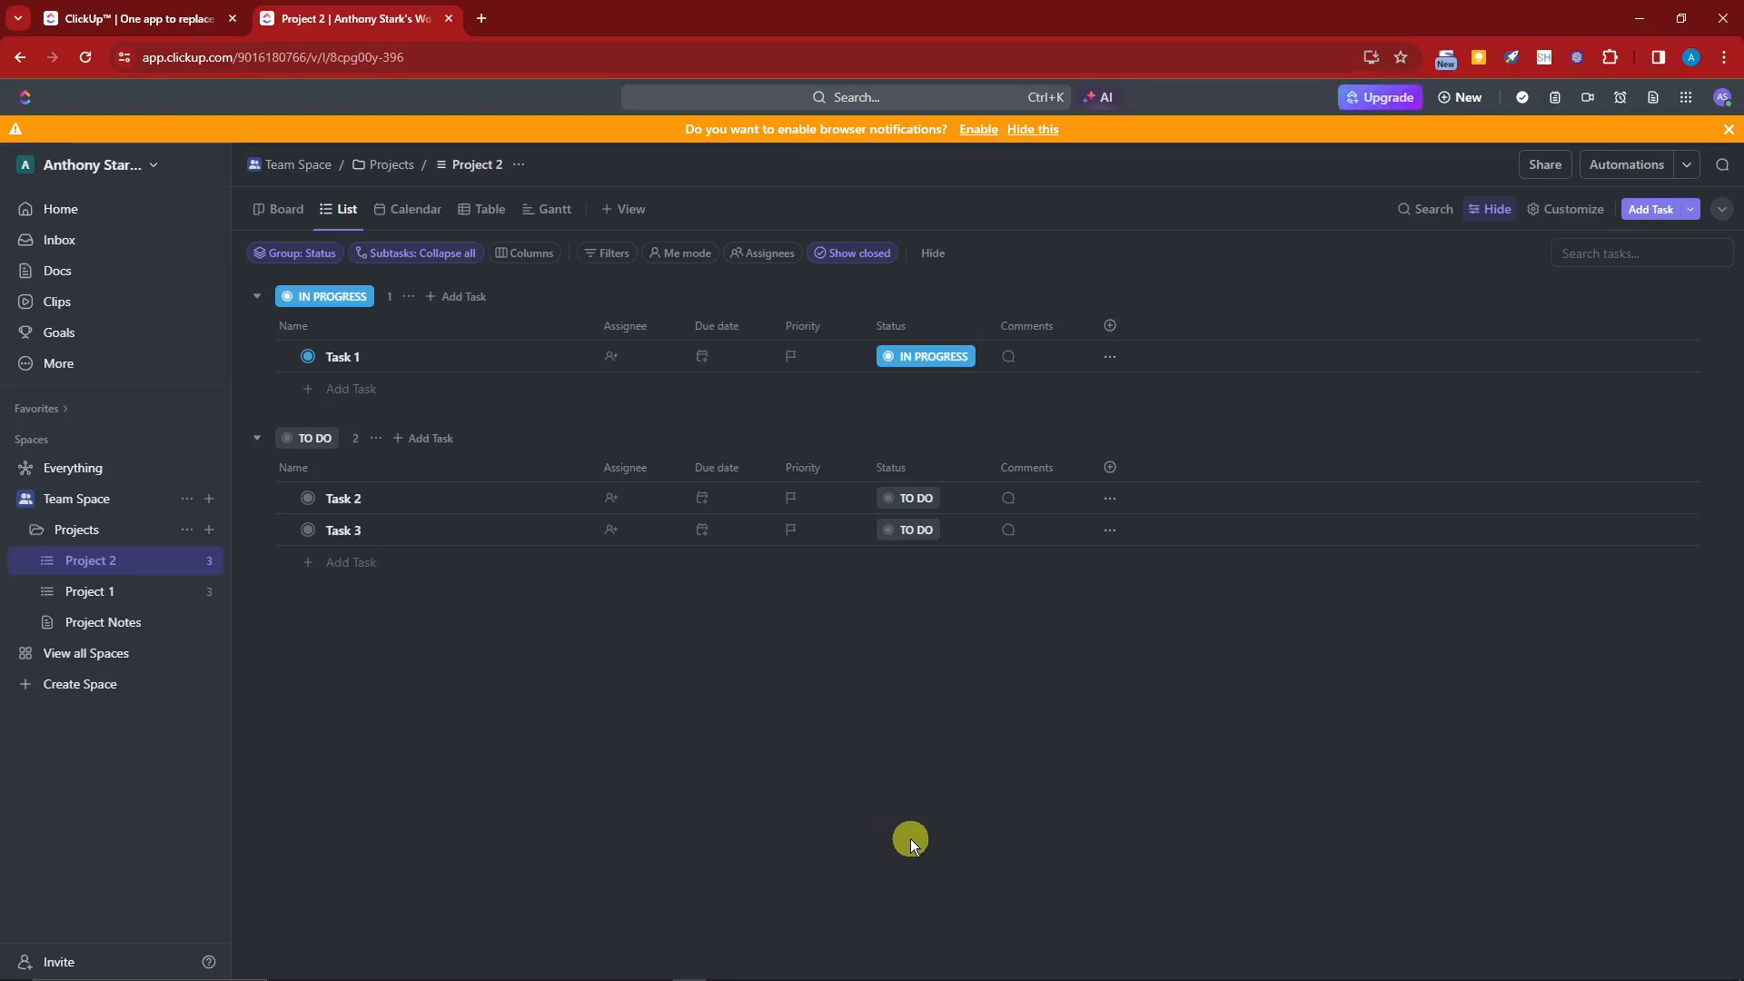
{"action": "left_click", "coordinate": [1728, 129]}
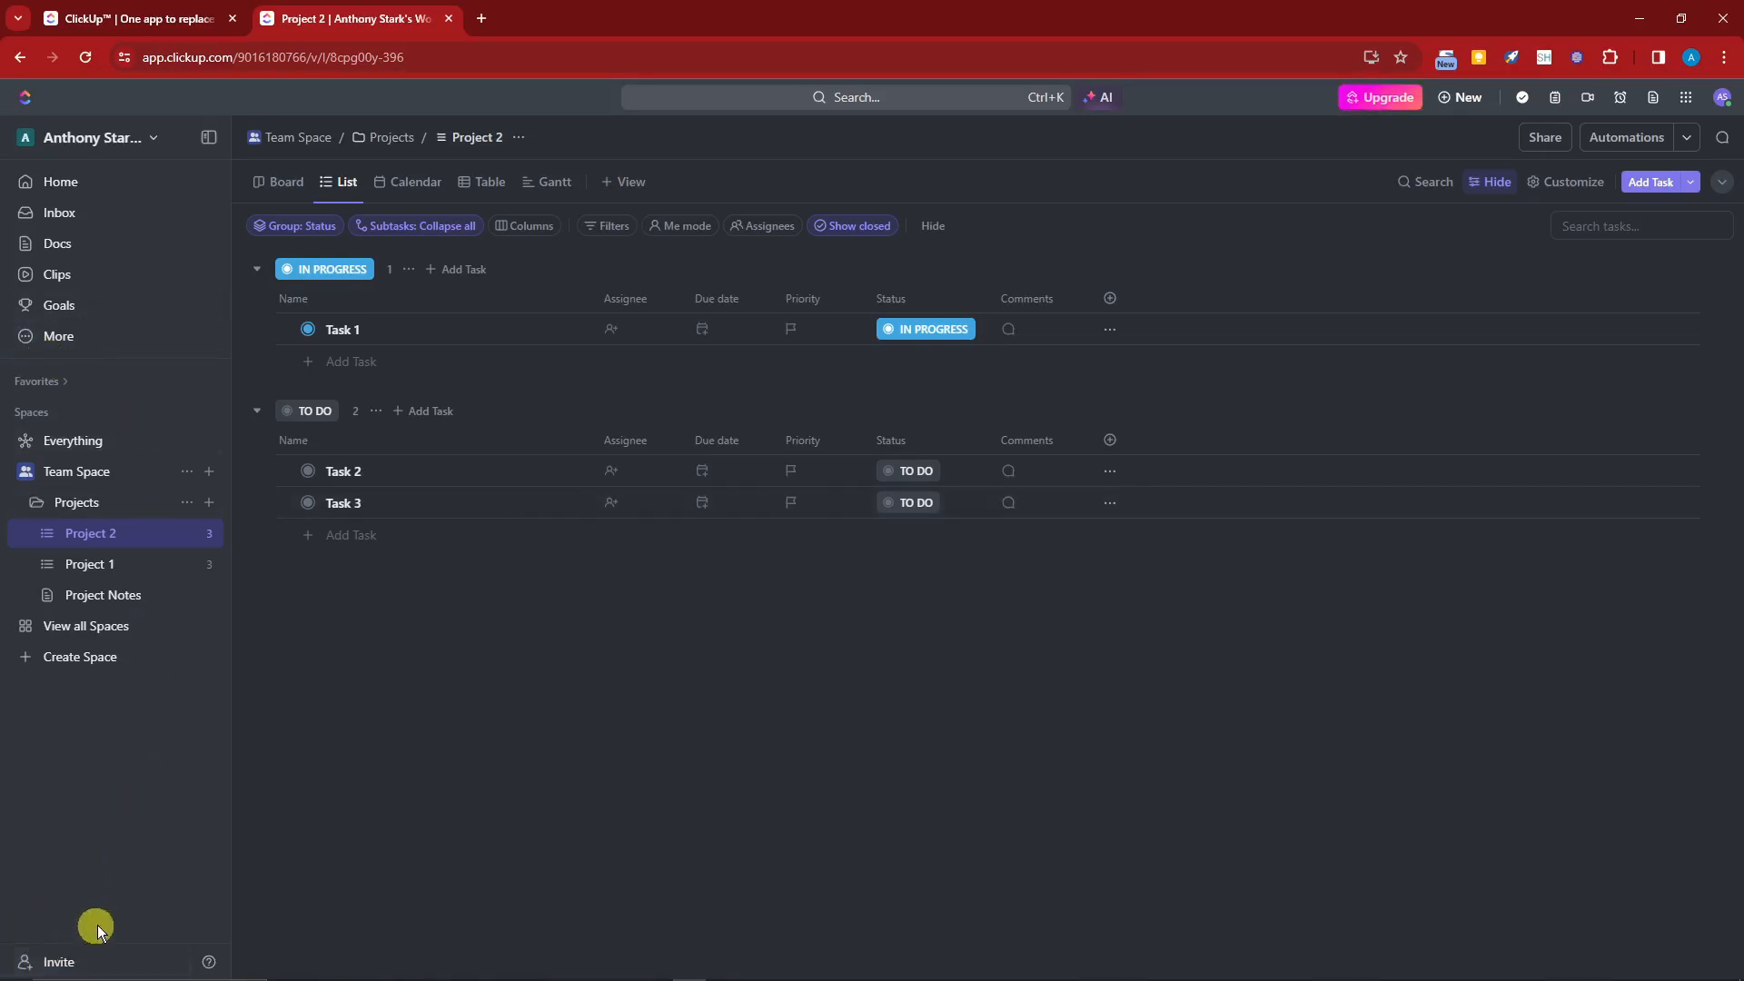
Step: Start creating a new workspace and keep the suggested workspace name
{"action": "left_click", "coordinate": [156, 141]}
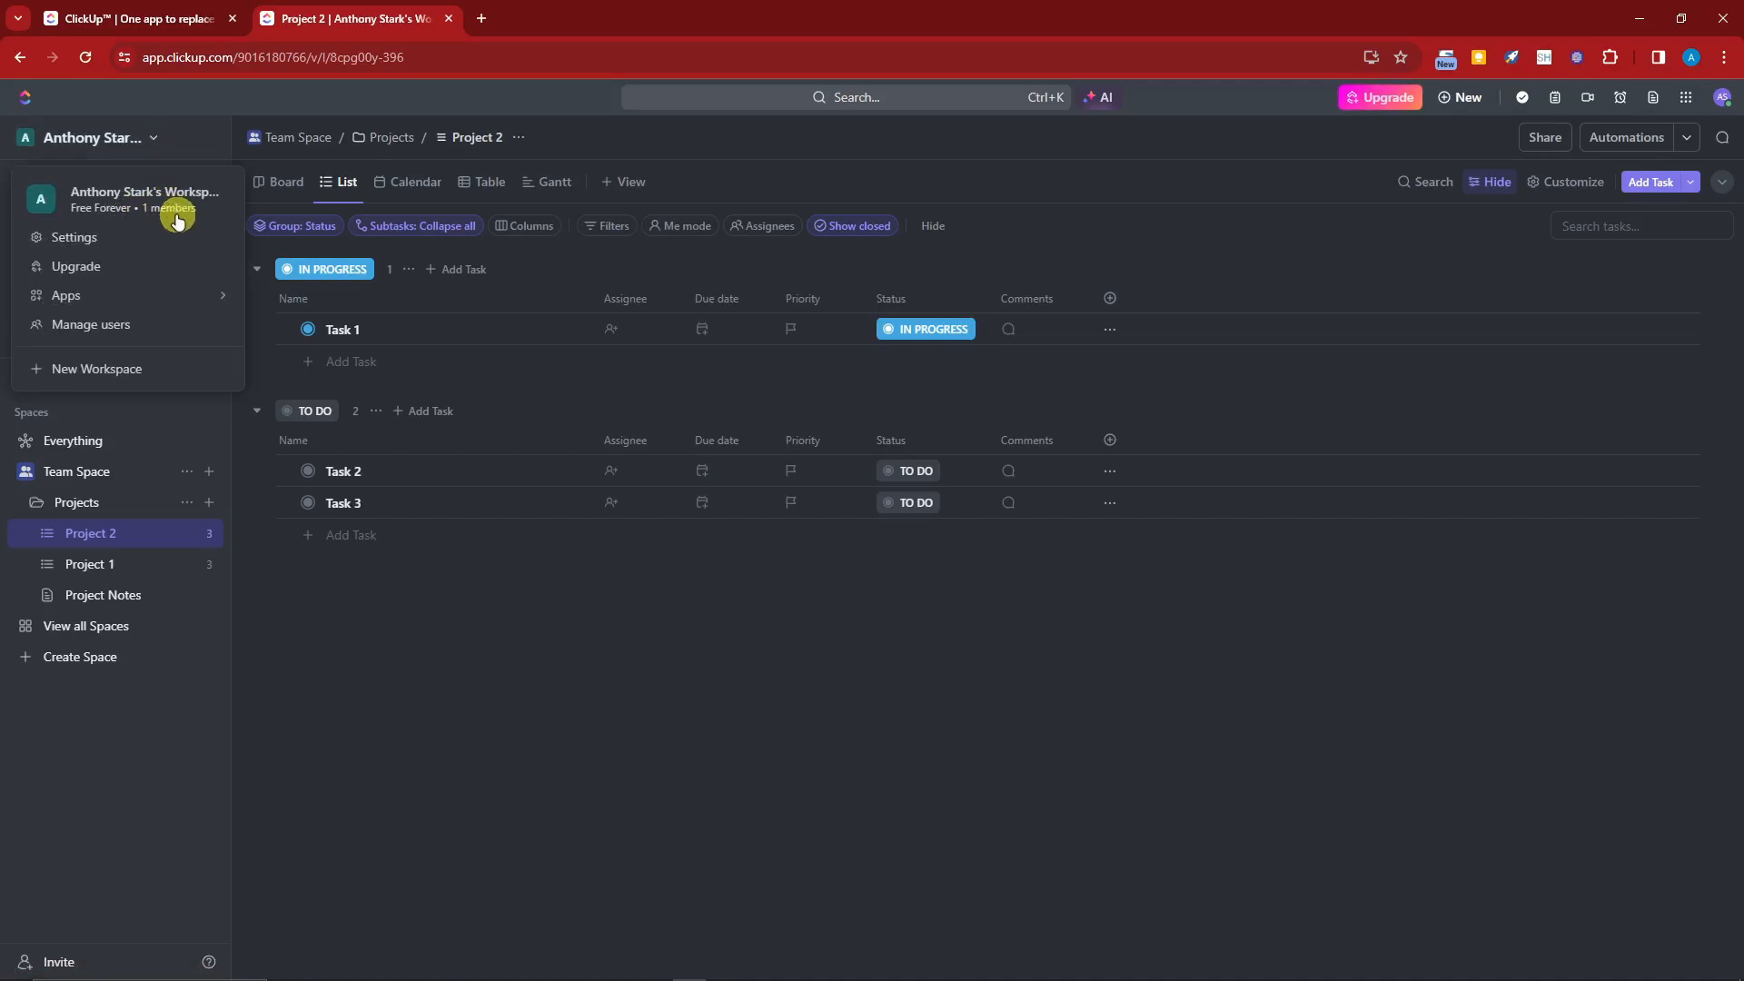
{"action": "left_click", "coordinate": [110, 374]}
{"action": "left_click_drag", "start_coordinate": [657, 495], "coordinate": [193, 495]}
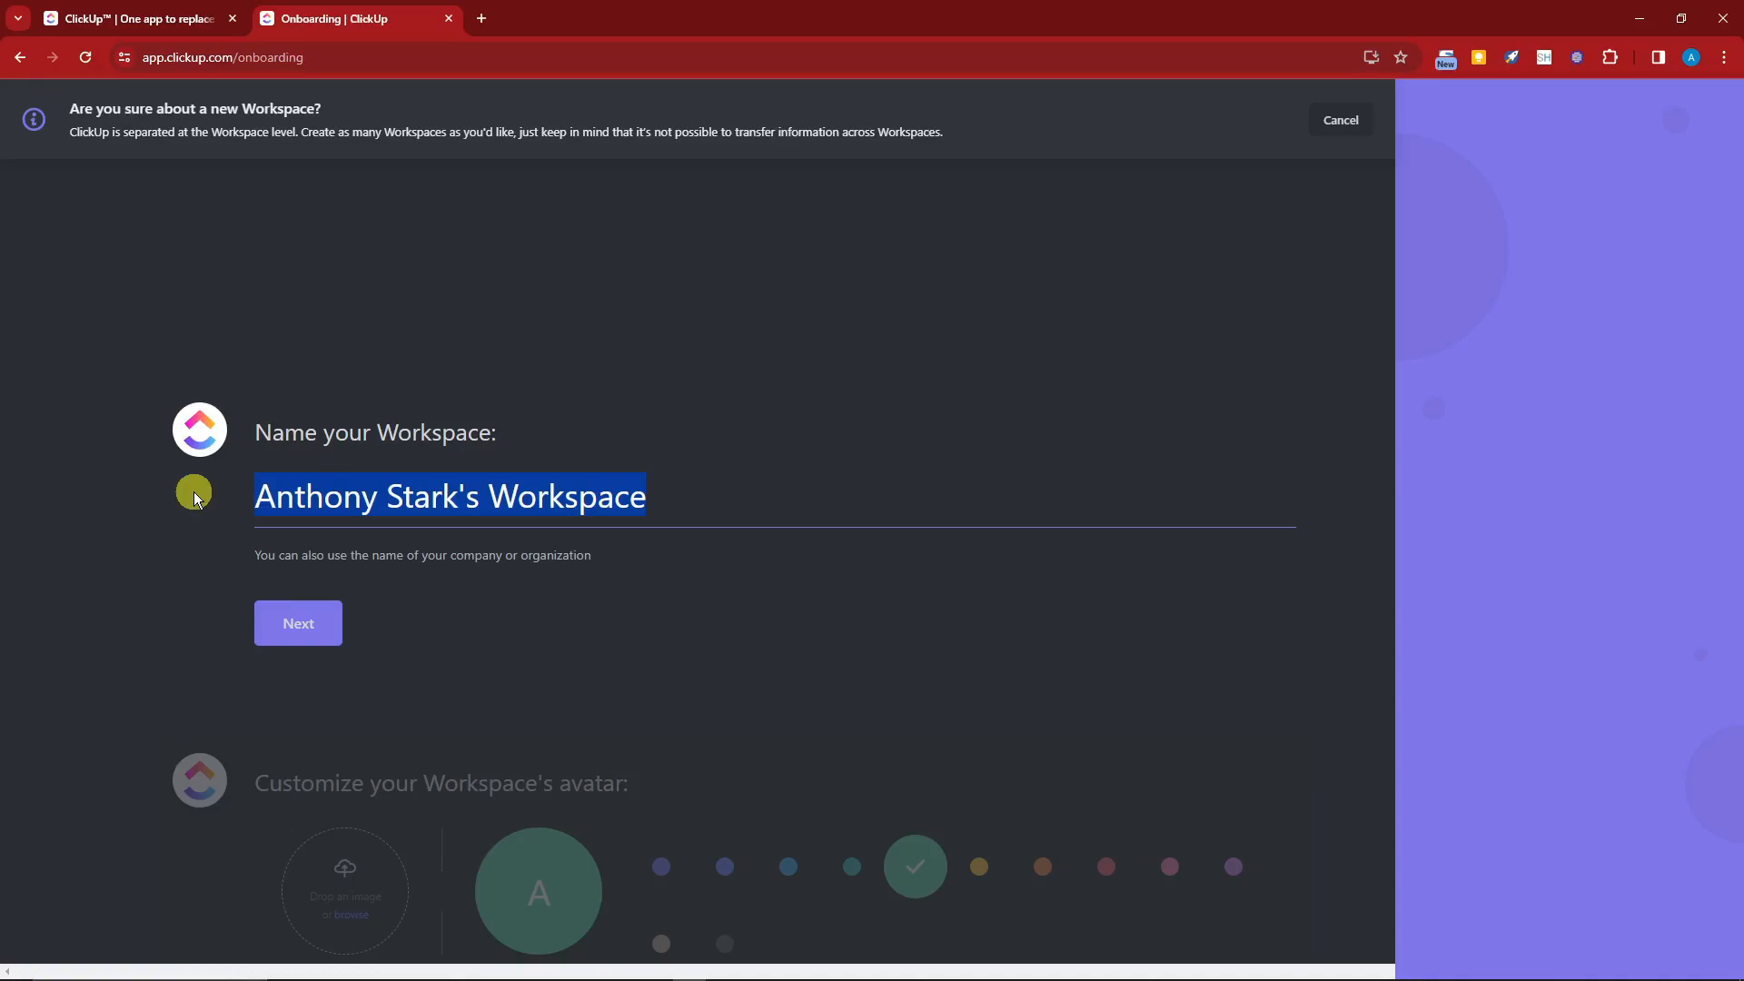
{"action": "left_click", "coordinate": [319, 631]}
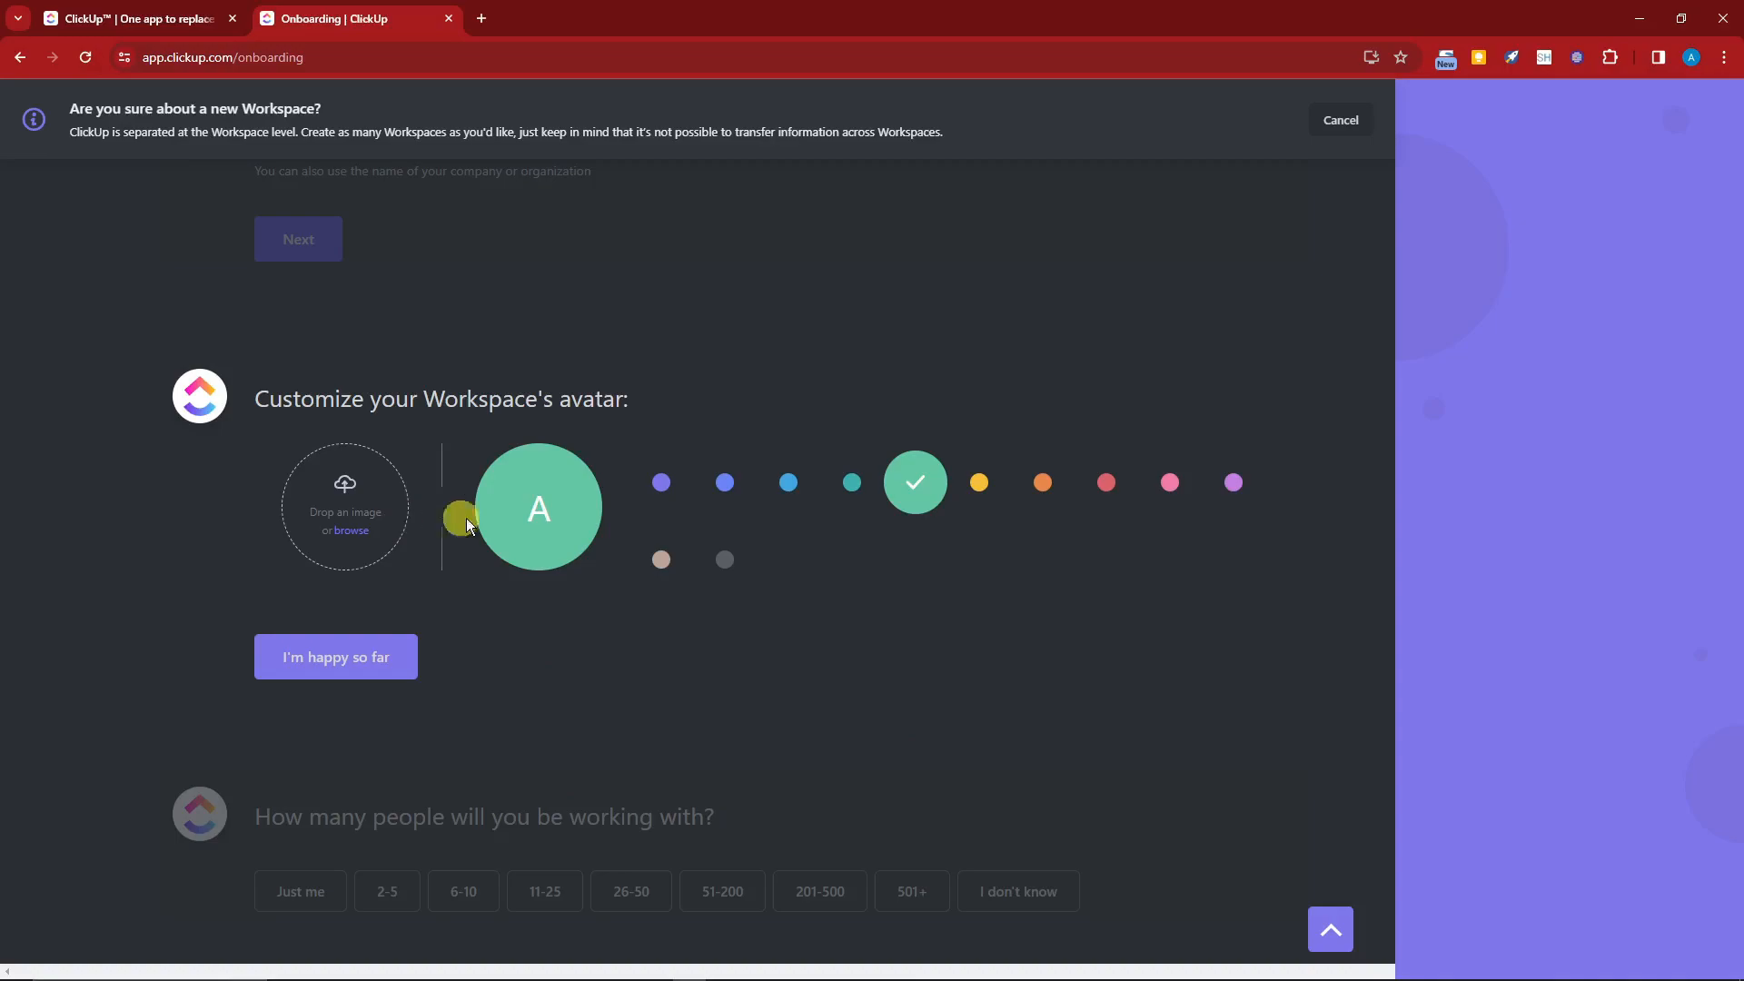
Step: Choose the yellow workspace avatar colour and set the team size to Just me
{"action": "left_click", "coordinate": [982, 484]}
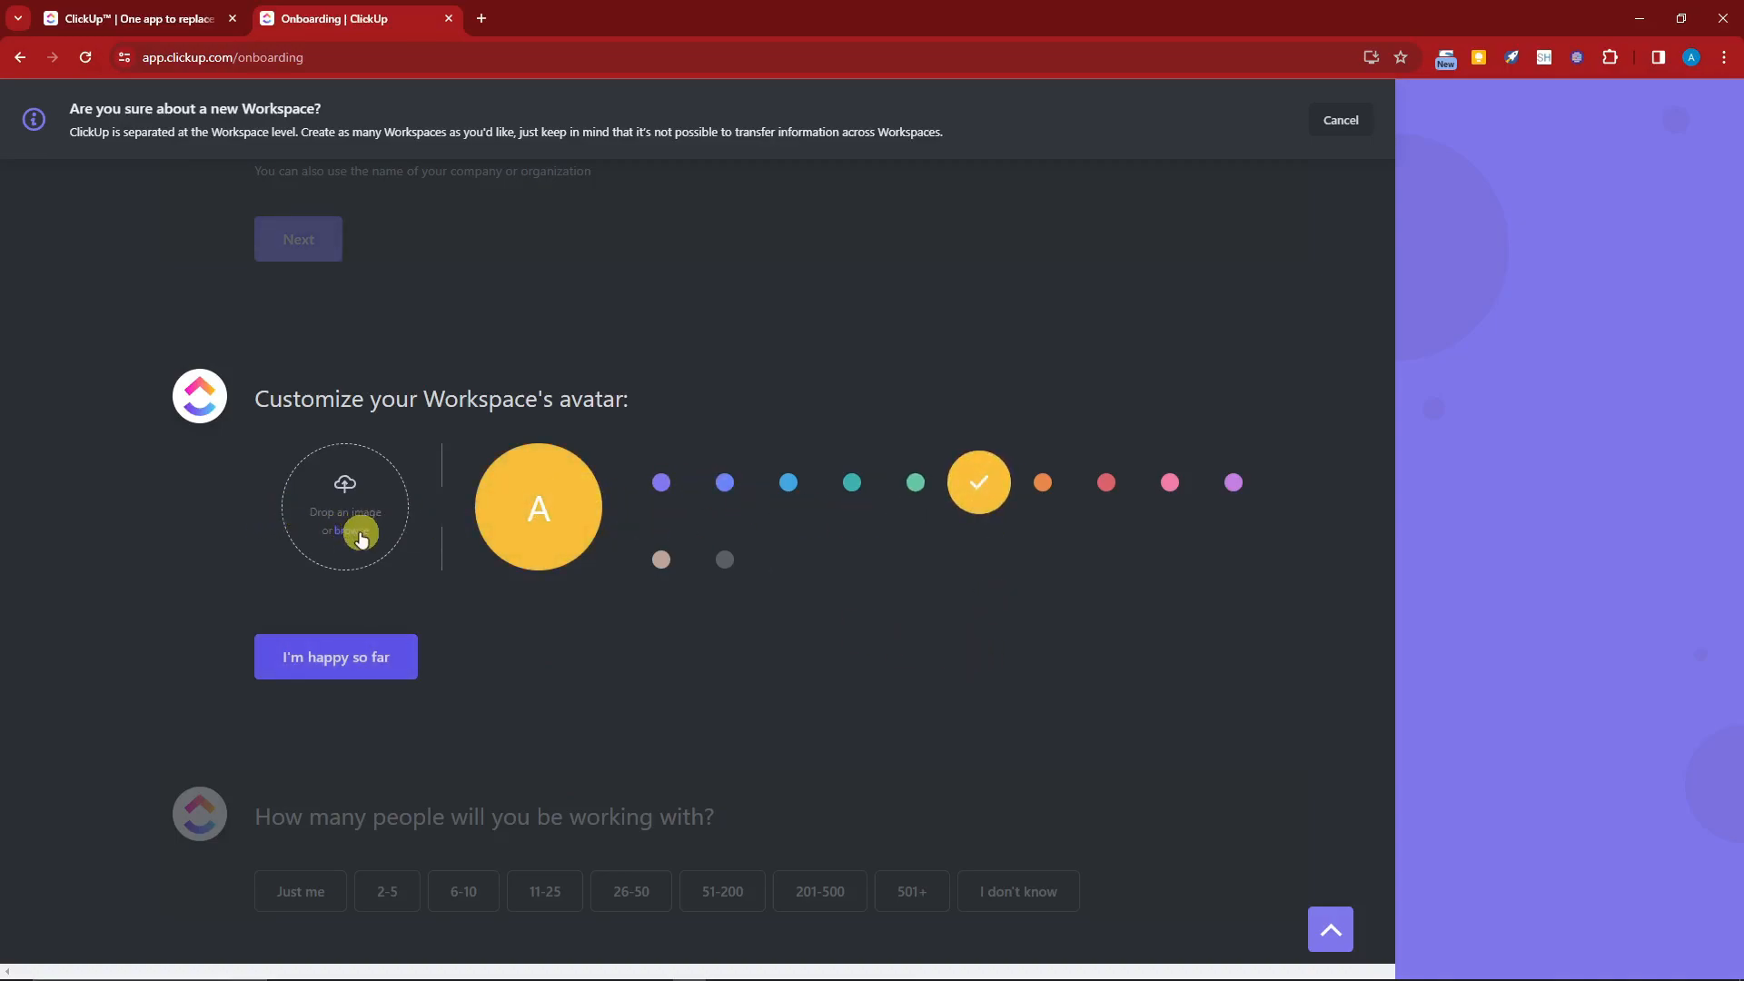
{"action": "left_click", "coordinate": [368, 664]}
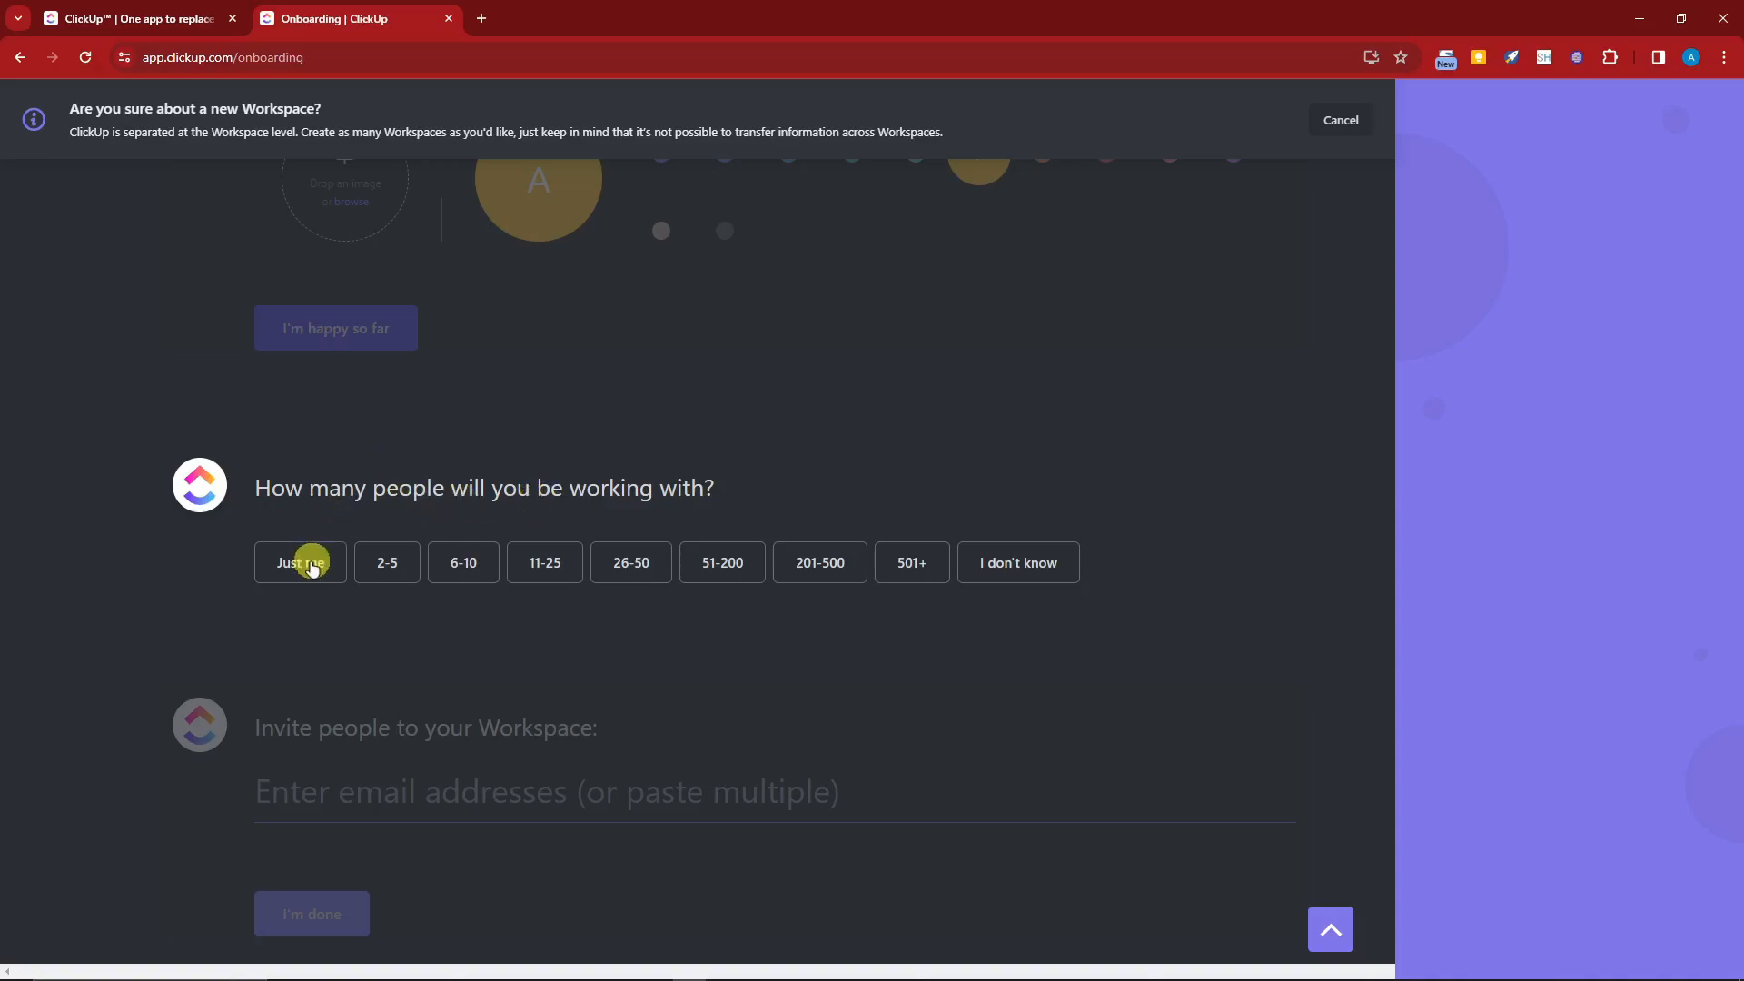
{"action": "left_click", "coordinate": [302, 559]}
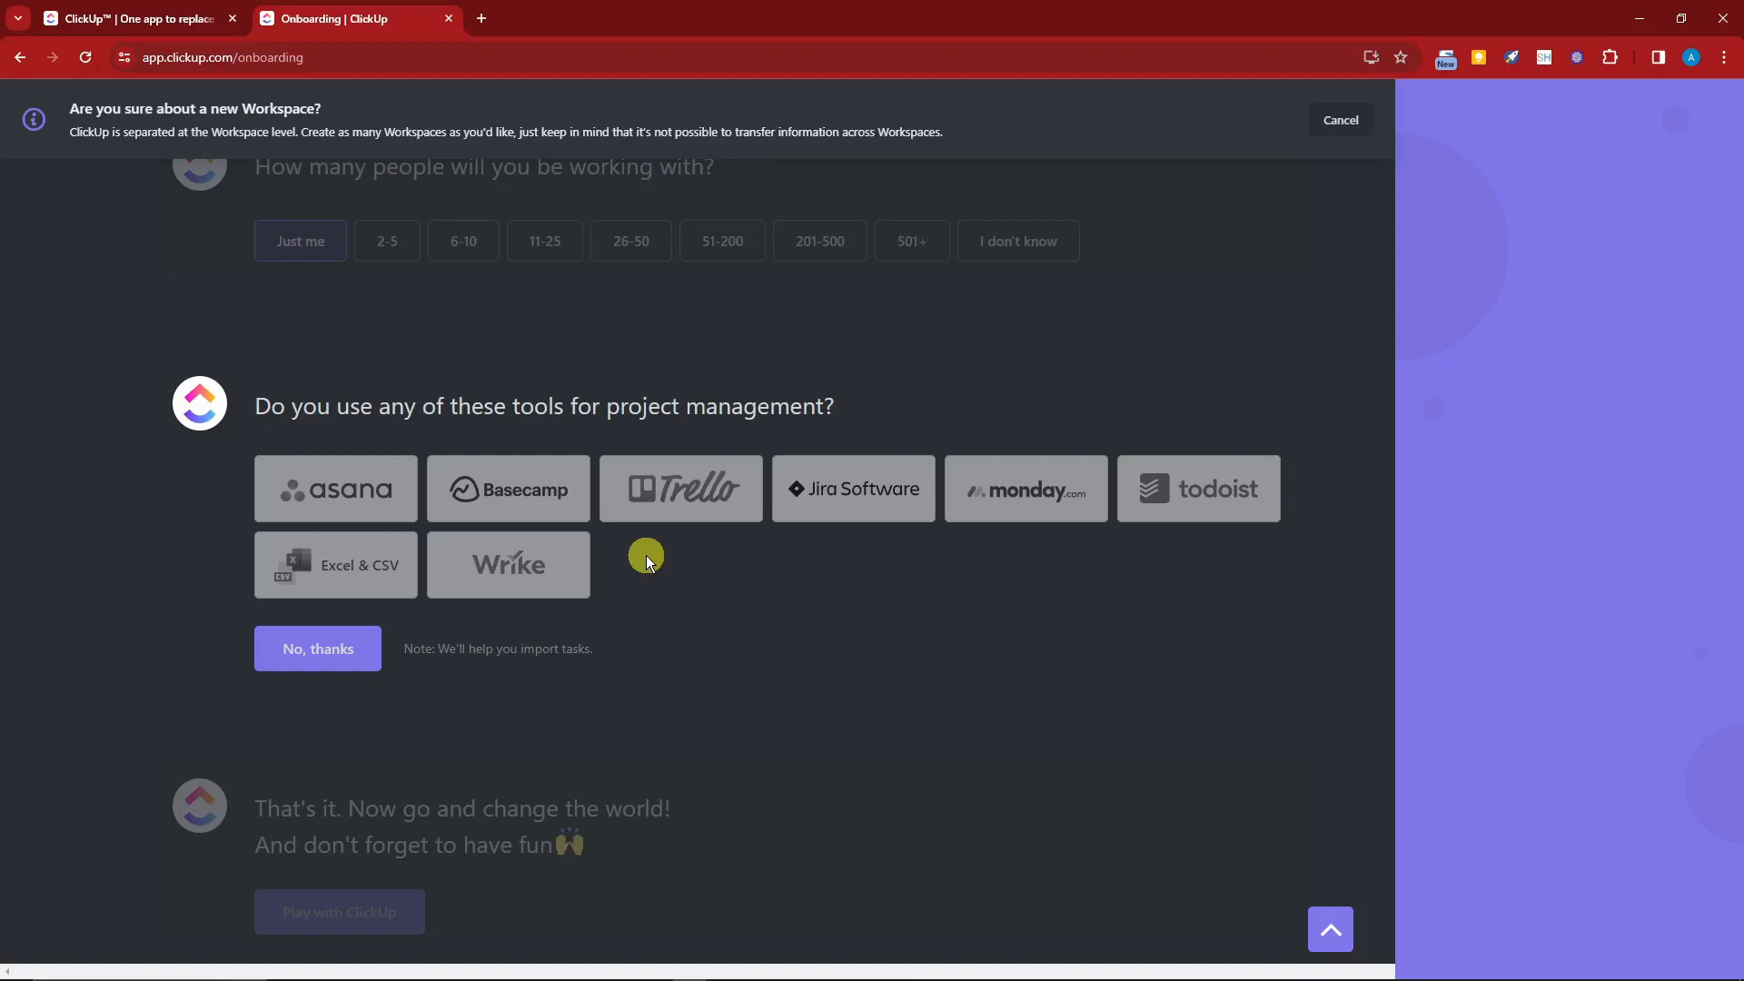
Step: Select Asana, Trello, monday.com and Excel & CSV as the project management tools in use
{"action": "left_click", "coordinate": [338, 500]}
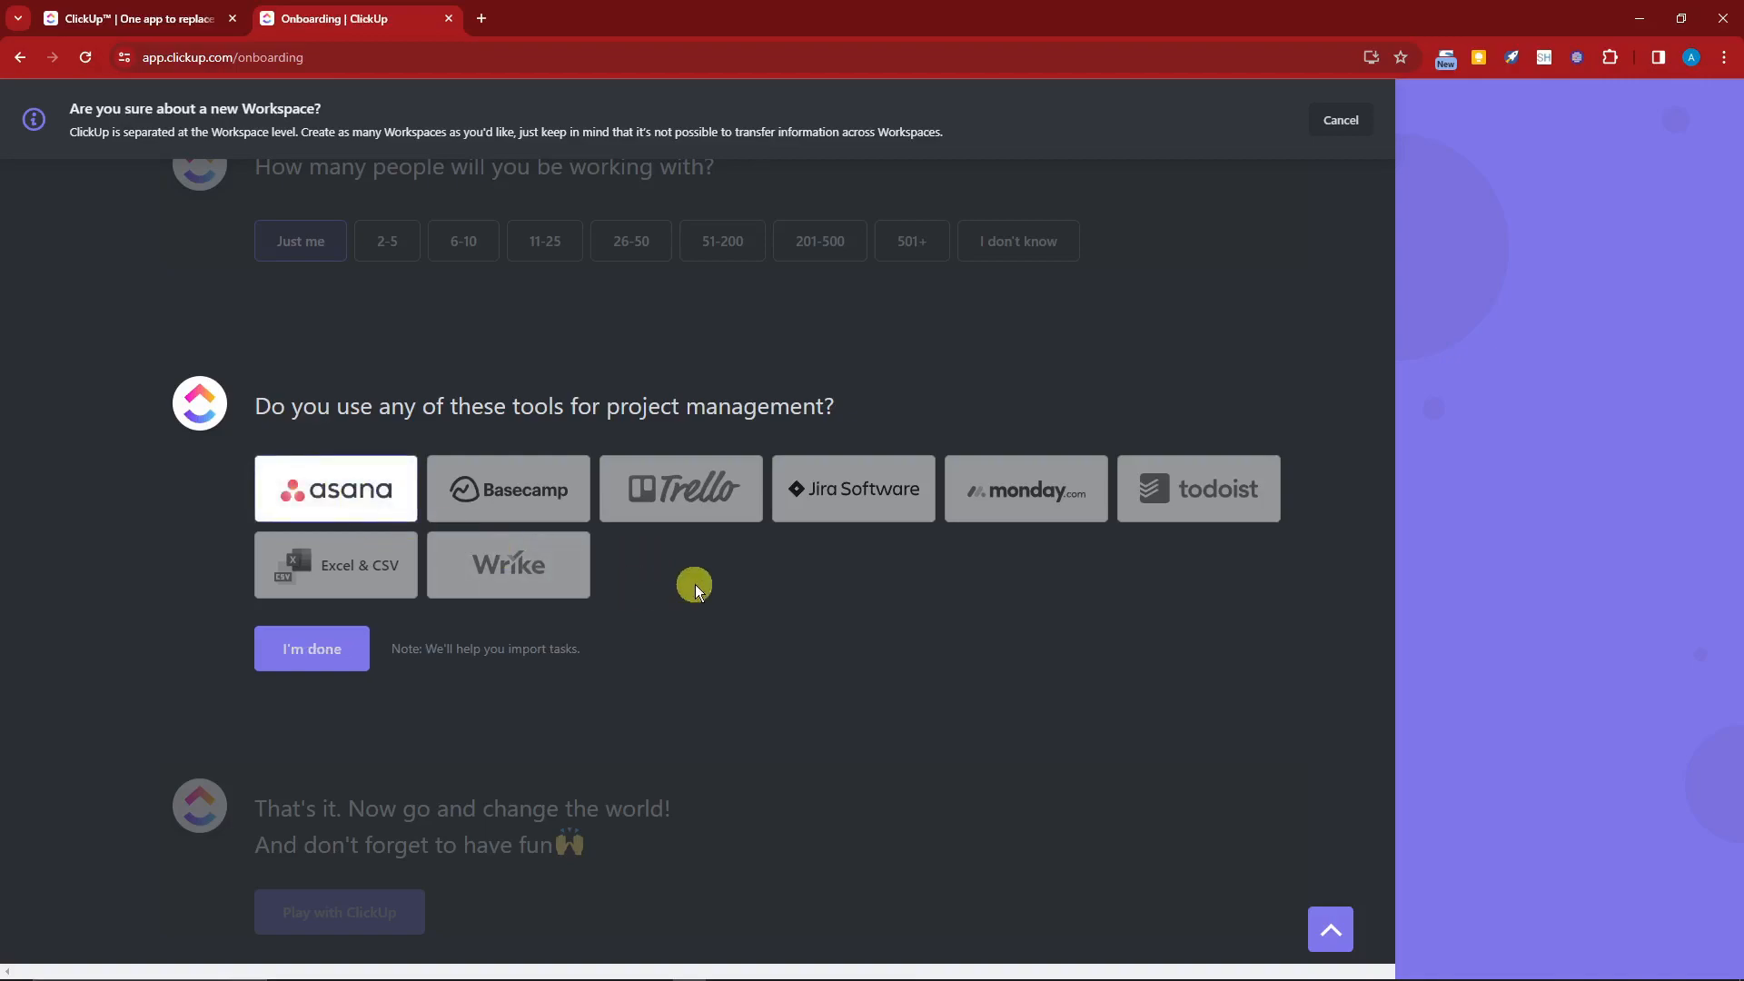
{"action": "left_click", "coordinate": [712, 500]}
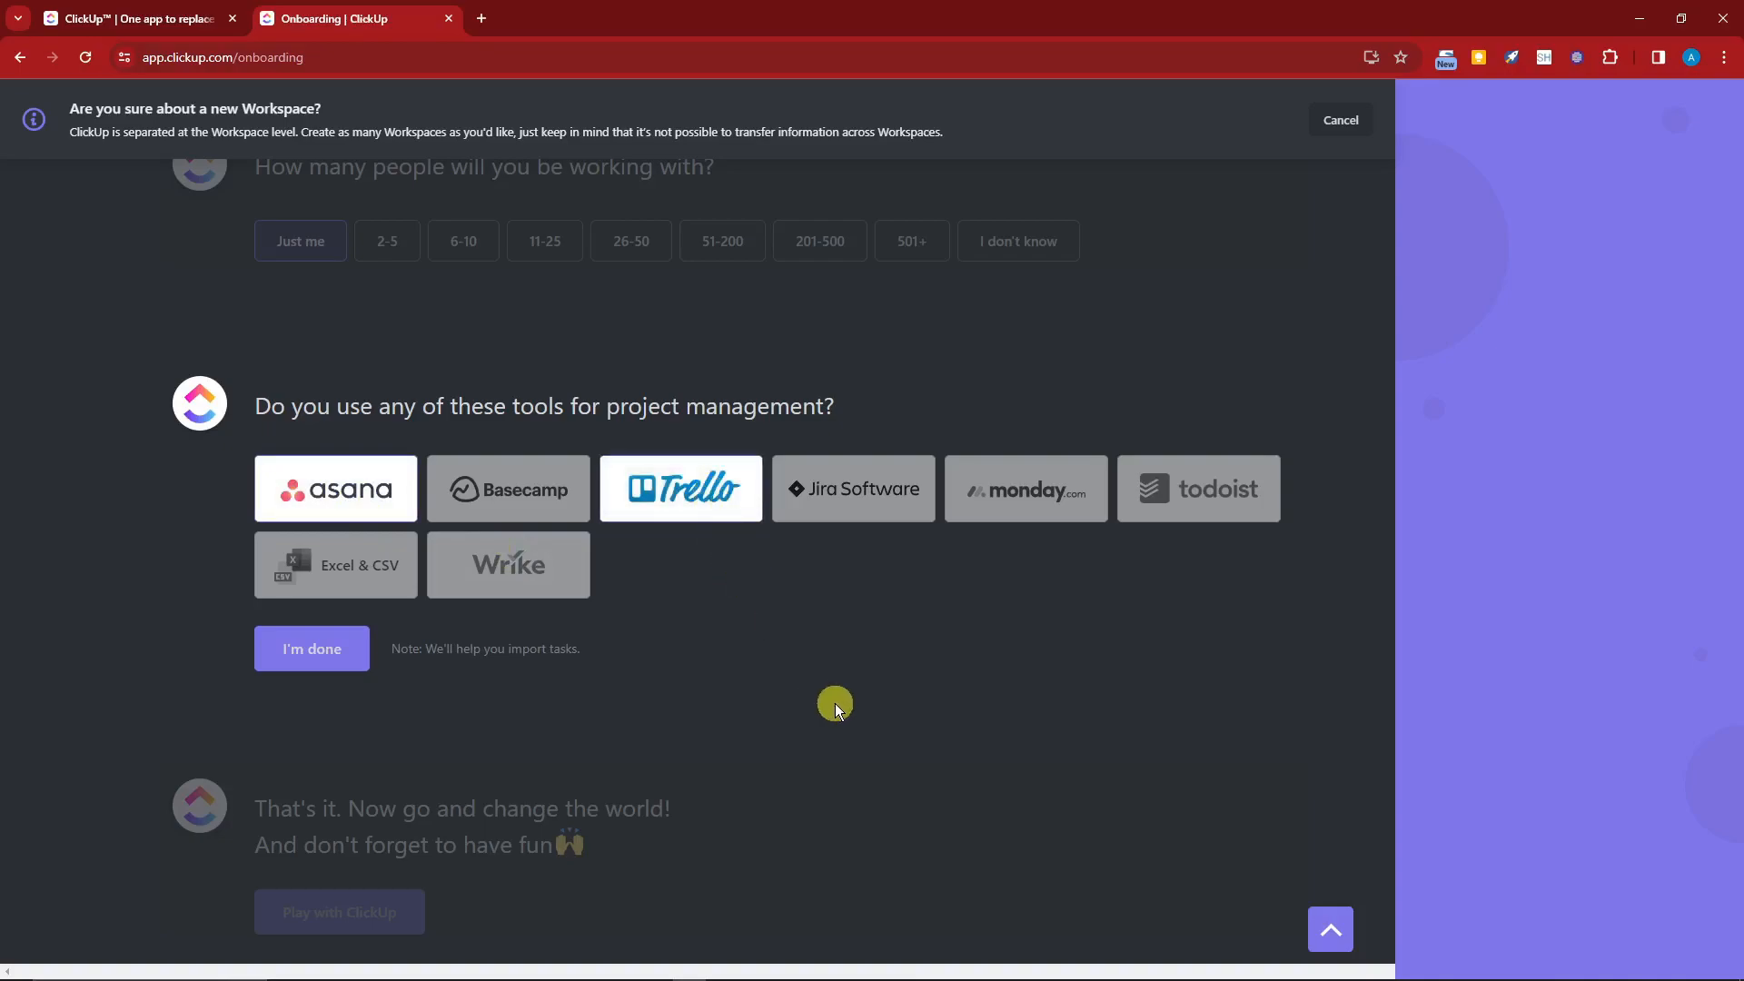
{"action": "left_click", "coordinate": [999, 518]}
{"action": "left_click", "coordinate": [390, 581]}
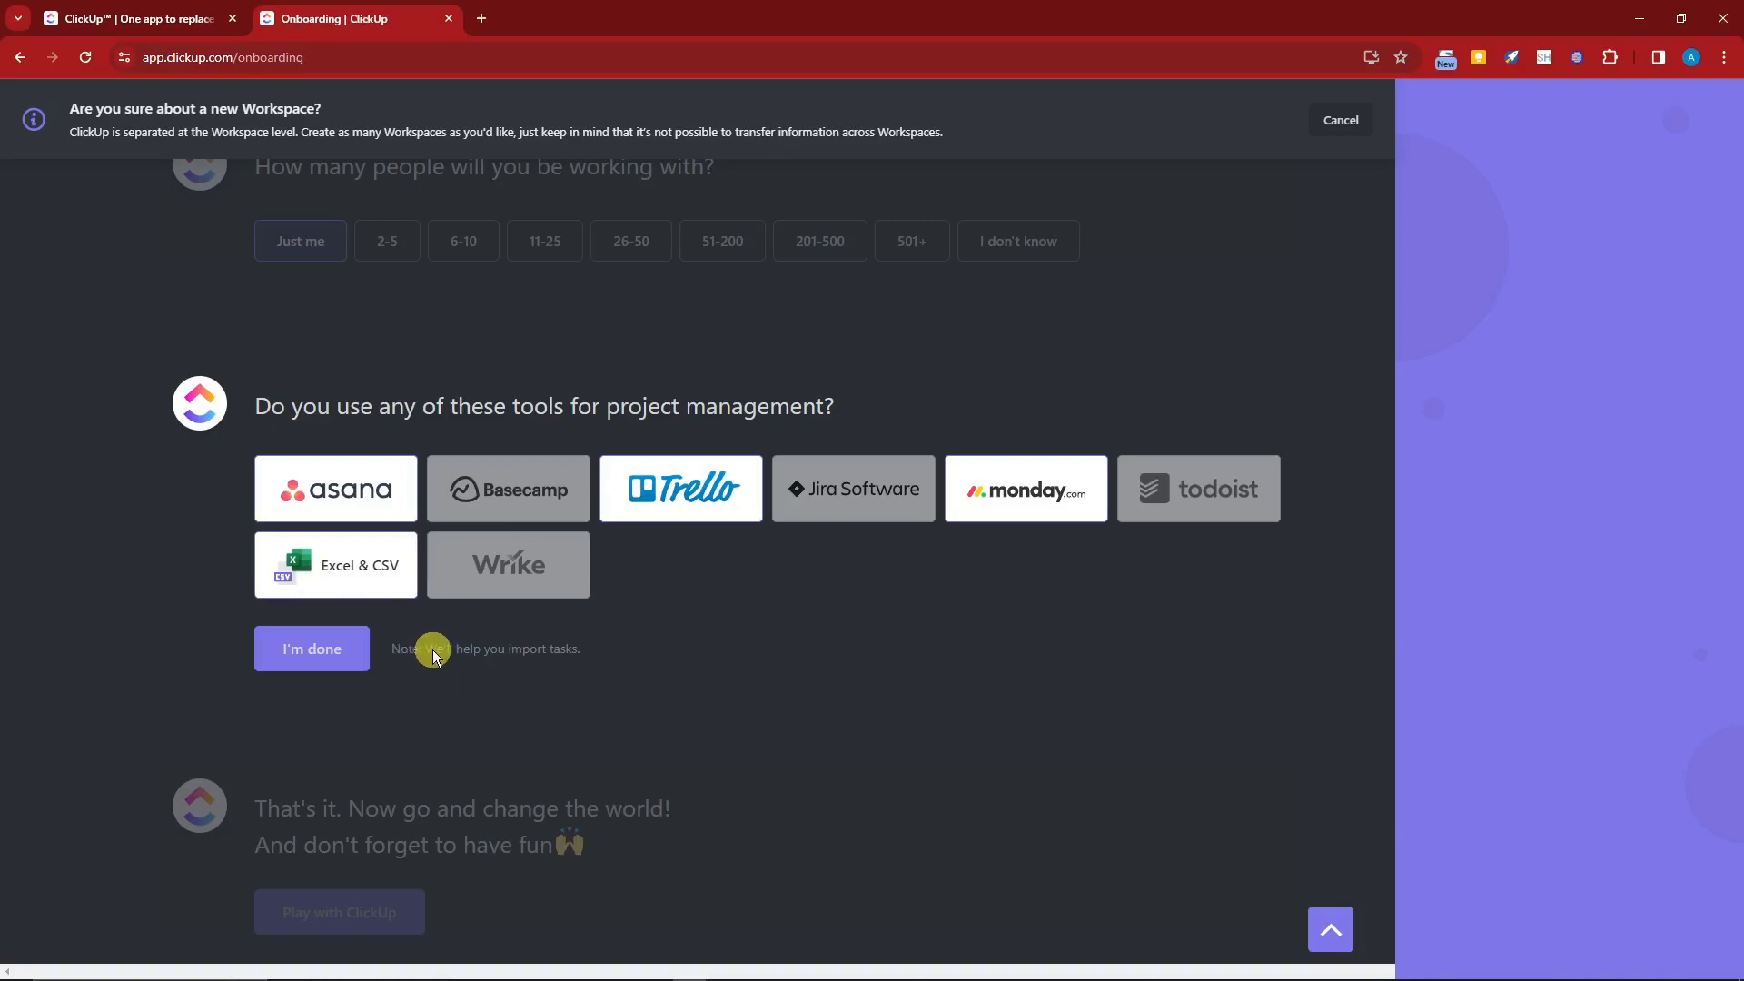
{"action": "left_click", "coordinate": [610, 654]}
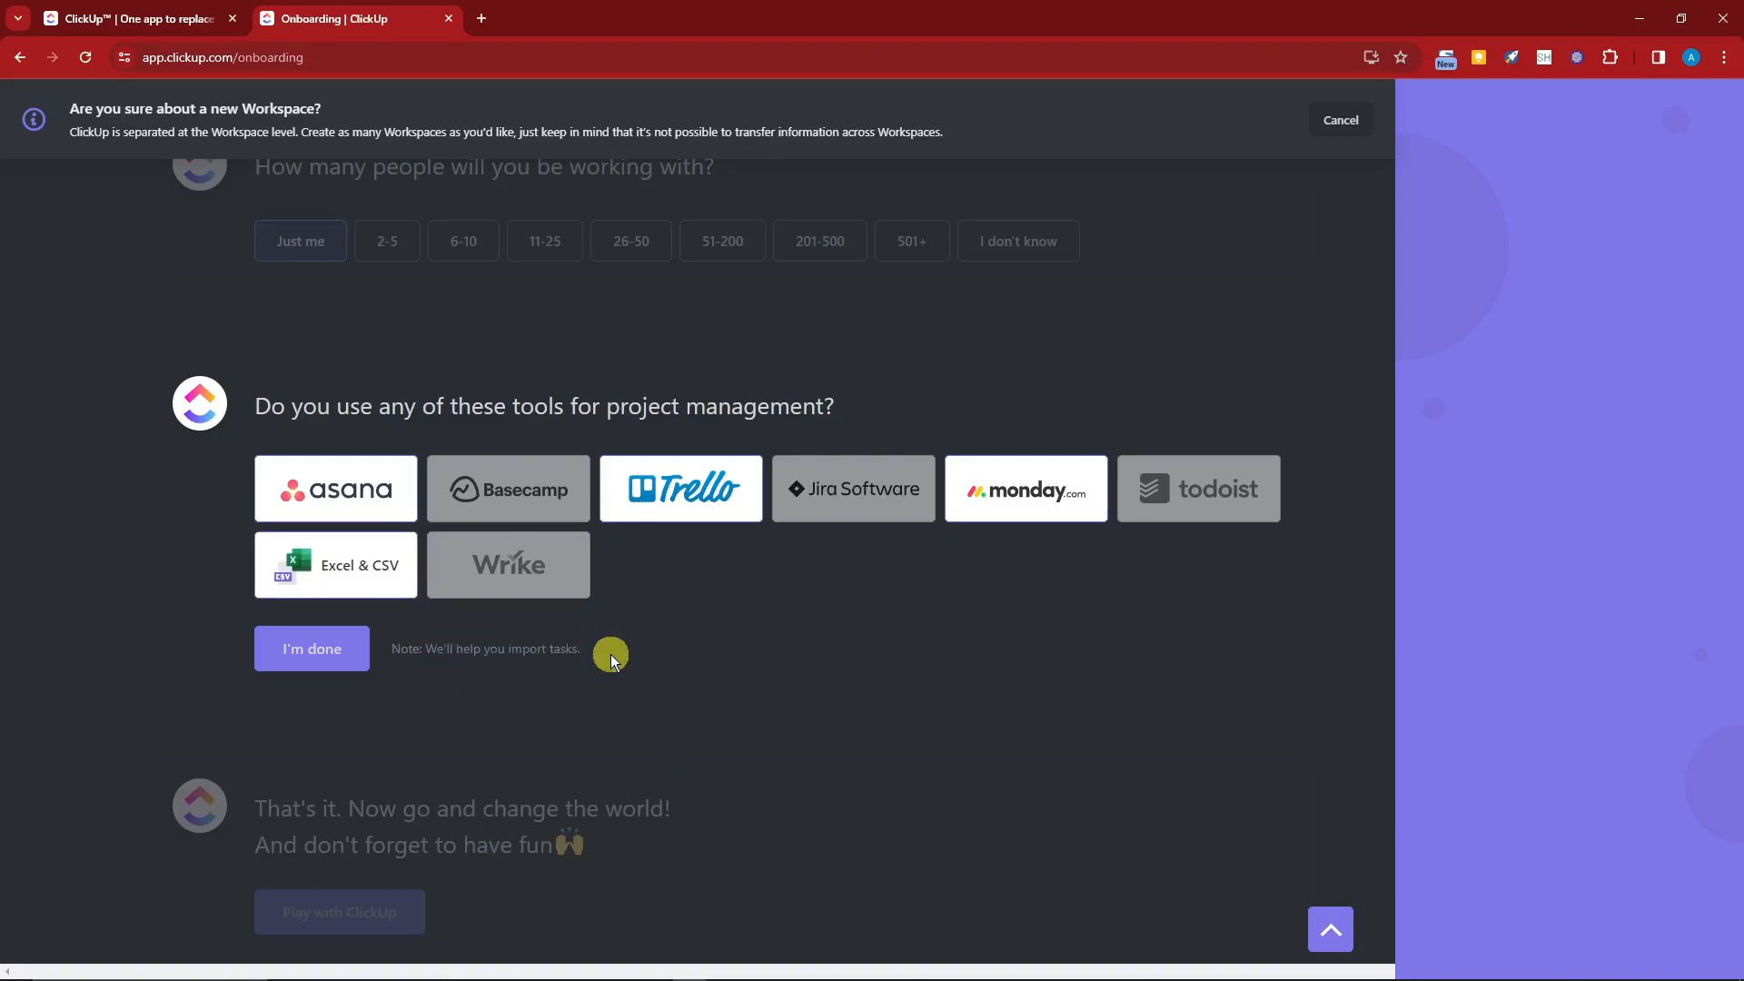
{"action": "left_click", "coordinate": [325, 658]}
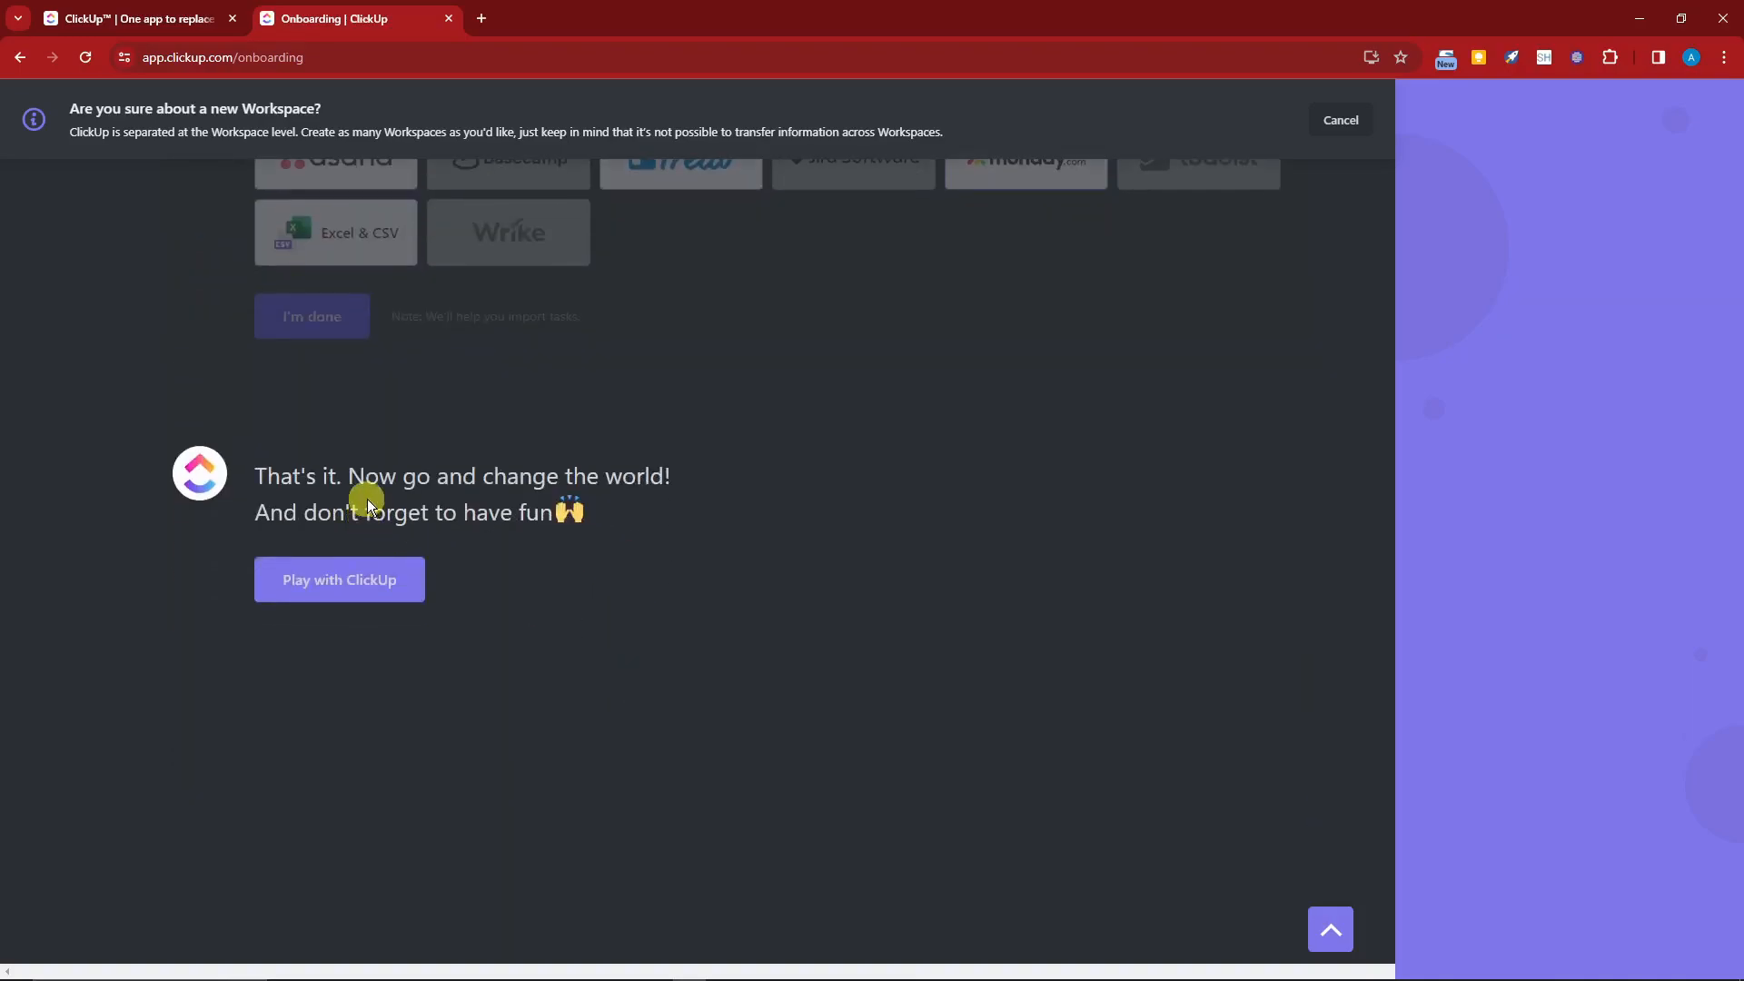
Step: Finish onboarding and open the new workspace's Space
{"action": "left_click", "coordinate": [395, 588]}
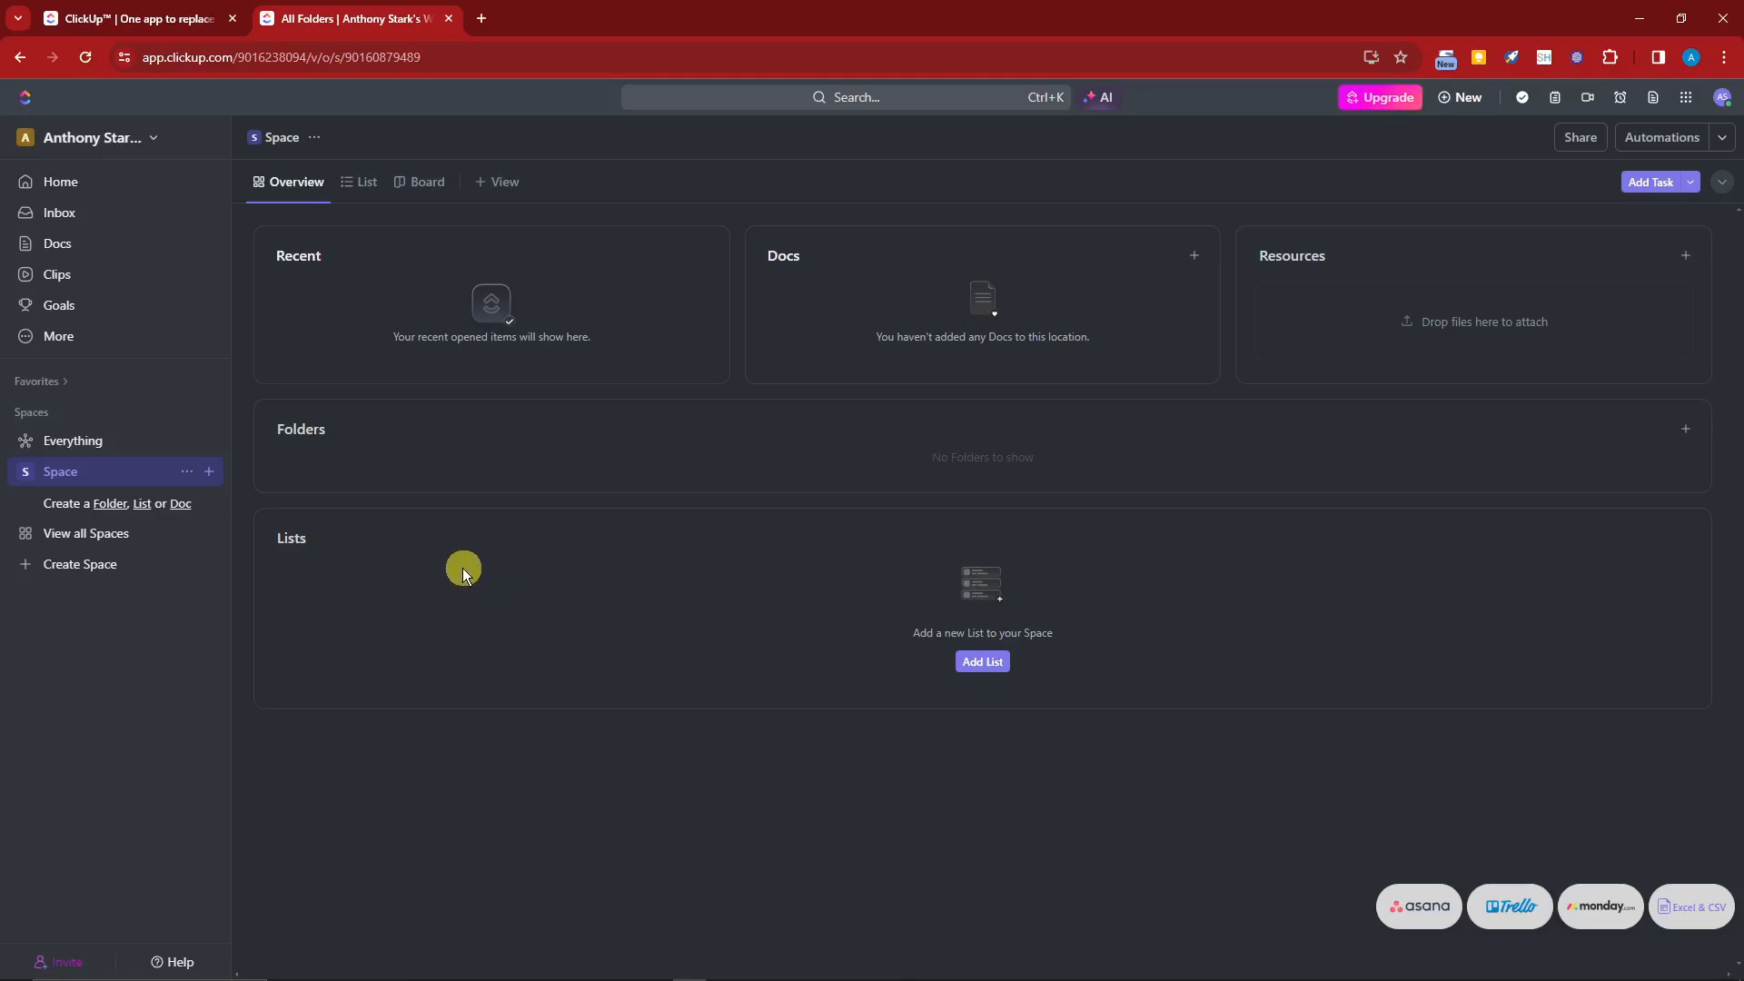
{"action": "left_click", "coordinate": [25, 474]}
{"action": "left_click", "coordinate": [26, 480]}
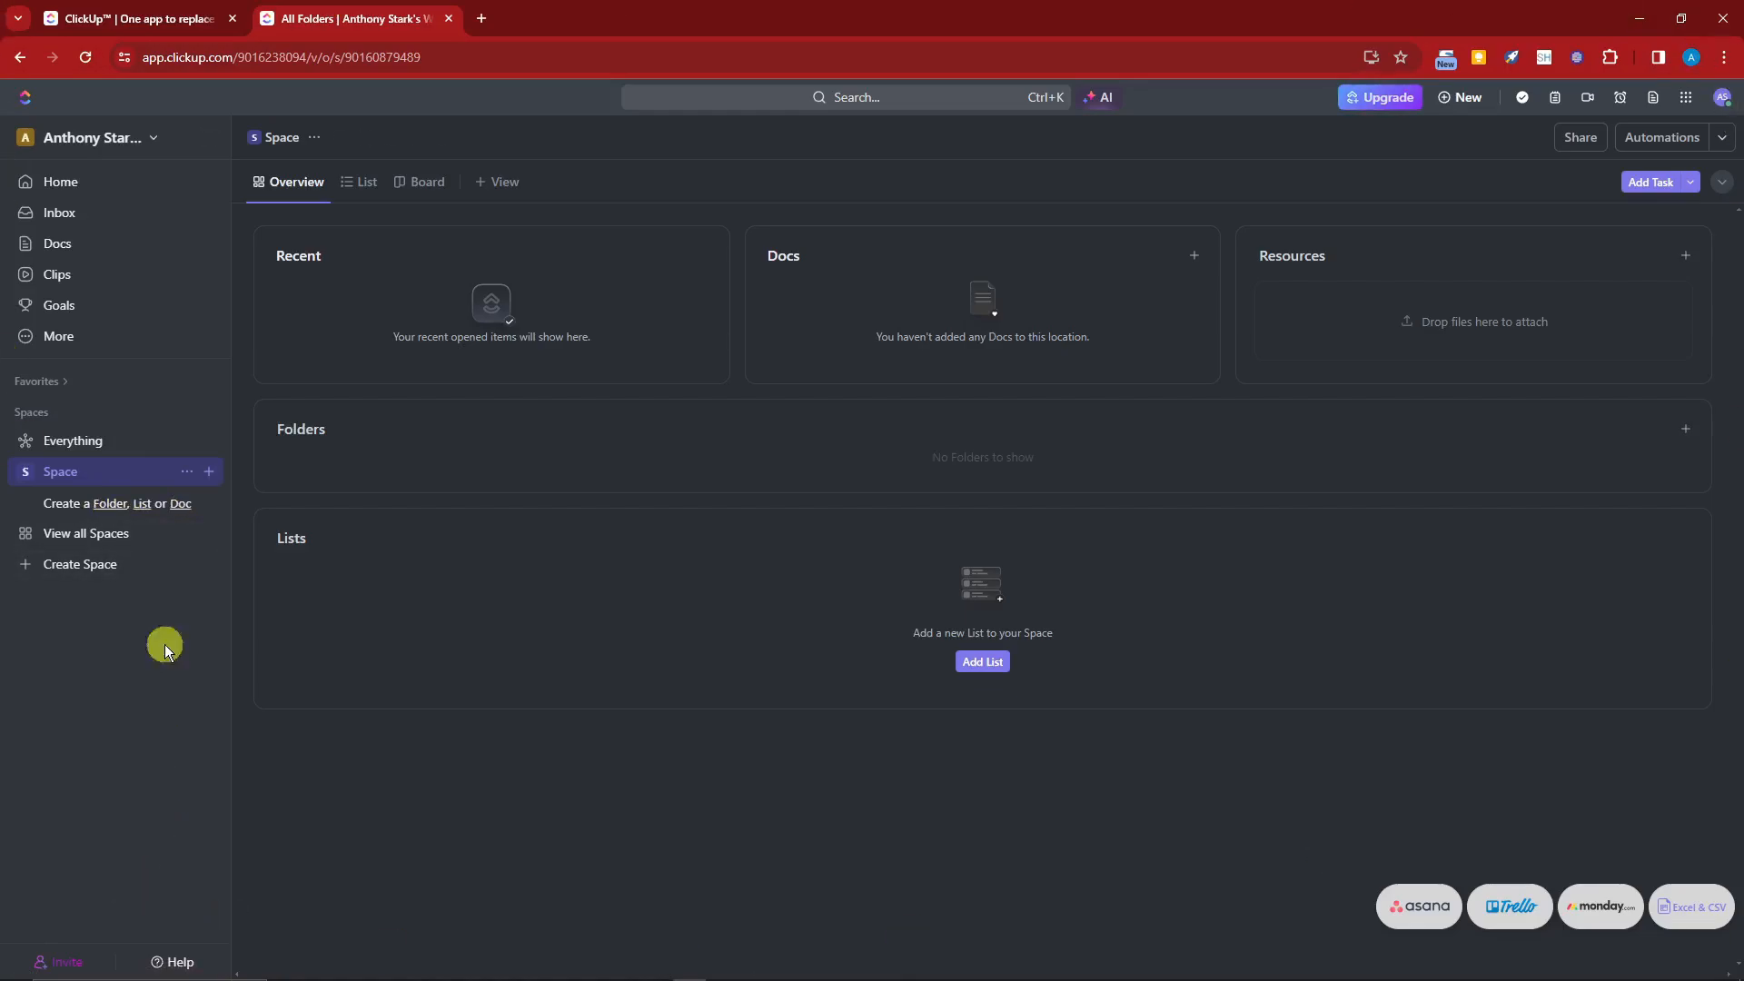
Step: Switch to the original workspace and then back to the new one
{"action": "left_click", "coordinate": [146, 142]}
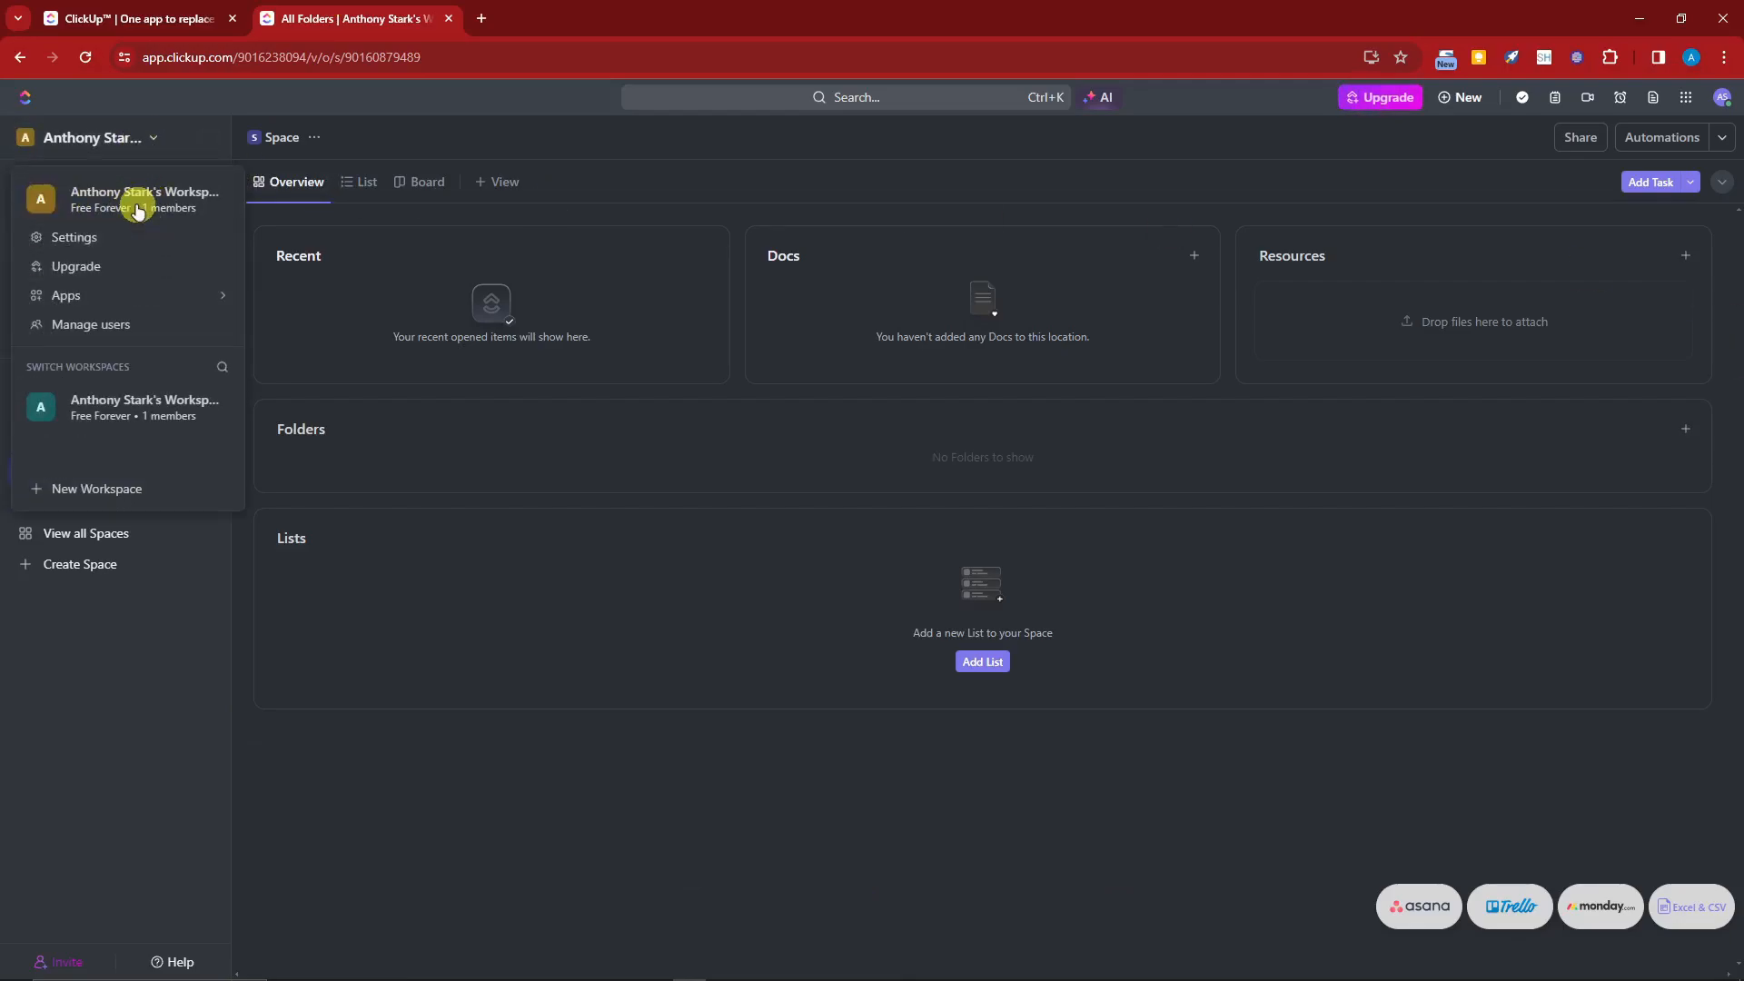
{"action": "left_click", "coordinate": [145, 411]}
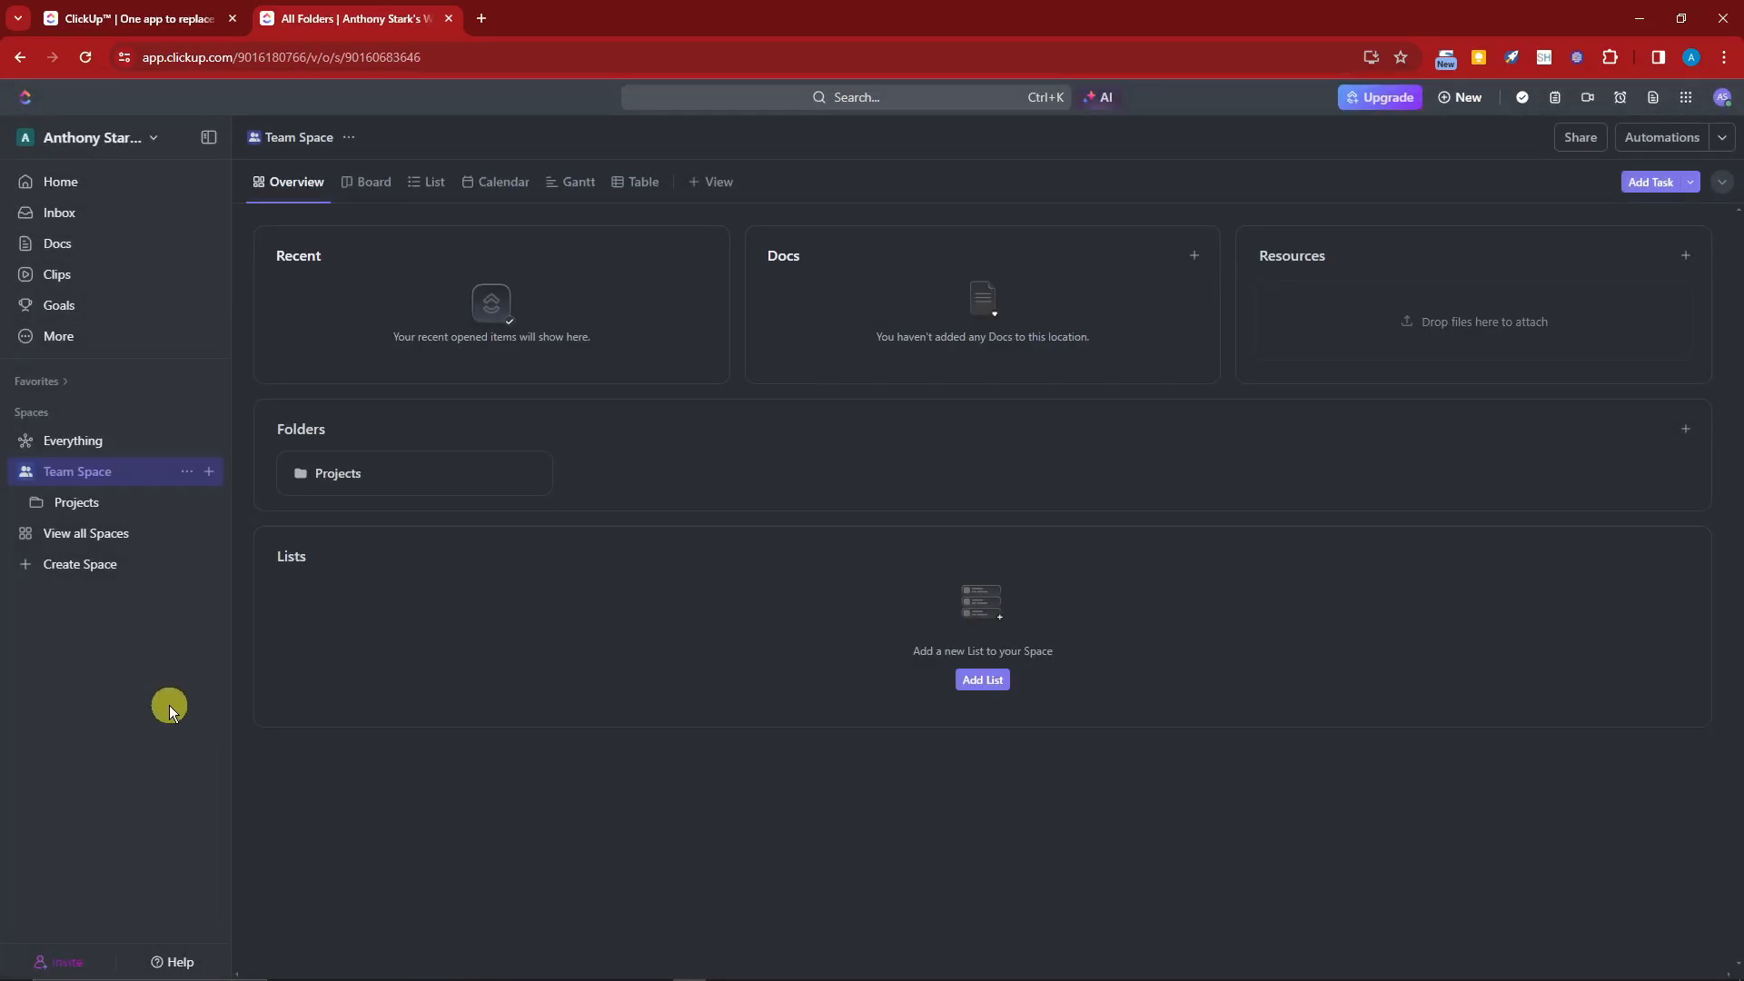
{"action": "left_click", "coordinate": [138, 145]}
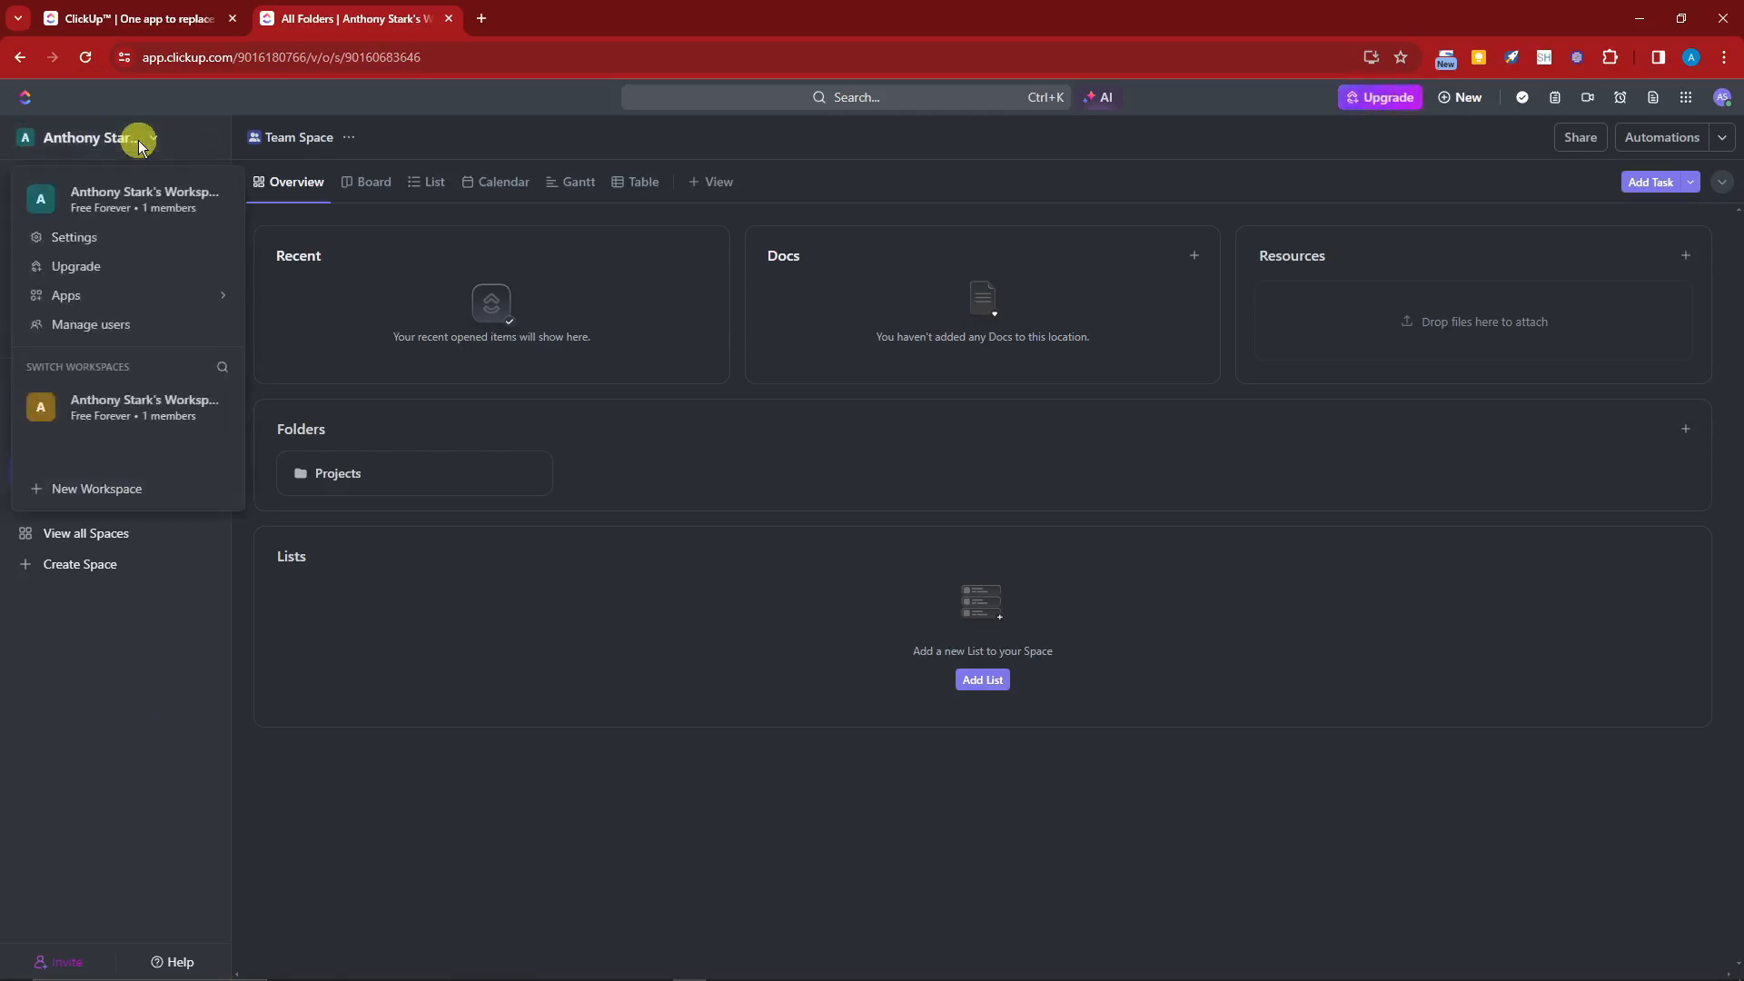
{"action": "left_click", "coordinate": [182, 420]}
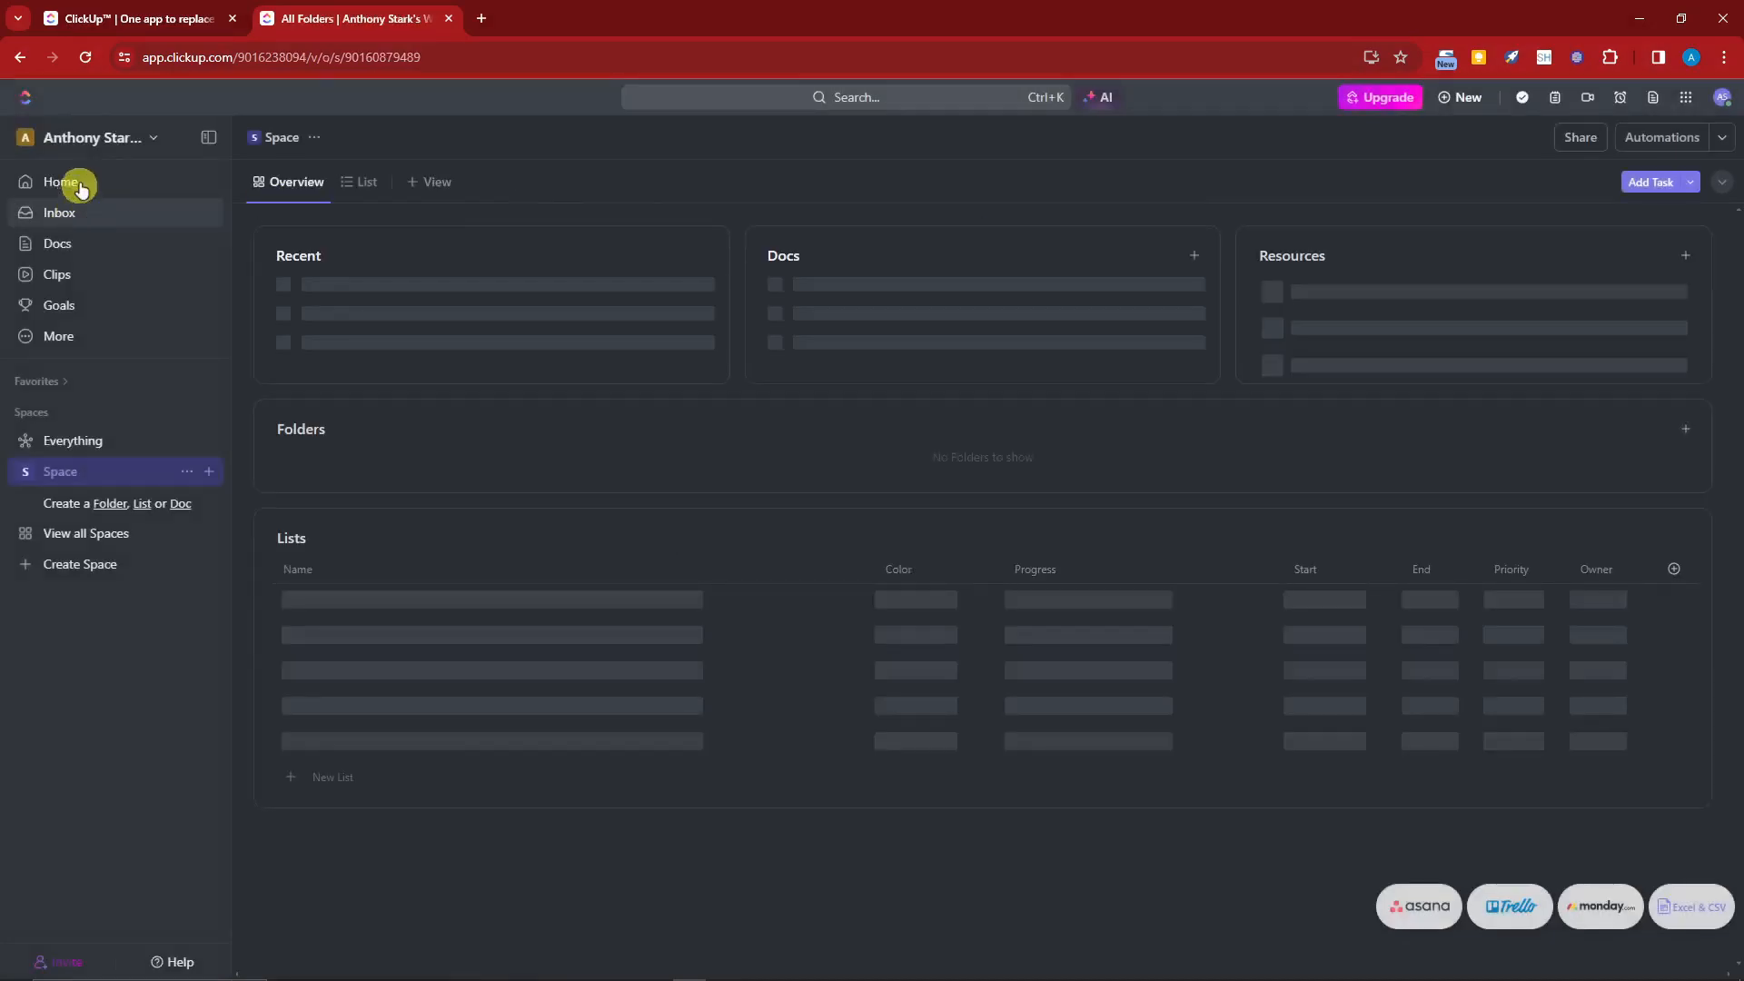
Step: Open the workspace menu to check the available workspaces
{"action": "left_click", "coordinate": [134, 143]}
{"action": "left_click", "coordinate": [132, 143]}
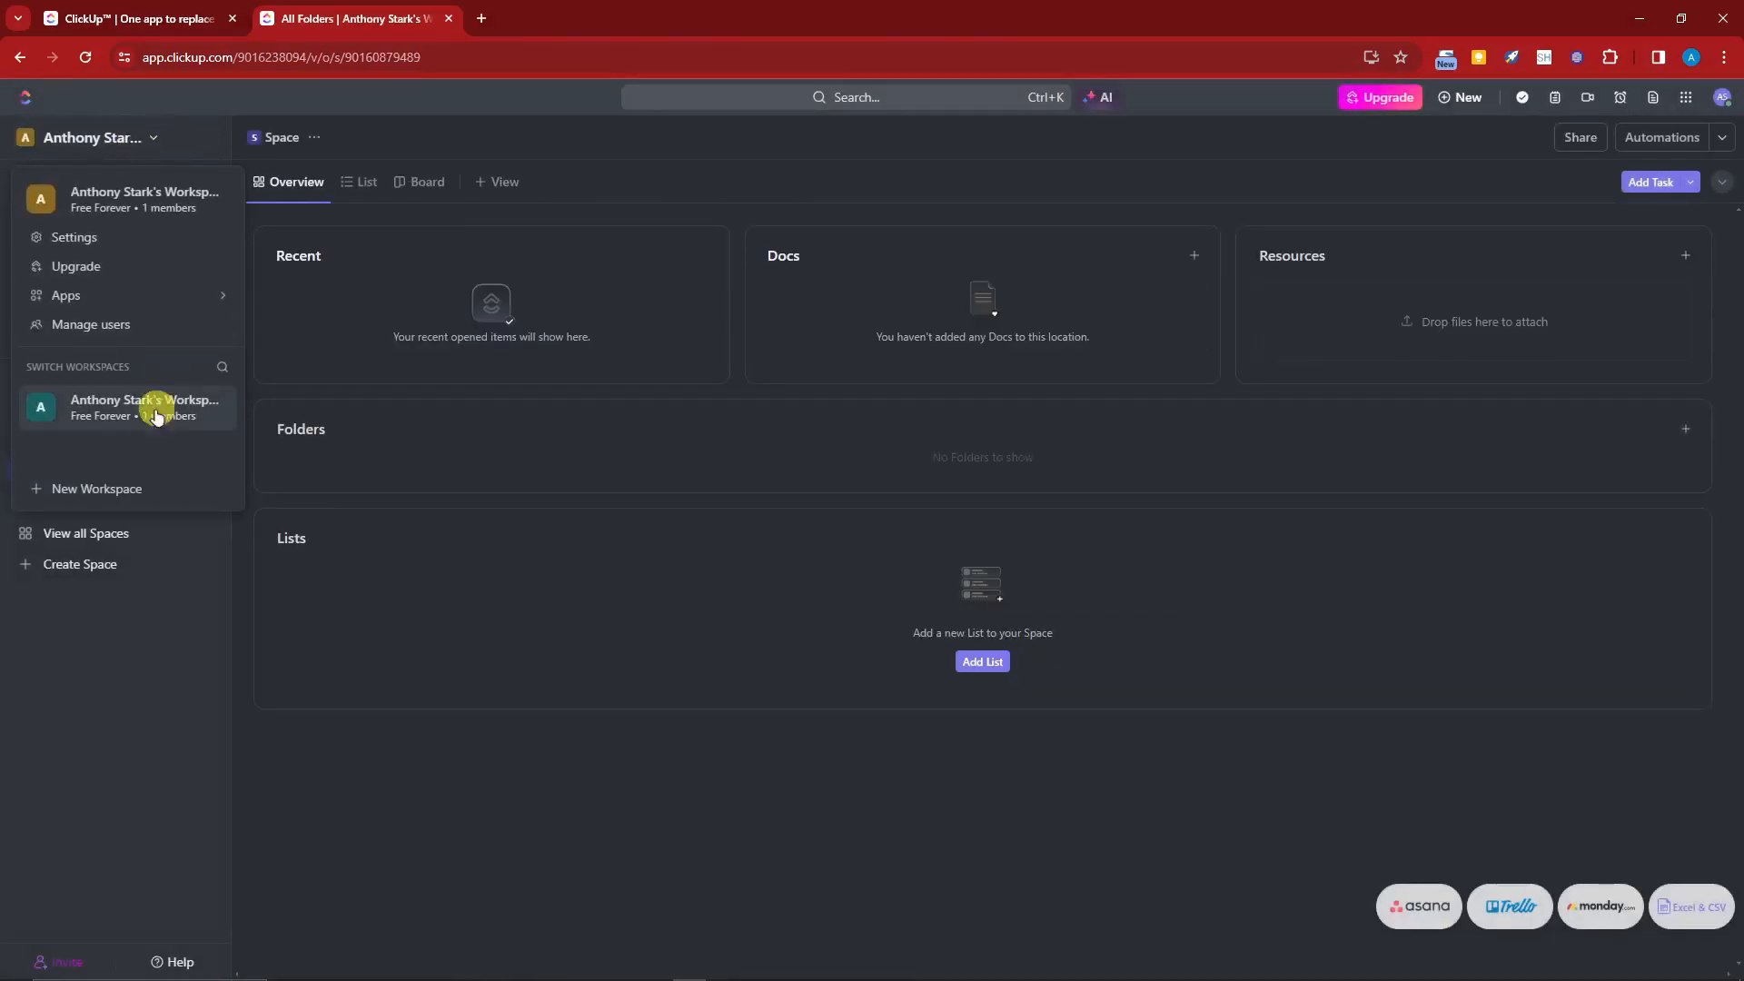
{"action": "left_click", "coordinate": [151, 711]}
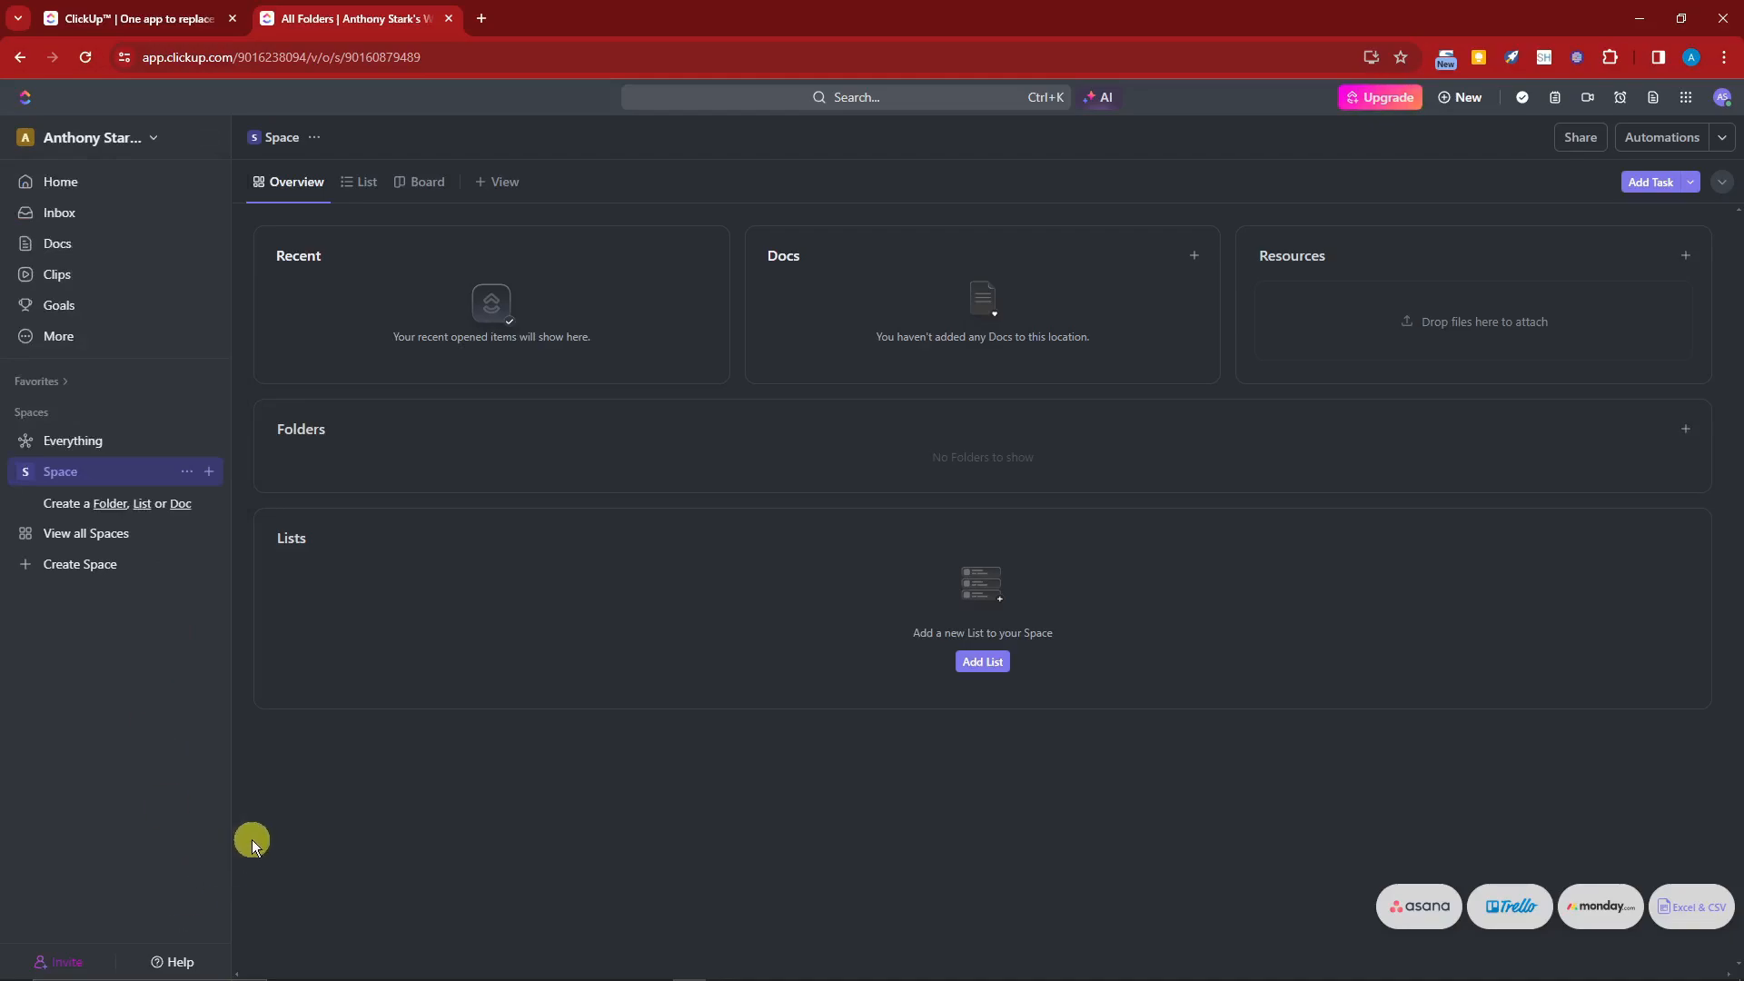
Step: Open the invite people dialog and close it
{"action": "left_click", "coordinate": [63, 961]}
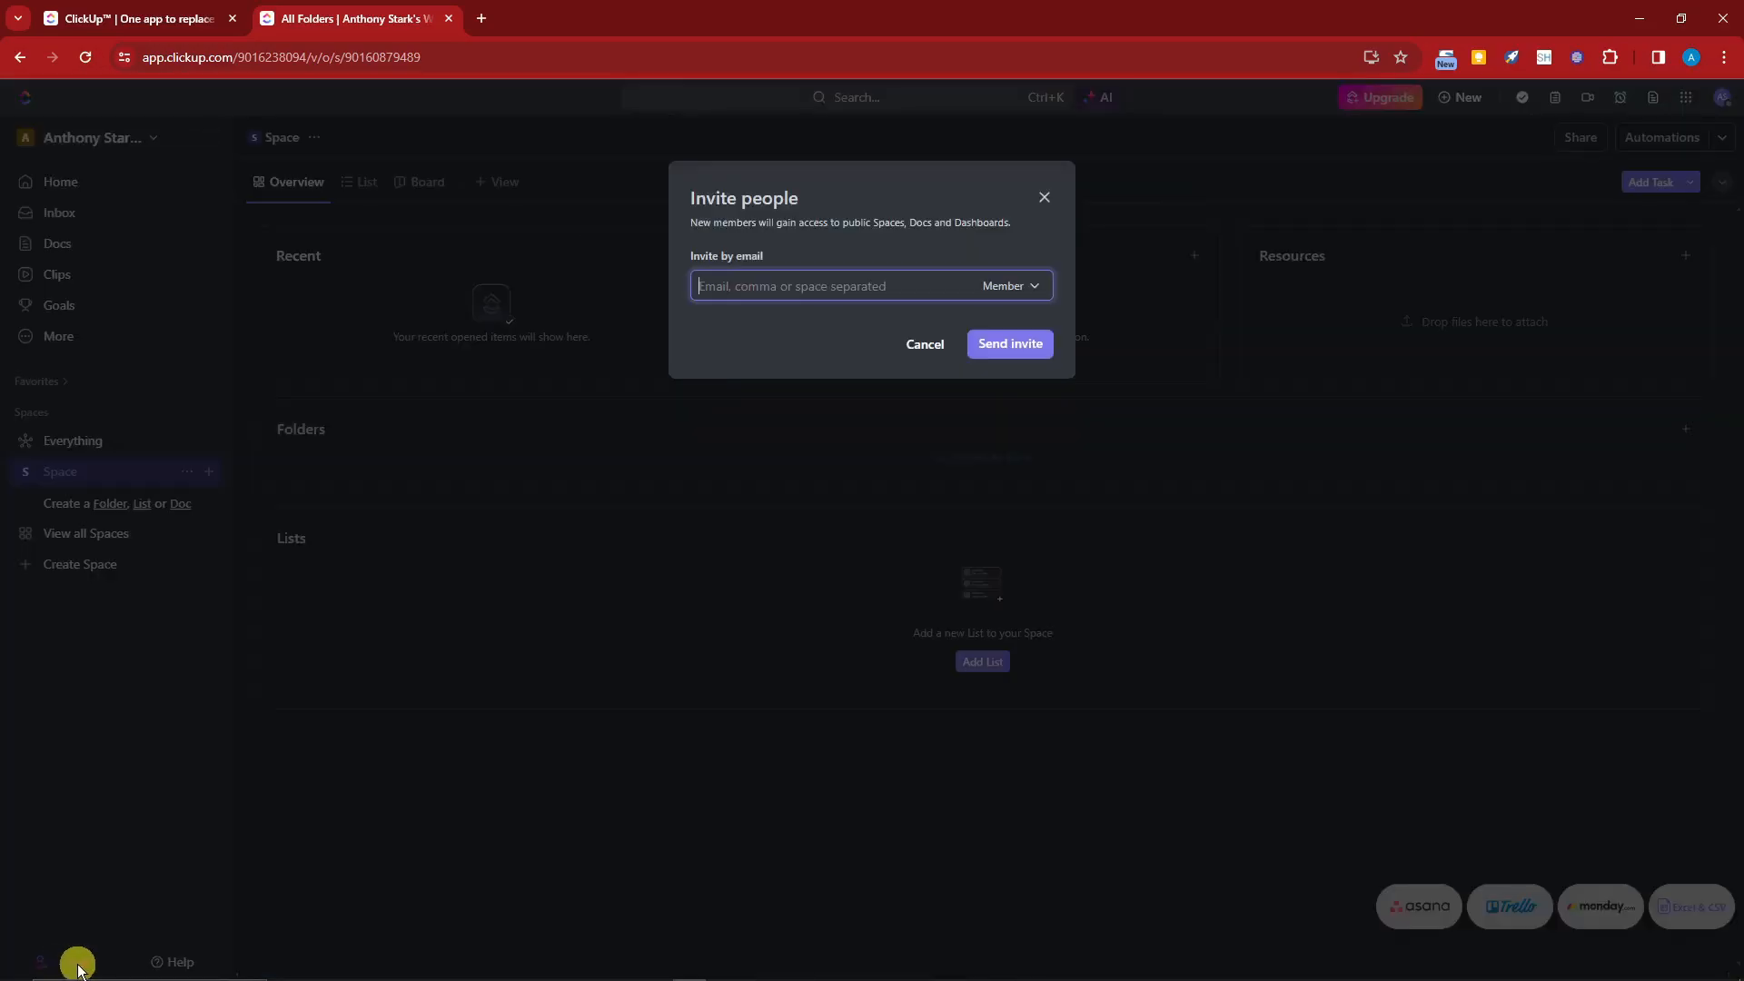
{"action": "left_click", "coordinate": [1044, 199]}
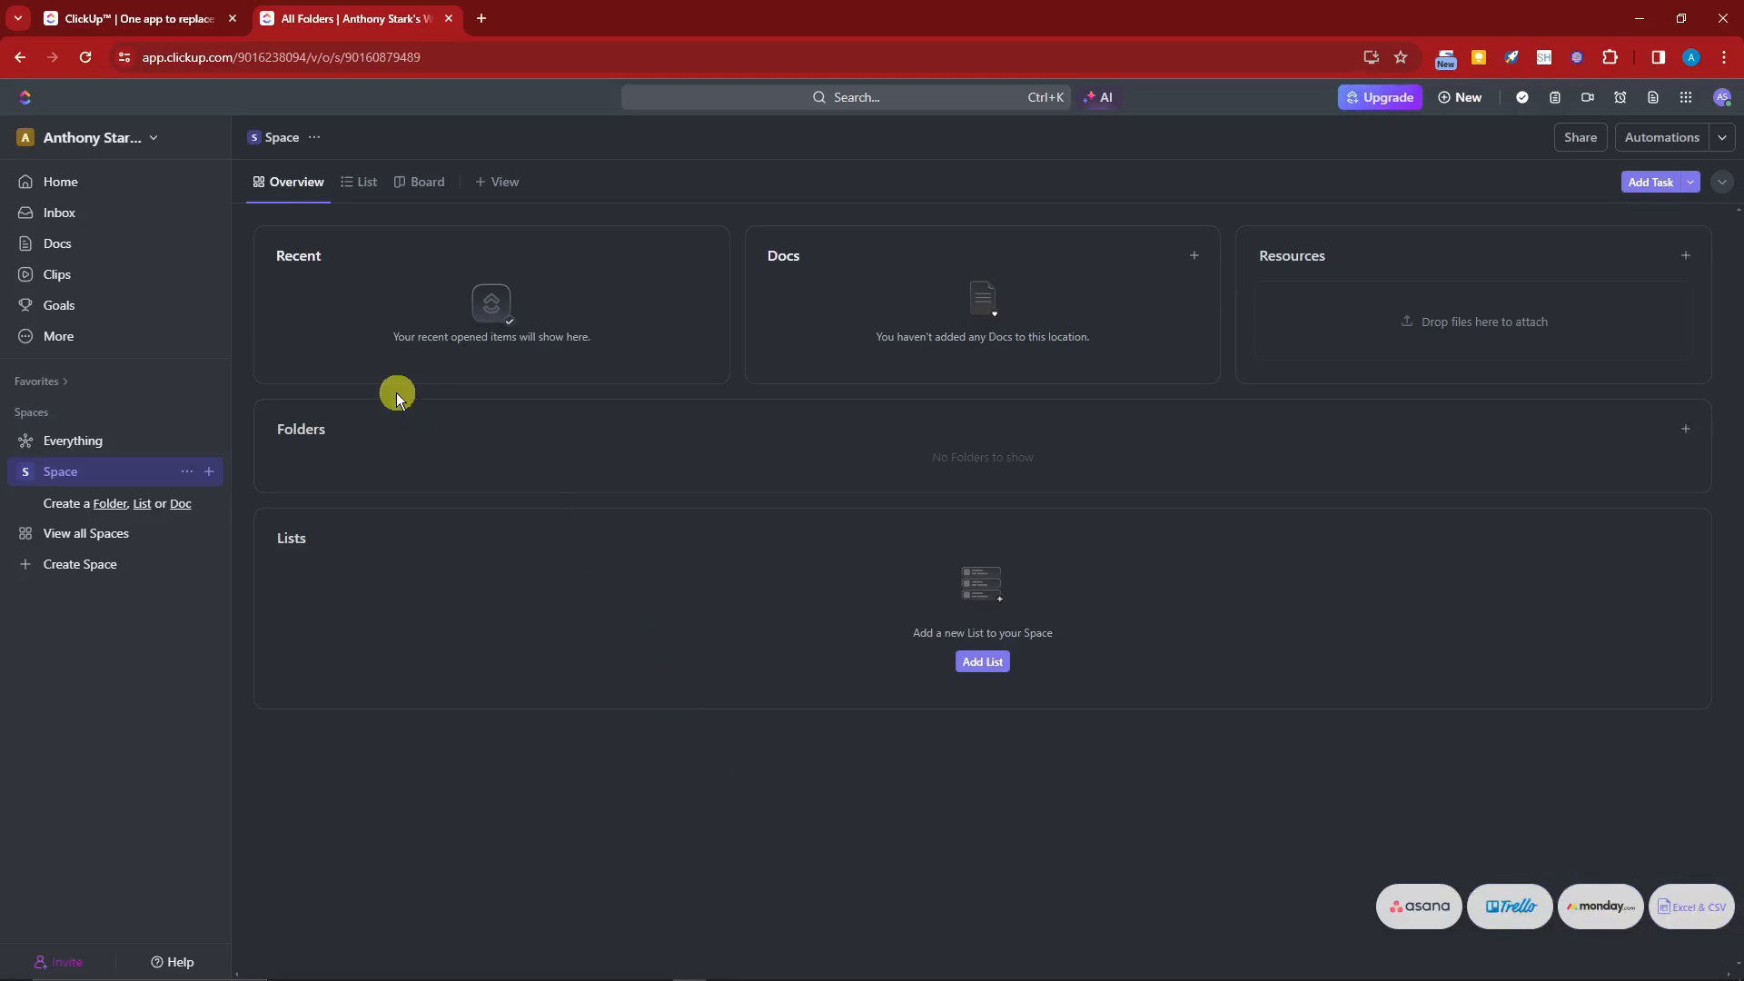
Step: Switch to the original workspace's Team Space and then back to the new workspace
{"action": "left_click", "coordinate": [100, 139]}
{"action": "left_click", "coordinate": [118, 402]}
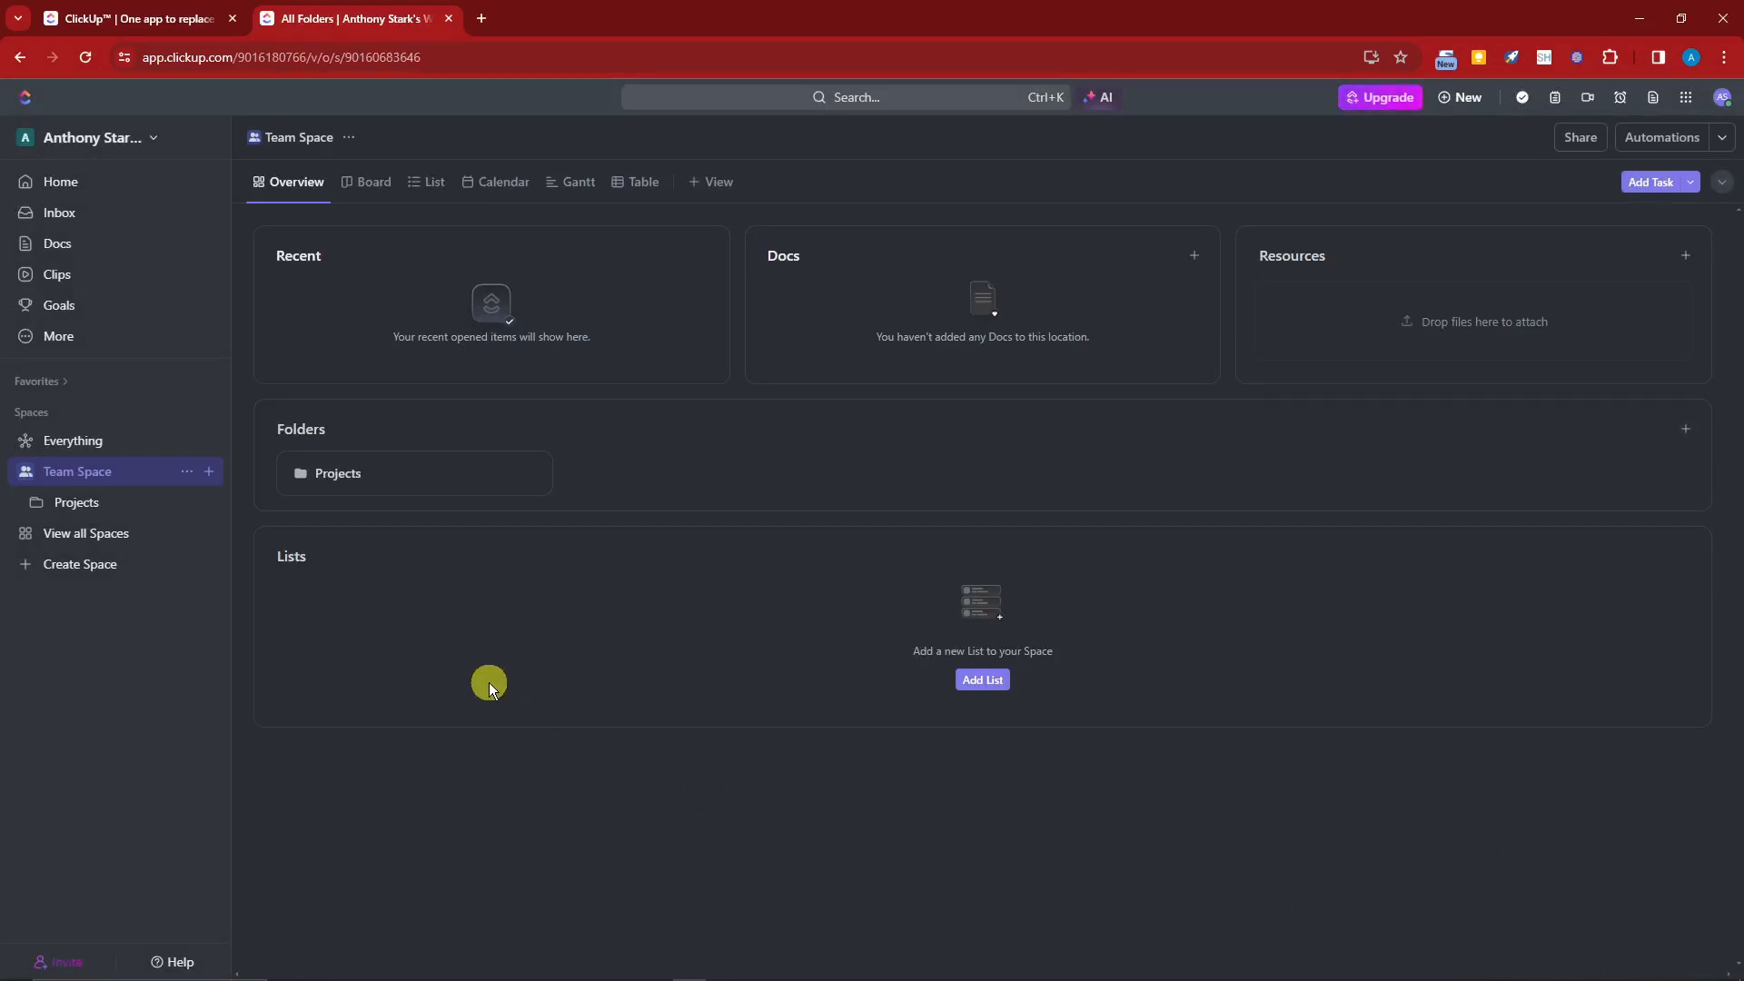
{"action": "left_click", "coordinate": [96, 137]}
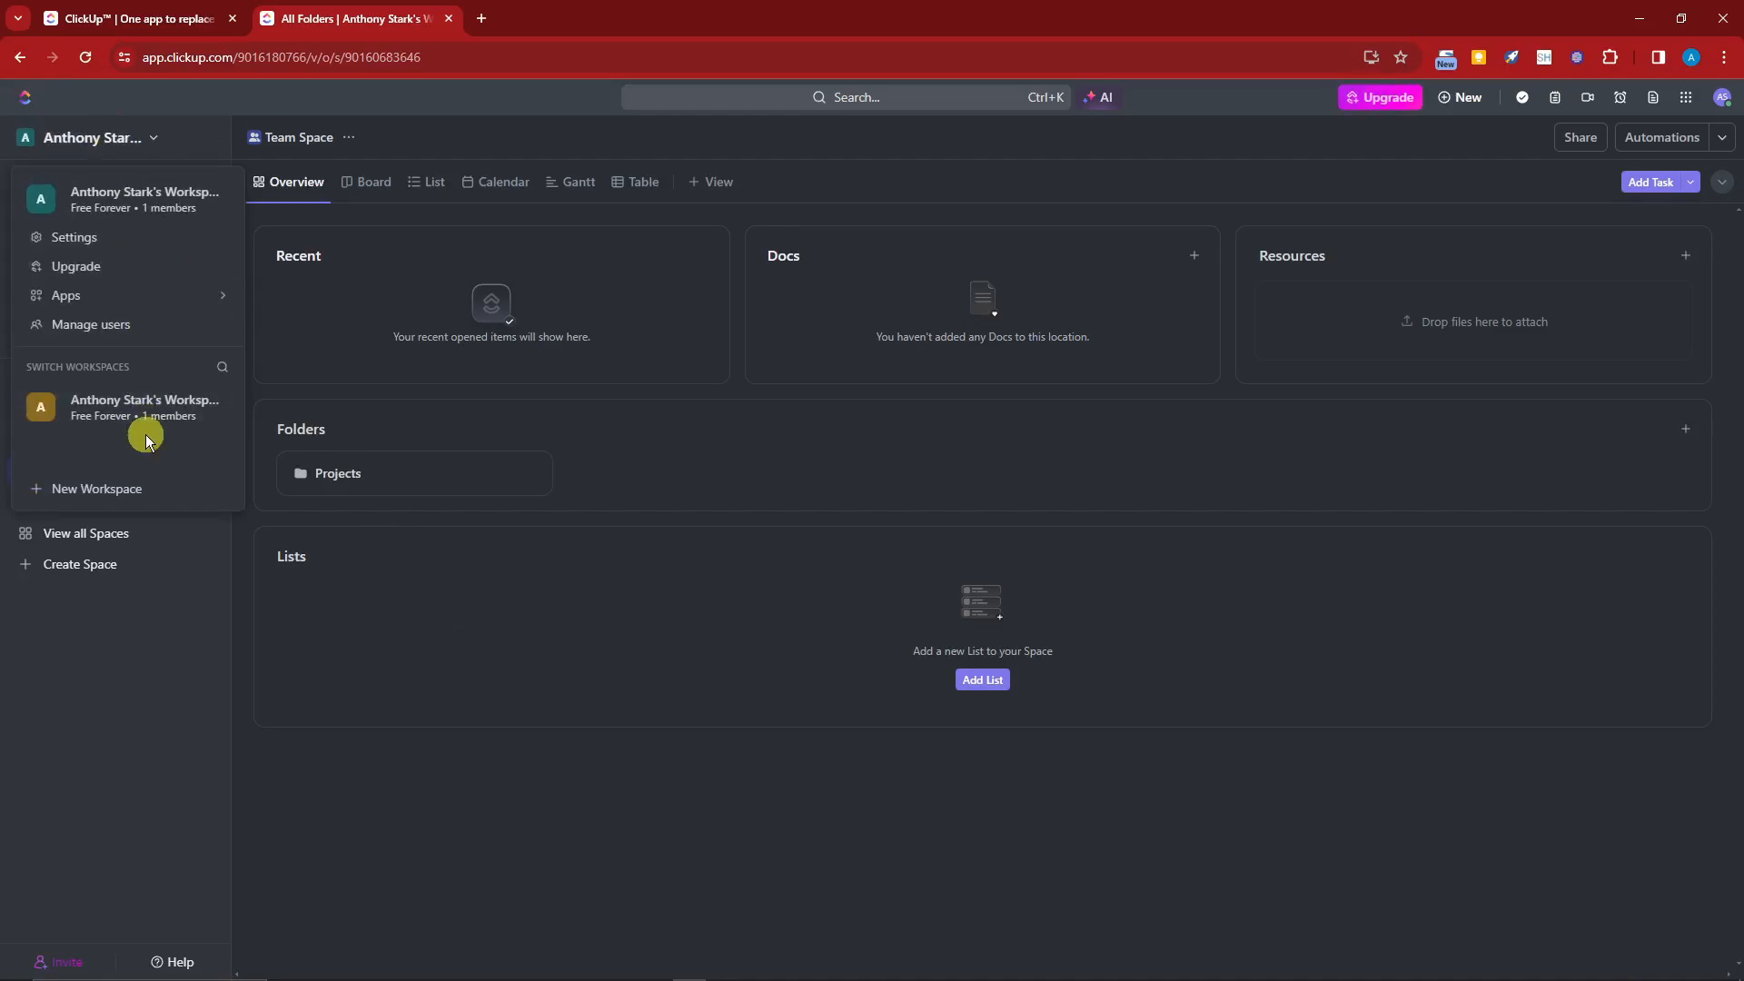
{"action": "left_click", "coordinate": [152, 427]}
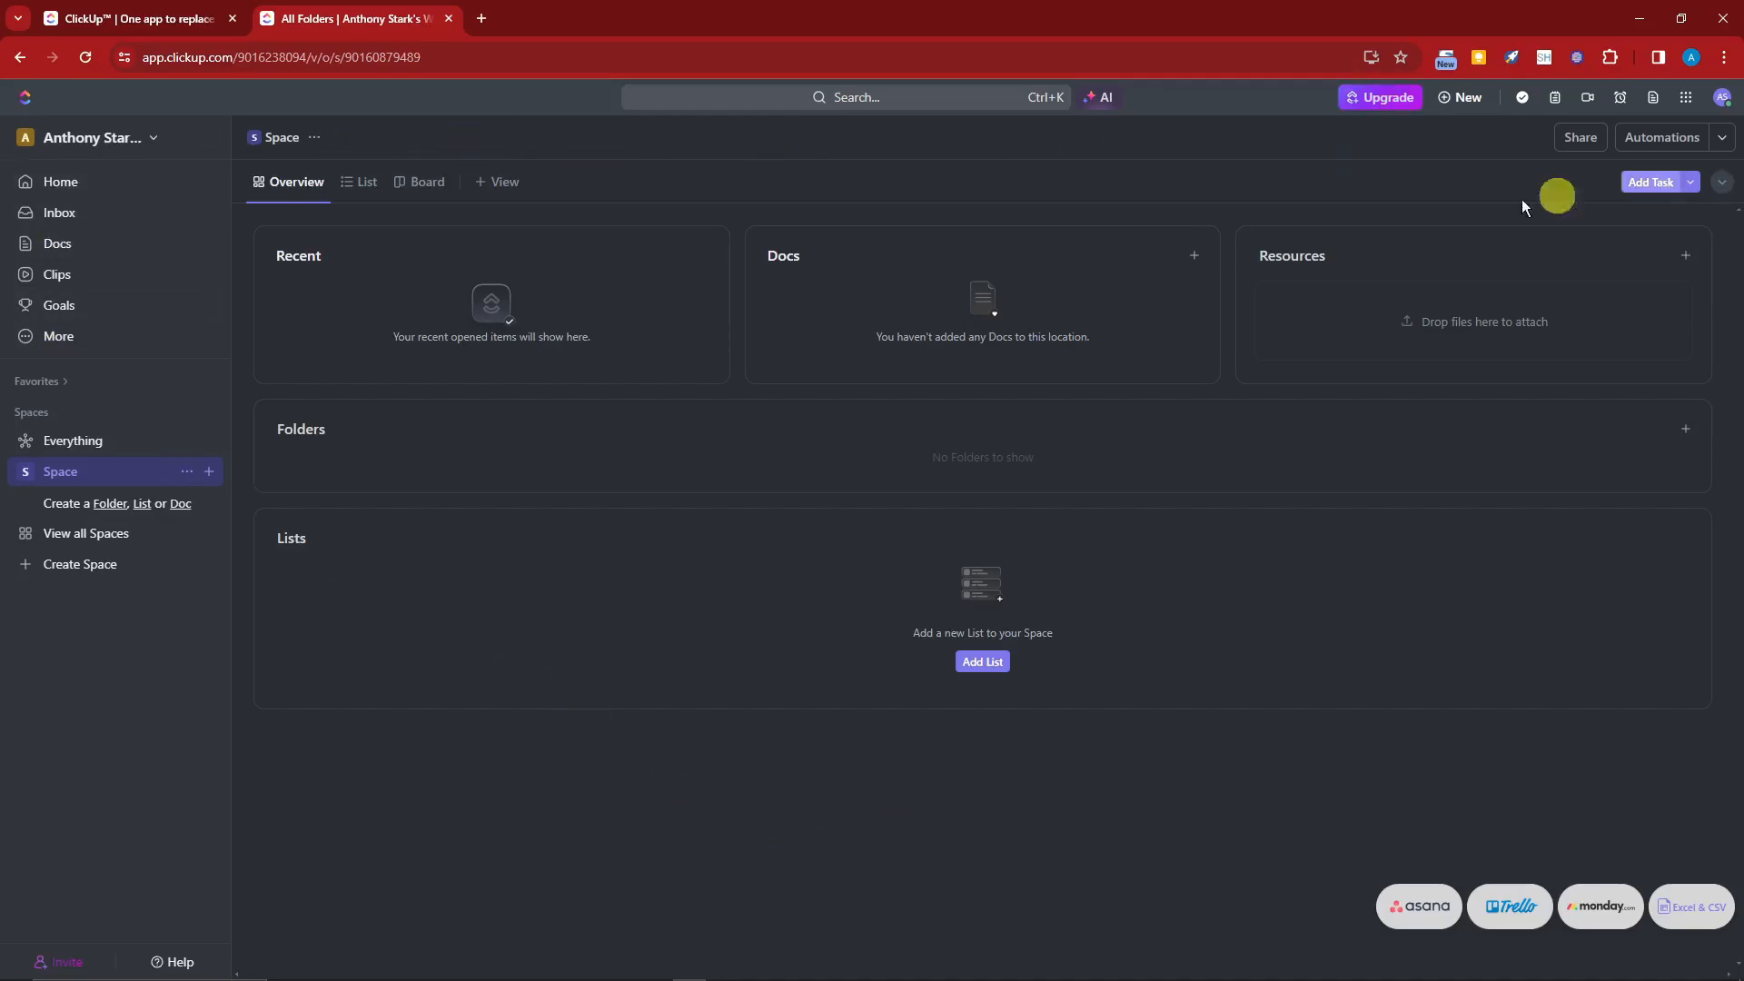
Step: Browse the Space's List and Board views and the add-view options, returning to Overview
{"action": "left_click", "coordinate": [367, 182]}
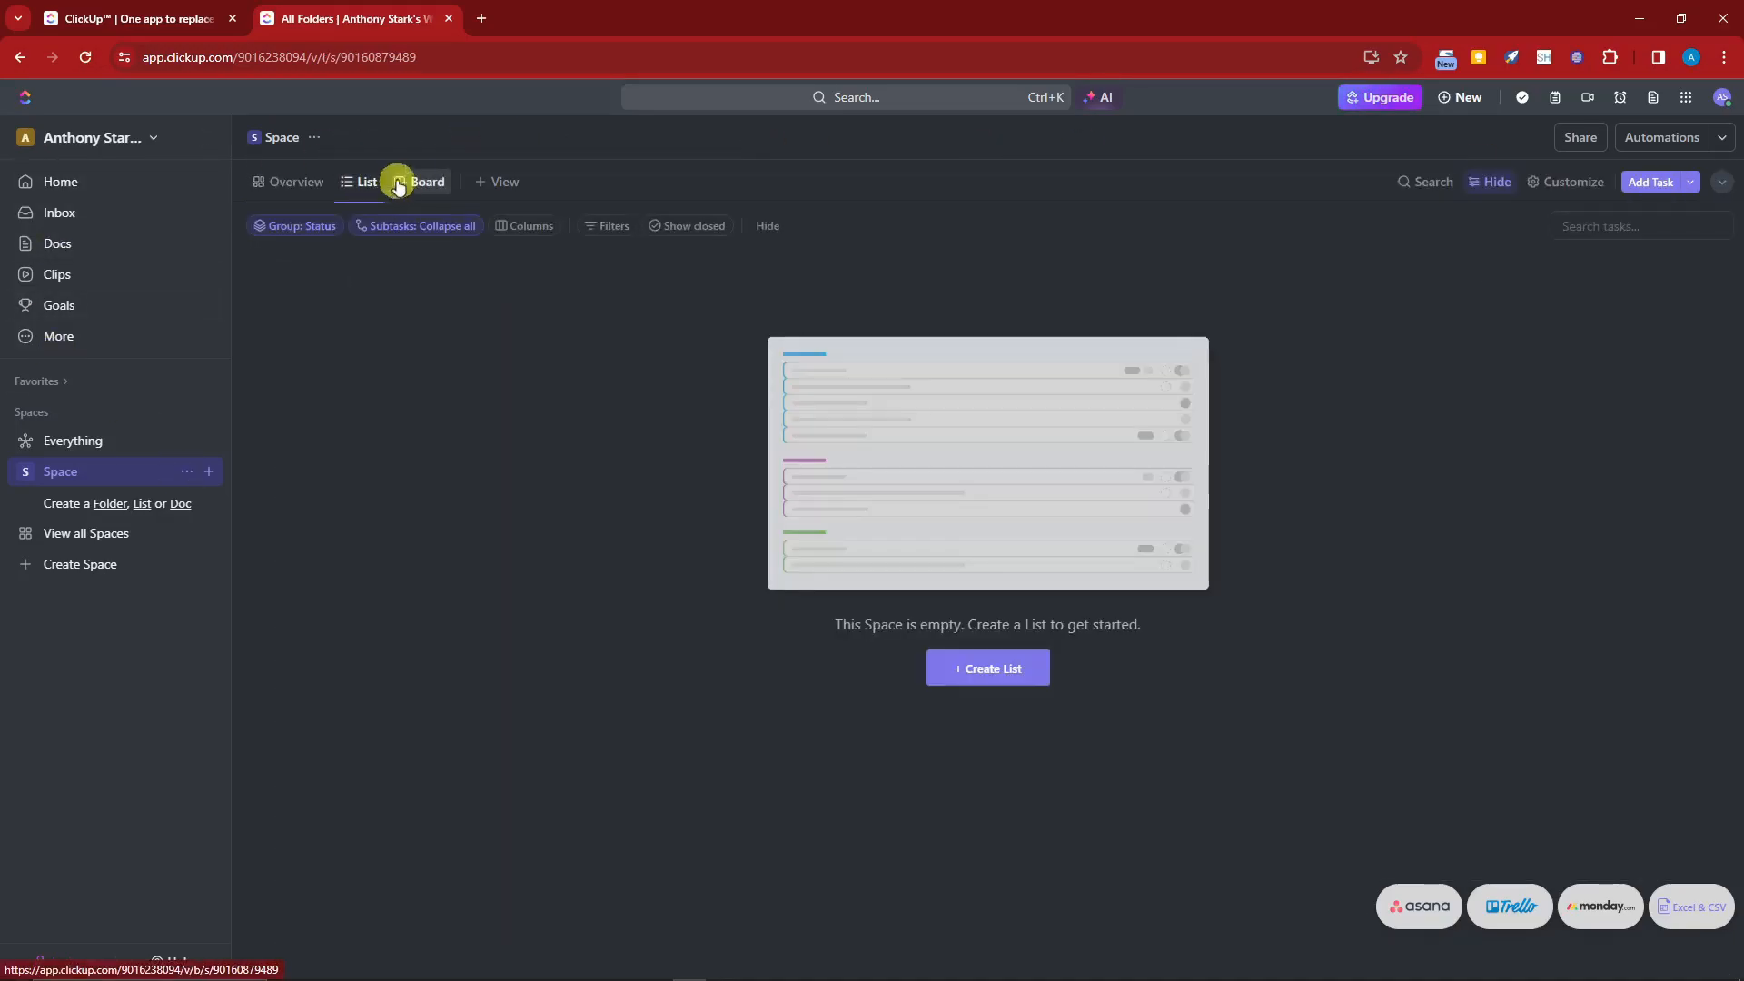
{"action": "left_click", "coordinate": [414, 182]}
{"action": "left_click", "coordinate": [507, 184]}
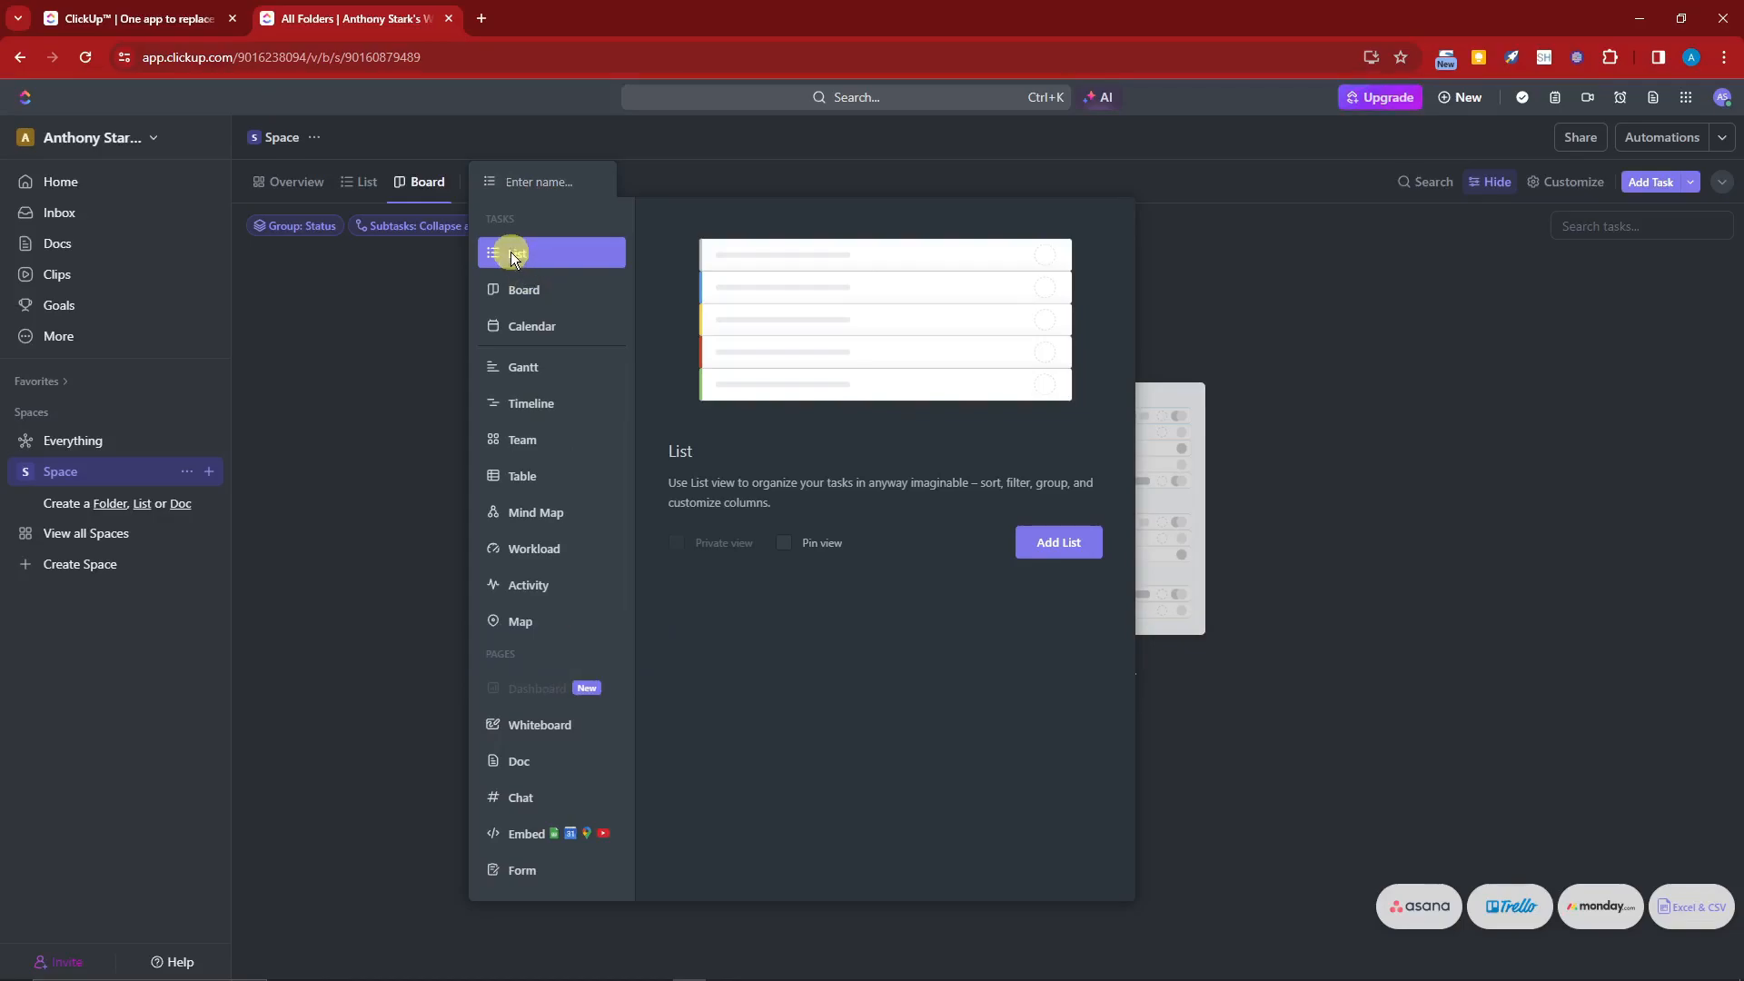
{"action": "left_click", "coordinate": [416, 385]}
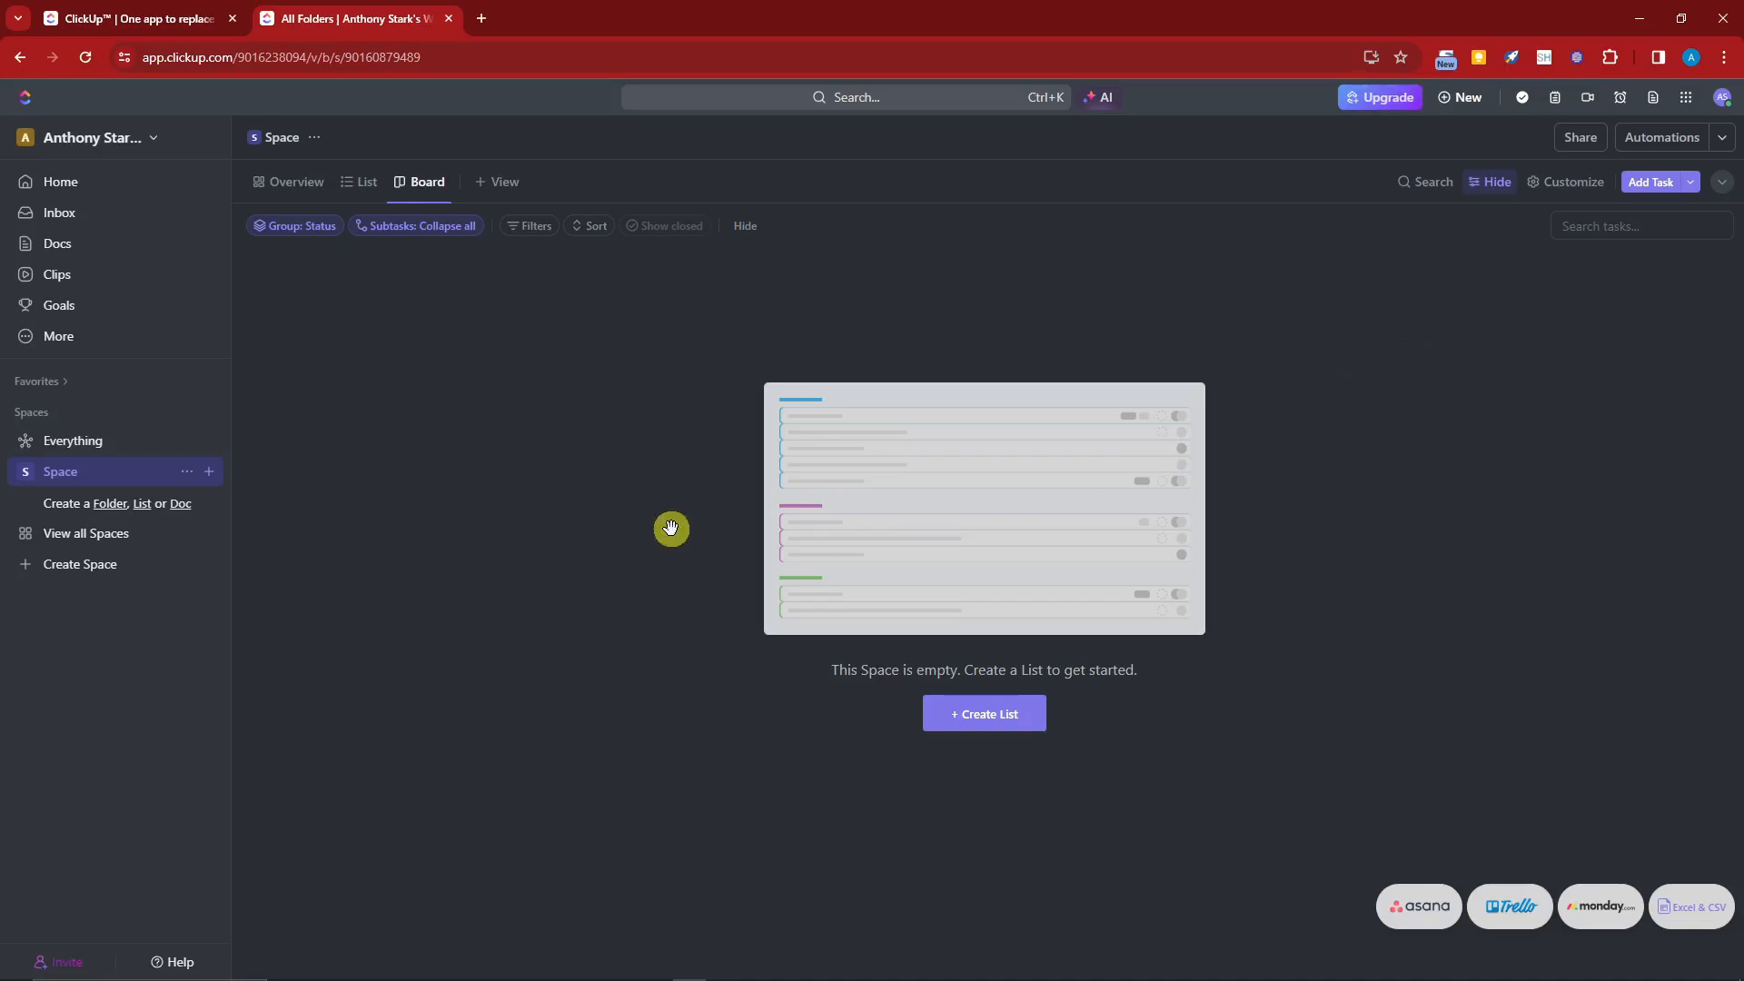
{"action": "left_click", "coordinate": [127, 139]}
{"action": "left_click", "coordinate": [127, 139]}
{"action": "left_click", "coordinate": [368, 184]}
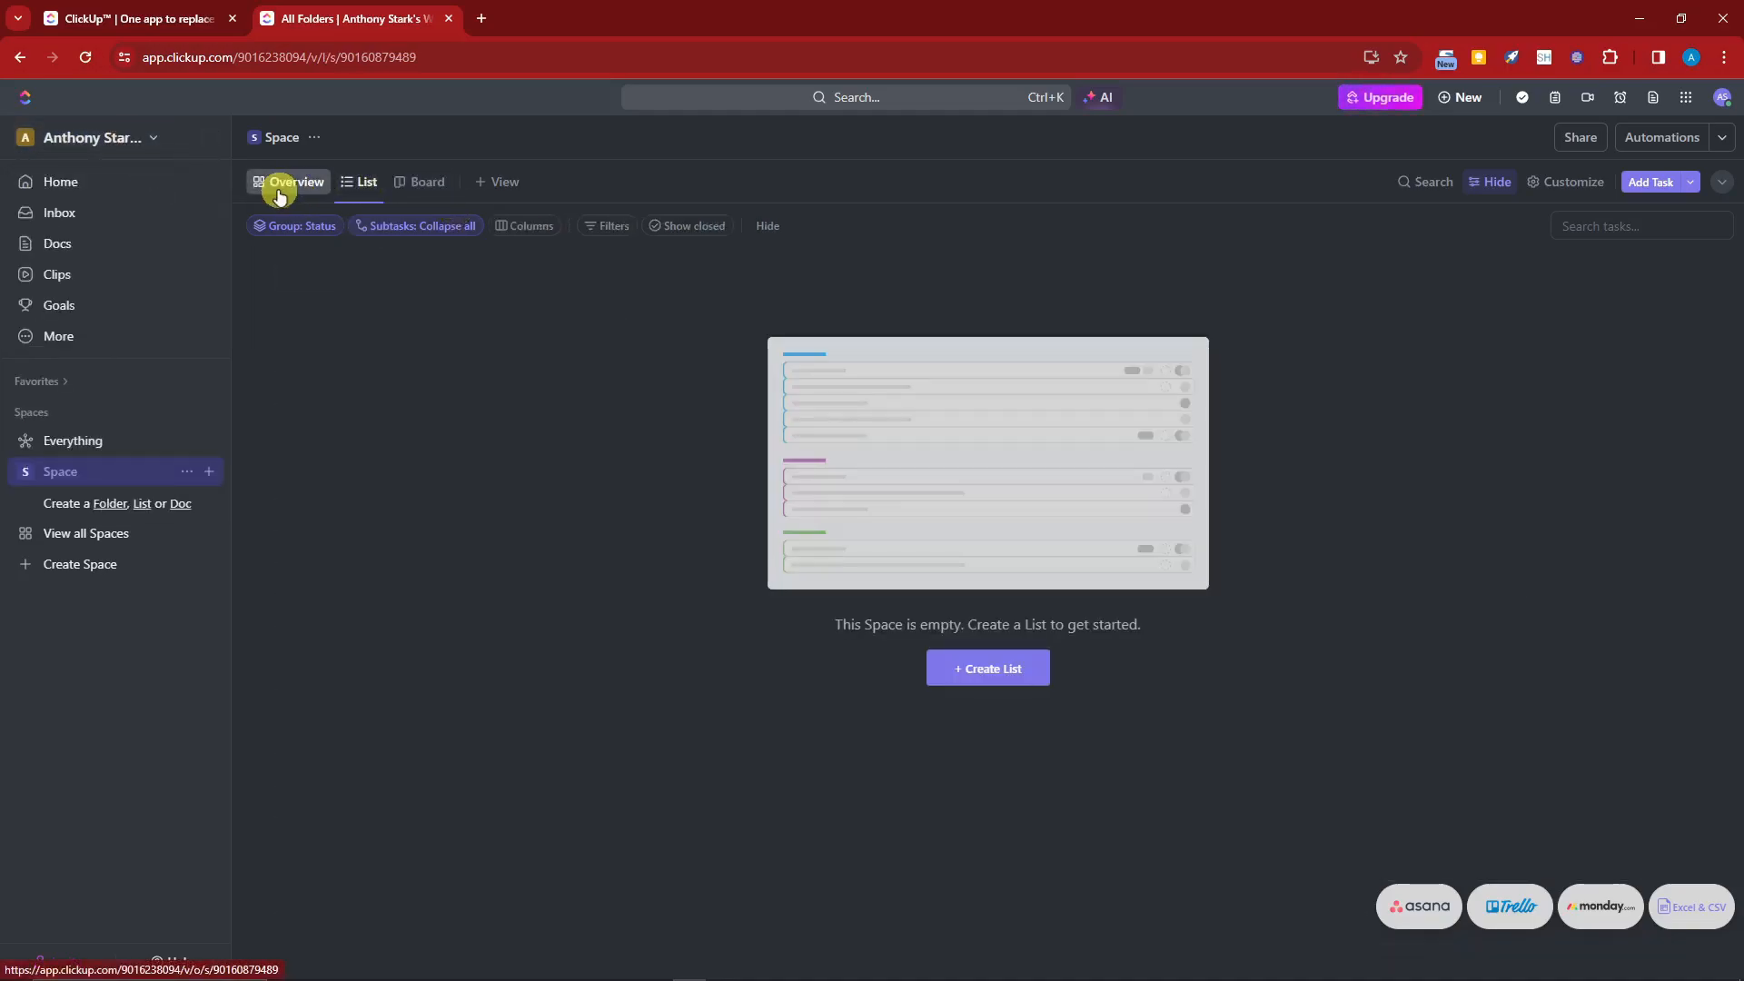
{"action": "left_click", "coordinate": [278, 193]}
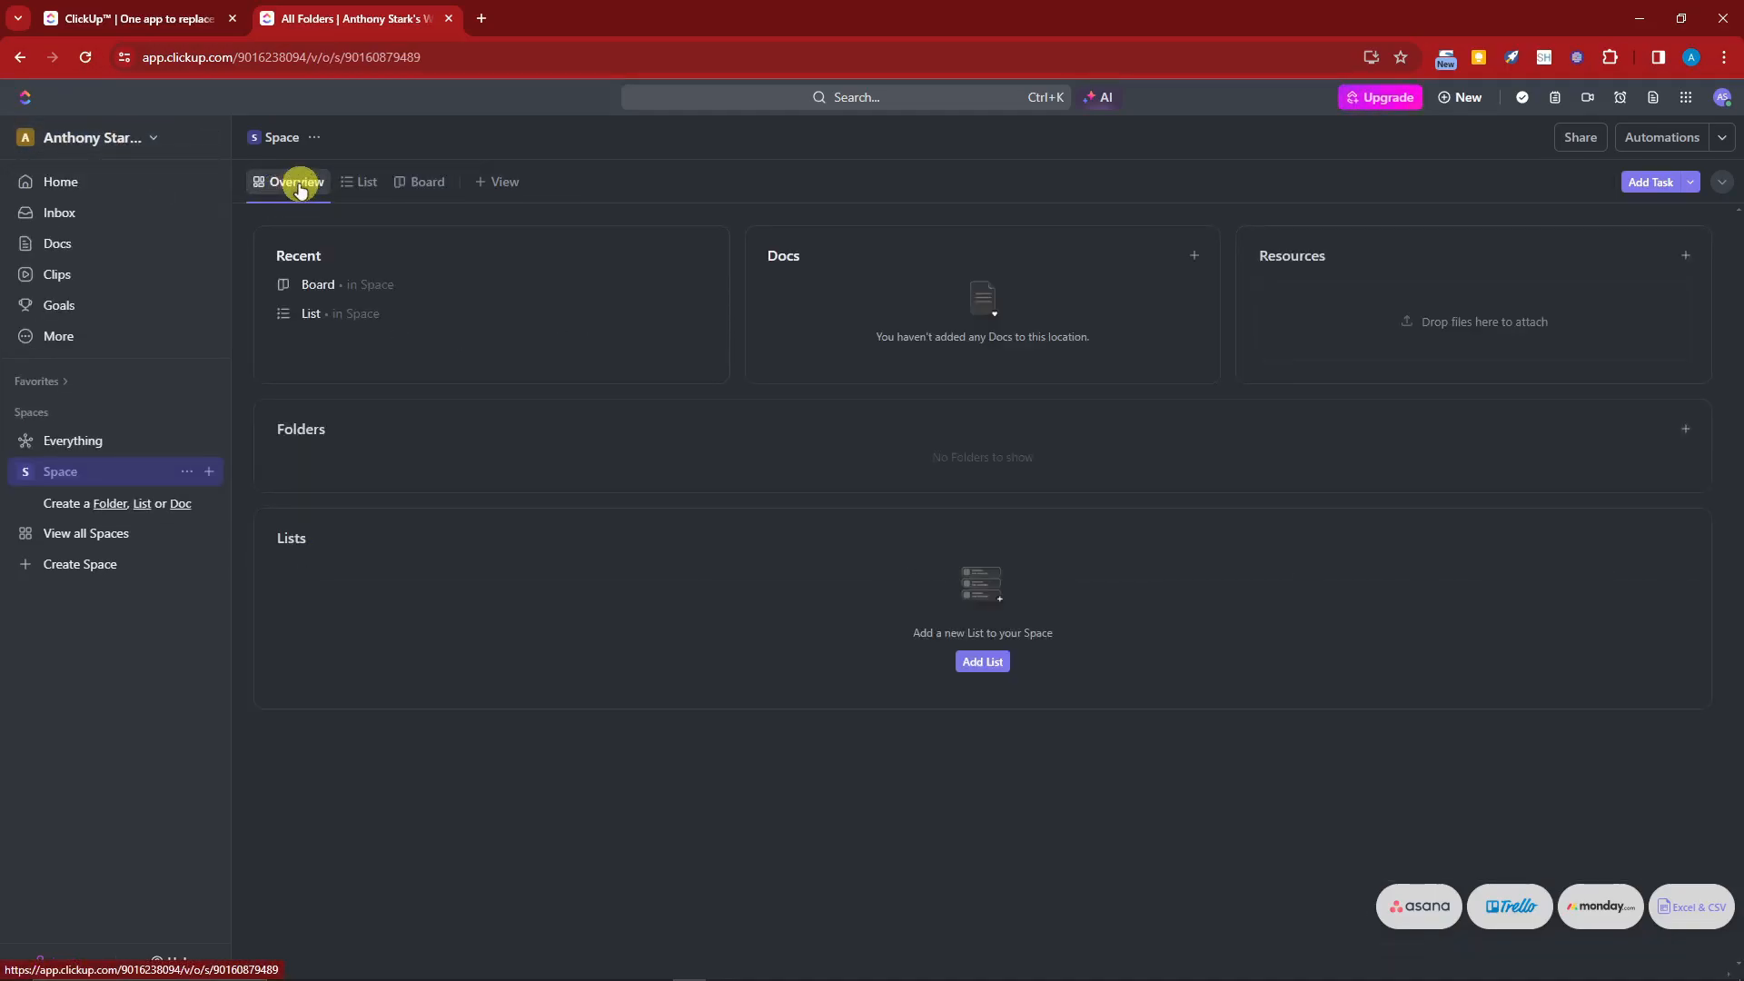
Step: Start a new task from the Add Task options and name it SAMPLE TASK
{"action": "left_click", "coordinate": [1693, 185]}
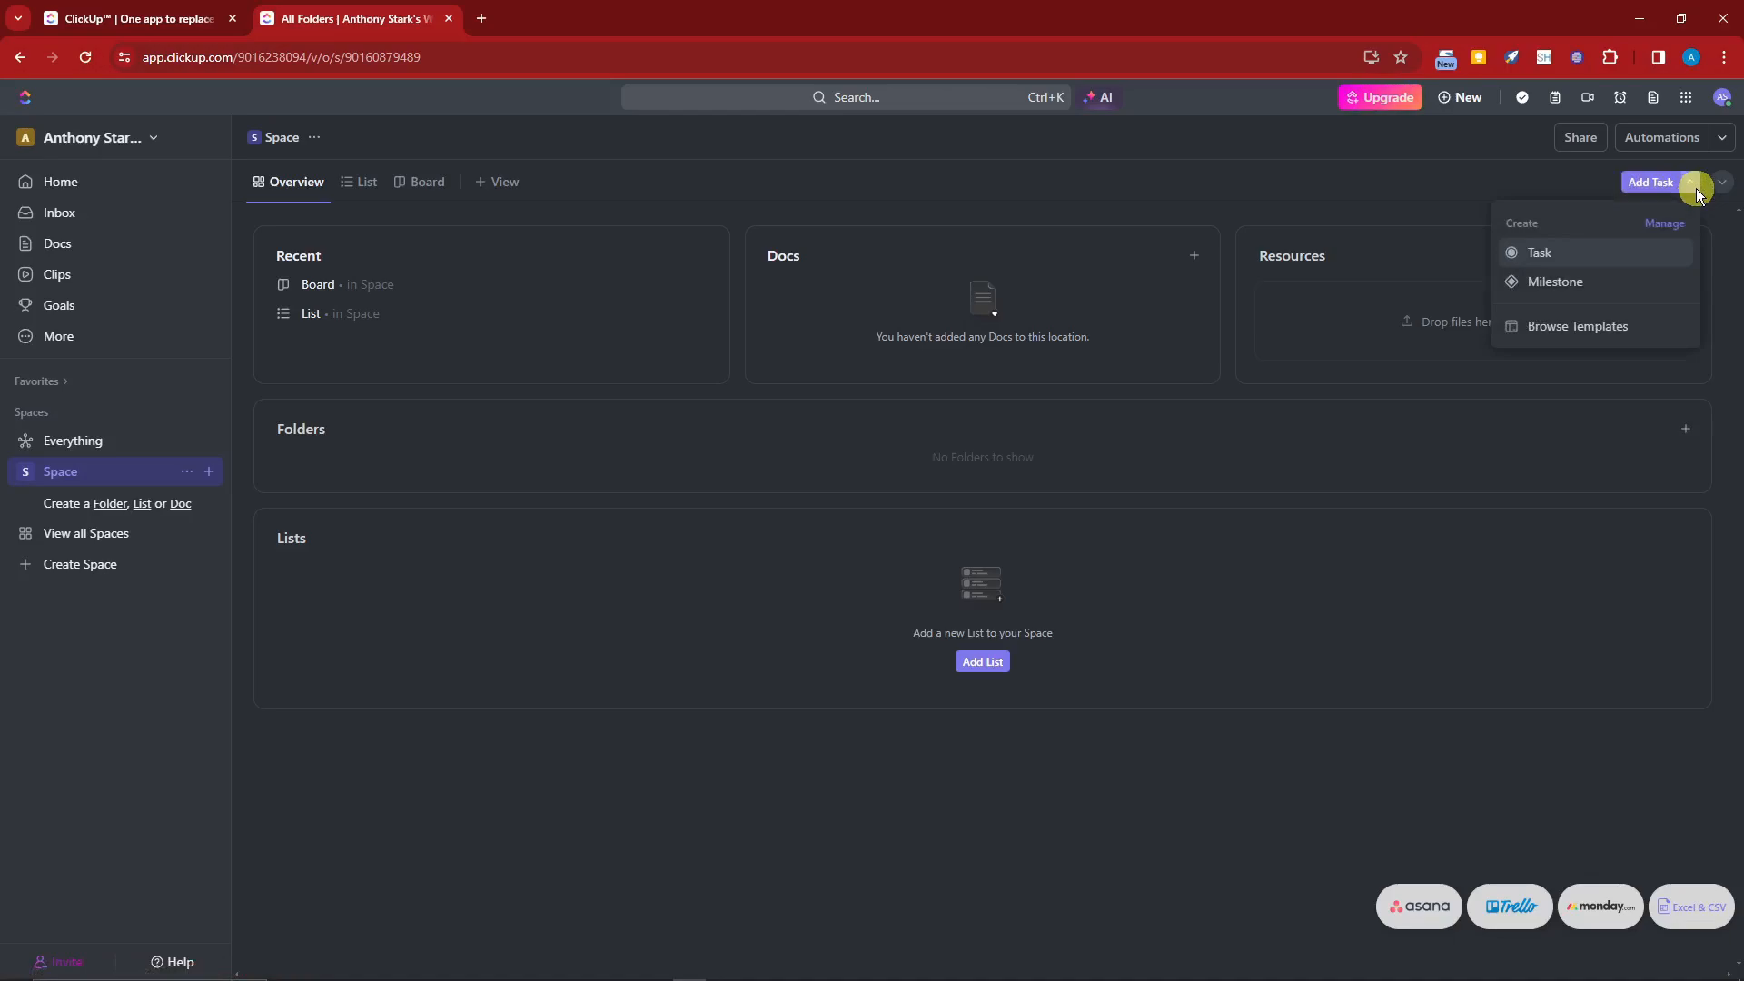
{"action": "left_click", "coordinate": [1585, 252]}
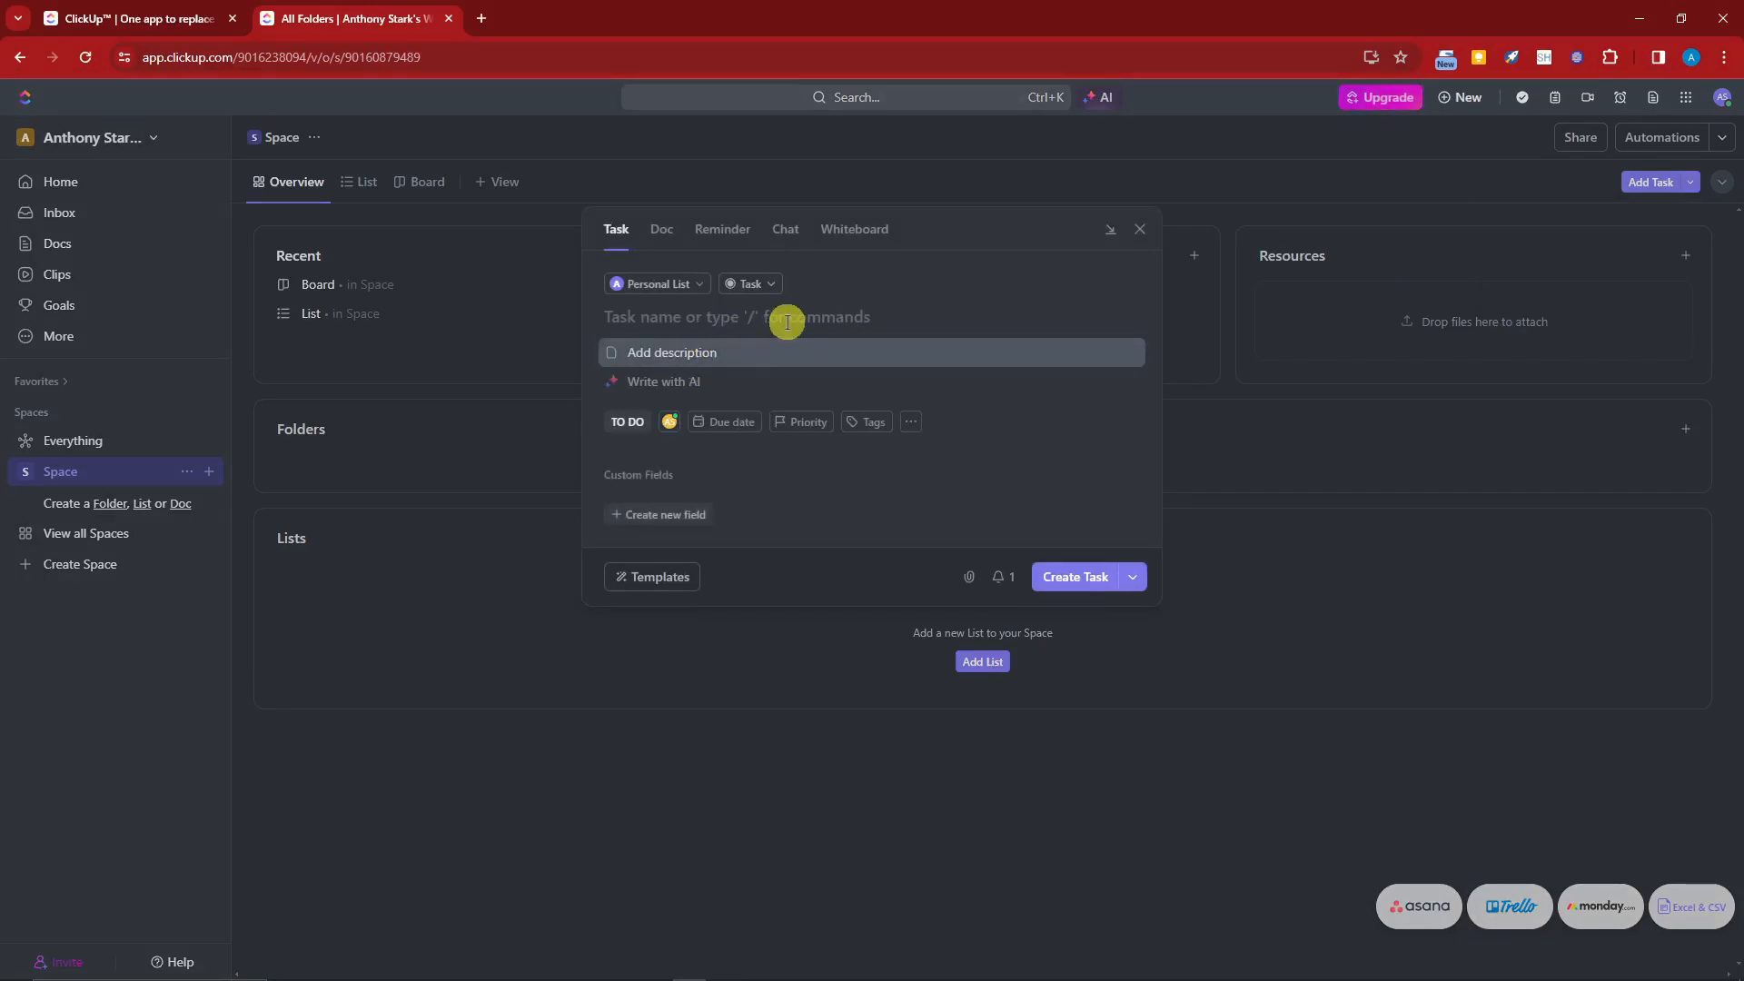
{"action": "type", "text": "SAMPLE TA"}
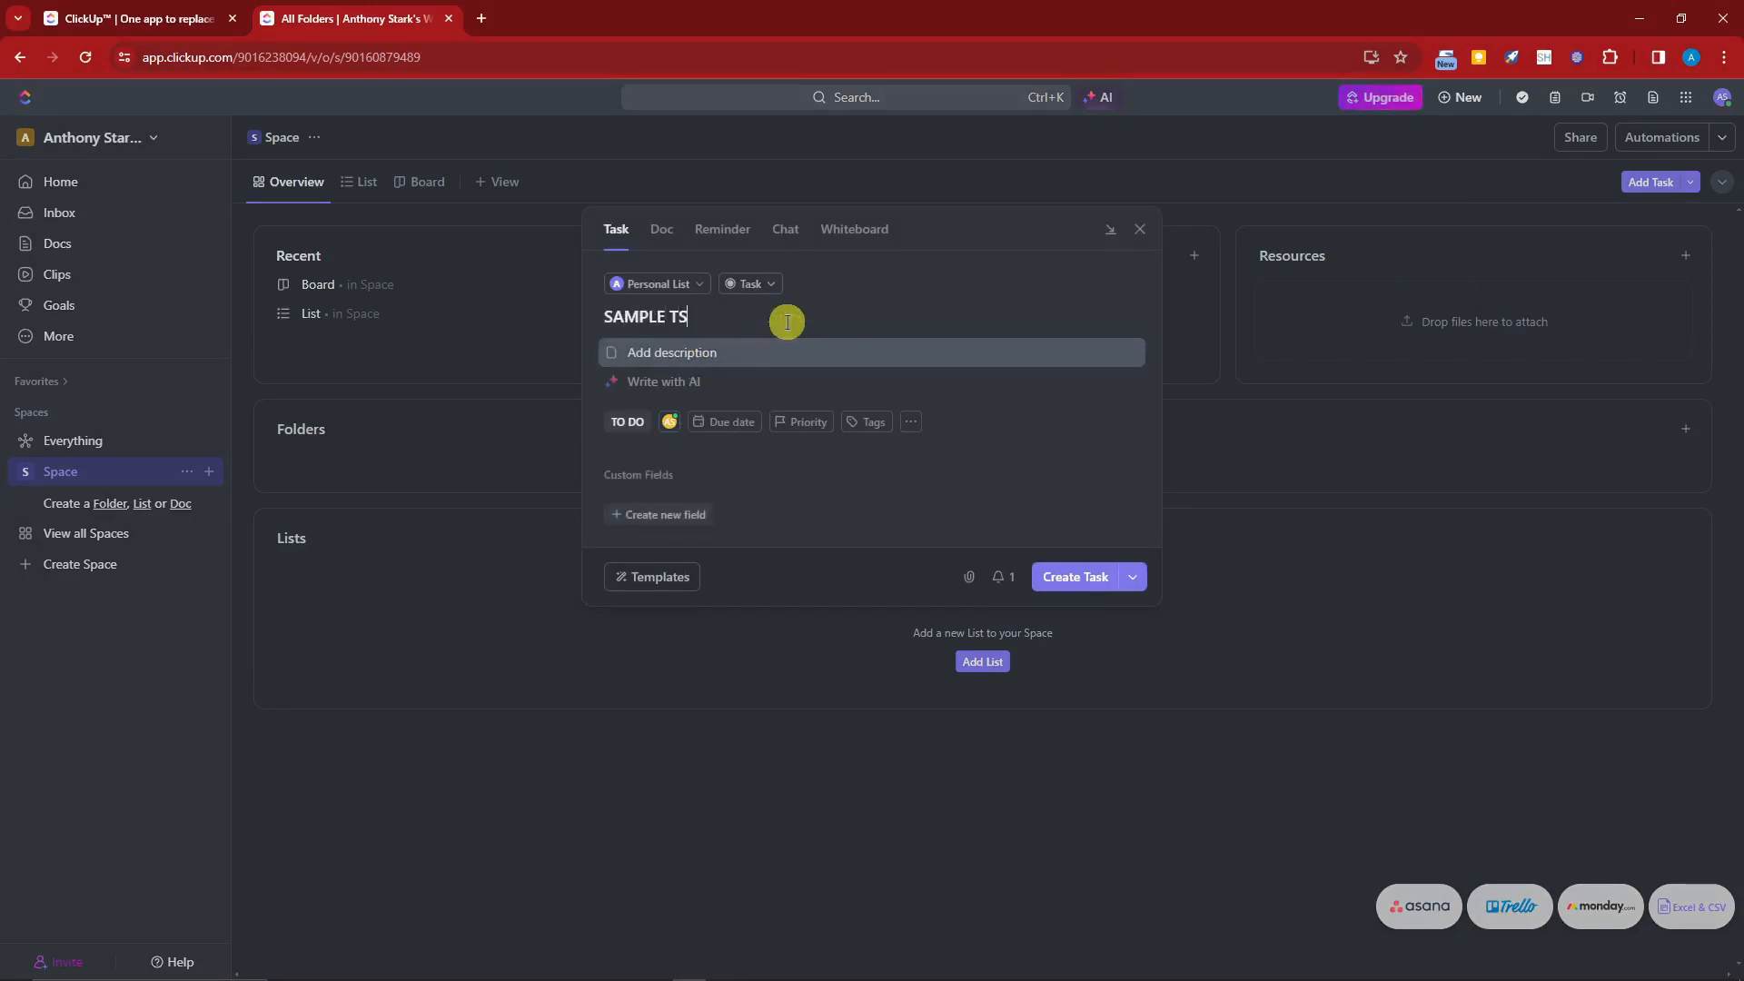
{"action": "type", "text": "SK"}
Step: Generate AI text for the task from the talking point 'Team productivity' with a Professional tone
{"action": "left_click", "coordinate": [674, 394]}
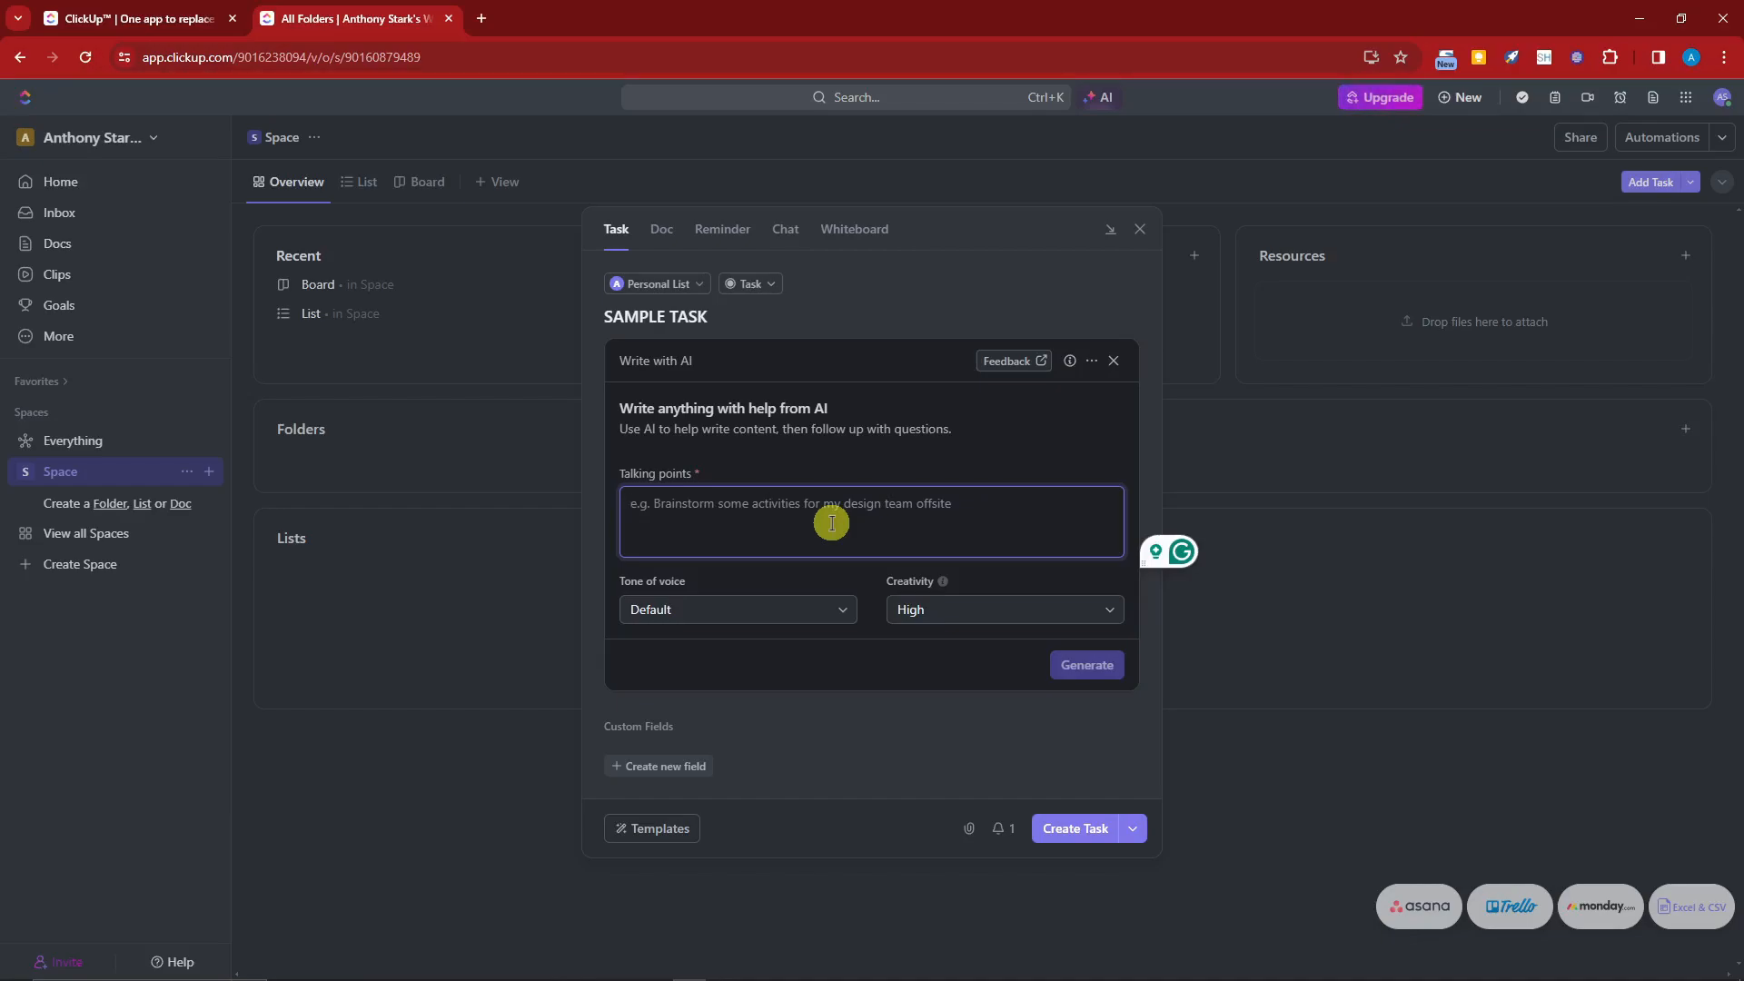
{"action": "type", "text": "Team produc"}
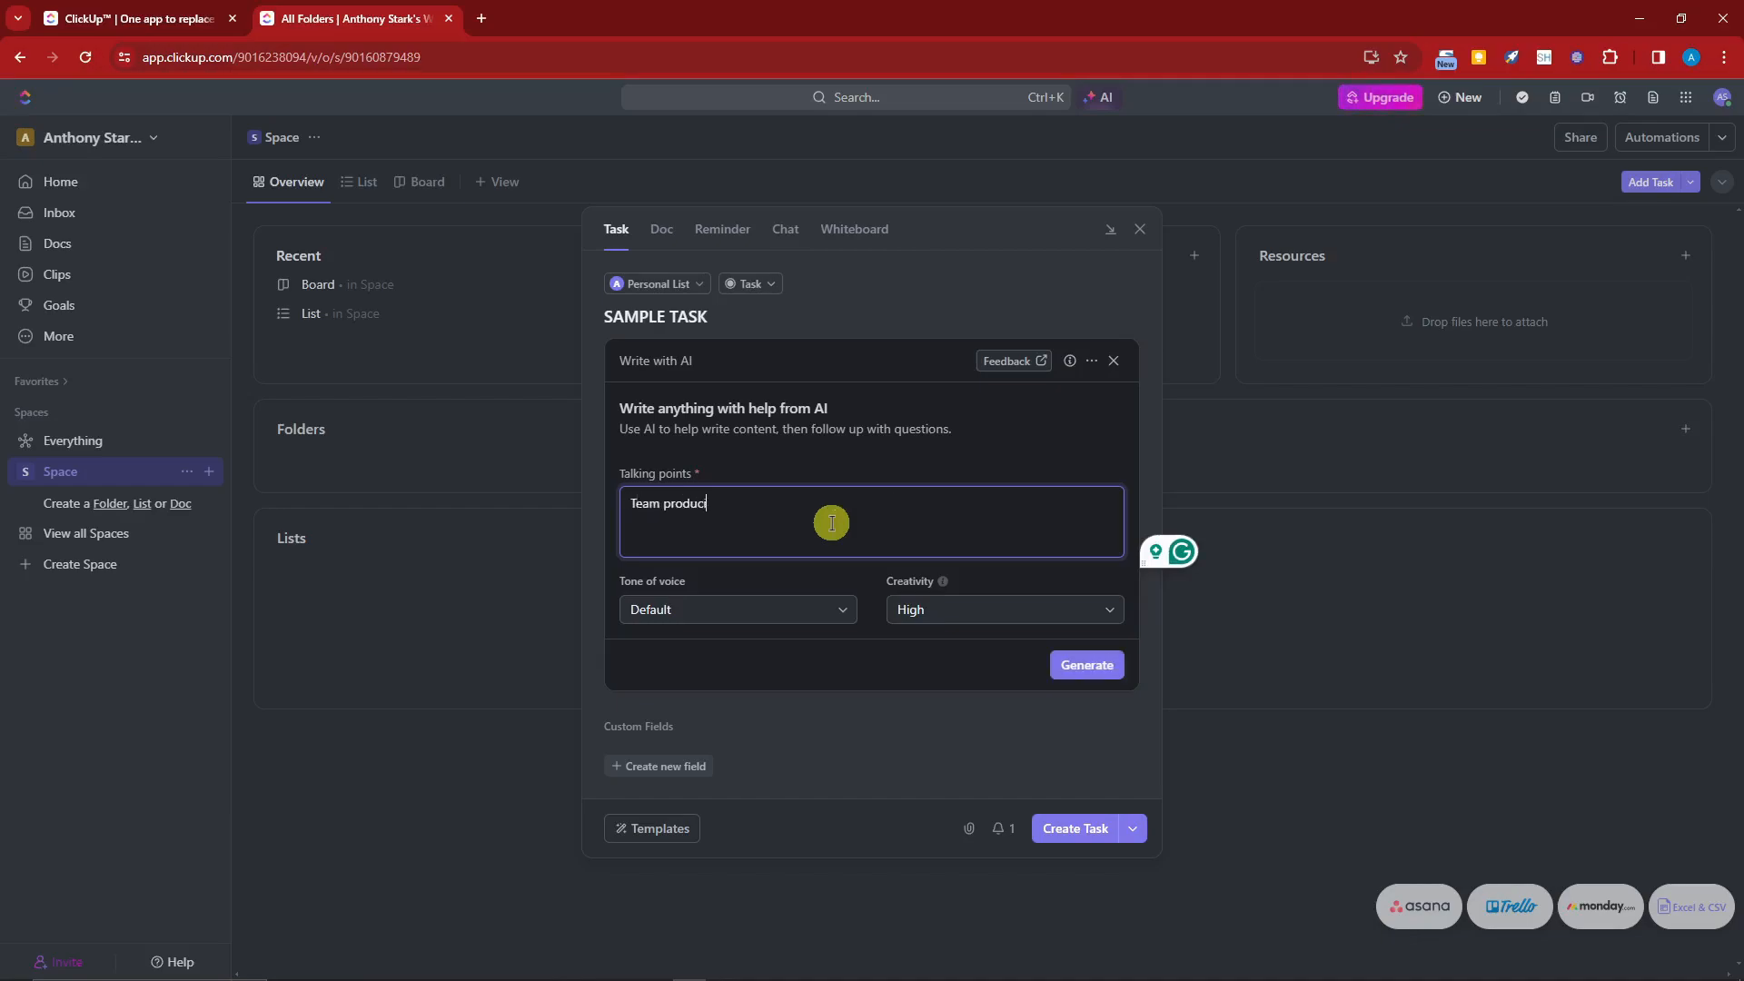
{"action": "type", "text": "tivity"}
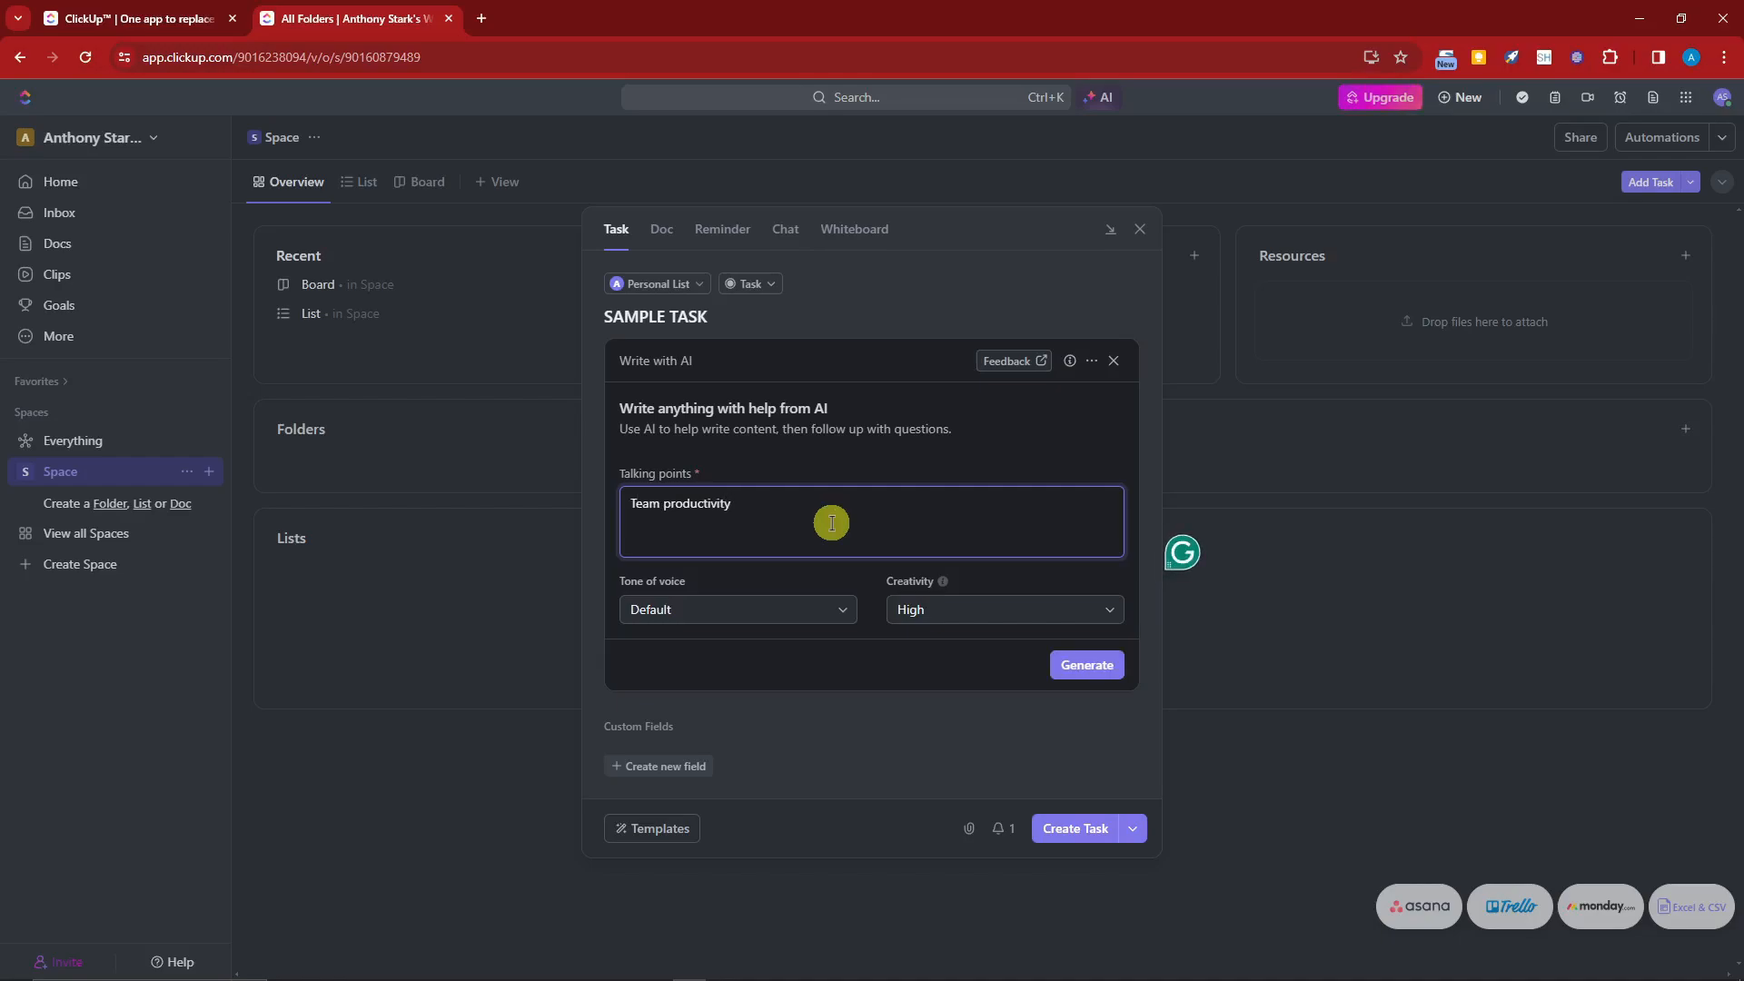
{"action": "left_click", "coordinate": [831, 609]}
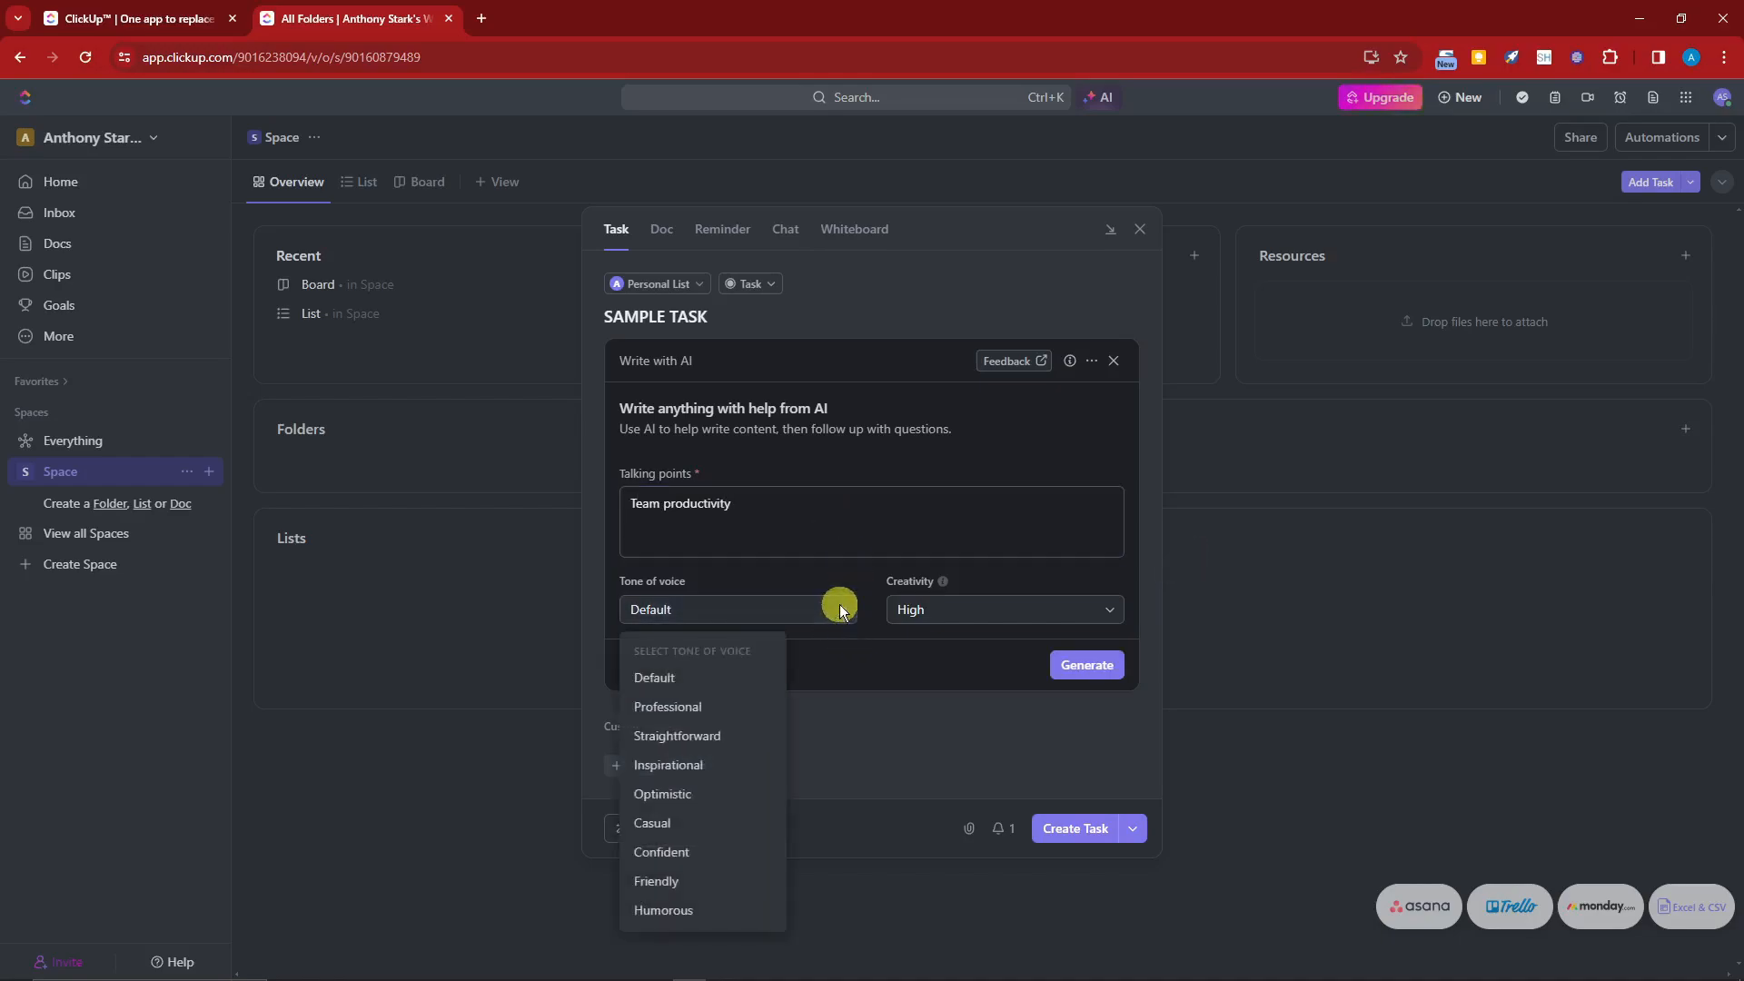
{"action": "left_click", "coordinate": [740, 716]}
{"action": "left_click", "coordinate": [1070, 609]}
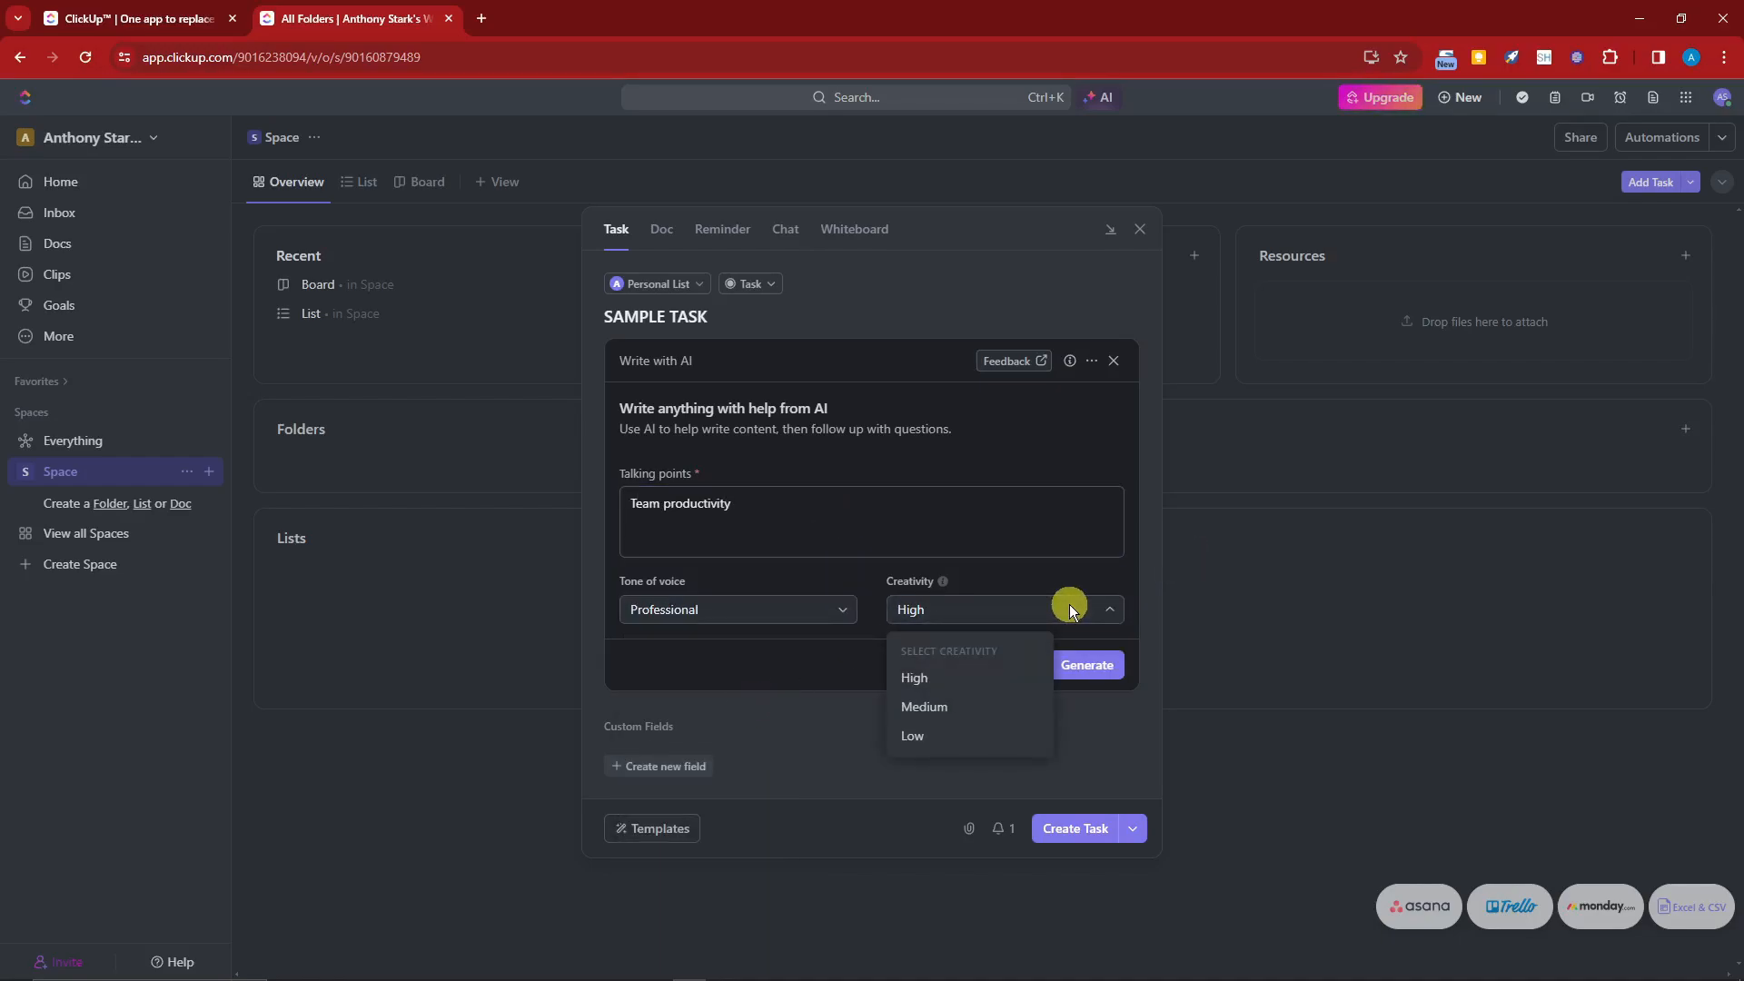
{"action": "left_click", "coordinate": [1070, 609]}
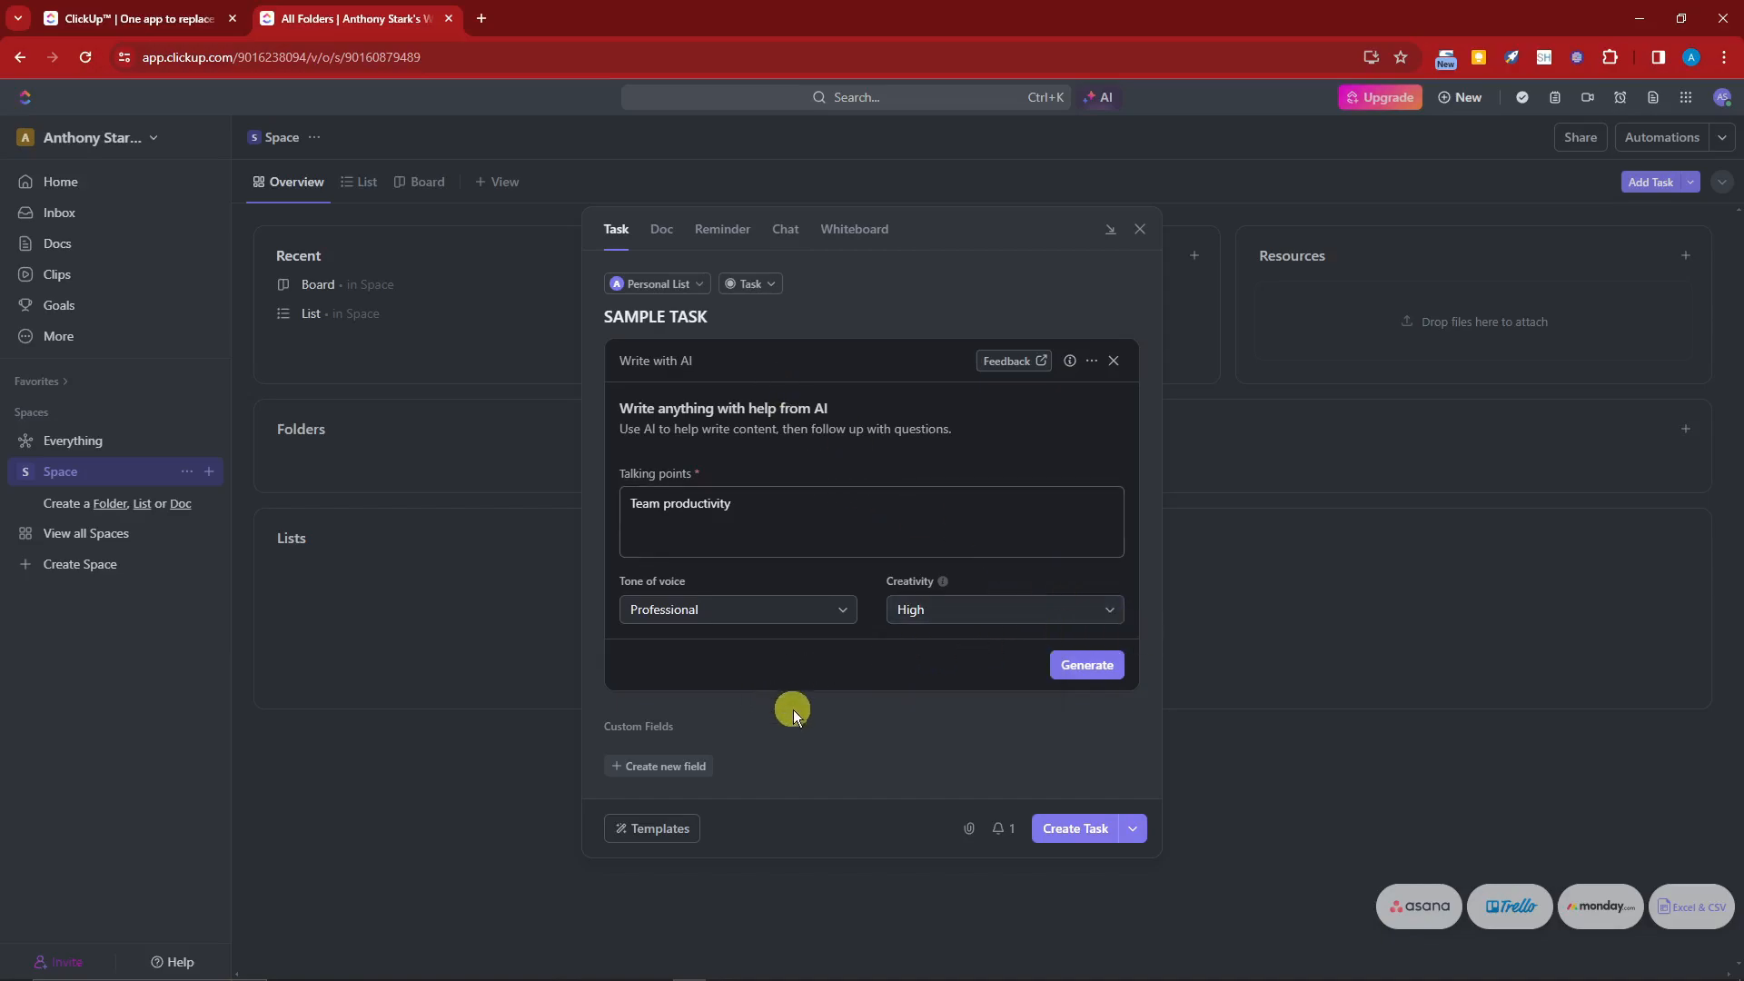
{"action": "left_click", "coordinate": [1100, 666]}
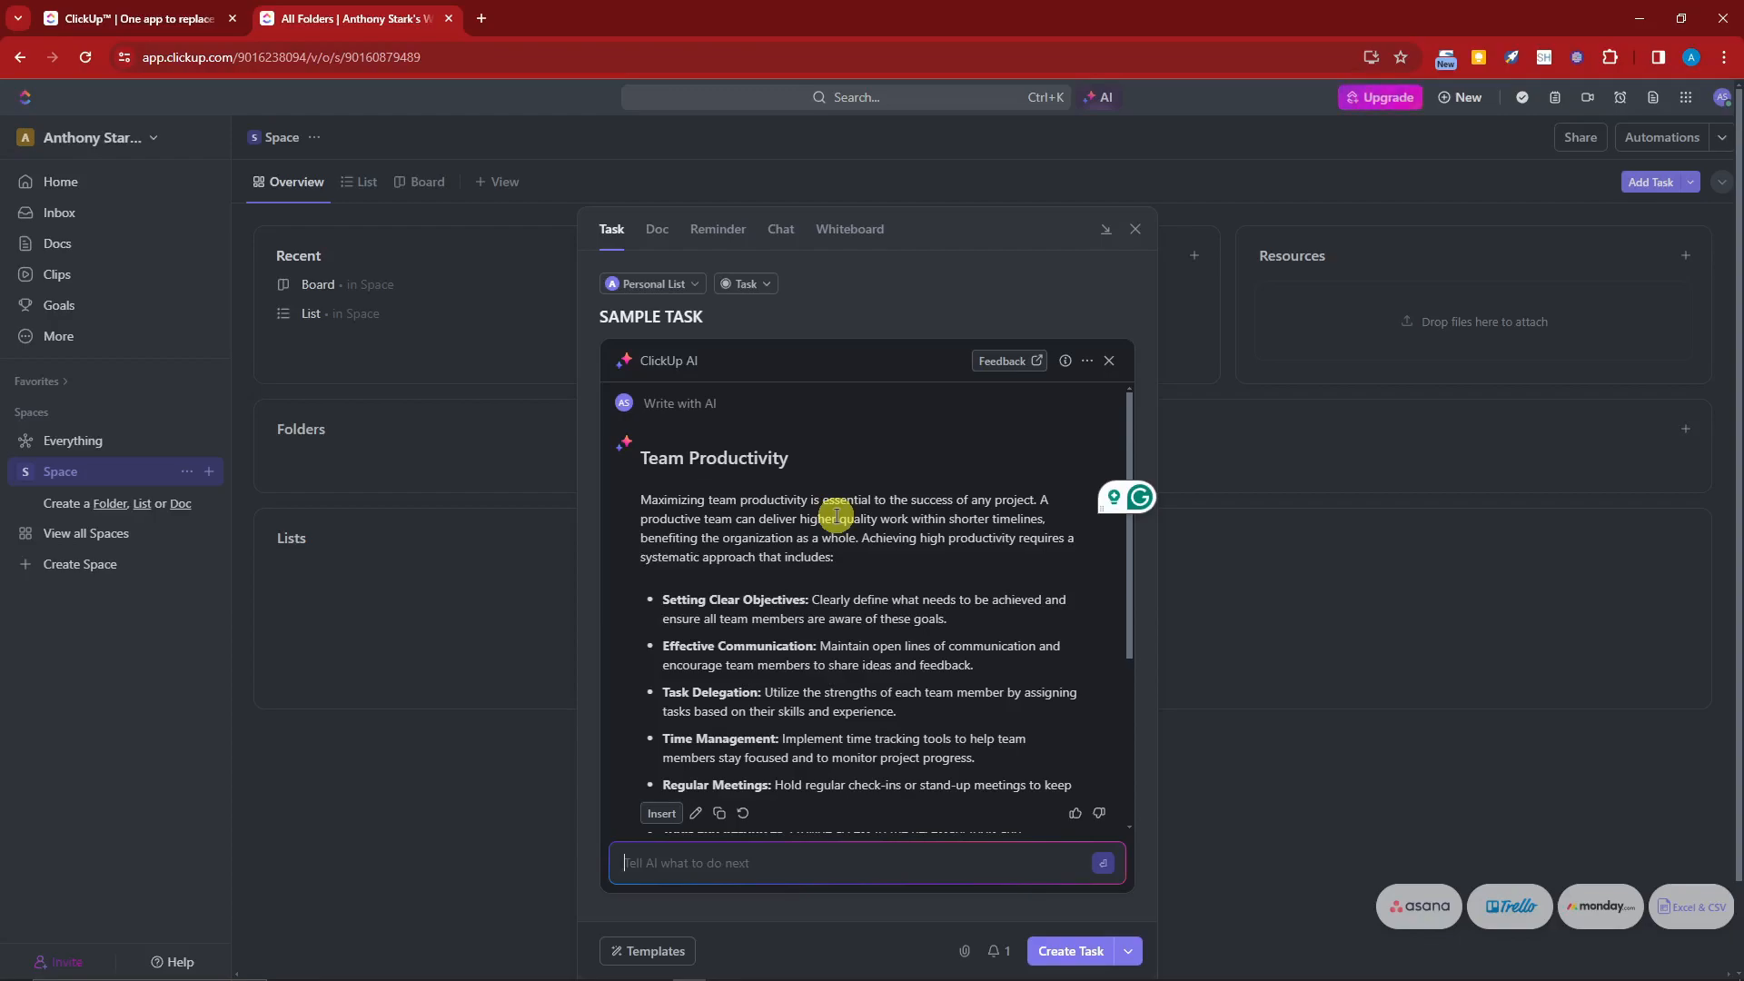
Step: Read through the AI-generated team productivity text
{"action": "scroll", "coordinate": [836, 515], "scroll_direction": "down", "scroll_amount": 5}
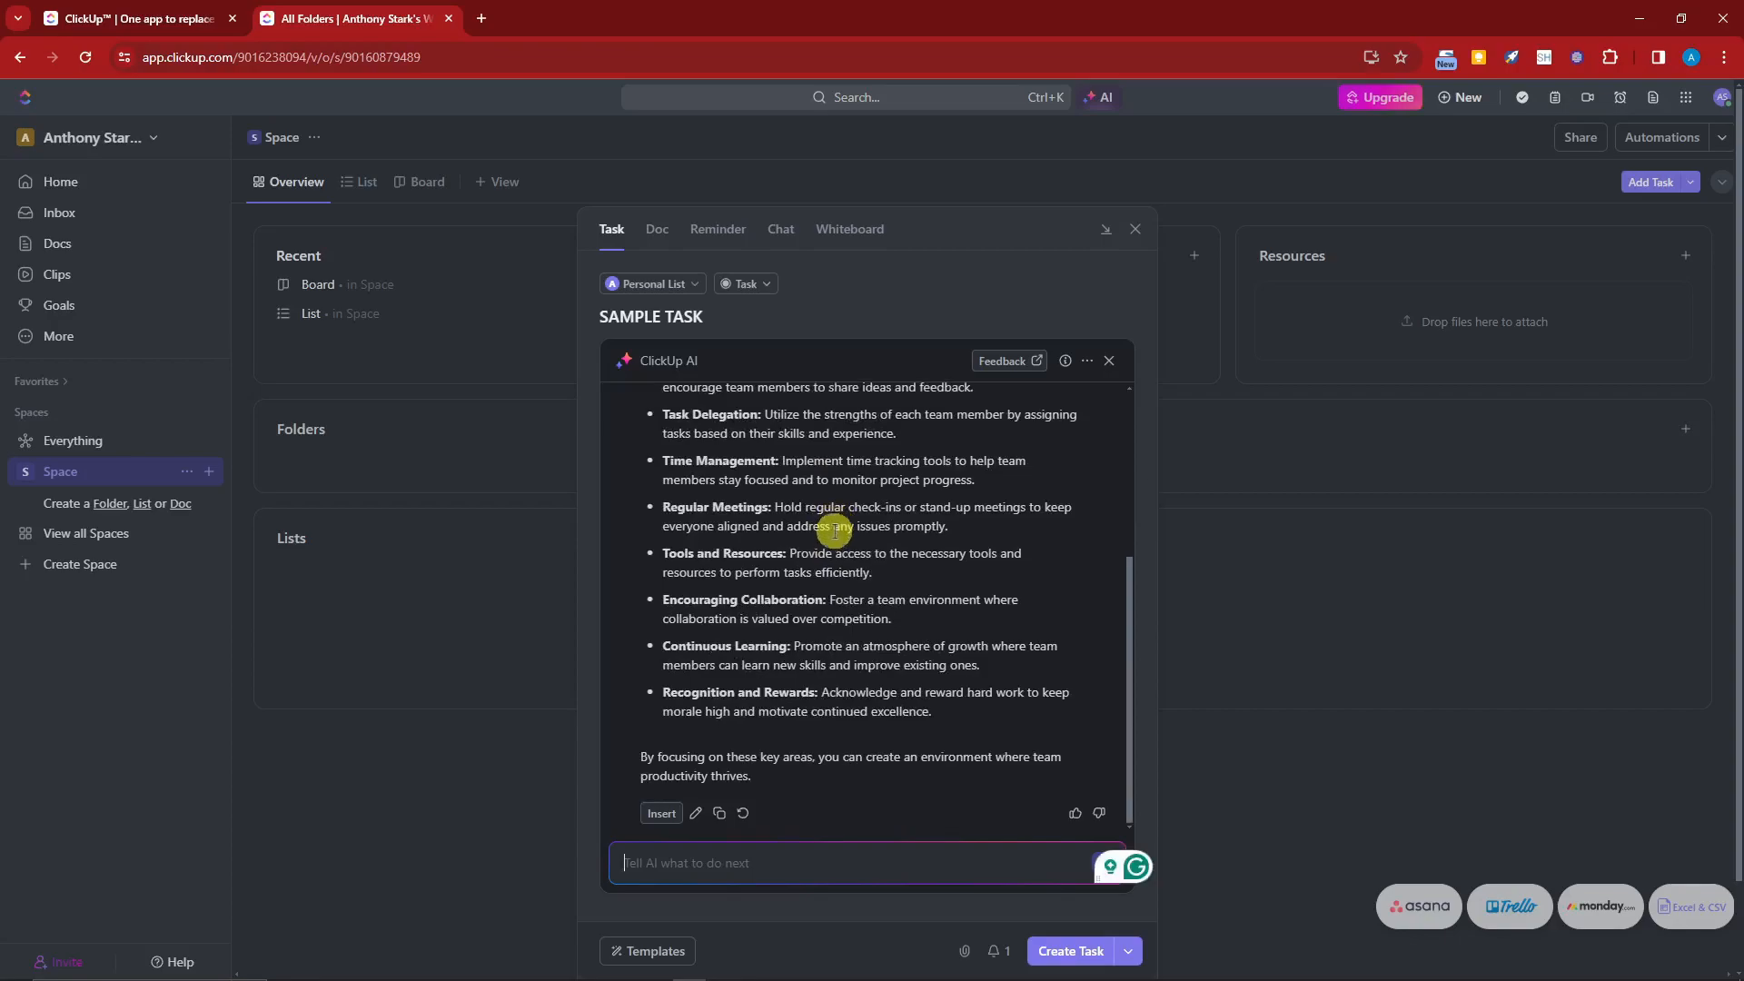
{"action": "scroll", "coordinate": [835, 531], "scroll_direction": "up", "scroll_amount": 5}
{"action": "scroll", "coordinate": [836, 536], "scroll_direction": "down", "scroll_amount": 5}
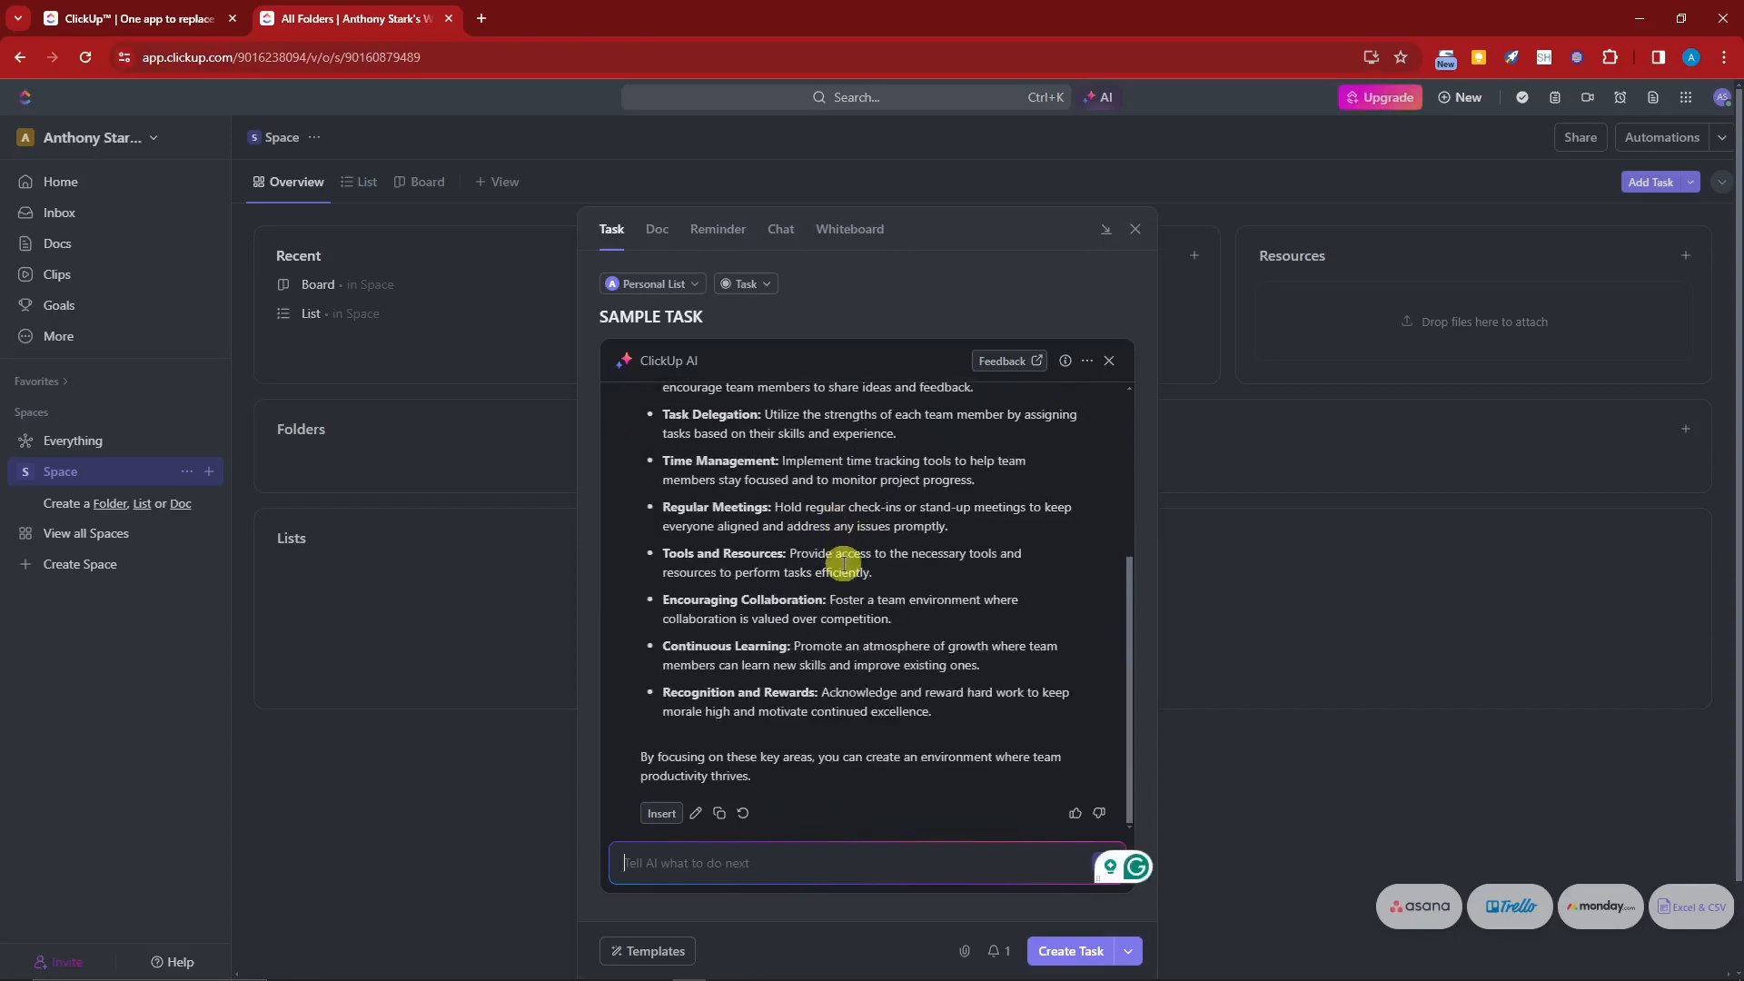
{"action": "scroll", "coordinate": [841, 611], "scroll_direction": "up", "scroll_amount": 5}
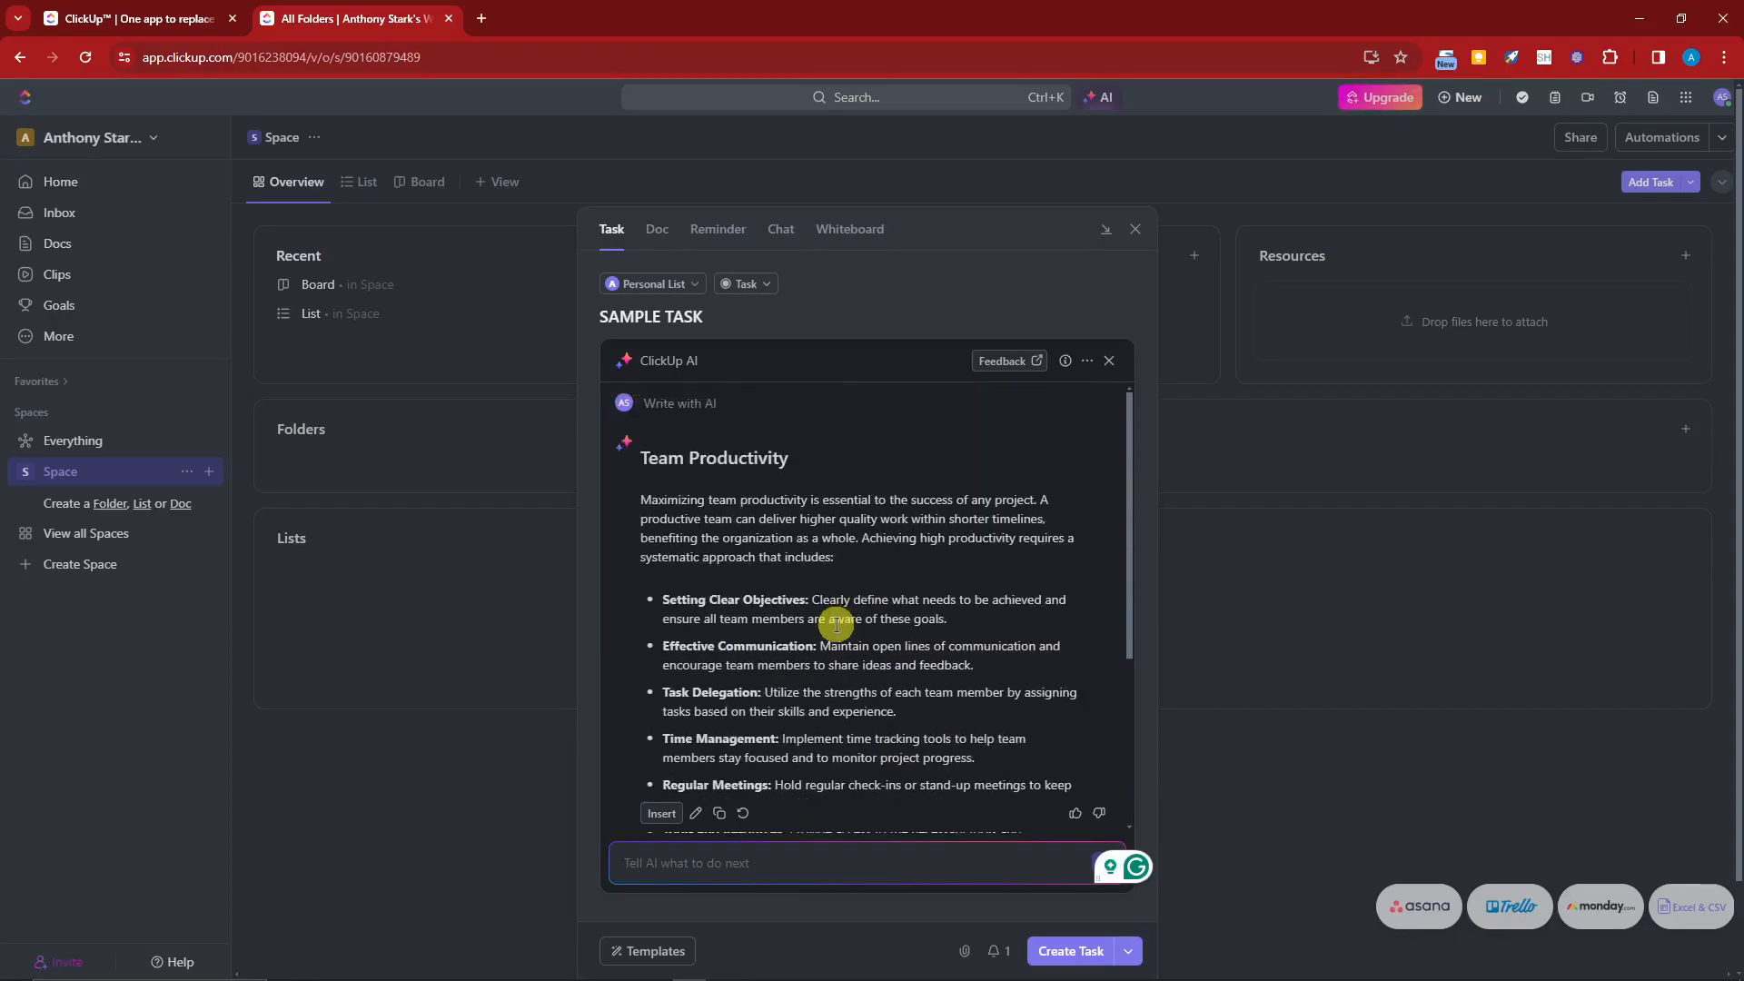
{"action": "scroll", "coordinate": [836, 624], "scroll_direction": "down", "scroll_amount": 5}
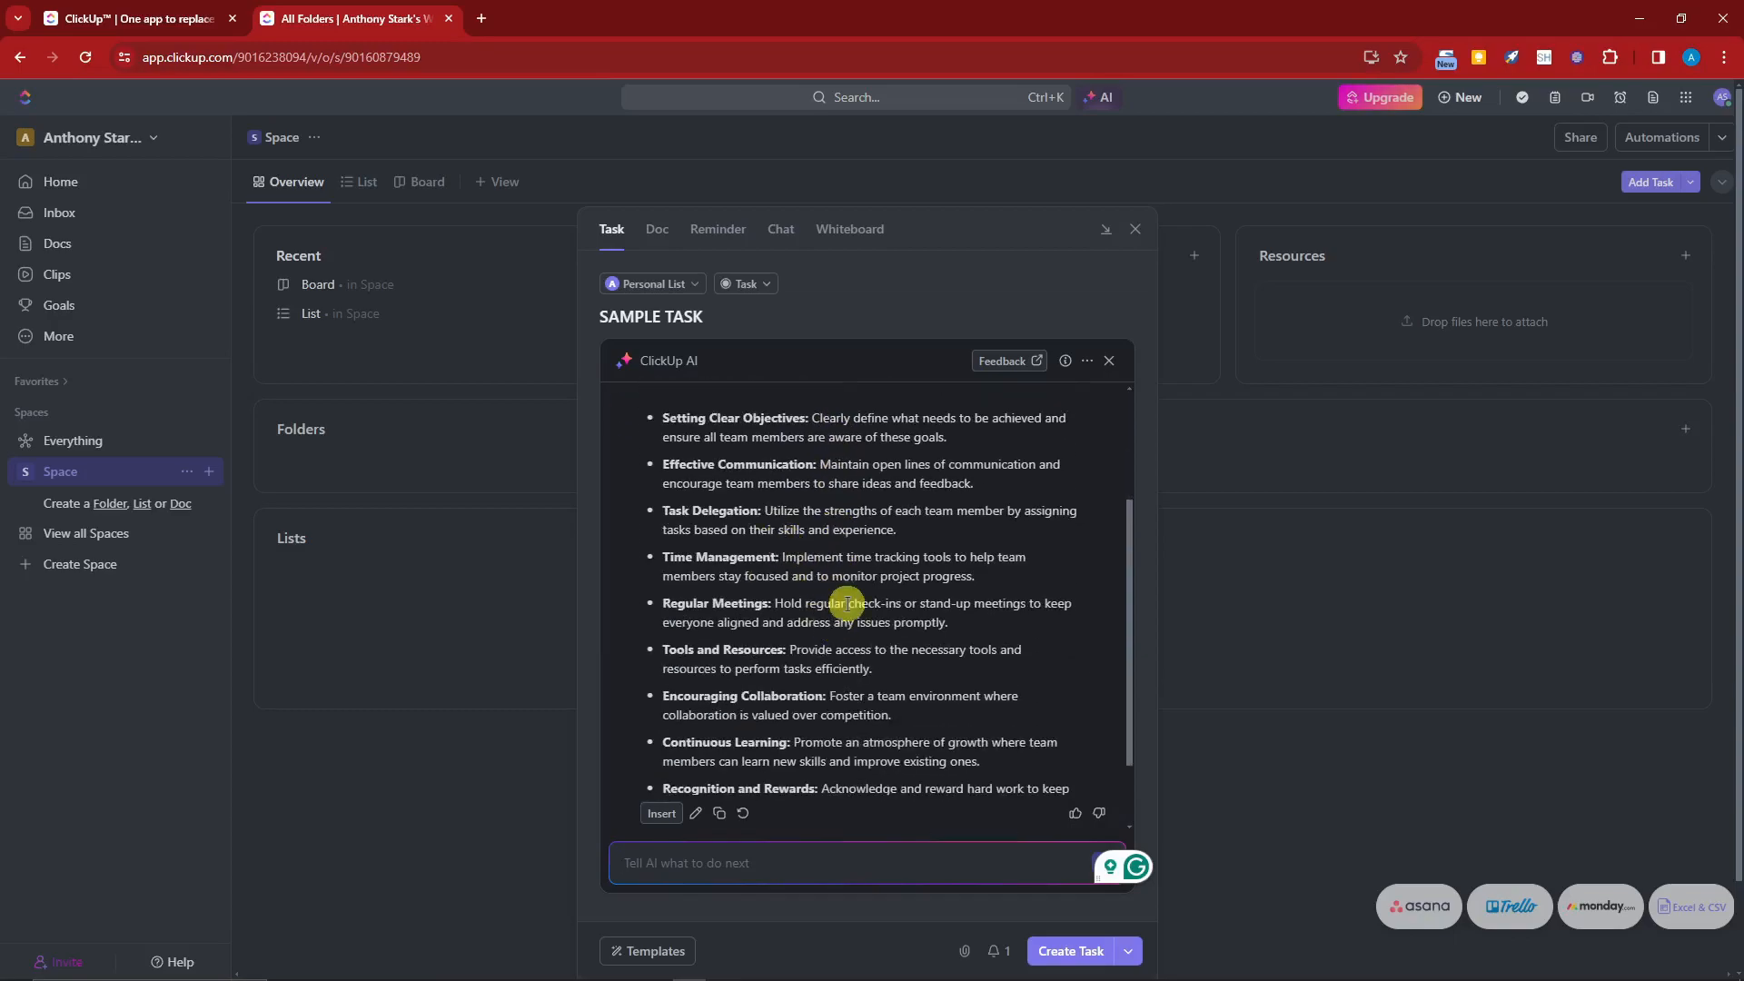
{"action": "scroll", "coordinate": [790, 599], "scroll_direction": "up", "scroll_amount": 5}
{"action": "left_click_drag", "start_coordinate": [789, 458], "coordinate": [864, 693]}
{"action": "scroll", "coordinate": [772, 704], "scroll_direction": "down", "scroll_amount": 2}
Step: Return to the AI prompt form, create the SAMPLE TASK and copy its URL
{"action": "left_click", "coordinate": [696, 813]}
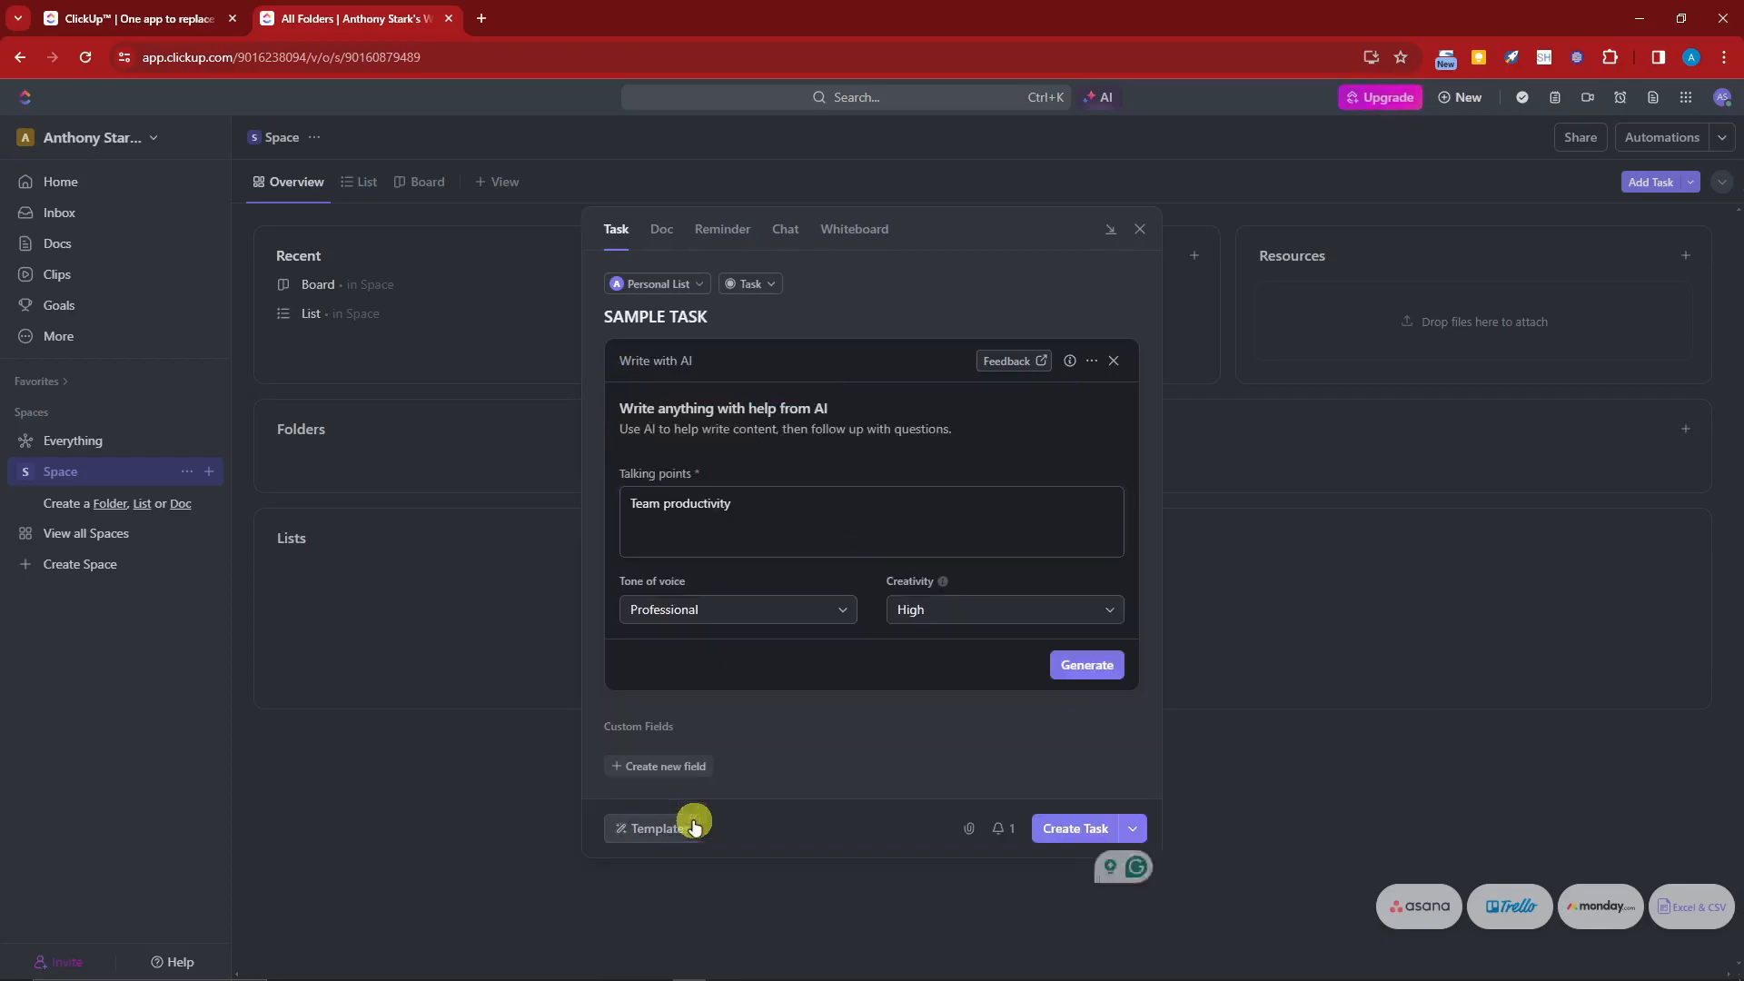
{"action": "left_click", "coordinate": [954, 725]}
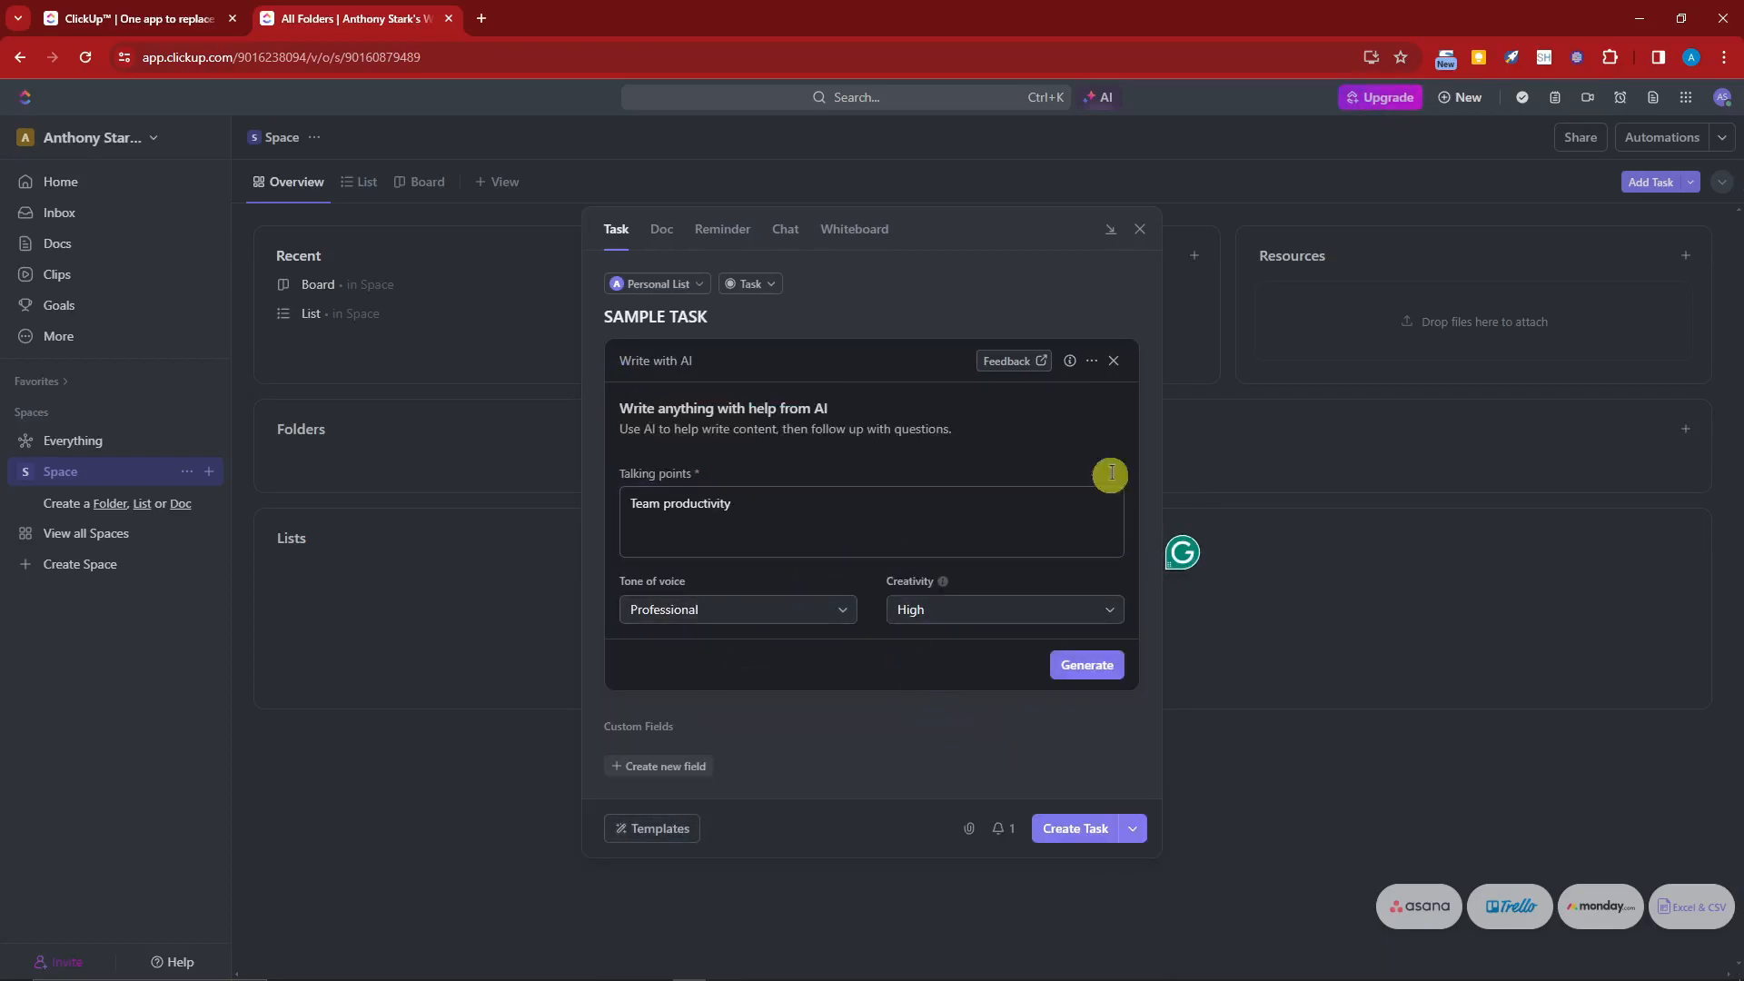
{"action": "left_click", "coordinate": [1090, 822]}
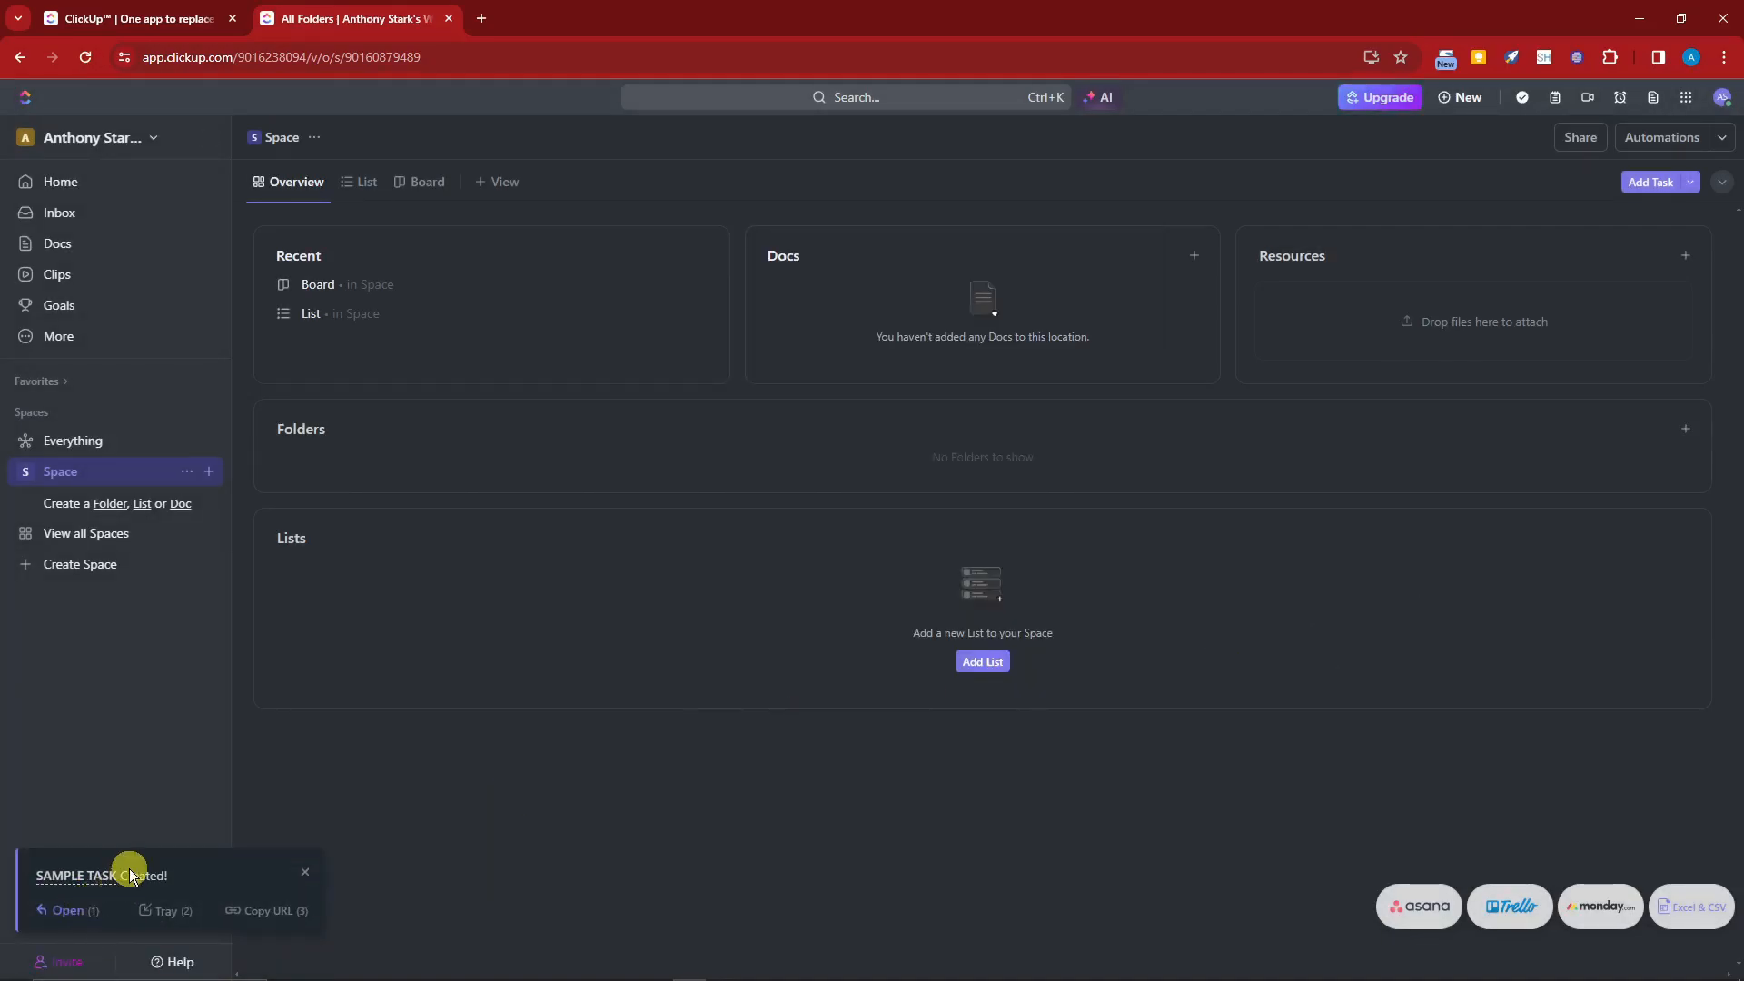
{"action": "left_click", "coordinate": [273, 912]}
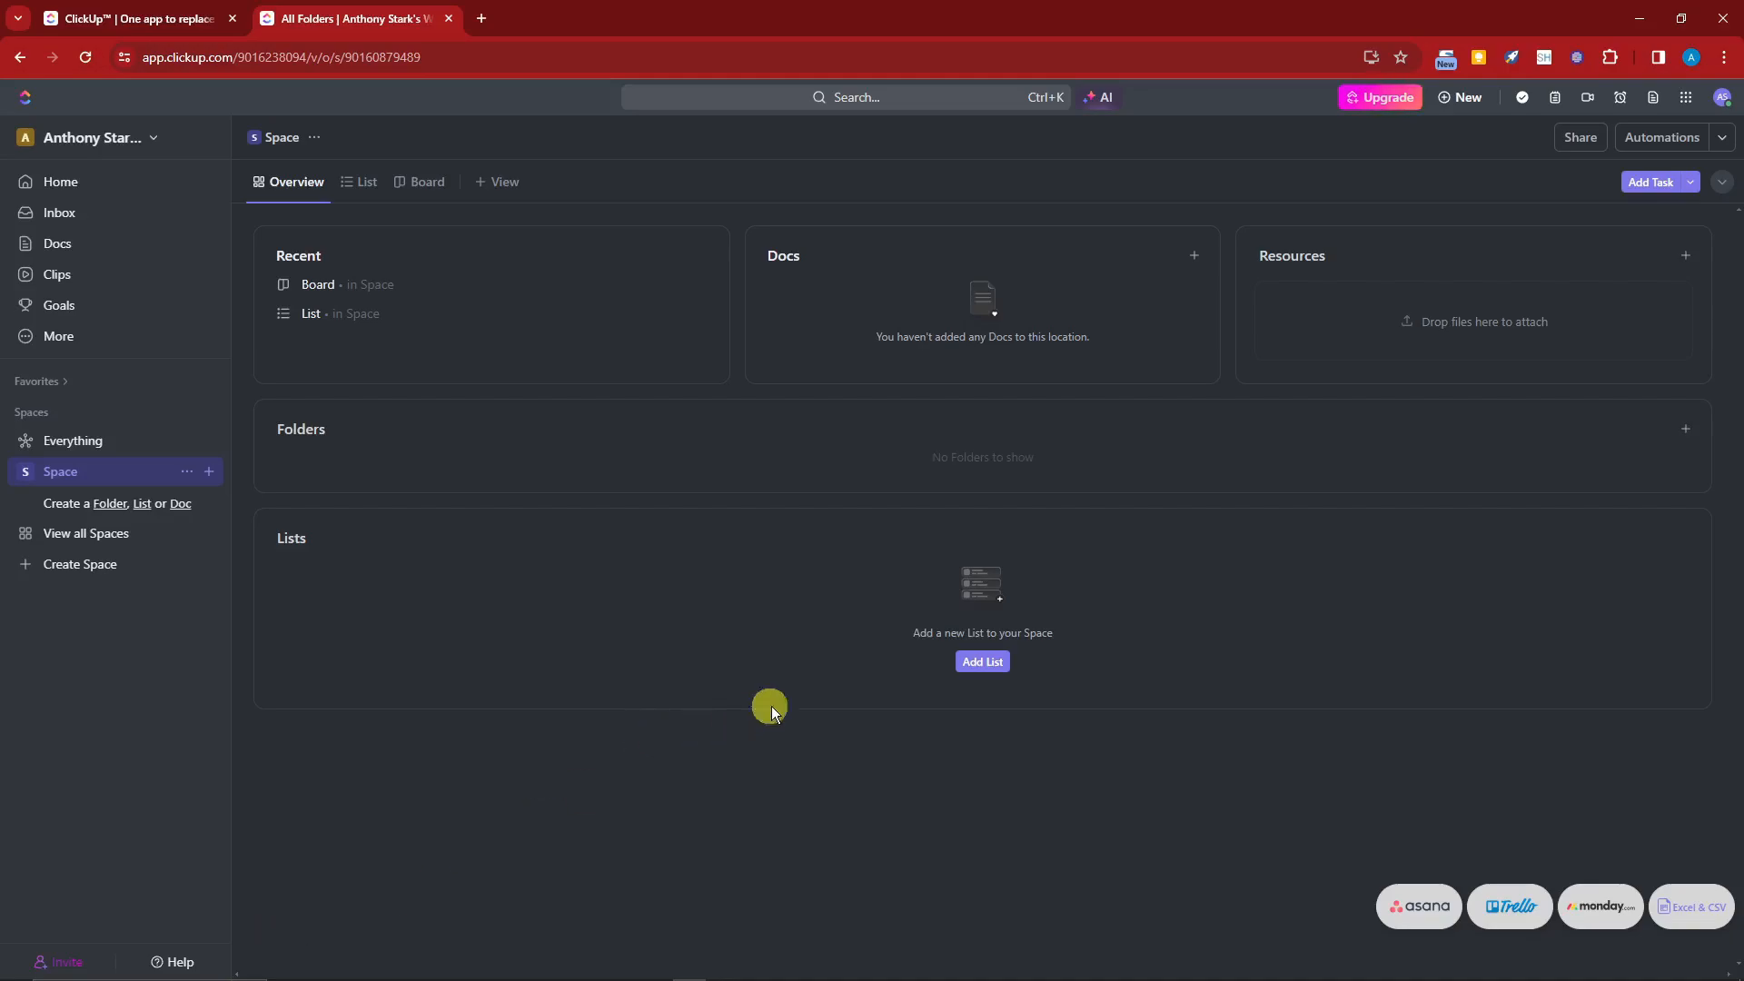
Step: Open the Notepad and create a new note titled PRETTY AWESOME
{"action": "left_click", "coordinate": [1681, 106]}
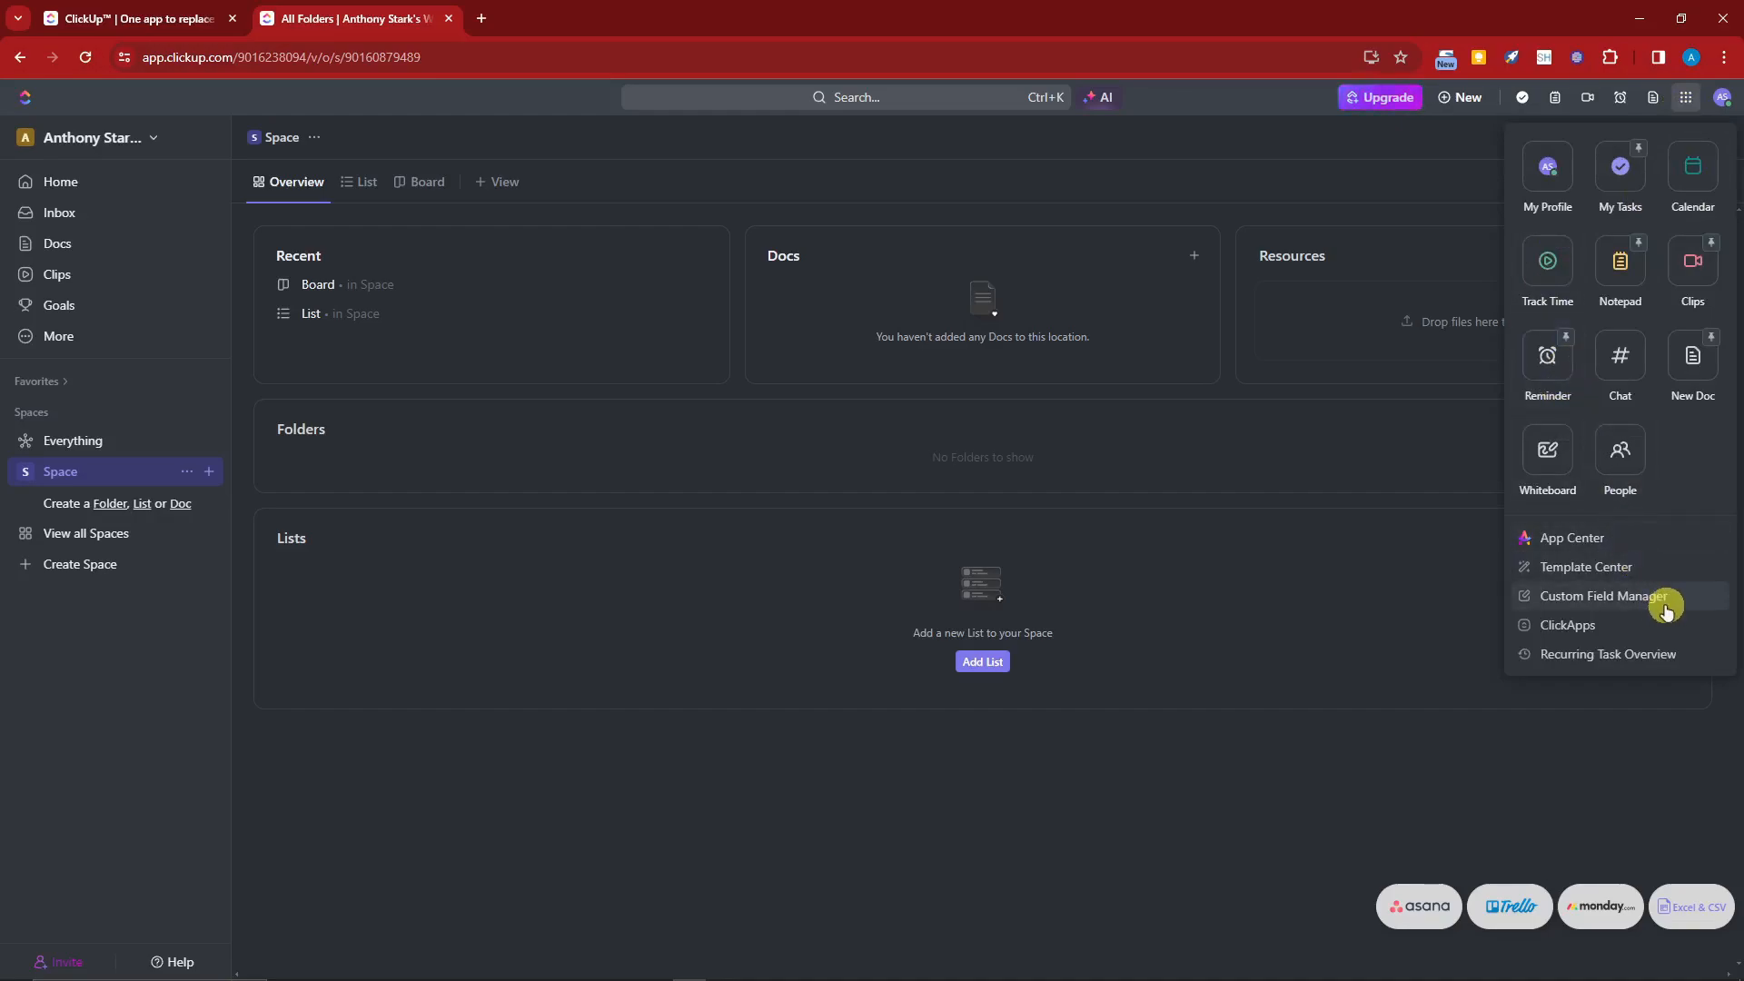
{"action": "left_click", "coordinate": [1453, 462]}
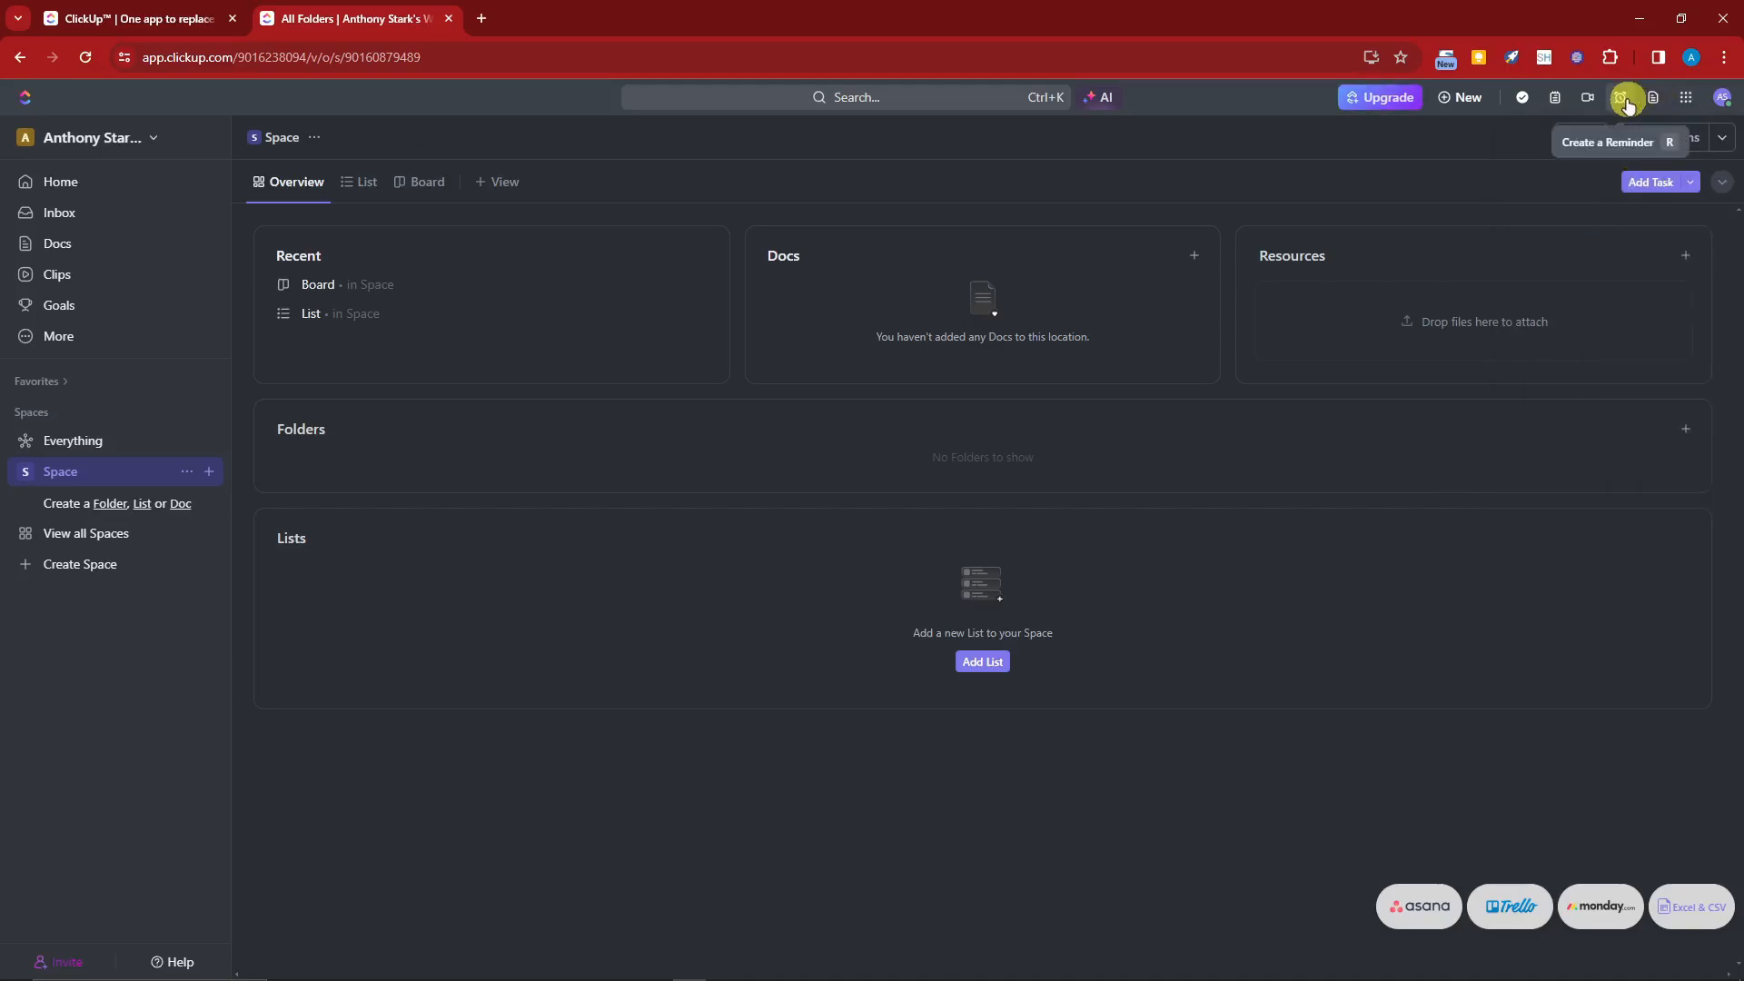
{"action": "left_click", "coordinate": [1555, 98]}
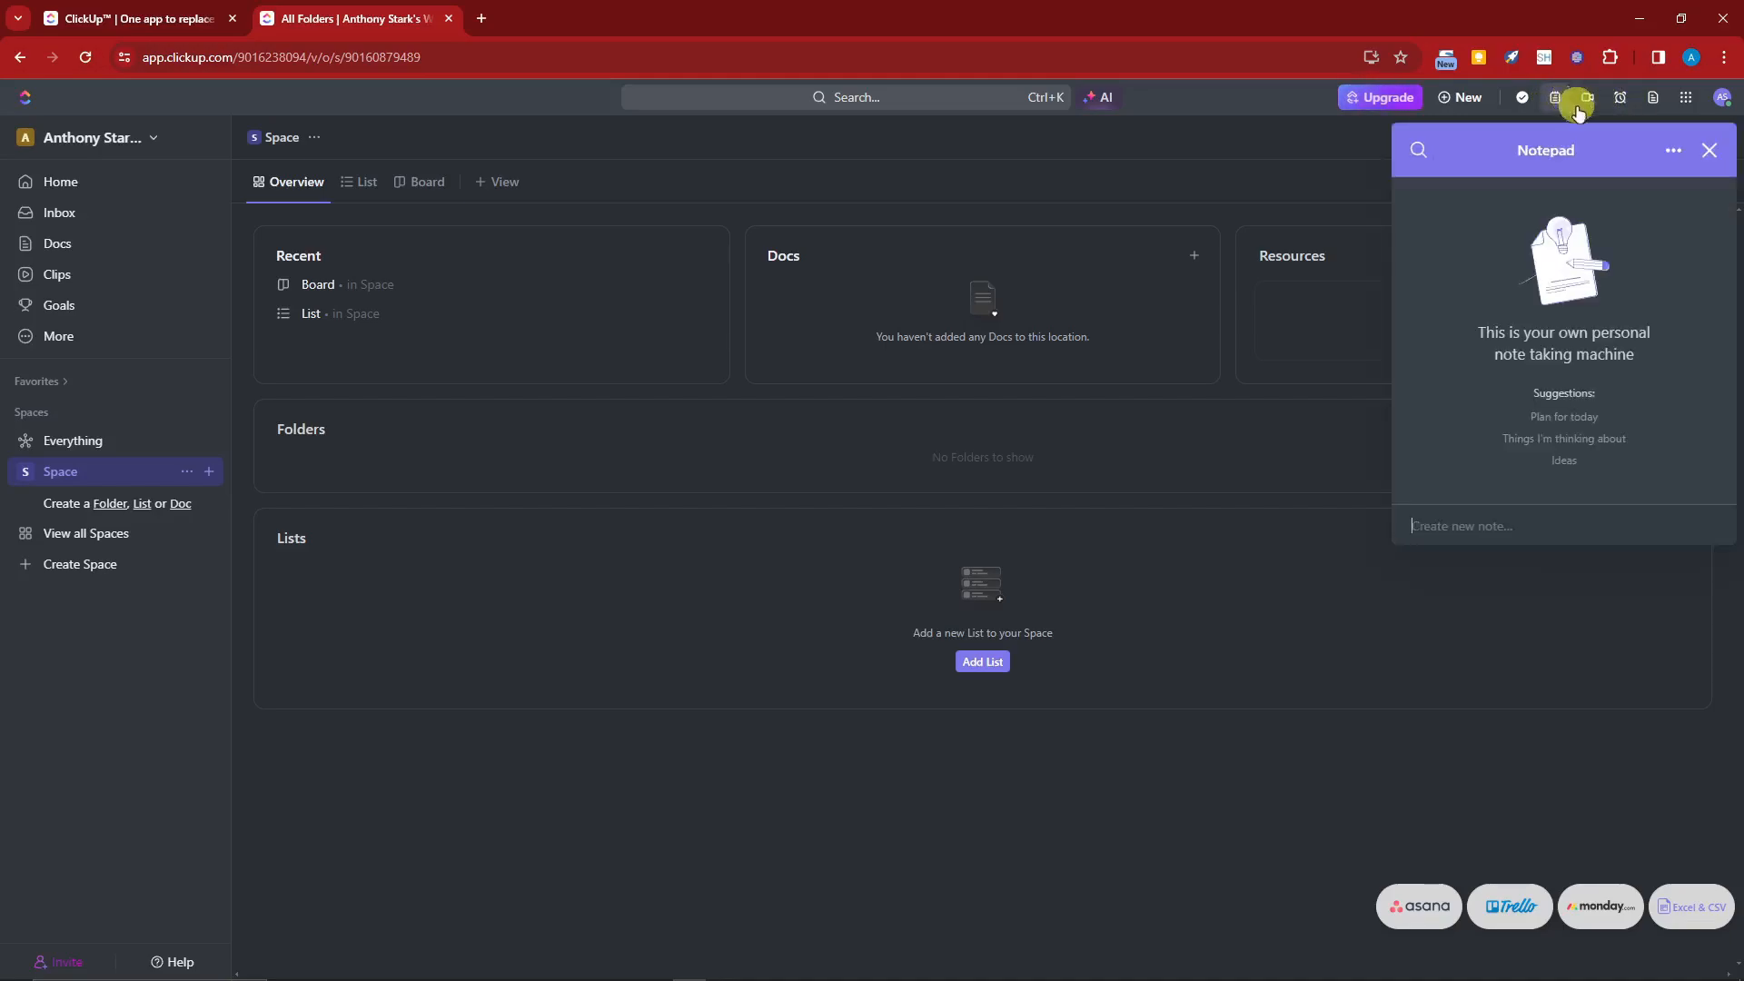
{"action": "type", "text": "PR"}
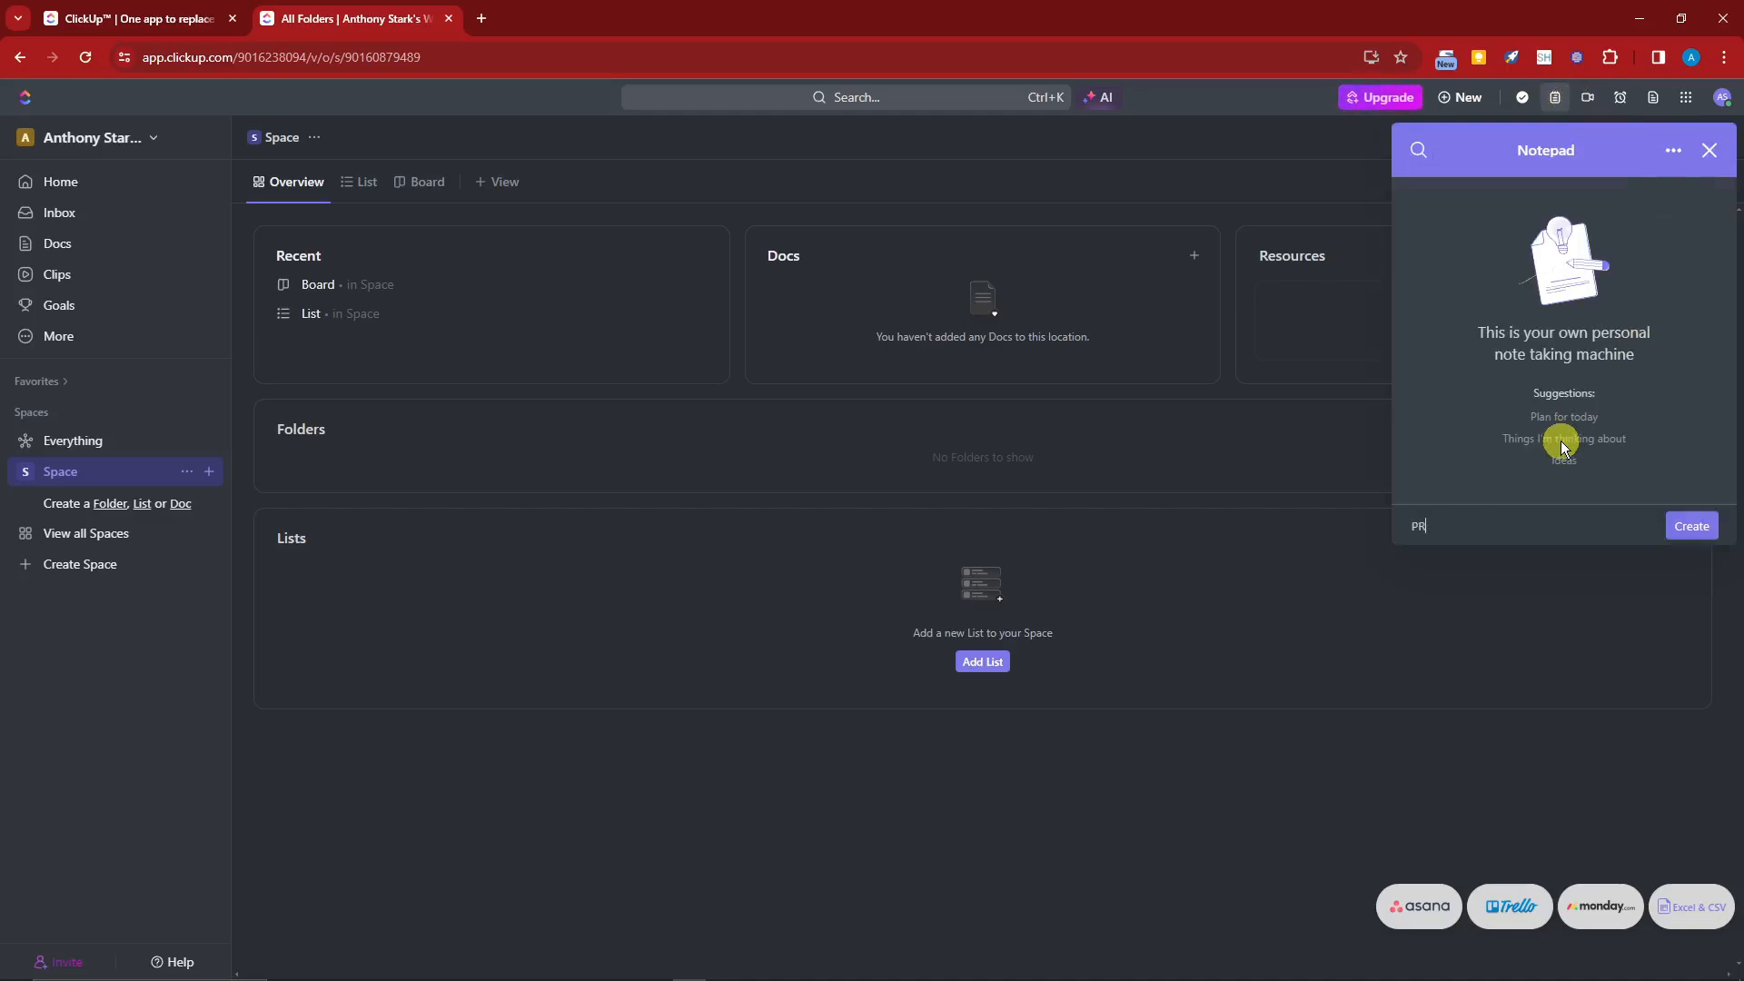
{"action": "type", "text": "ETTY AWES"}
{"action": "key", "text": "BackSpace"}
{"action": "type", "text": "AWESOME"}
{"action": "left_click", "coordinate": [1697, 529]}
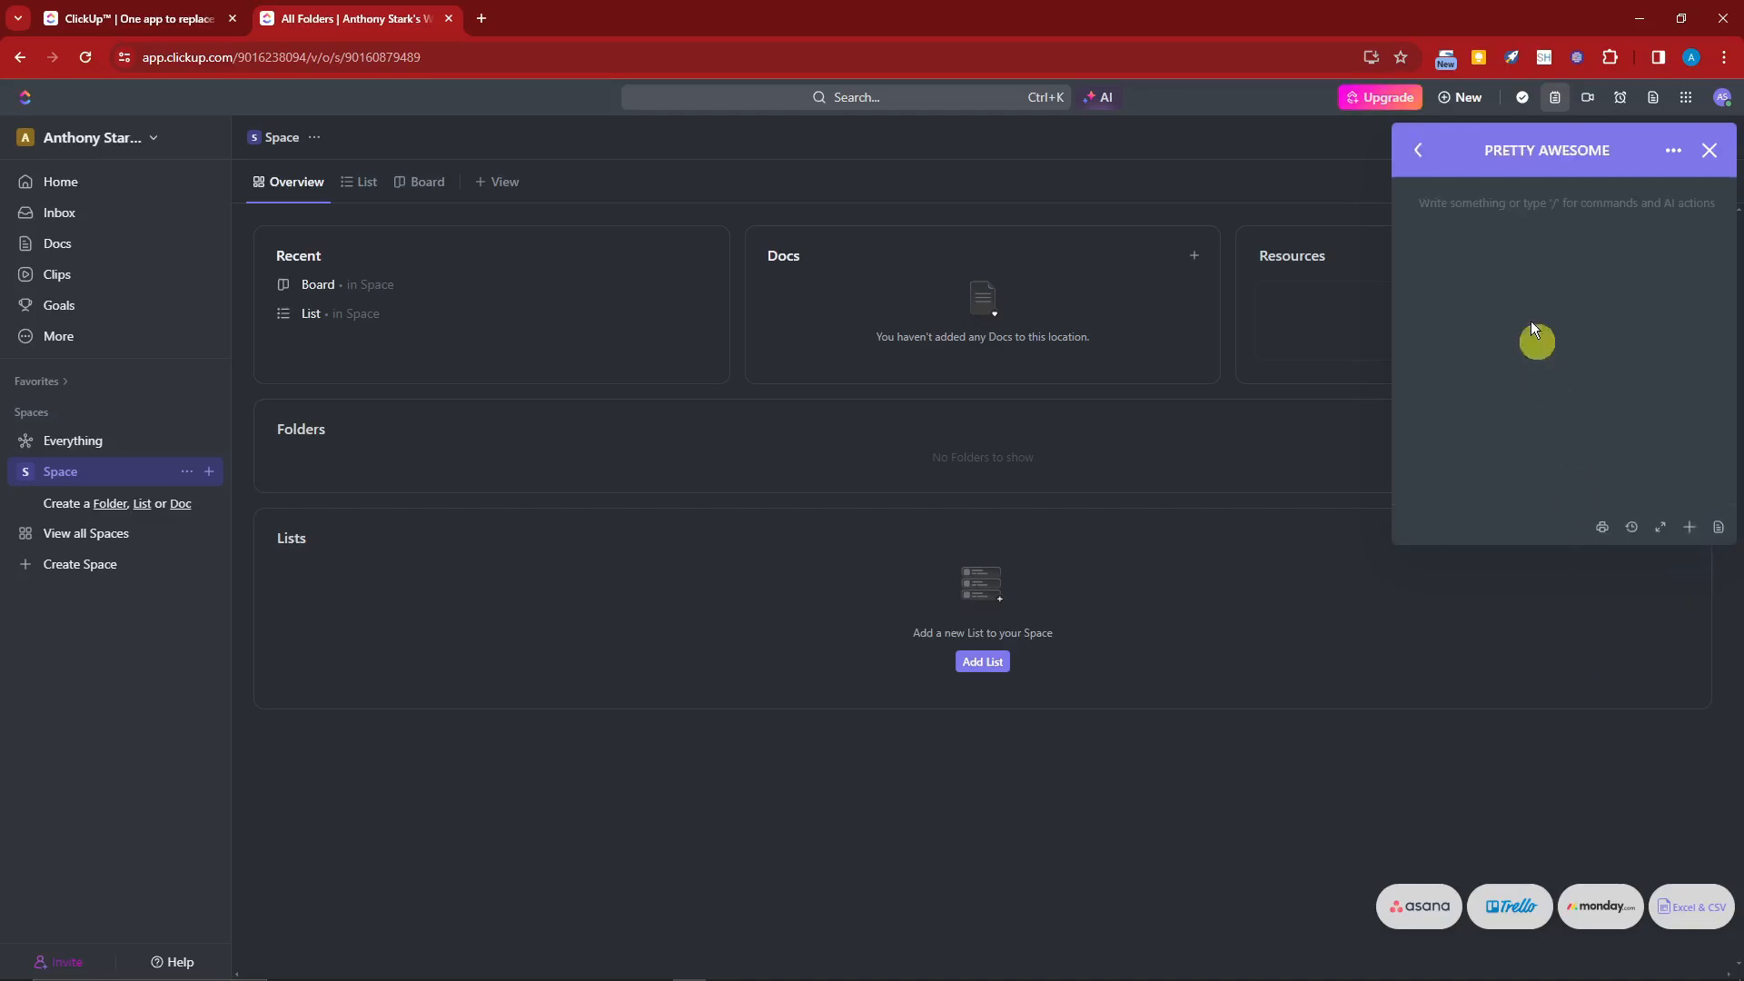
Step: Close the Notepad and open the assigned tasks in the personal task panel
{"action": "left_click", "coordinate": [1709, 150]}
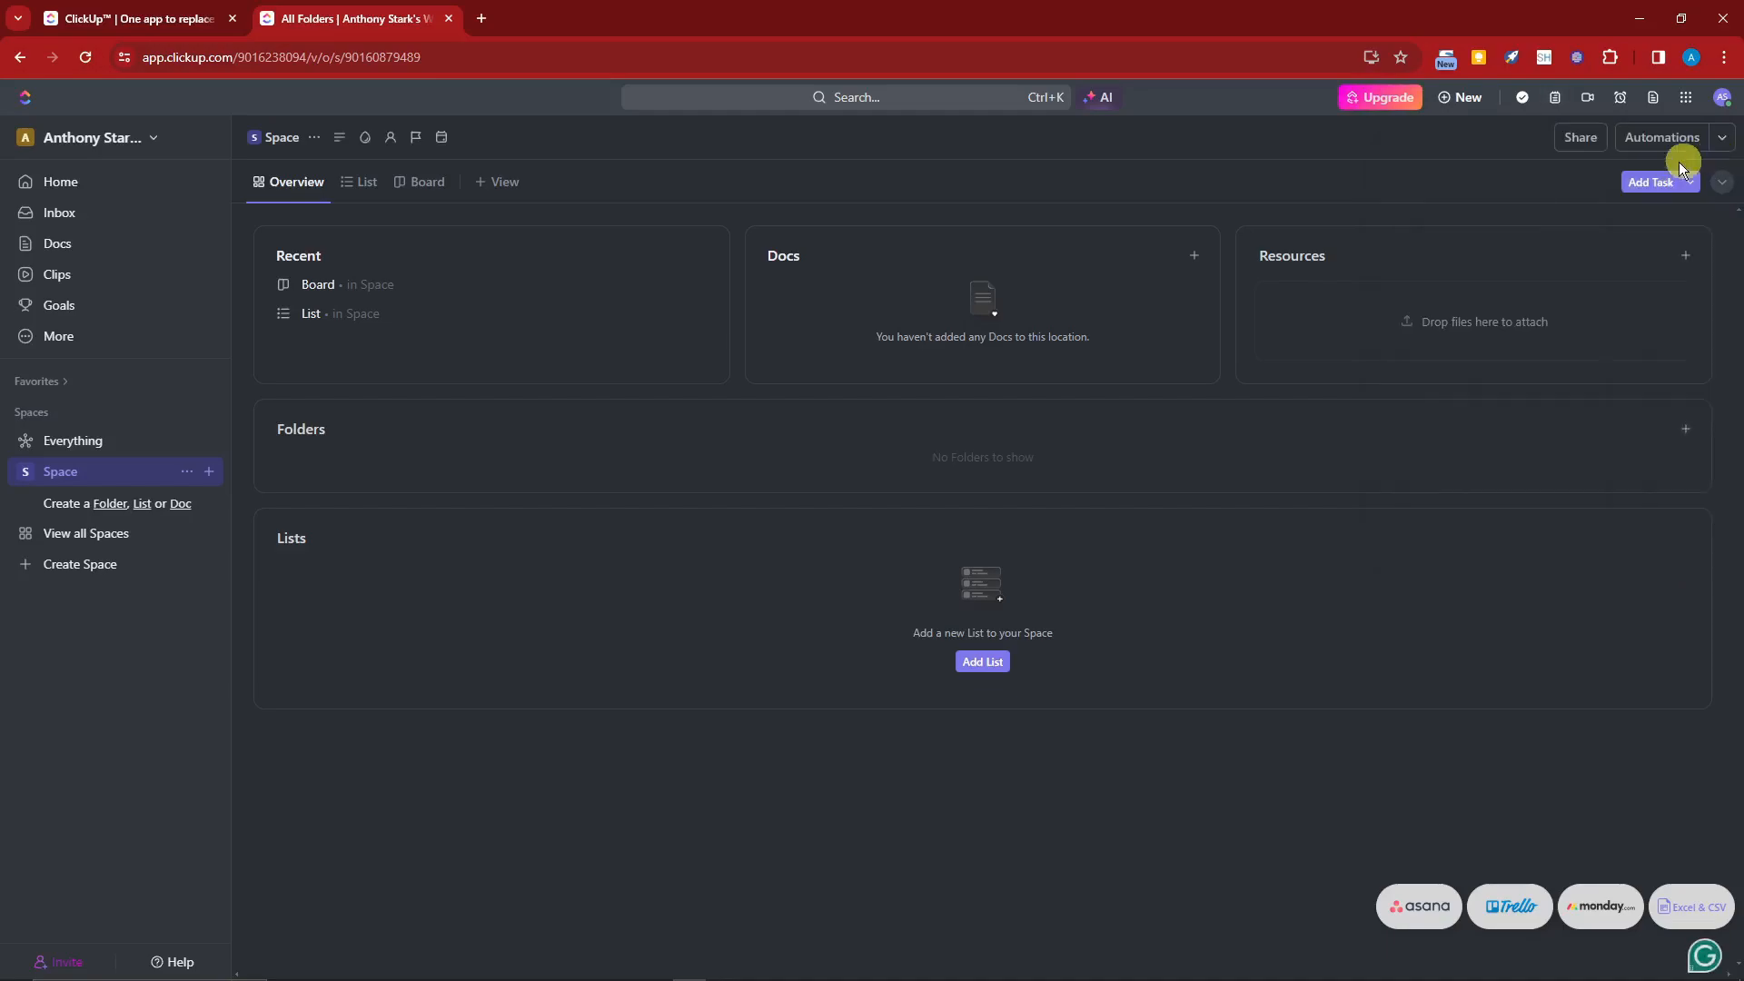
{"action": "left_click", "coordinate": [1524, 98]}
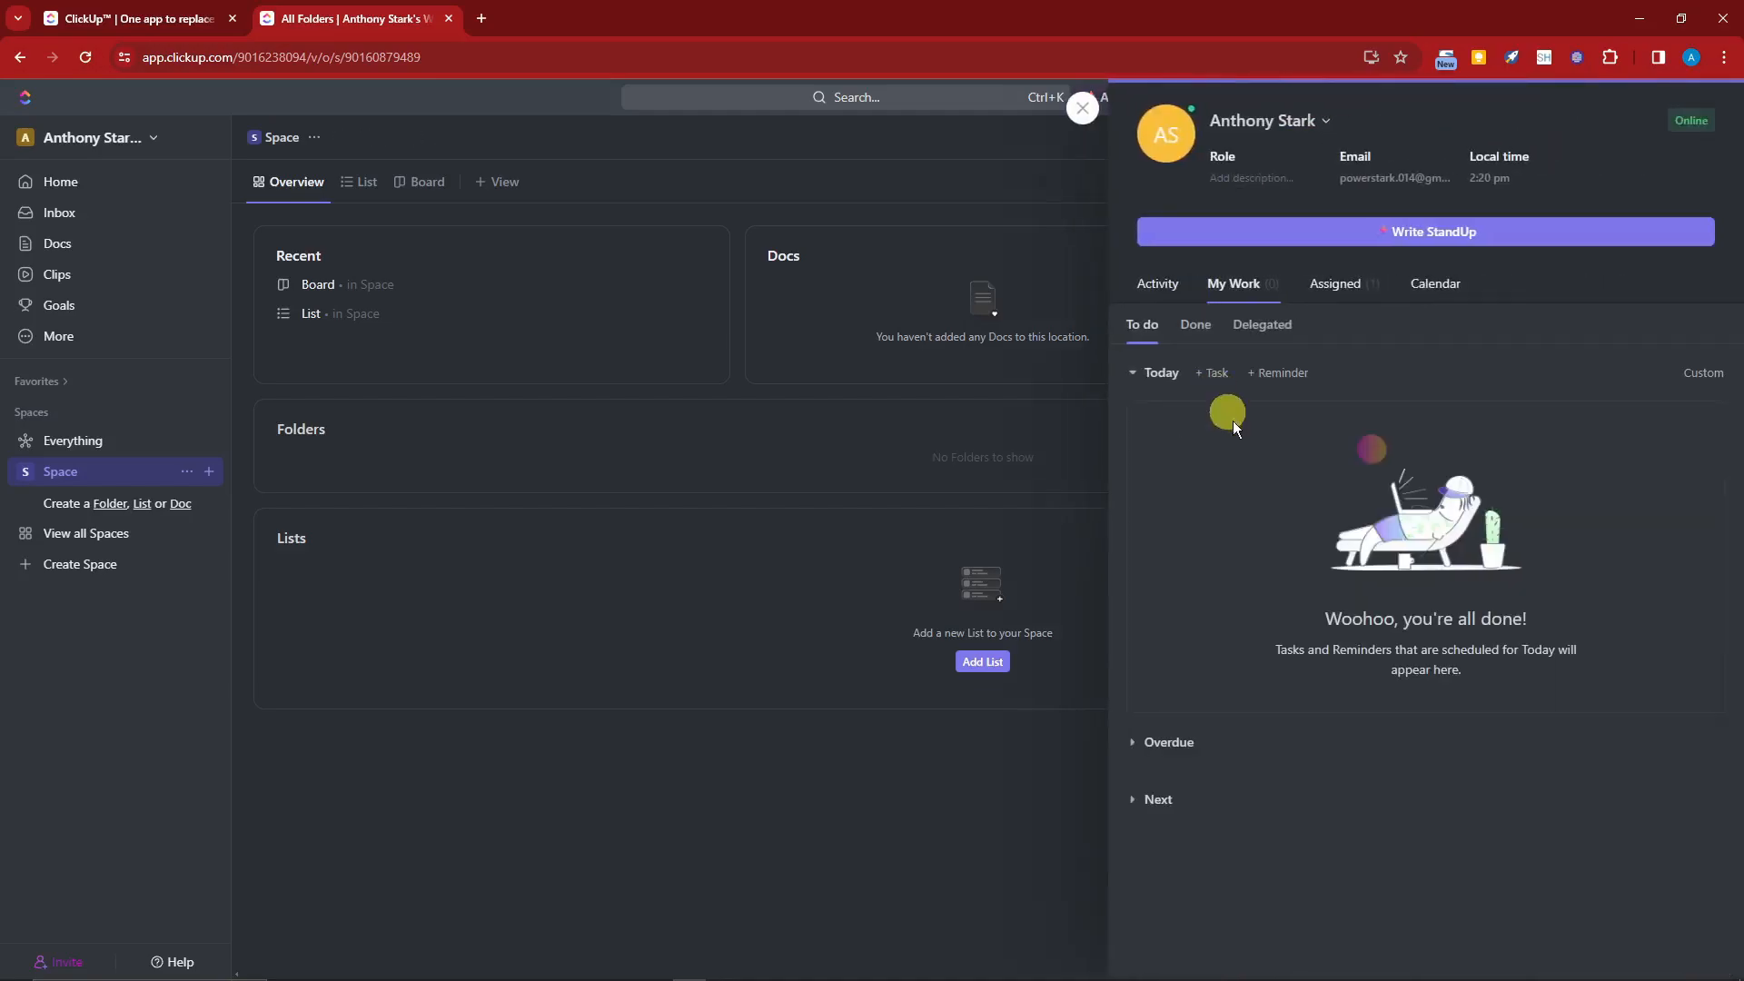
{"action": "left_click", "coordinate": [1359, 284]}
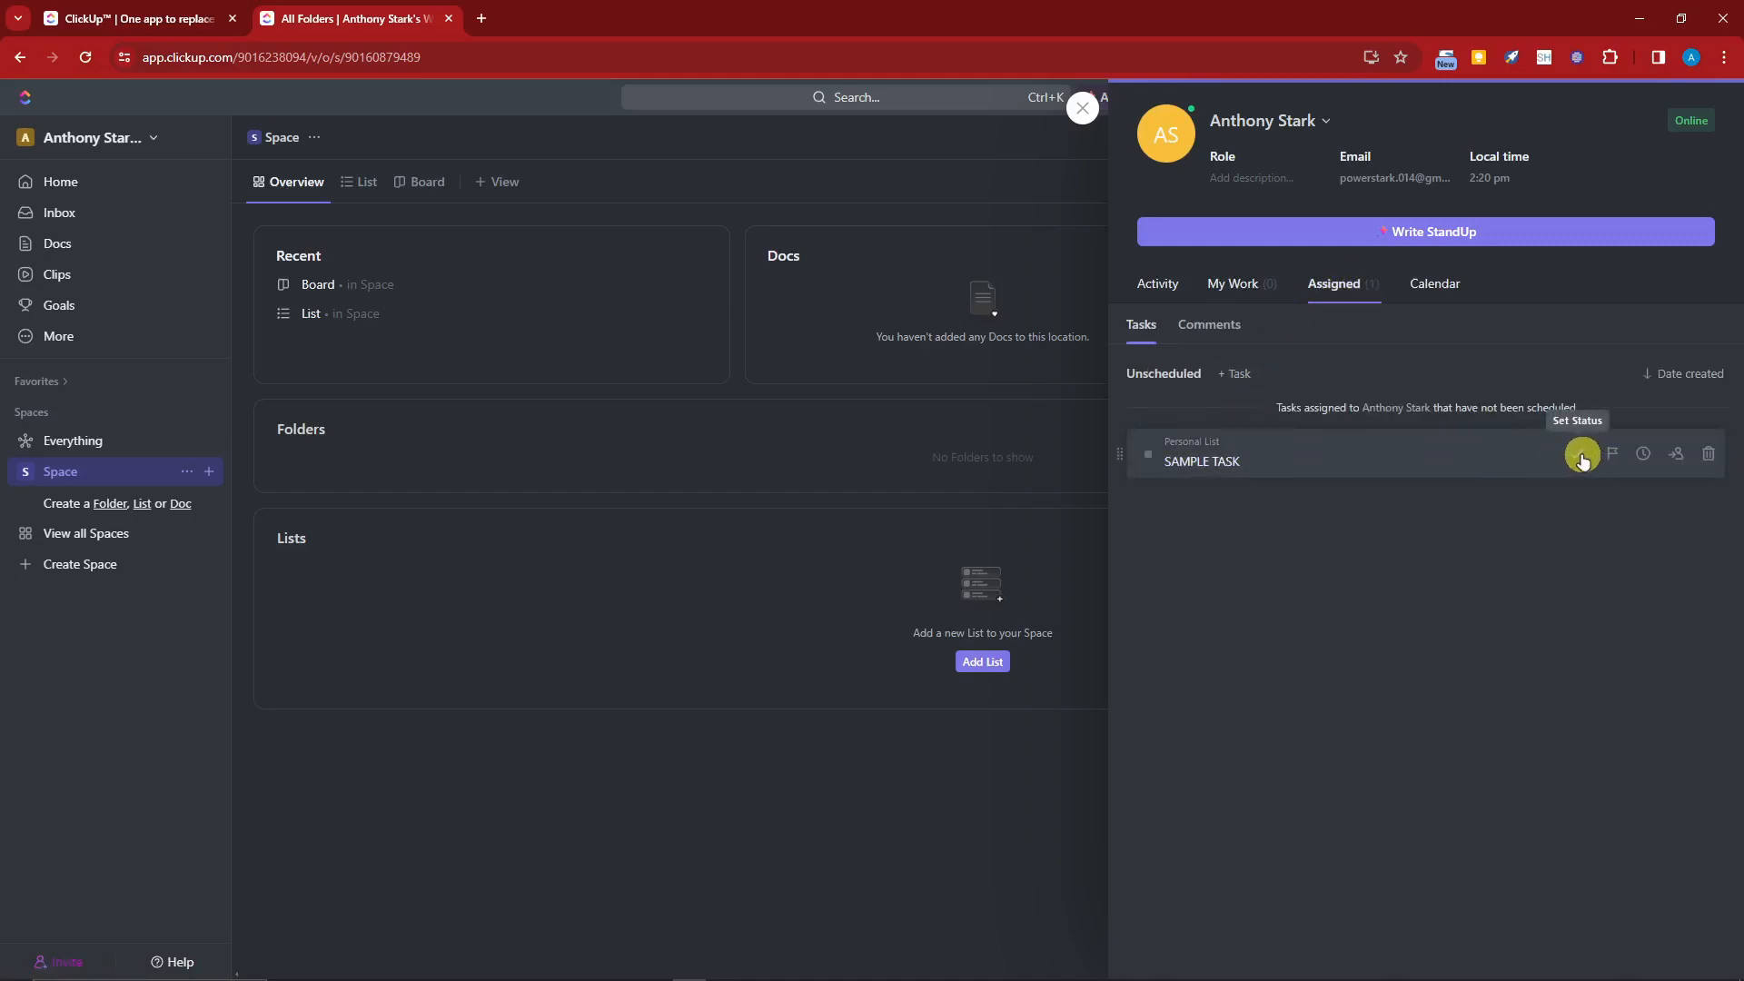
Step: Delegate the SAMPLE TASK to yourself and close the task panel
{"action": "left_click", "coordinate": [1677, 455]}
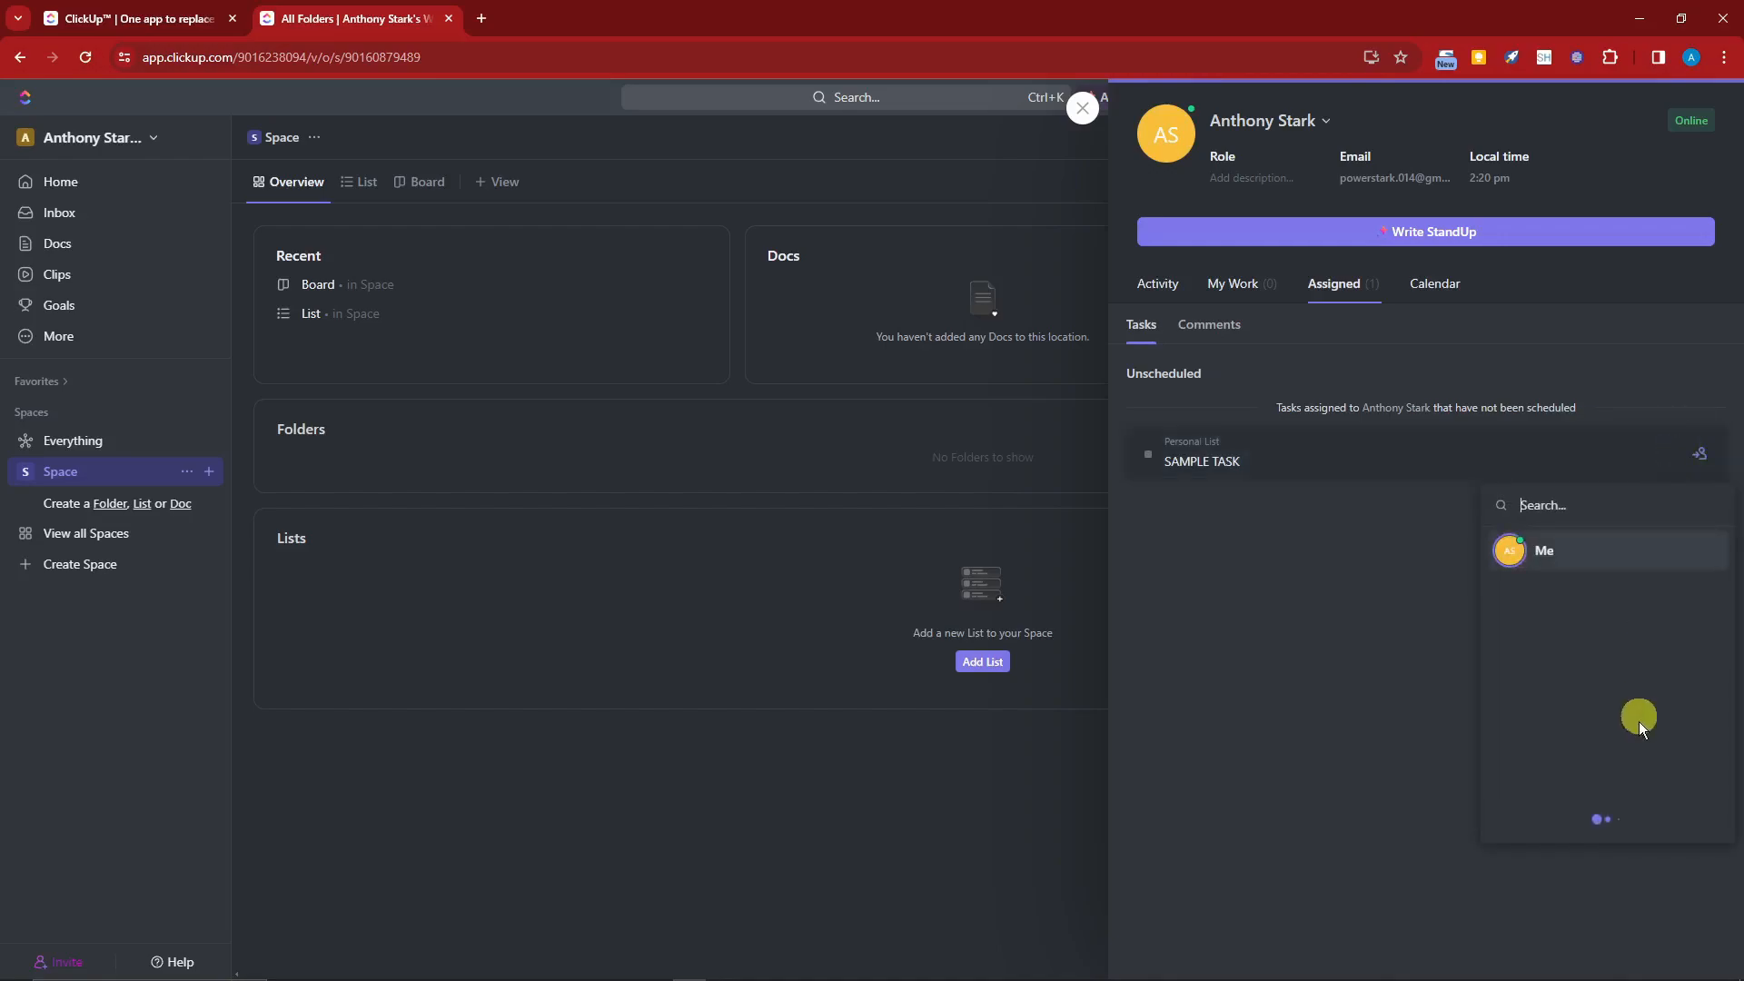
{"action": "left_click", "coordinate": [1562, 557]}
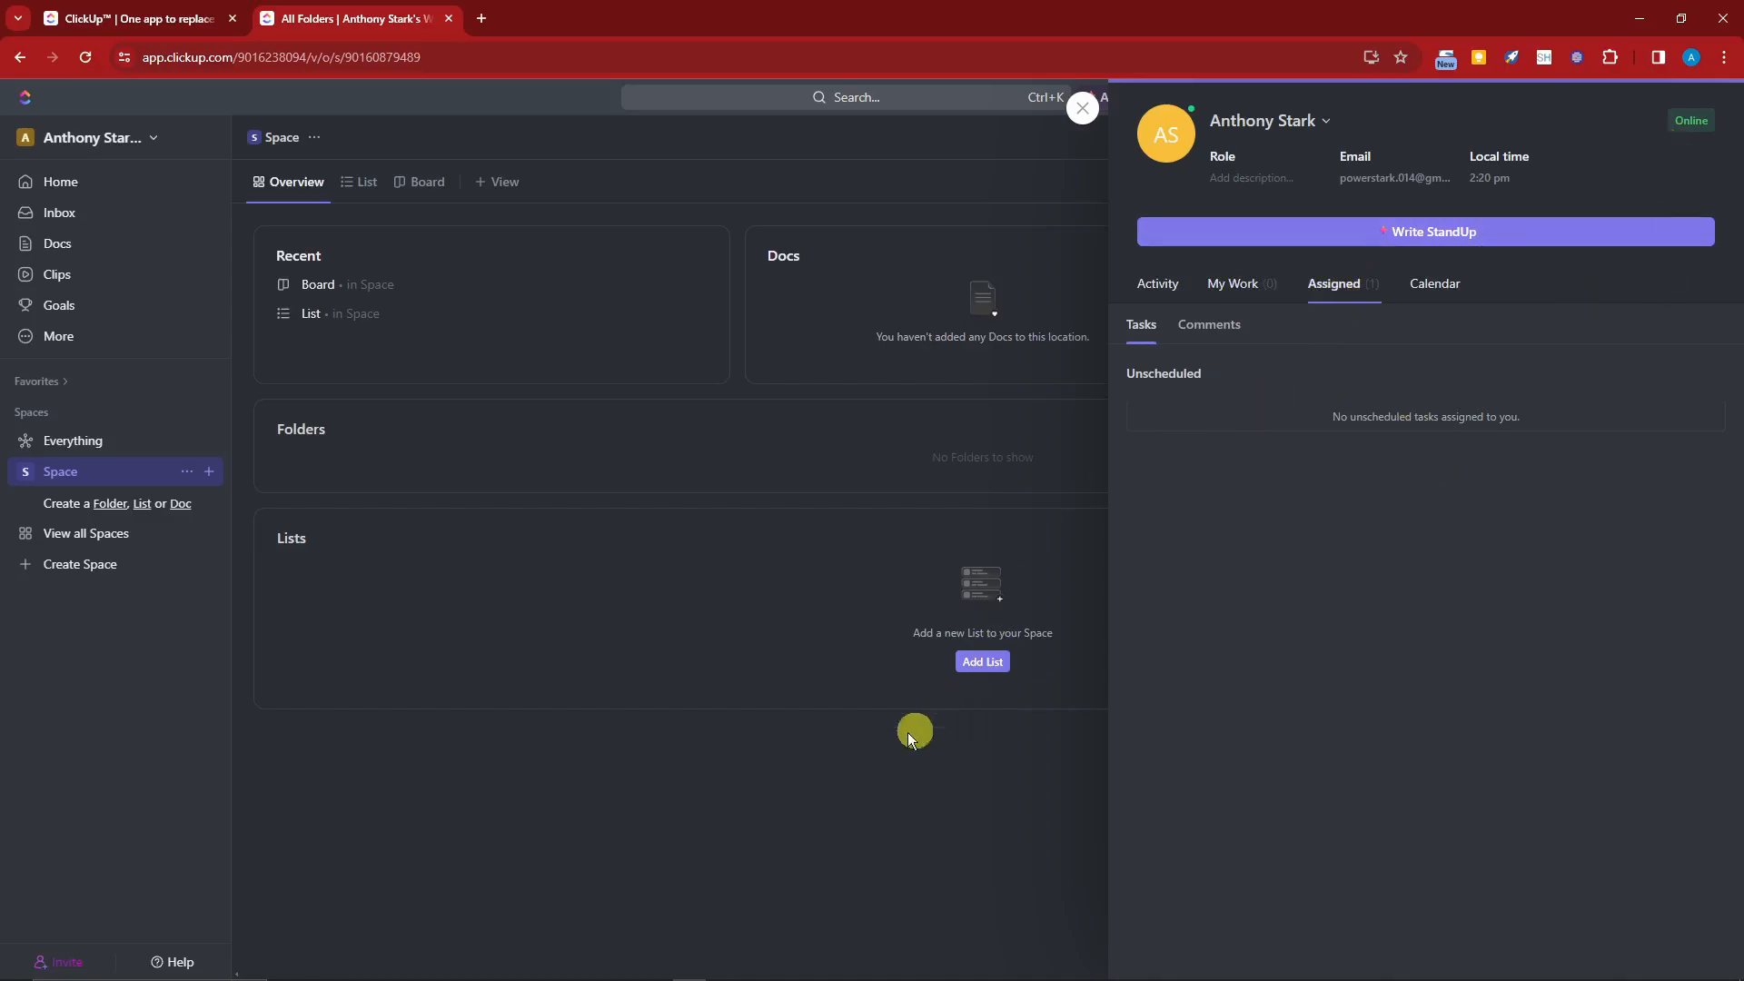
{"action": "double_click", "coordinate": [785, 767]}
{"action": "left_click", "coordinate": [1082, 107]}
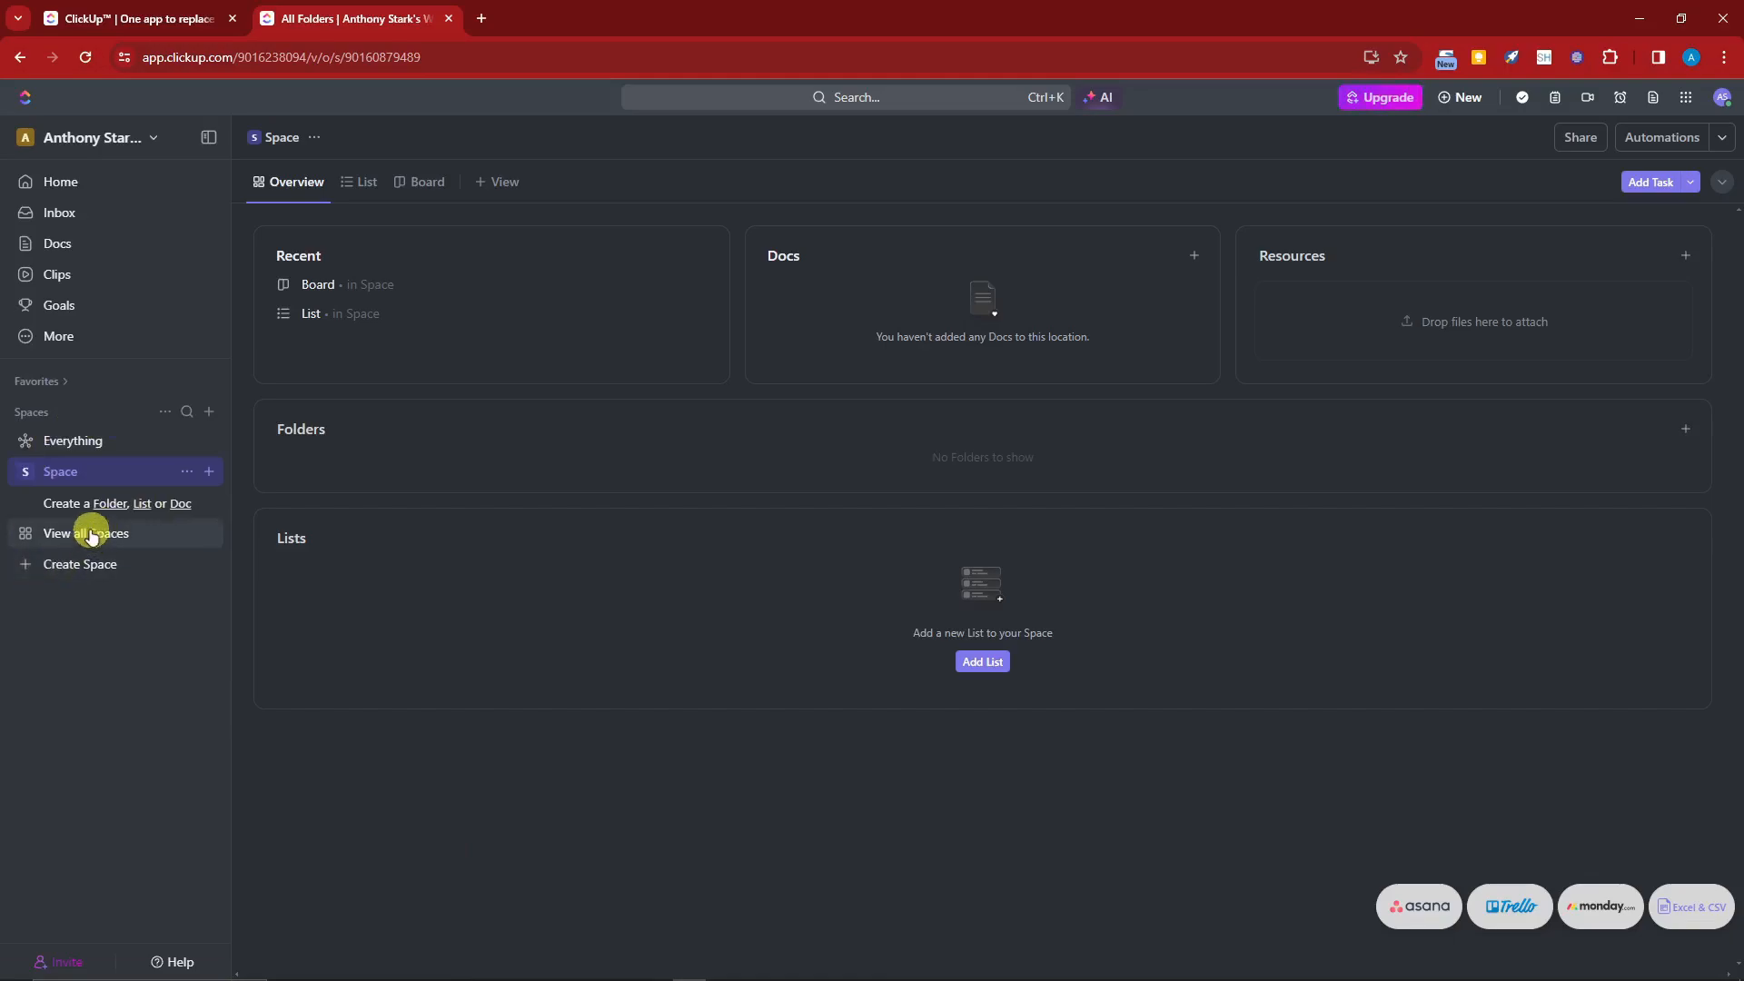
Step: Create a new list named SAMPLE LIST in Space
{"action": "left_click", "coordinate": [145, 505]}
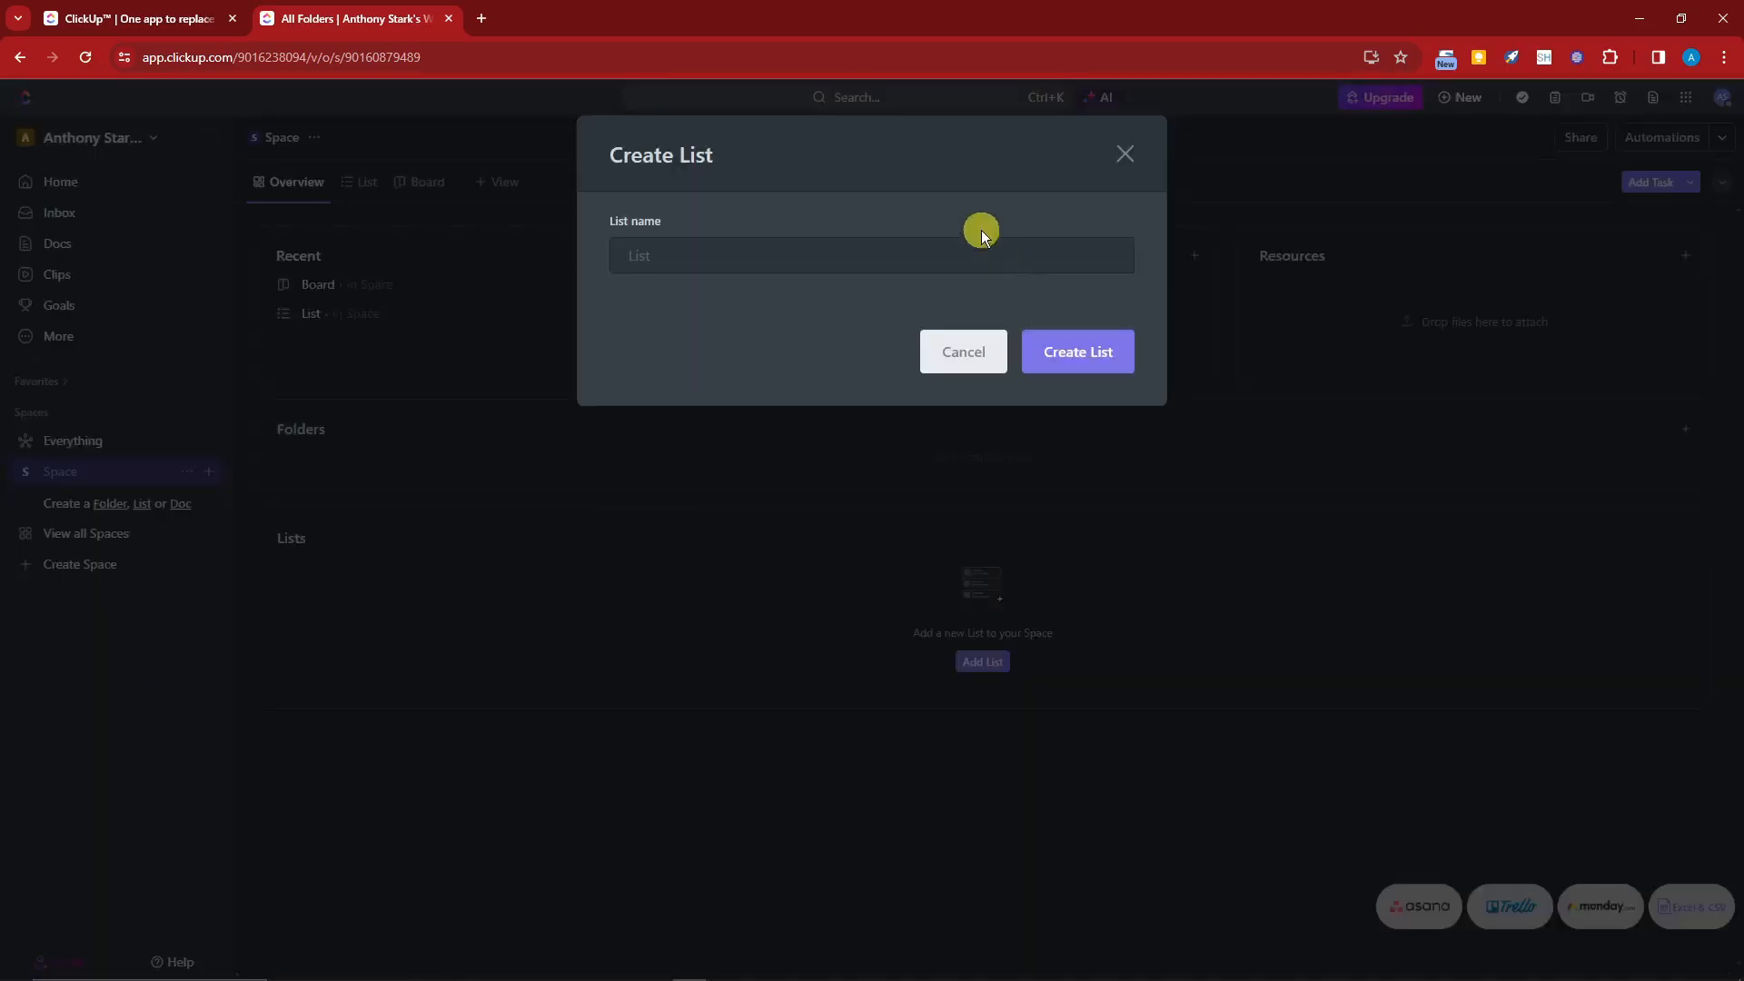
{"action": "type", "text": "SAM"}
{"action": "key", "text": "BackSpace"}
{"action": "type", "text": "MPLE LIST"}
{"action": "left_click", "coordinate": [1070, 343]}
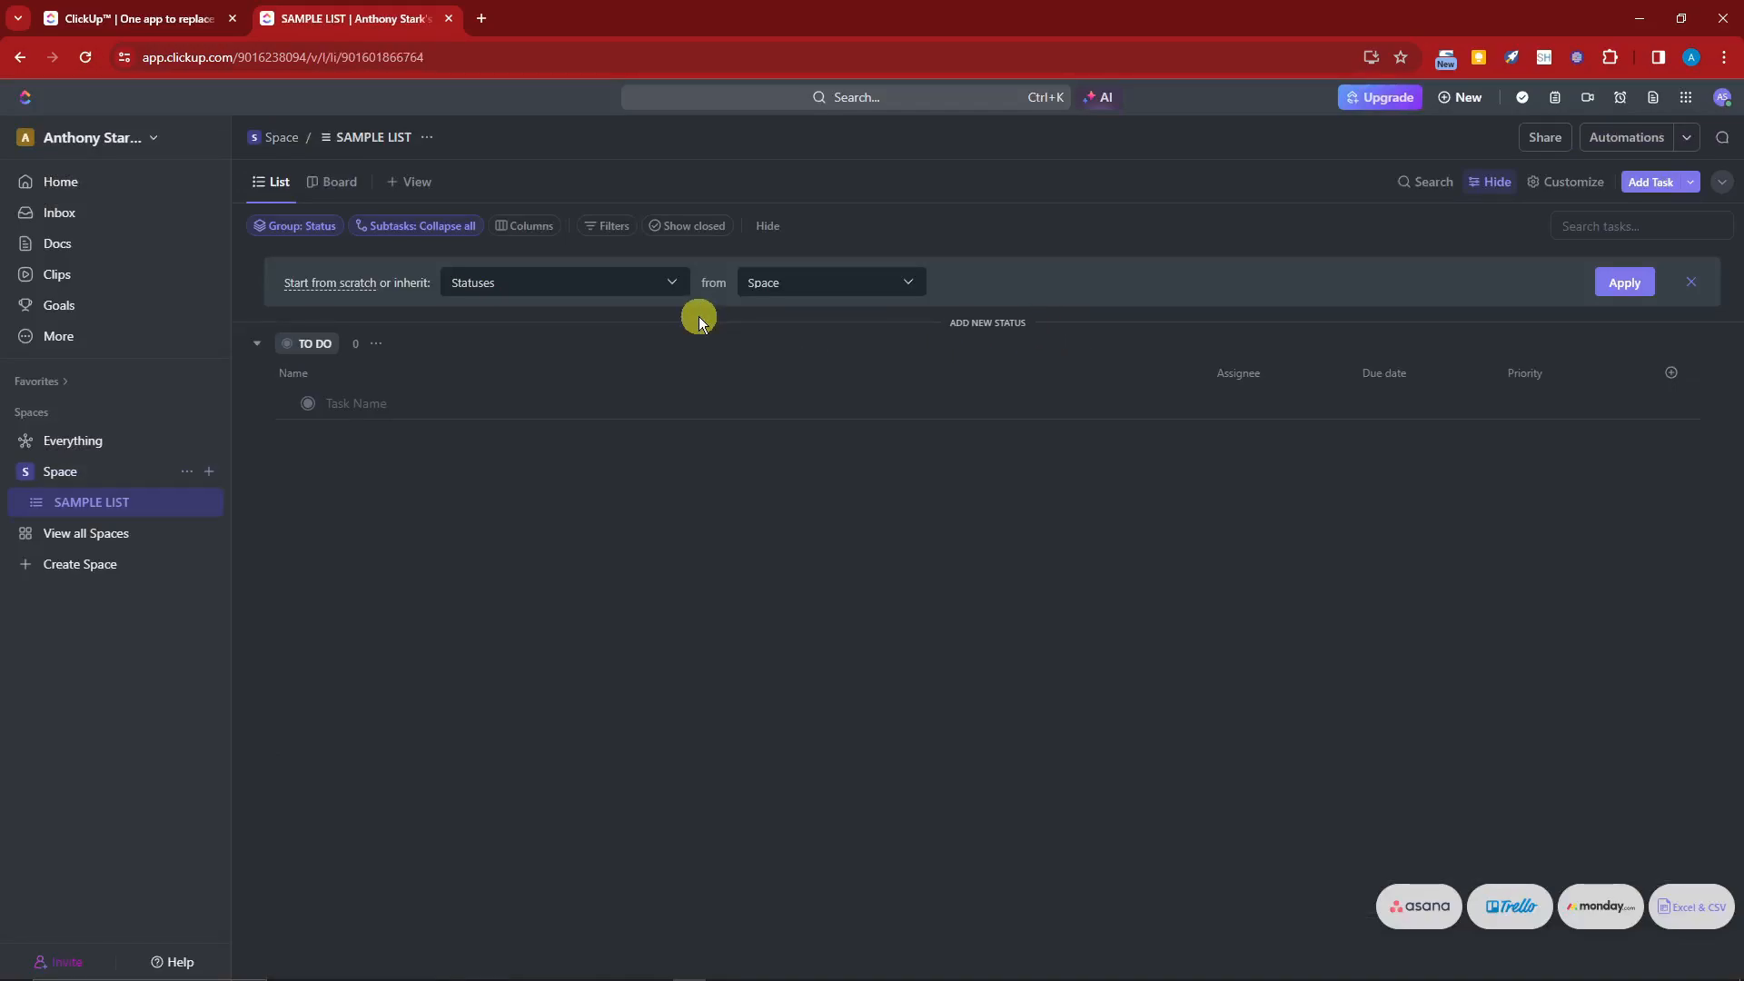
{"action": "left_click", "coordinate": [210, 504]}
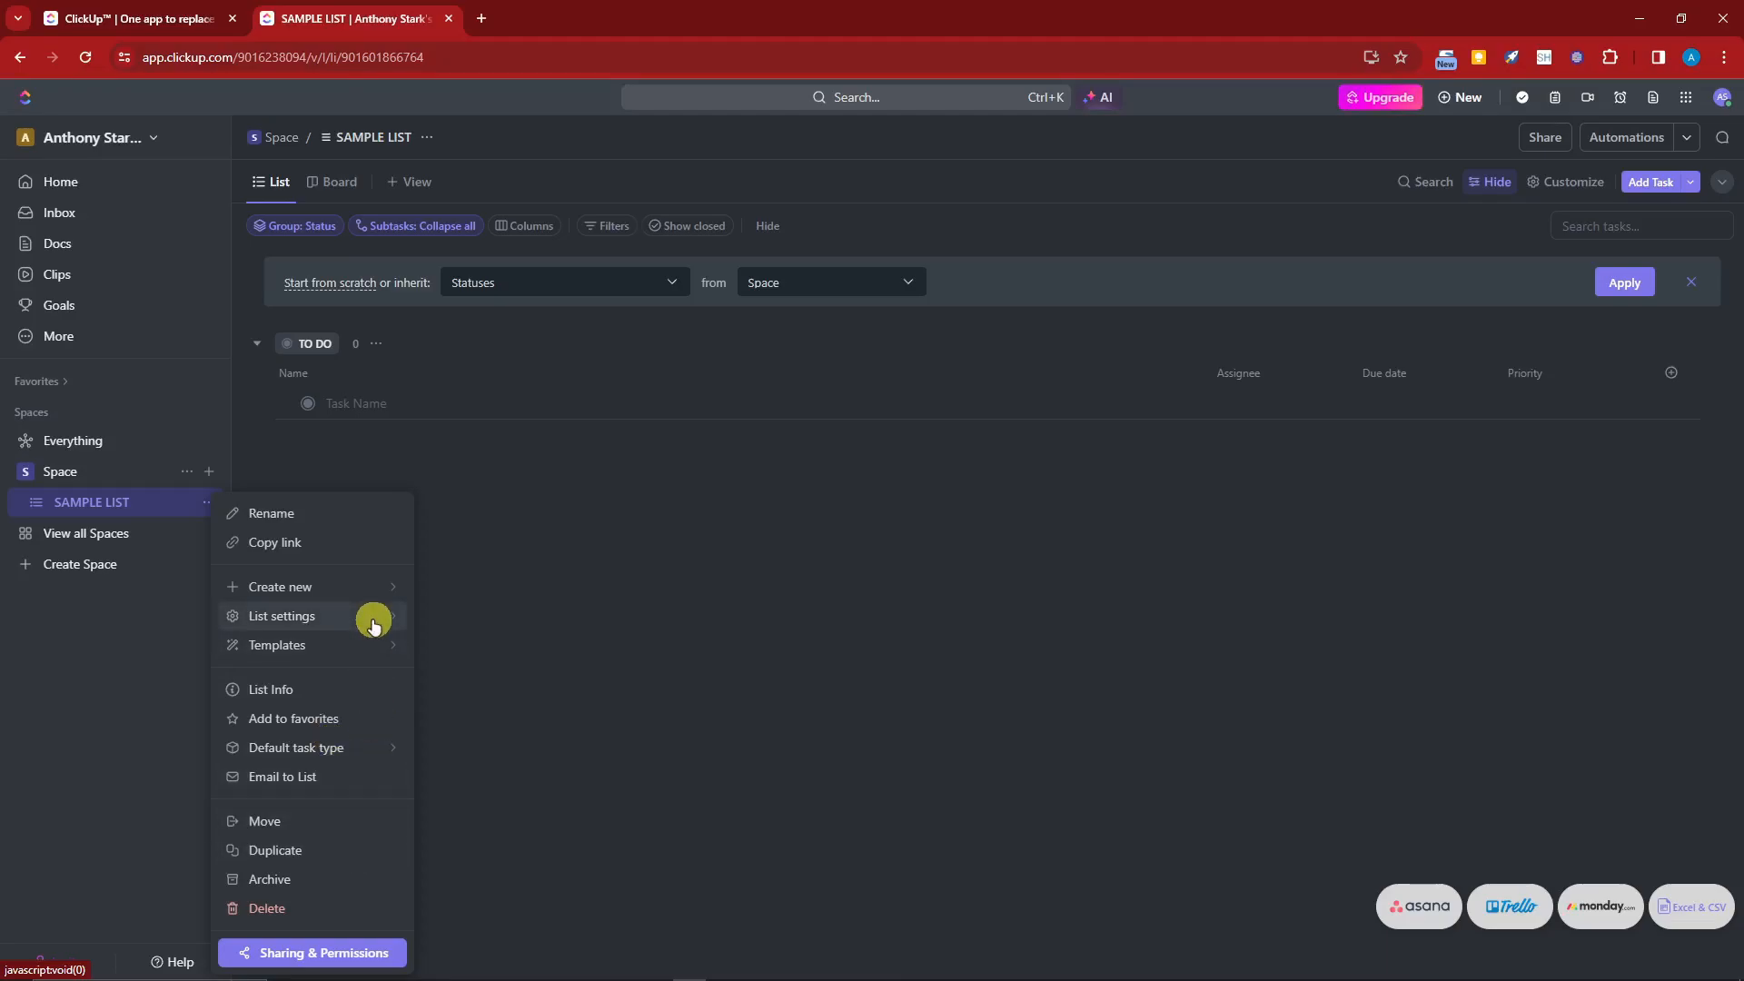
{"action": "mouse_move", "coordinate": [375, 625]}
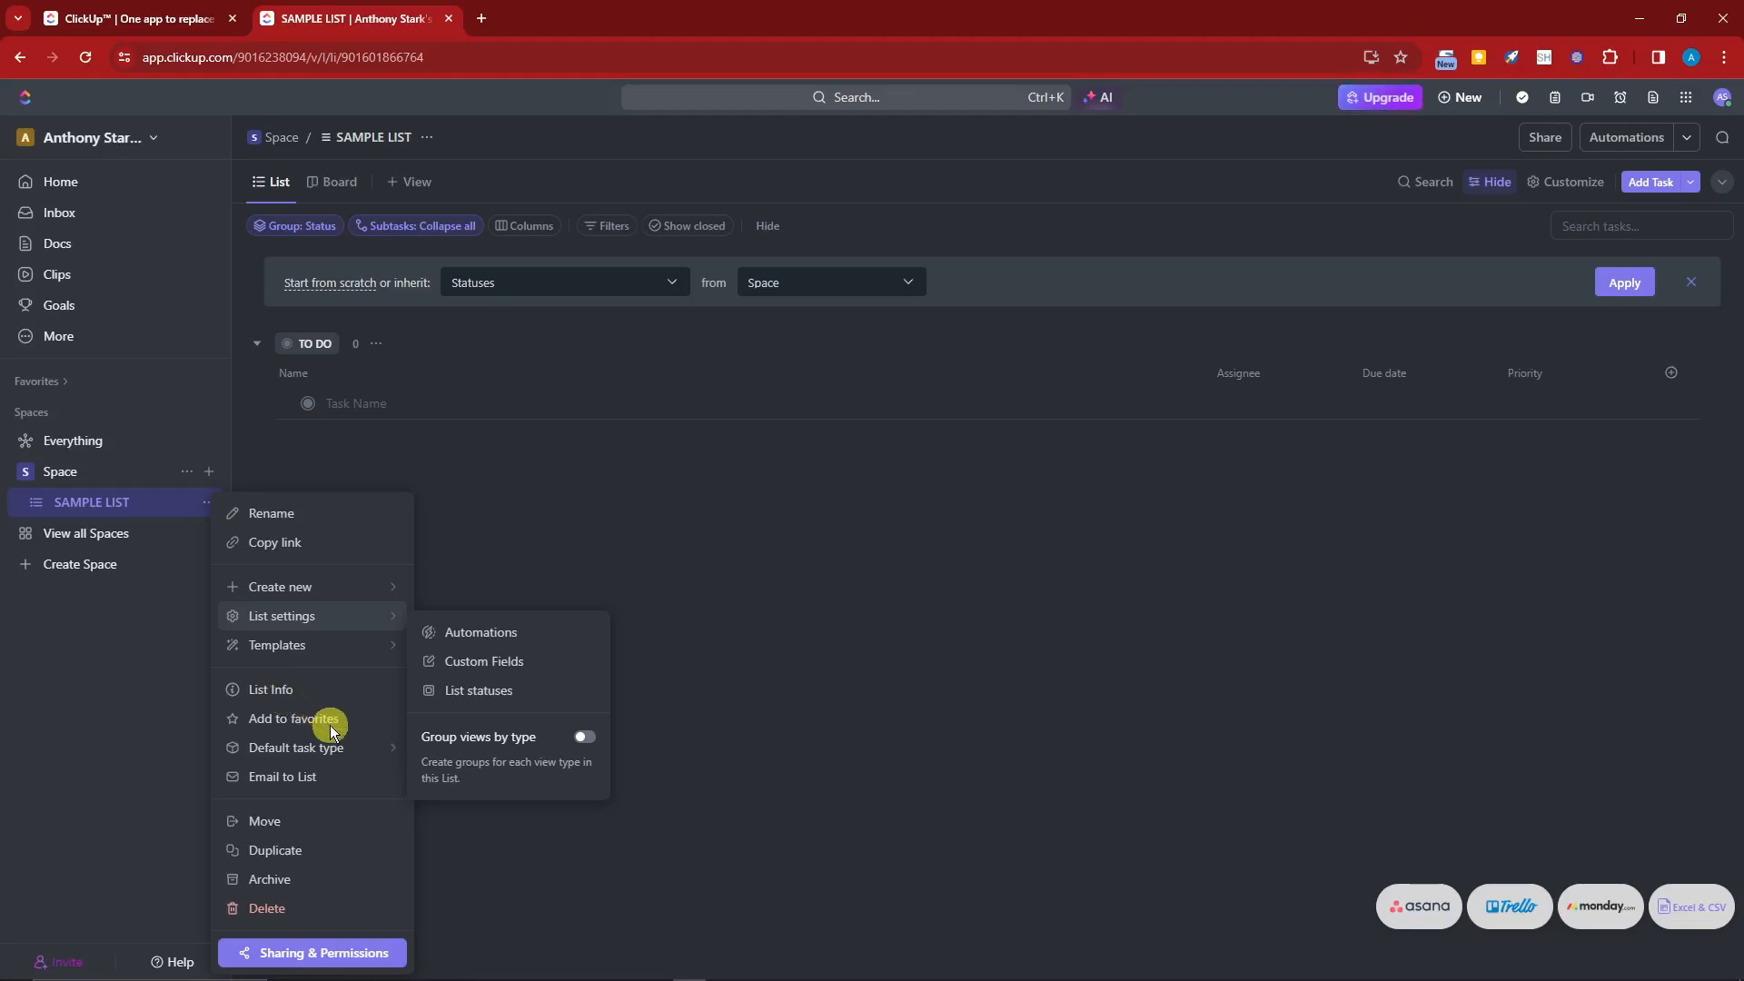
{"action": "mouse_move", "coordinate": [315, 755]}
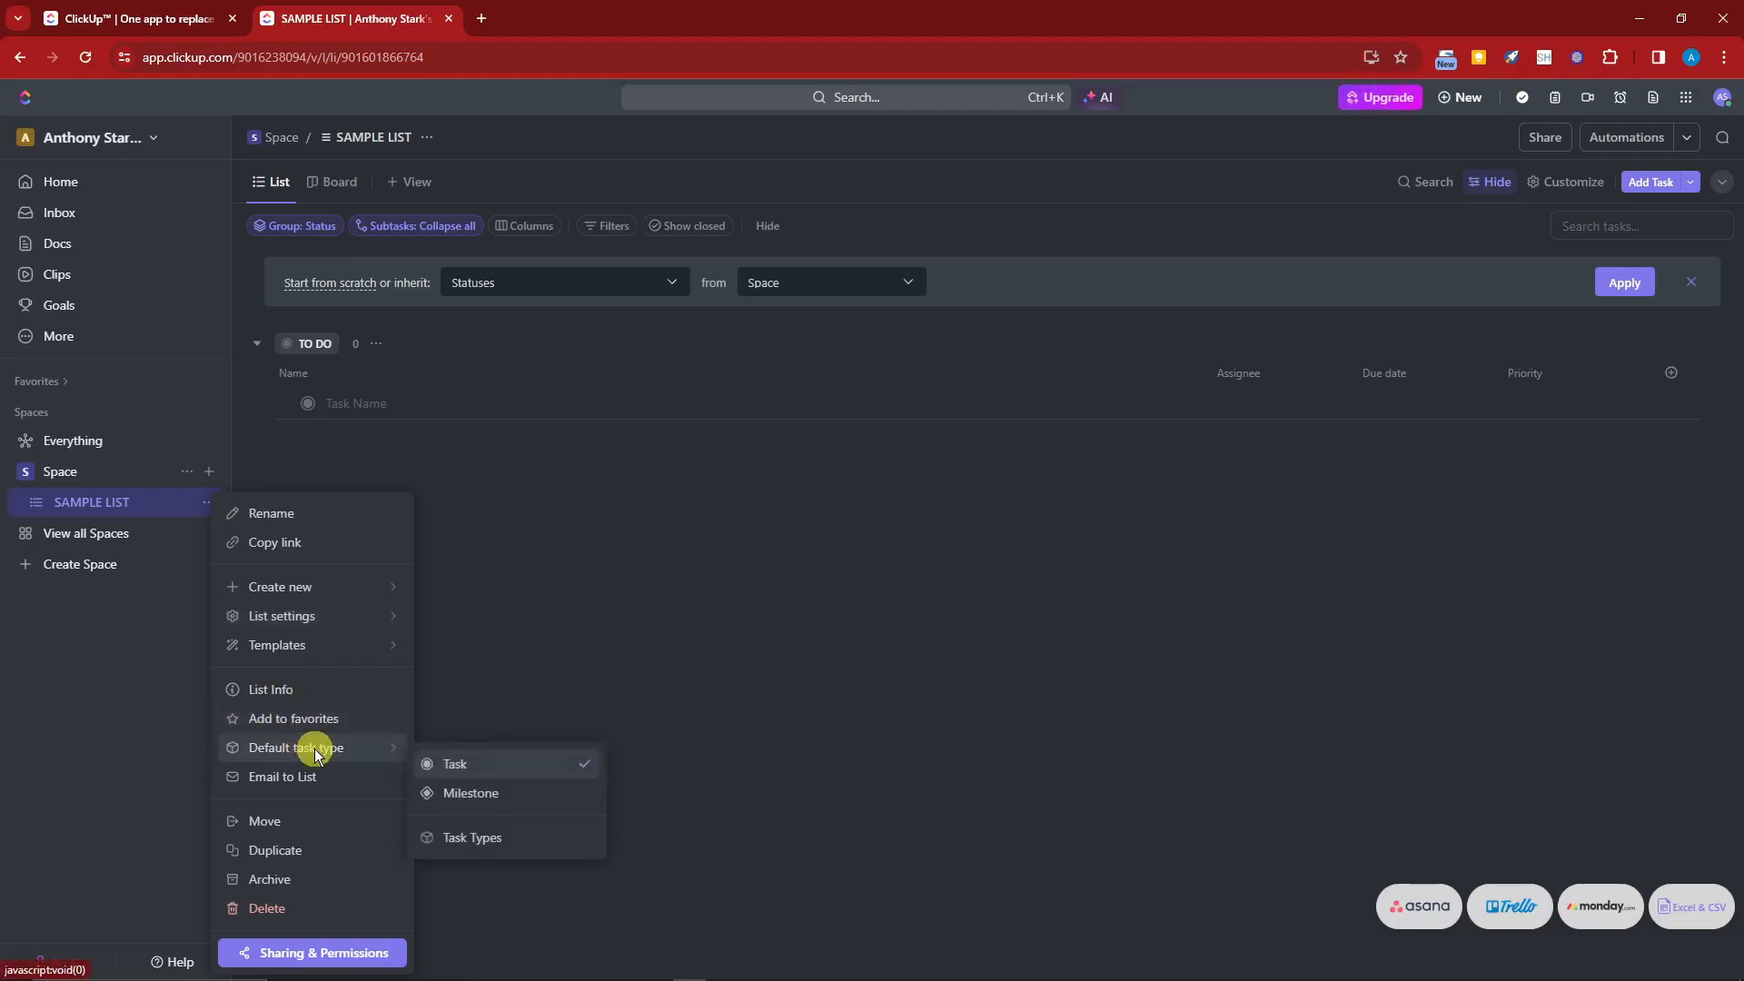
{"action": "left_click", "coordinate": [145, 732]}
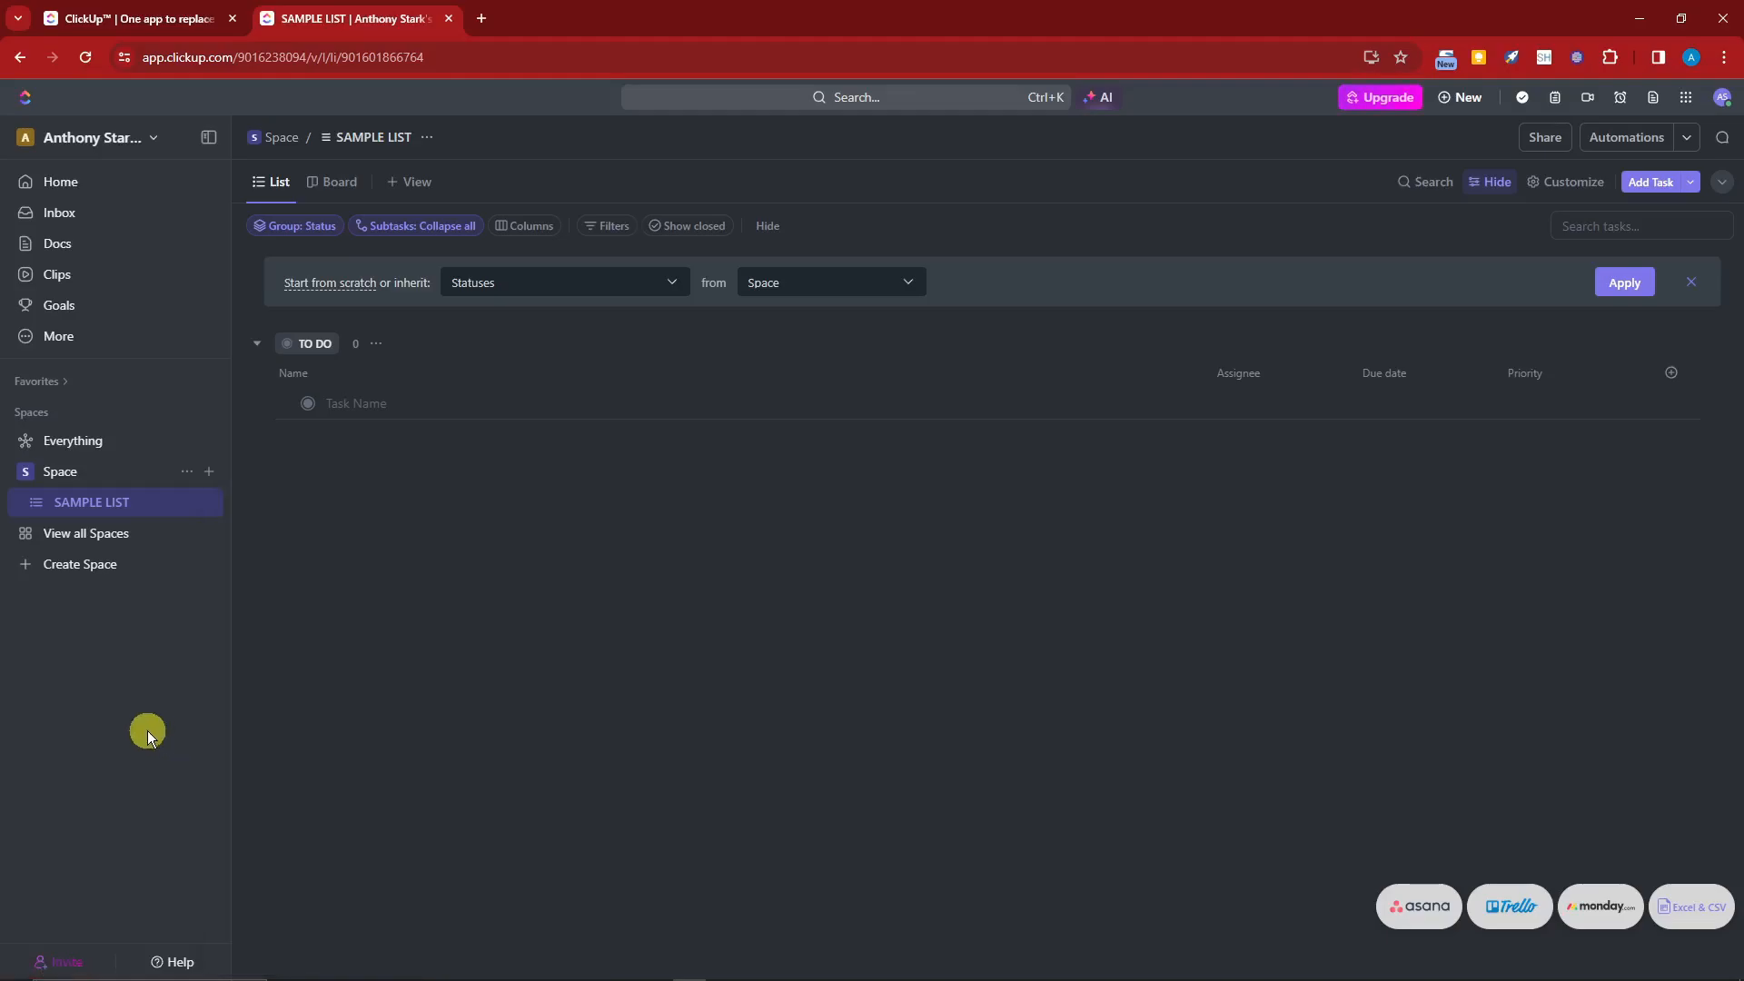
{"action": "left_click", "coordinate": [37, 502]}
{"action": "left_click", "coordinate": [95, 547]}
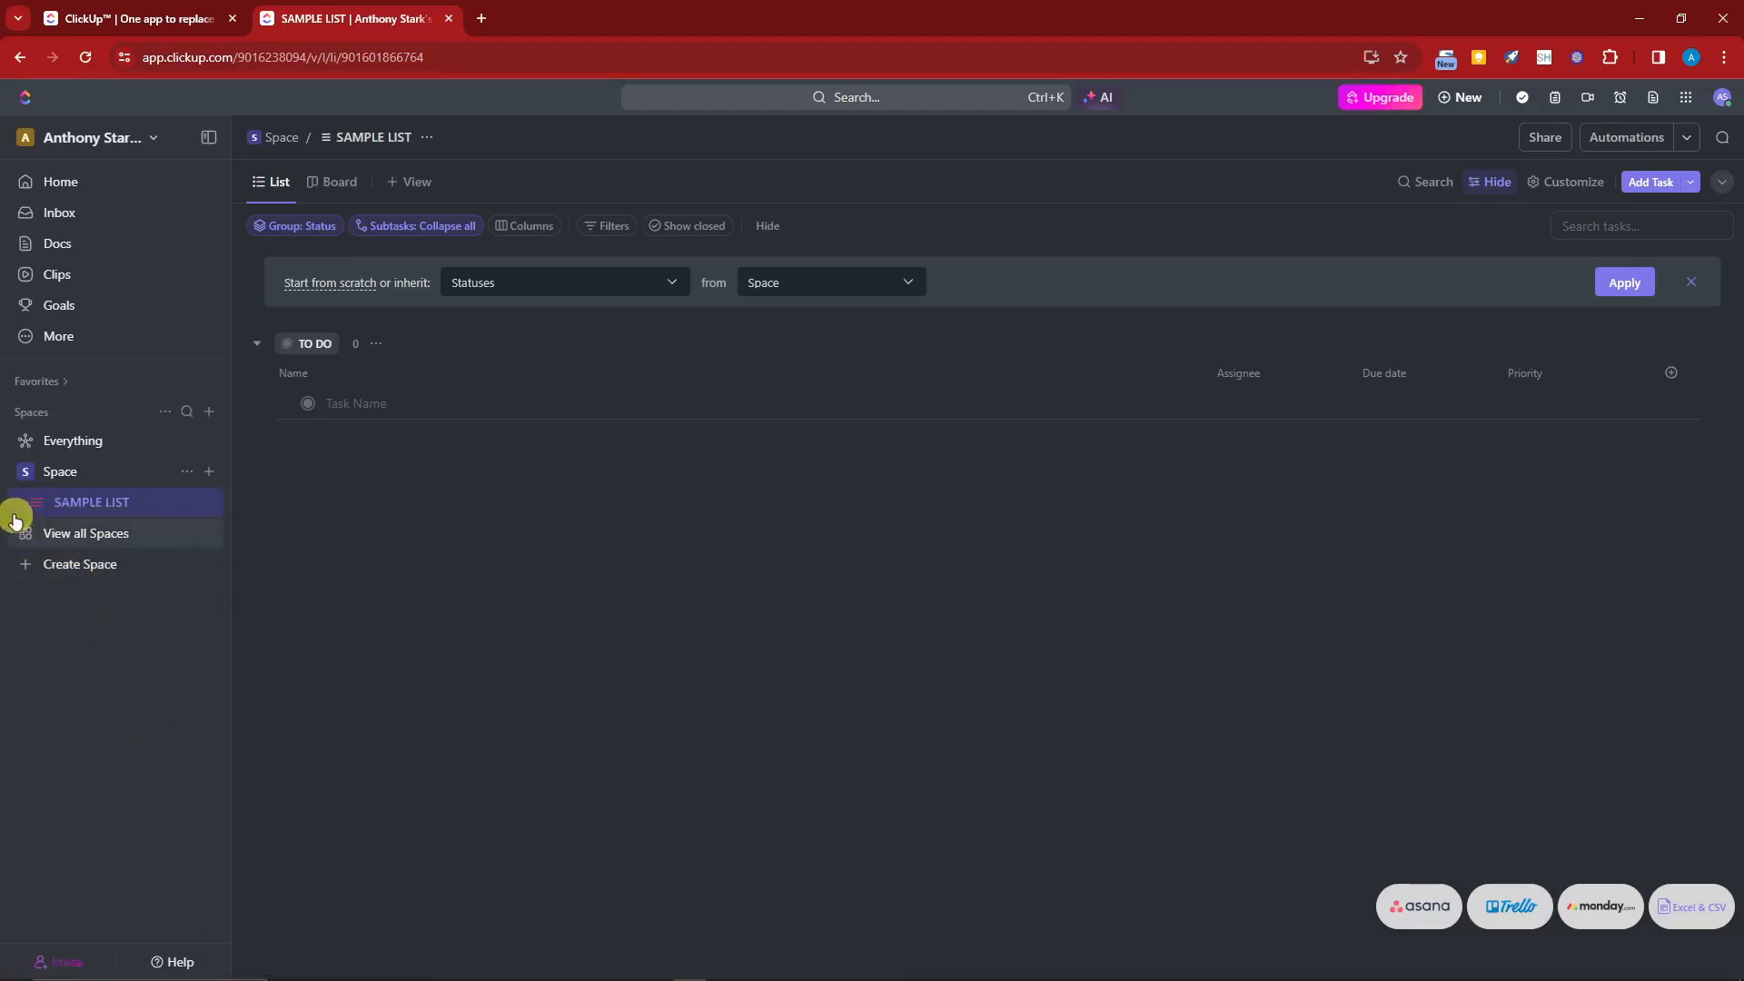
{"action": "left_click", "coordinate": [35, 504]}
{"action": "left_click", "coordinate": [128, 548]}
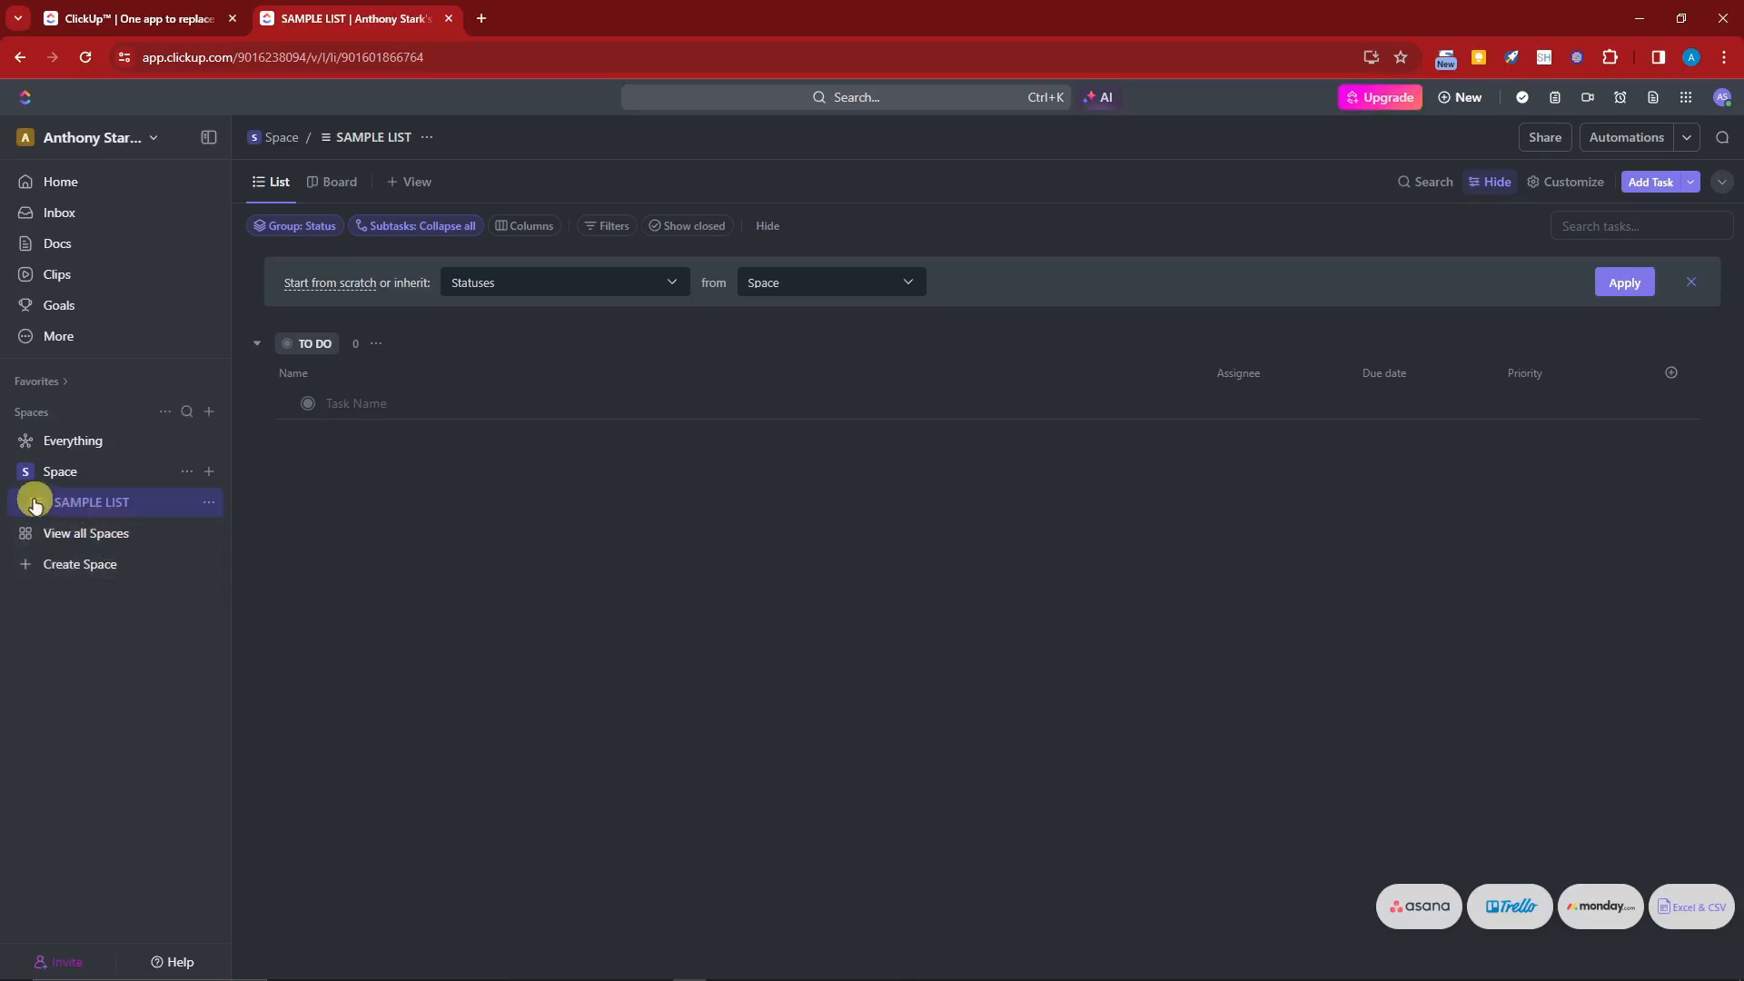
{"action": "left_click", "coordinate": [209, 473]}
Step: Create a second list named SAMPLE LIST 2 in Space and try to drag it above the first list
{"action": "left_click", "coordinate": [209, 471]}
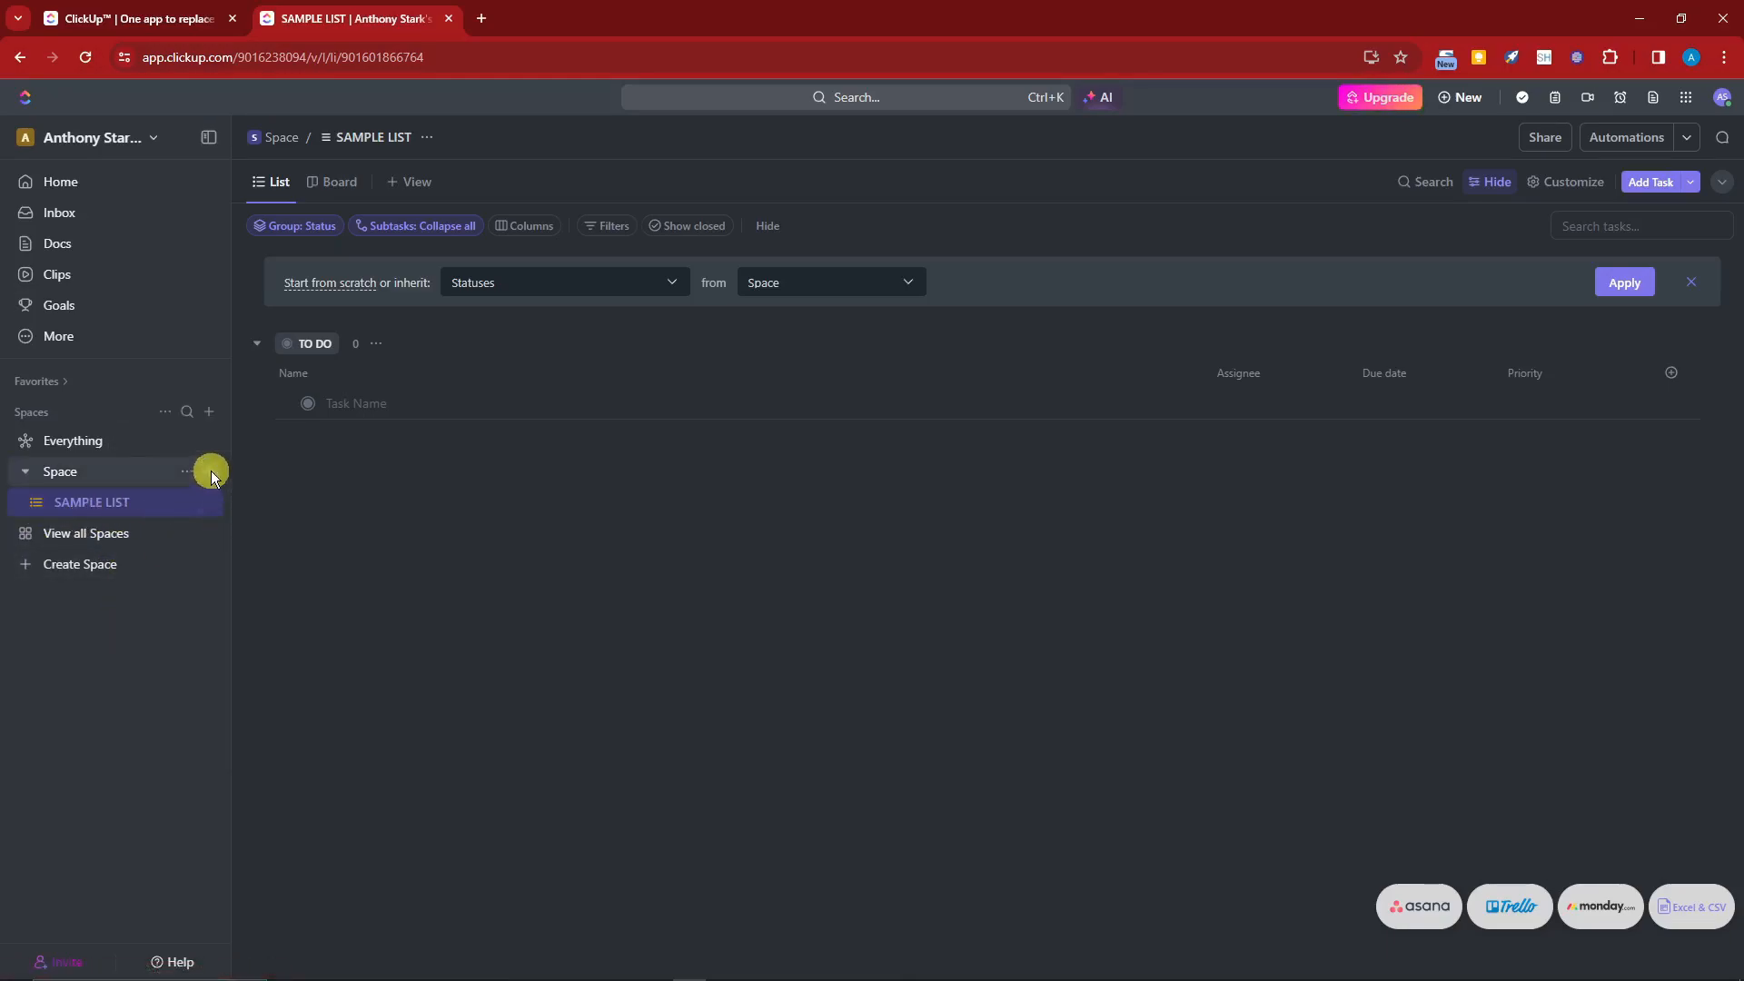
{"action": "left_click", "coordinate": [211, 470]}
{"action": "left_click", "coordinate": [280, 505]}
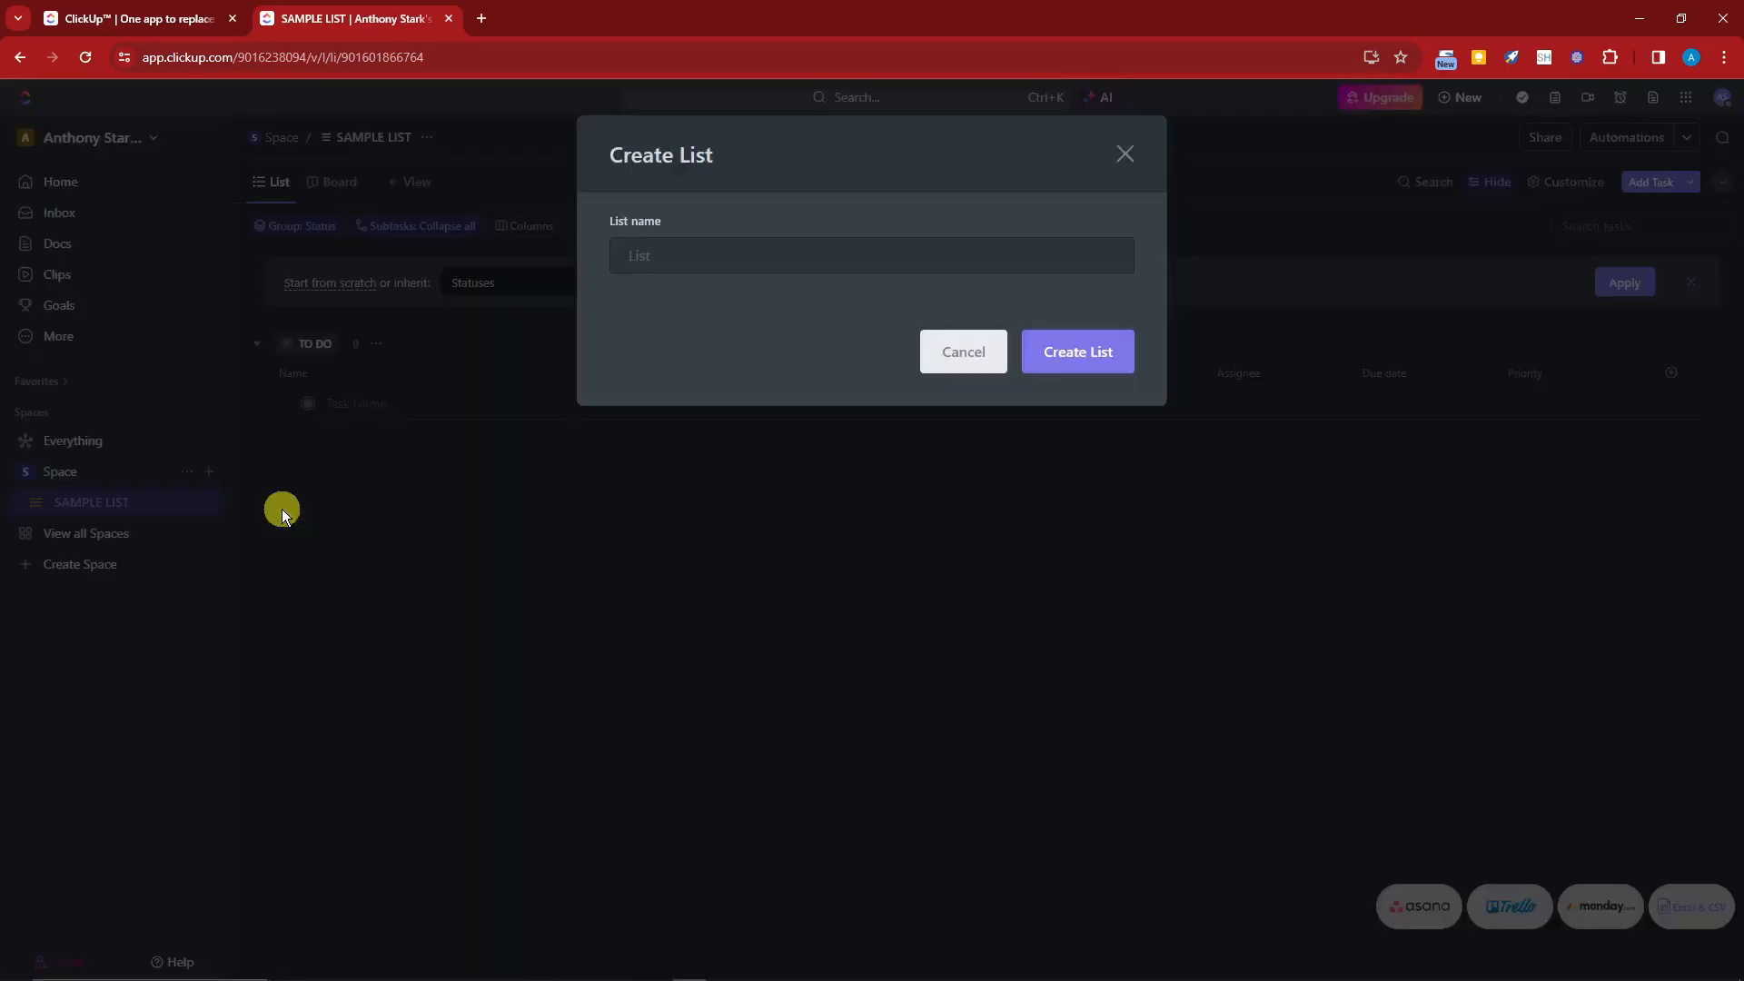
{"action": "type", "text": "SAMPLE LIST 2"}
{"action": "left_click", "coordinate": [1090, 365]}
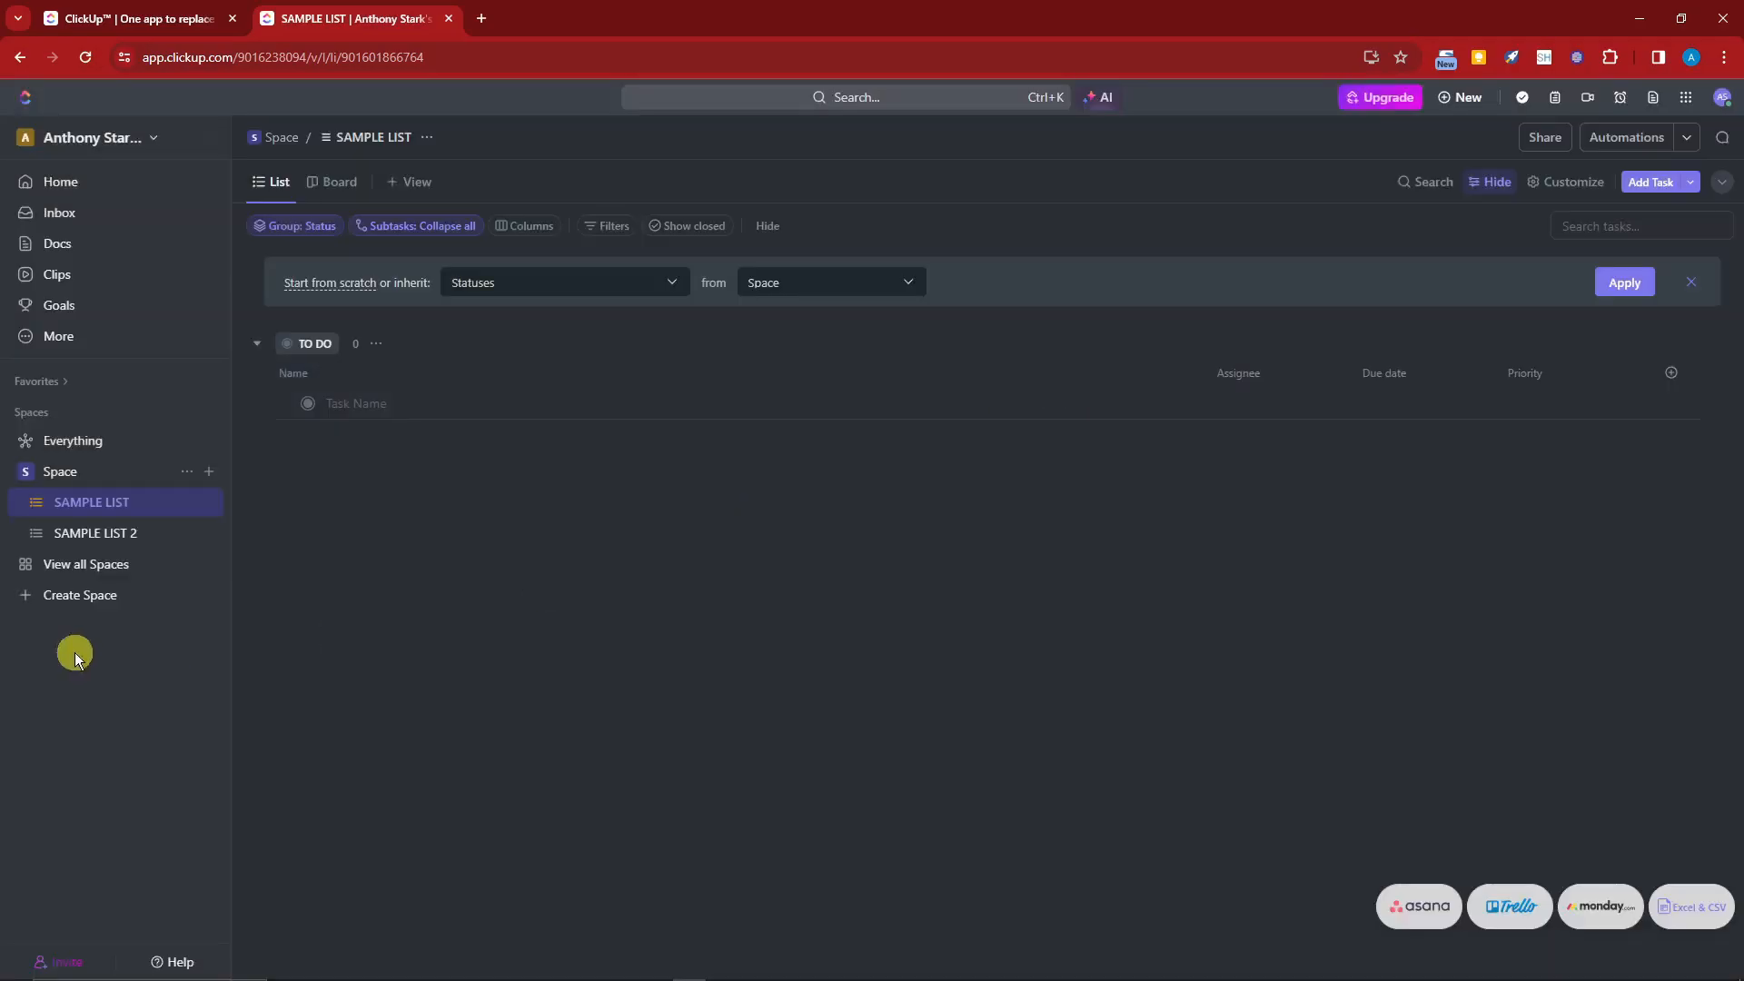
{"action": "left_click_drag", "start_coordinate": [173, 531], "coordinate": [171, 502]}
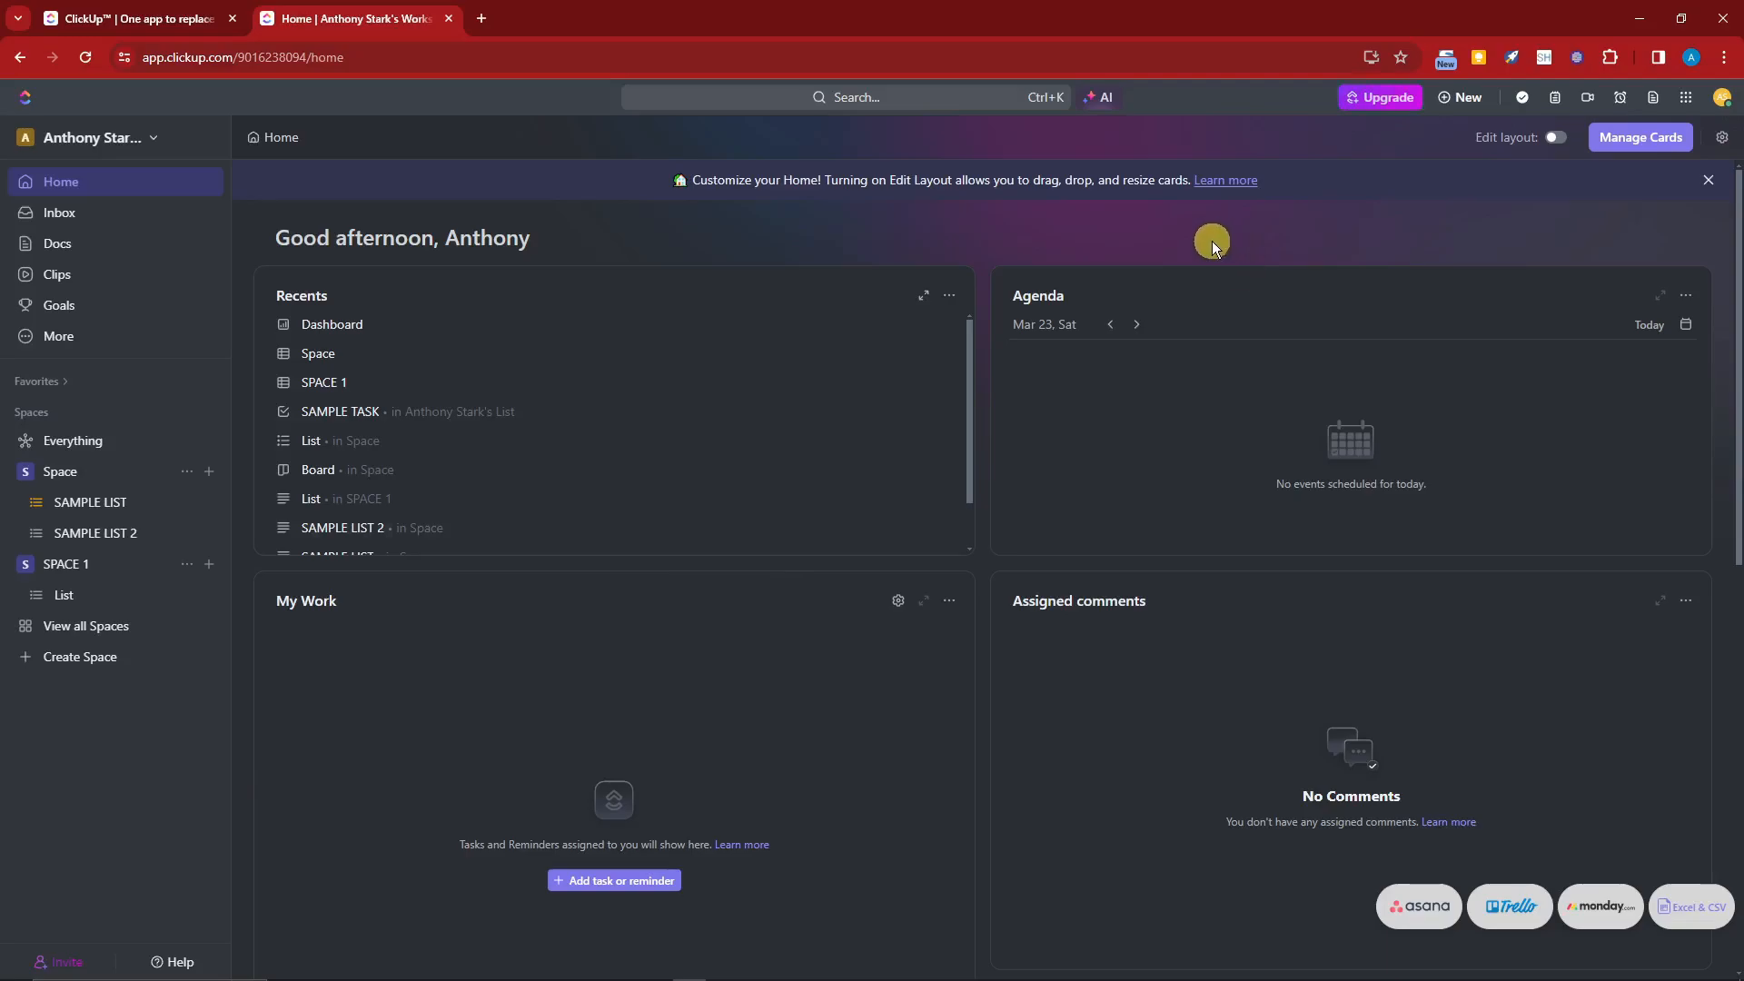
Step: Pin Dashboards to the sidebar and open the Dashboards page
{"action": "mouse_move", "coordinate": [59, 336]}
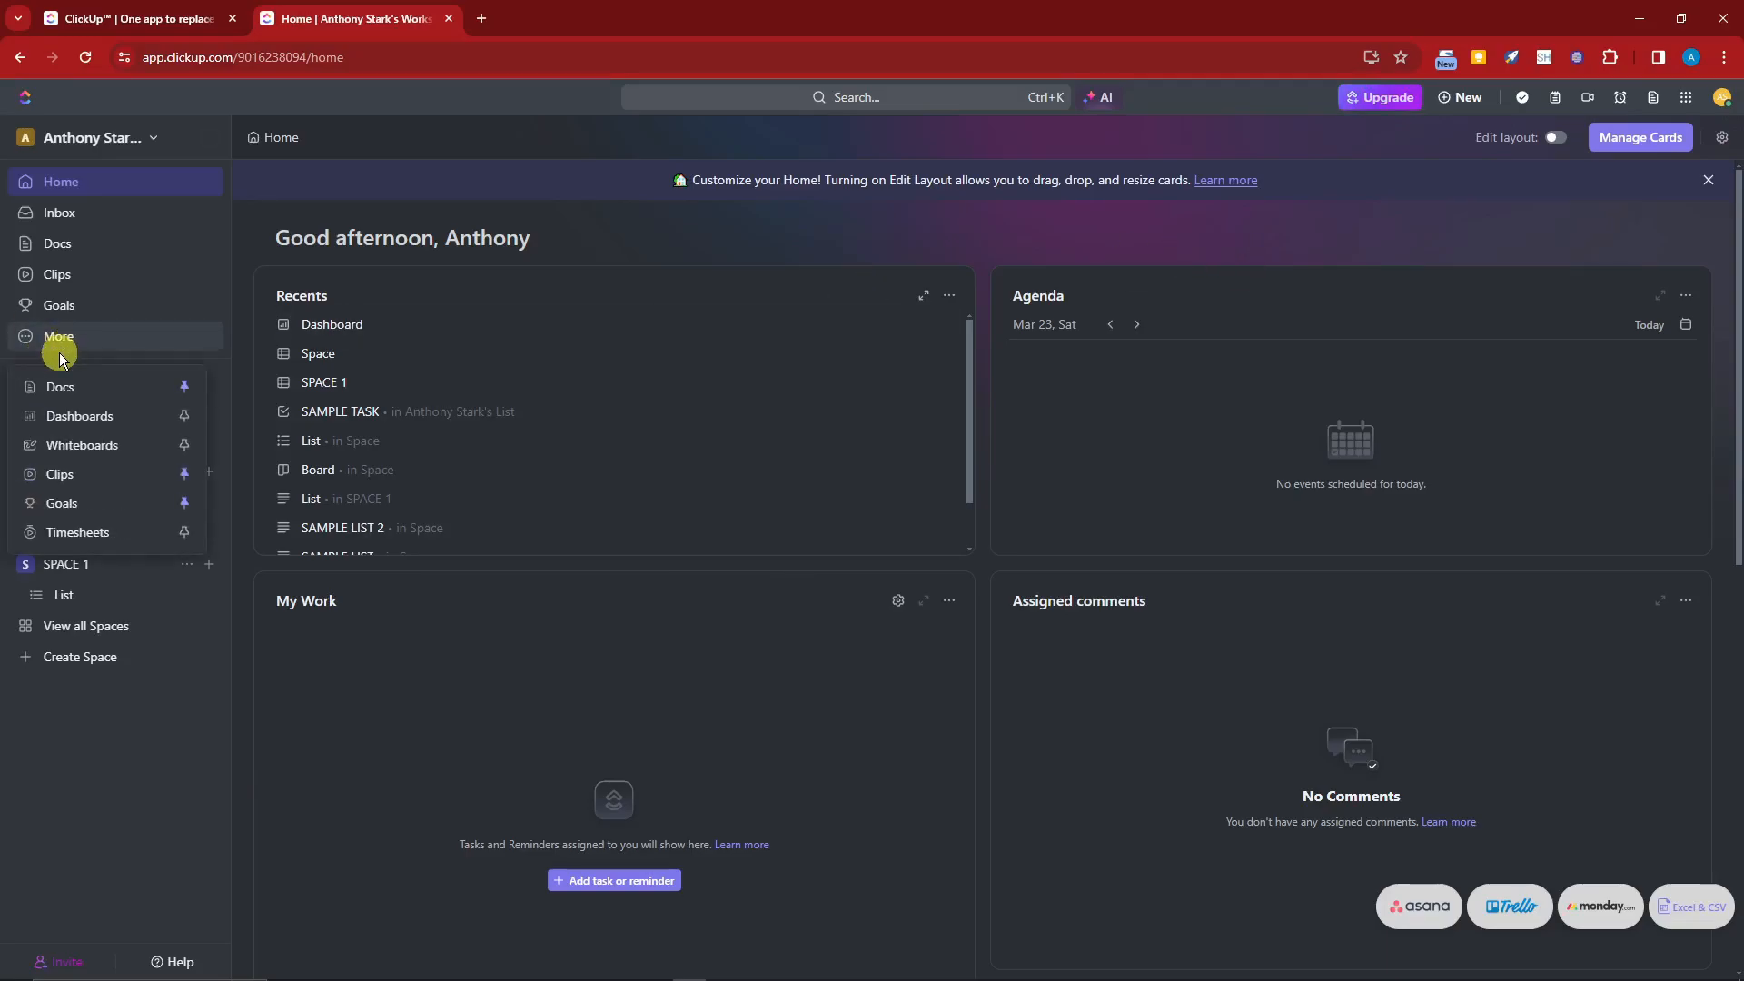
{"action": "left_click", "coordinate": [184, 416]}
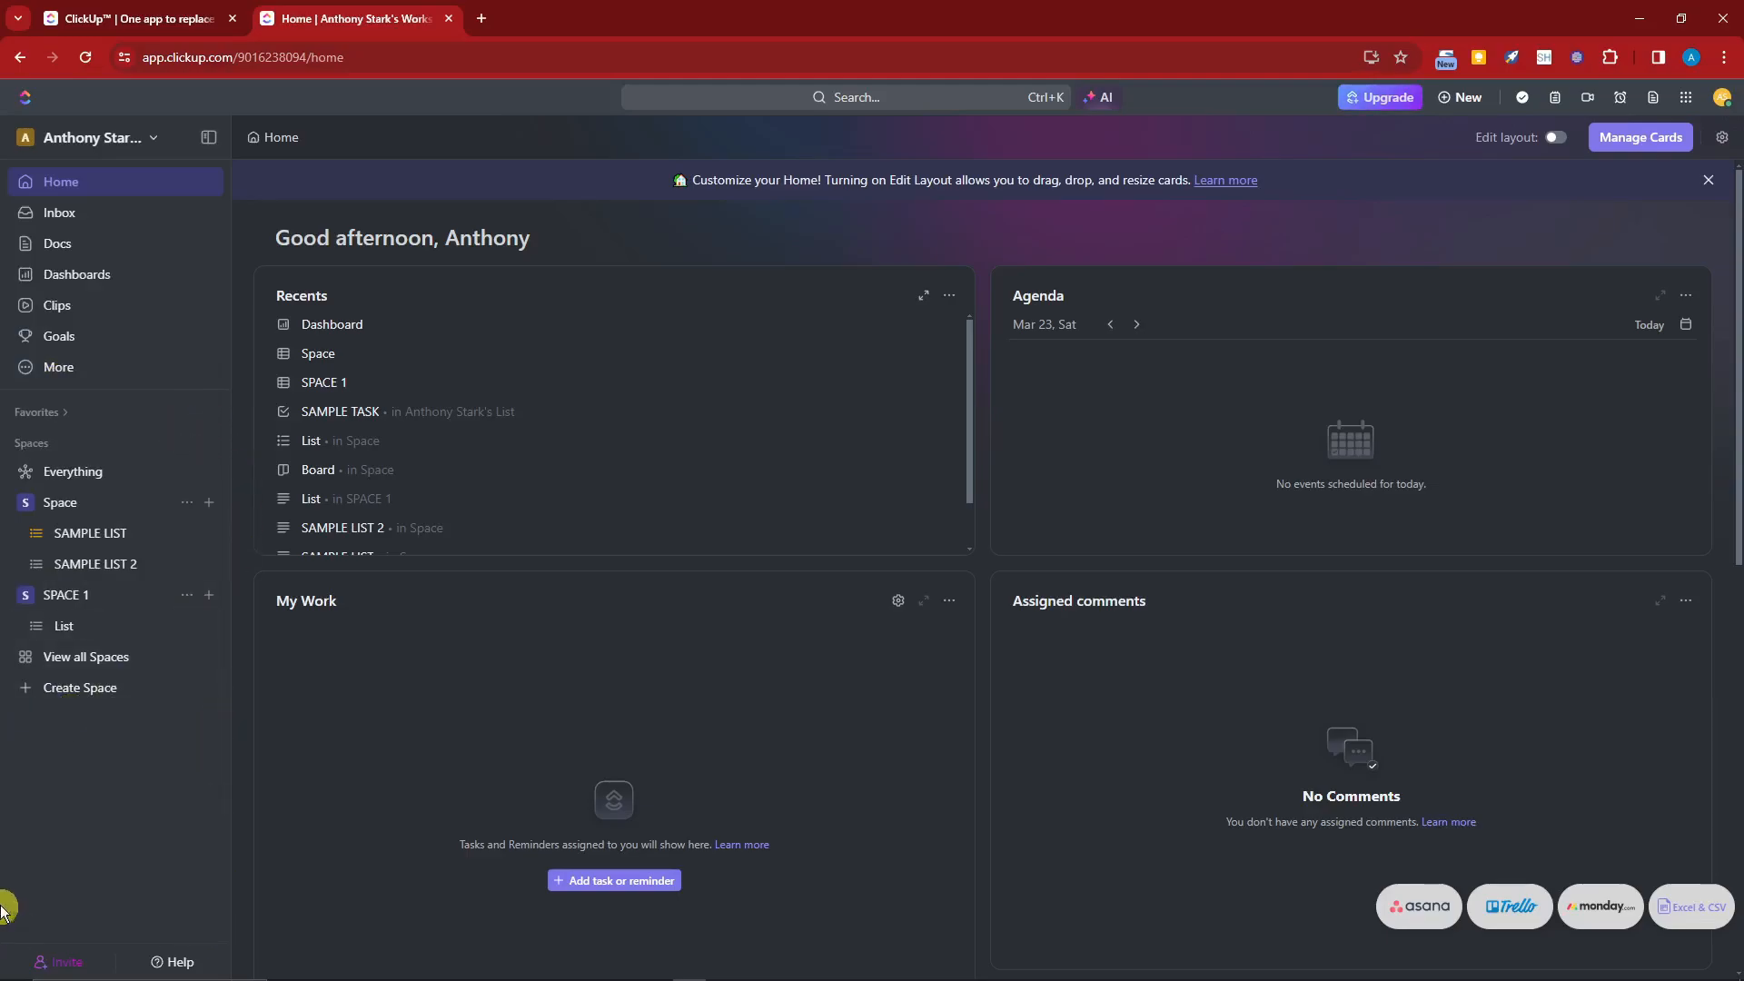
{"action": "left_click", "coordinate": [86, 275]}
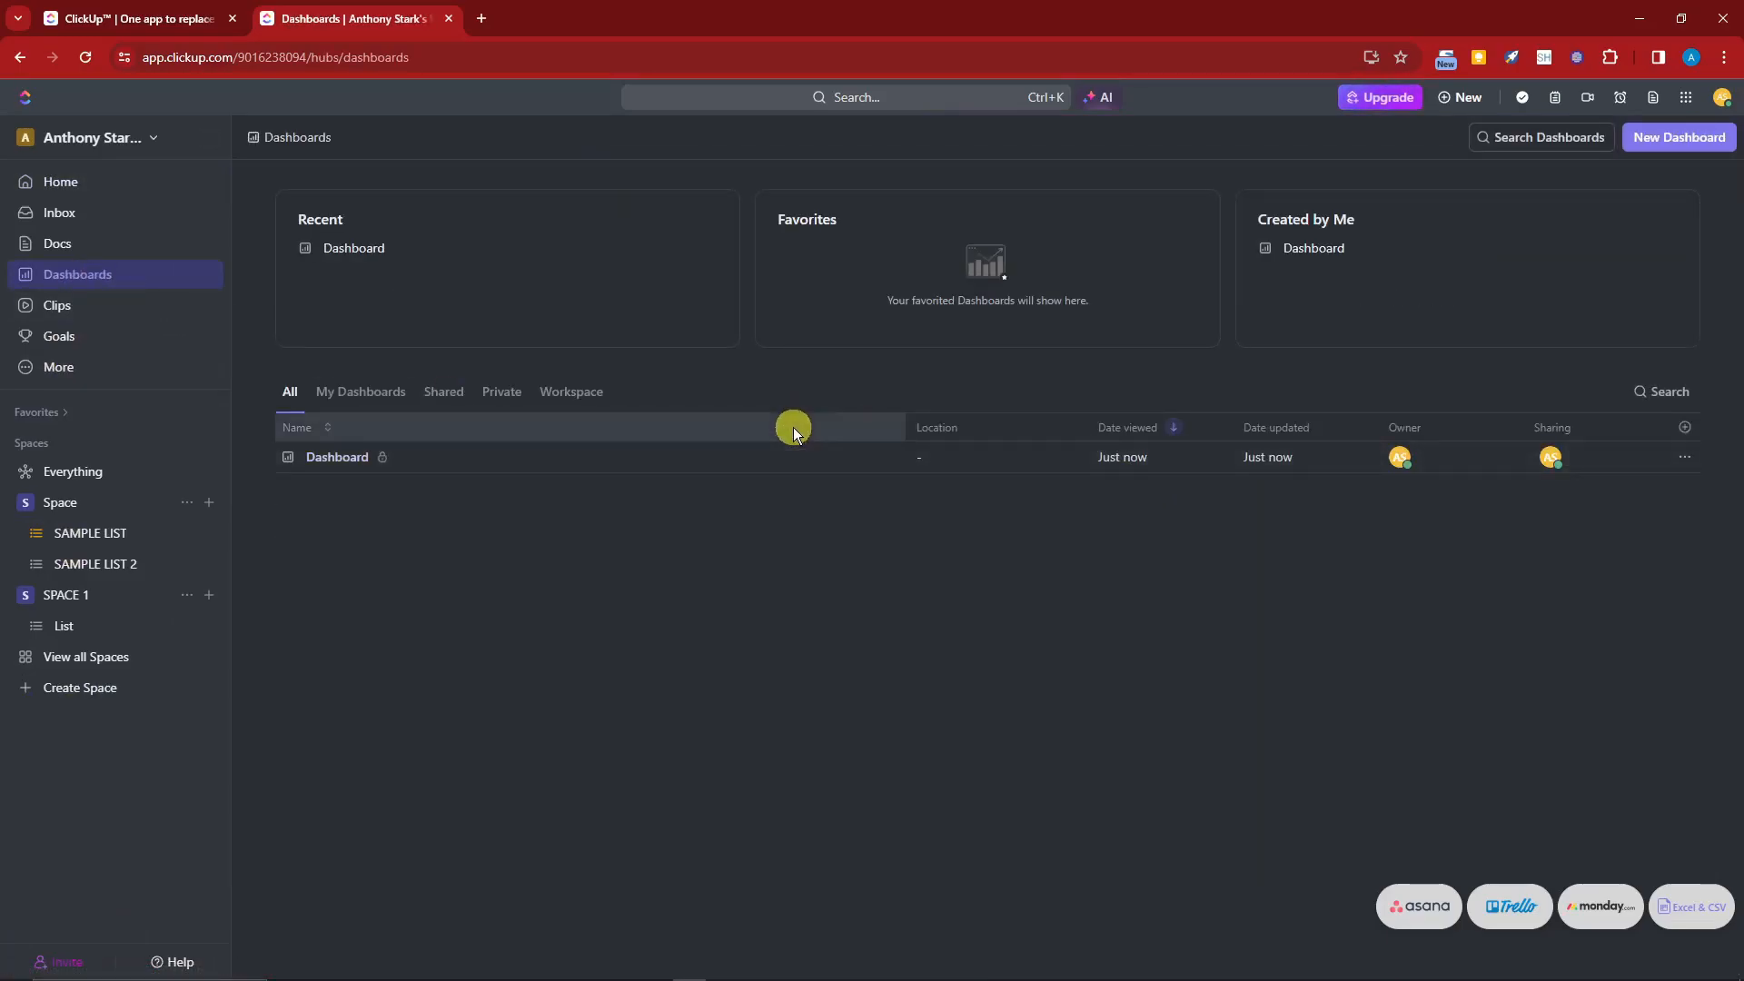
Step: Create a new dashboard from the Simple Dashboard template with SPACE 1 as its location
{"action": "left_click", "coordinate": [1678, 137]}
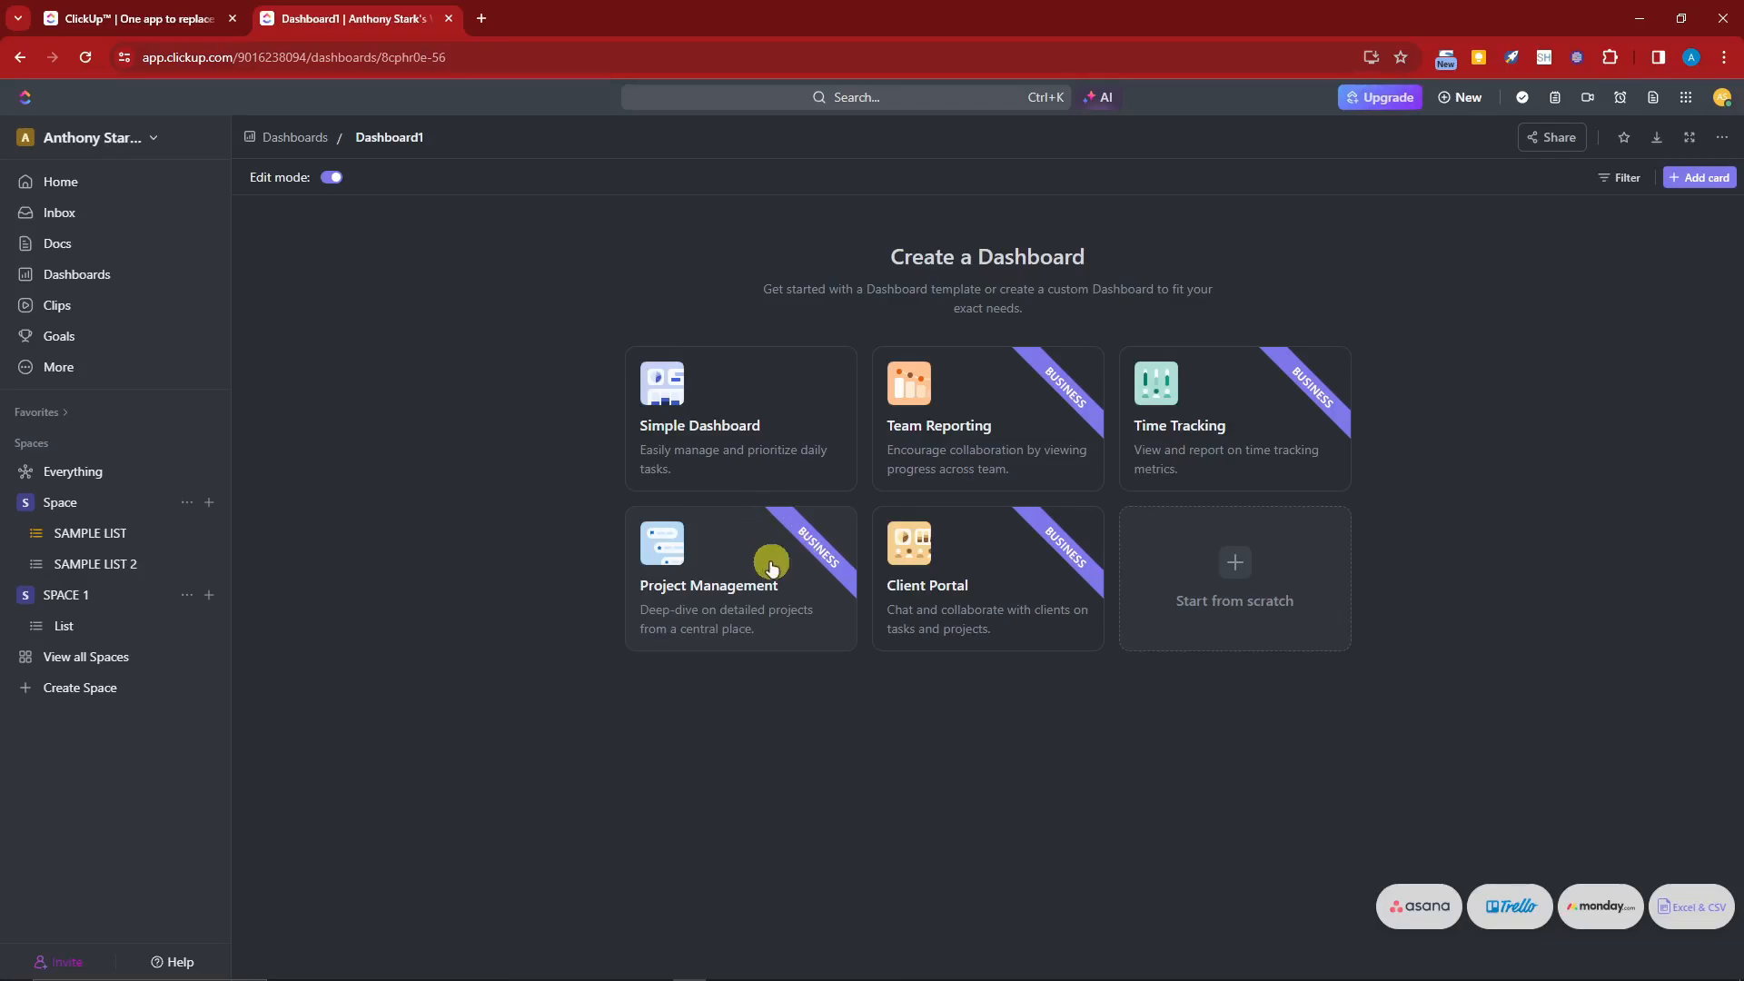
{"action": "left_click", "coordinate": [773, 414]}
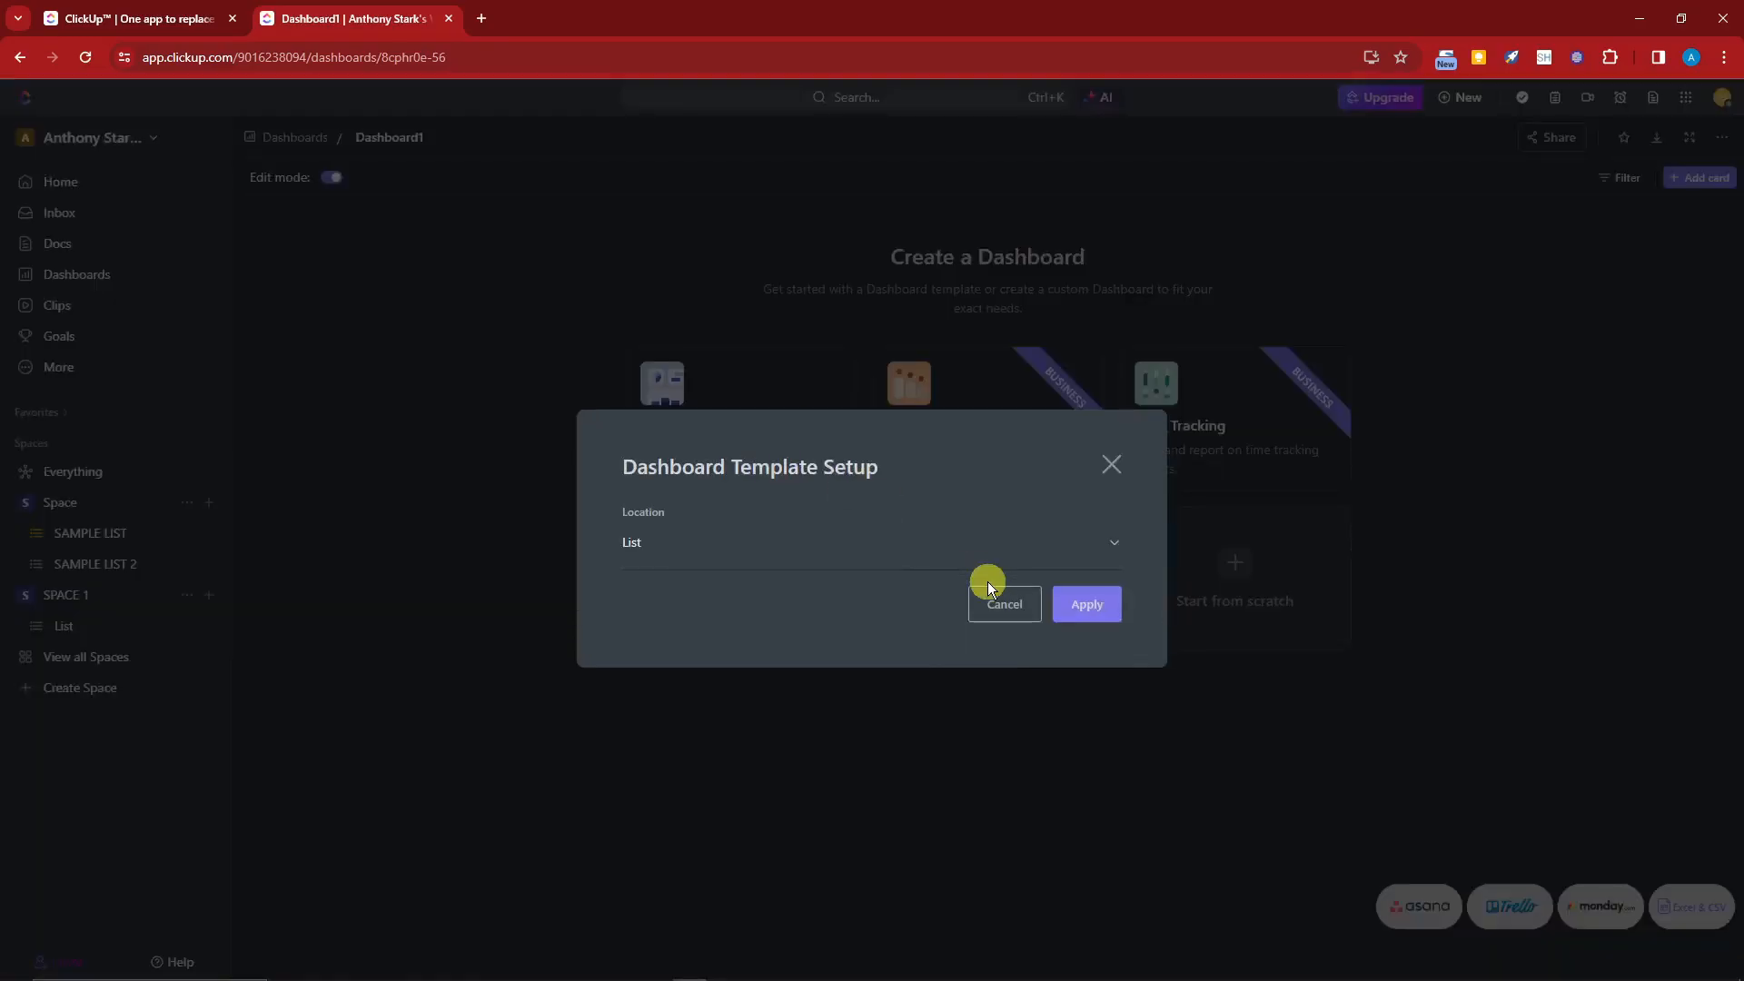
{"action": "left_click", "coordinate": [816, 563]}
{"action": "left_click", "coordinate": [755, 527]}
{"action": "left_click", "coordinate": [639, 537]}
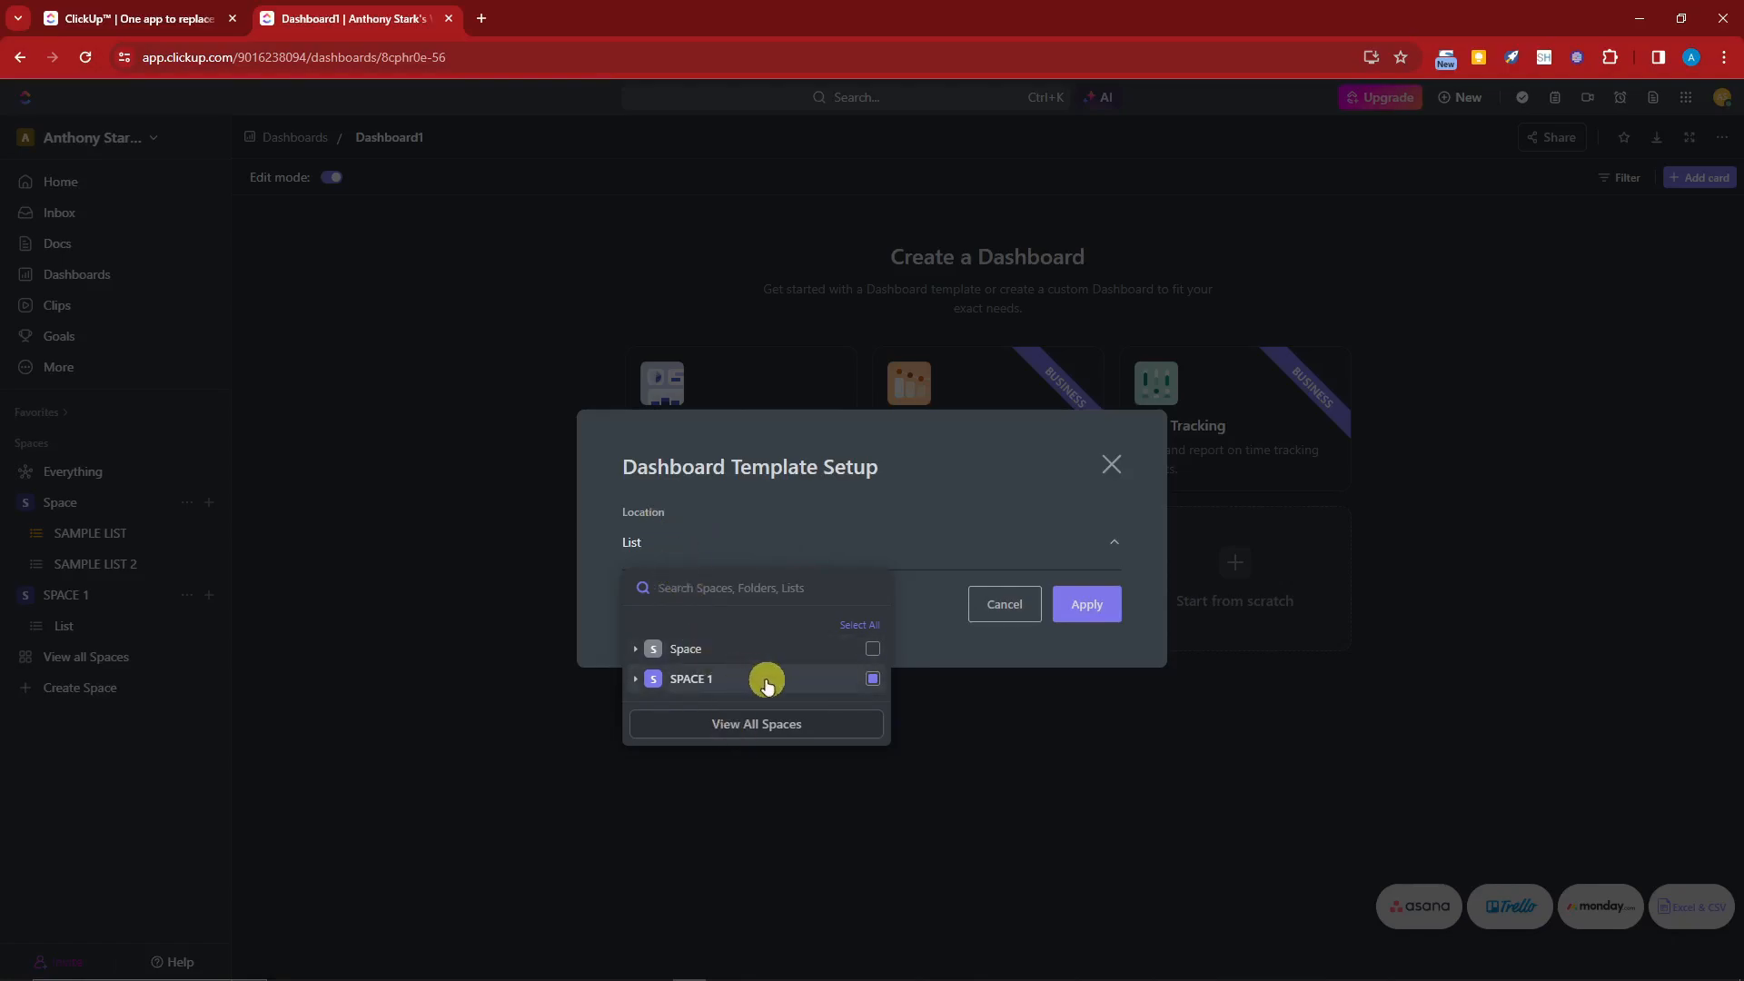
{"action": "left_click", "coordinate": [1090, 611]}
{"action": "left_click", "coordinate": [1084, 603]}
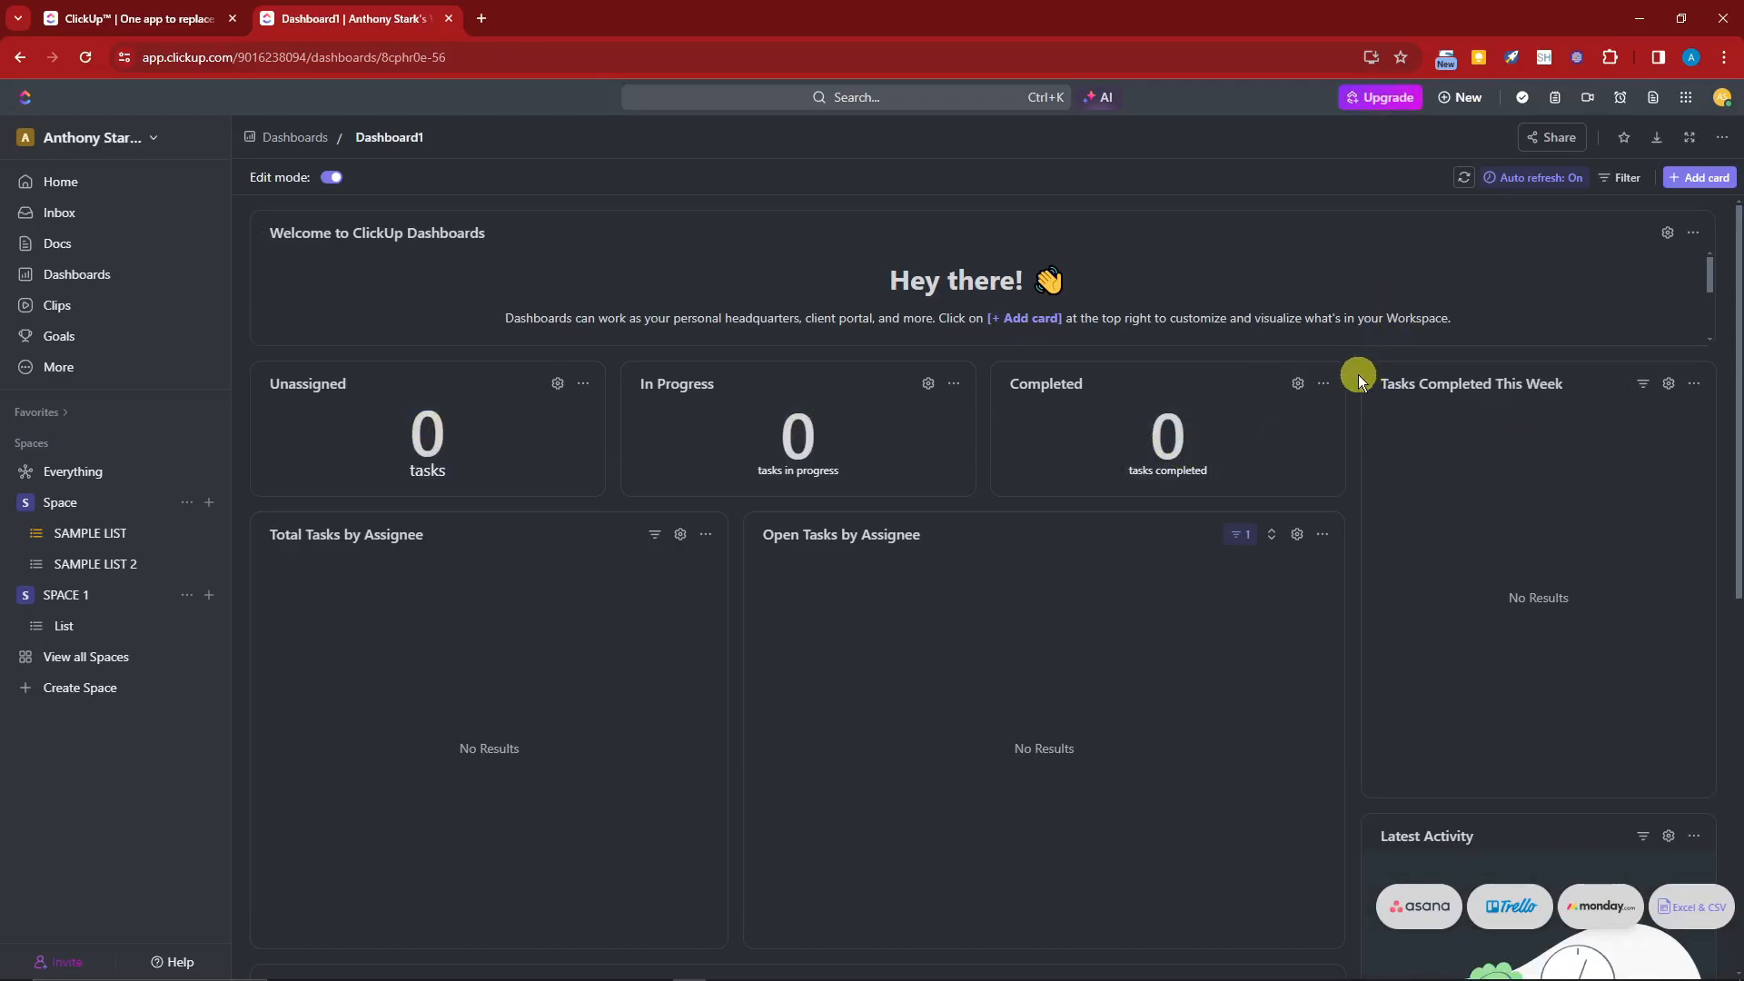
Step: Browse the dashboard cards and the Add card categories without adding a card
{"action": "scroll", "coordinate": [1355, 375], "scroll_direction": "down", "scroll_amount": 3}
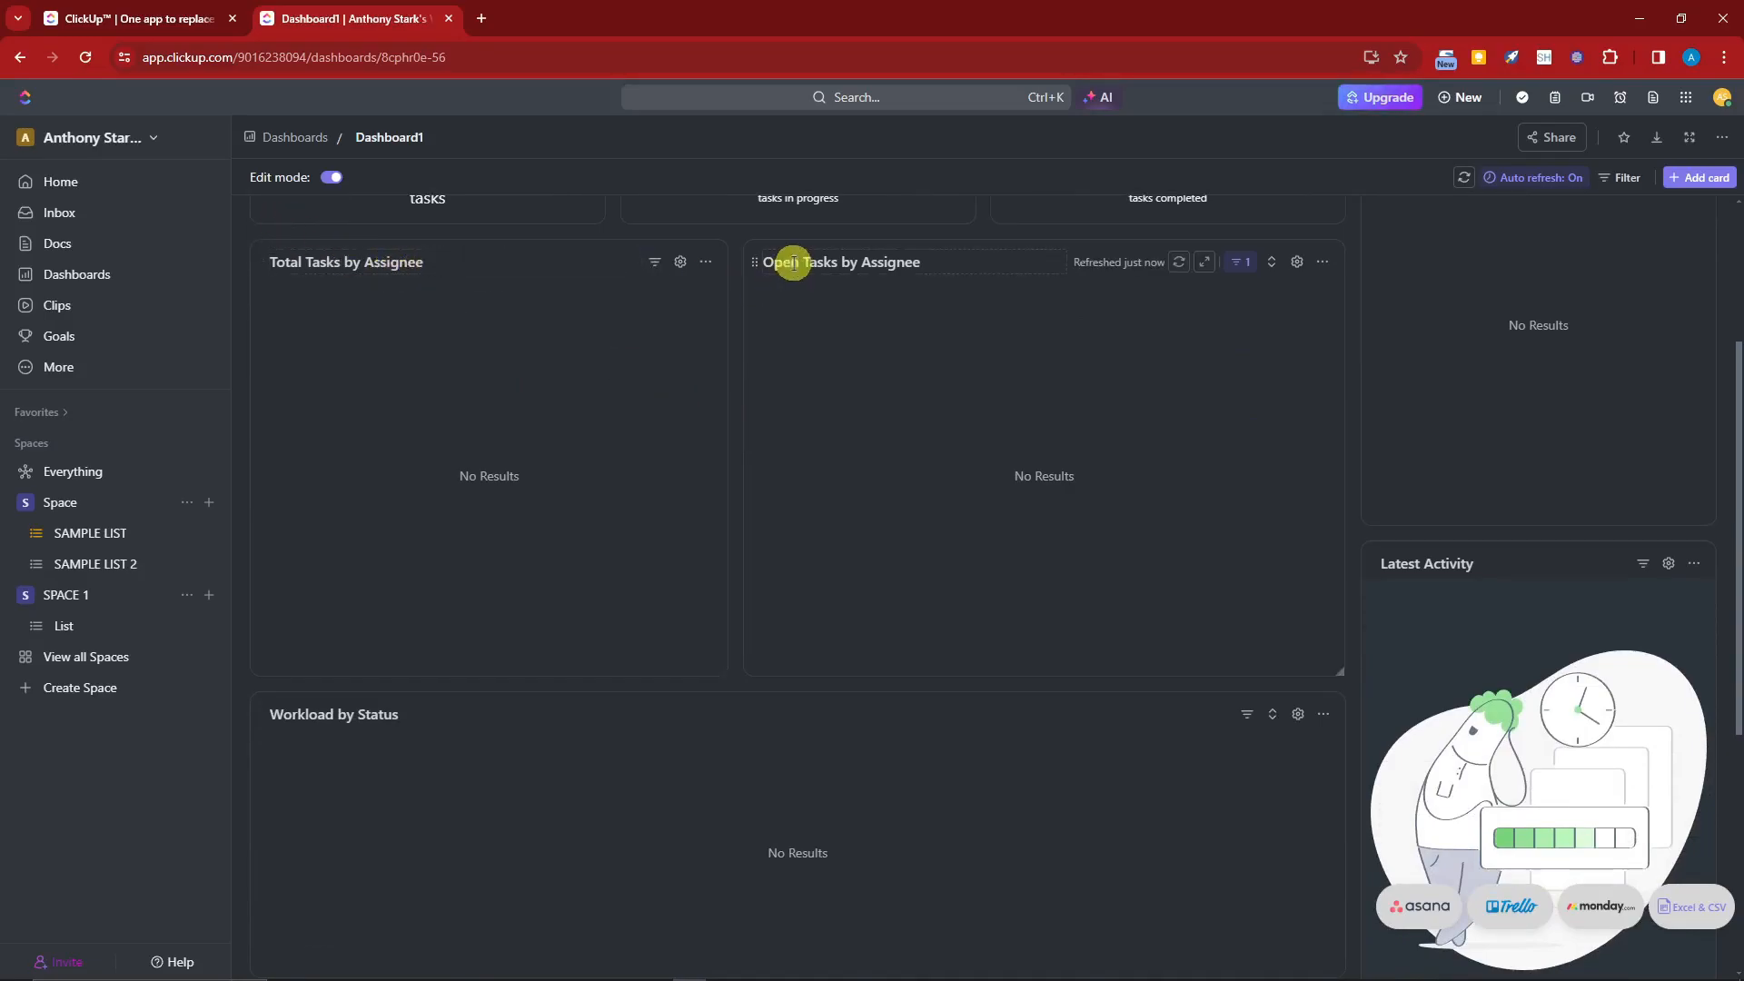
{"action": "scroll", "coordinate": [736, 427], "scroll_direction": "down", "scroll_amount": 5}
{"action": "scroll", "coordinate": [747, 584], "scroll_direction": "up", "scroll_amount": 8}
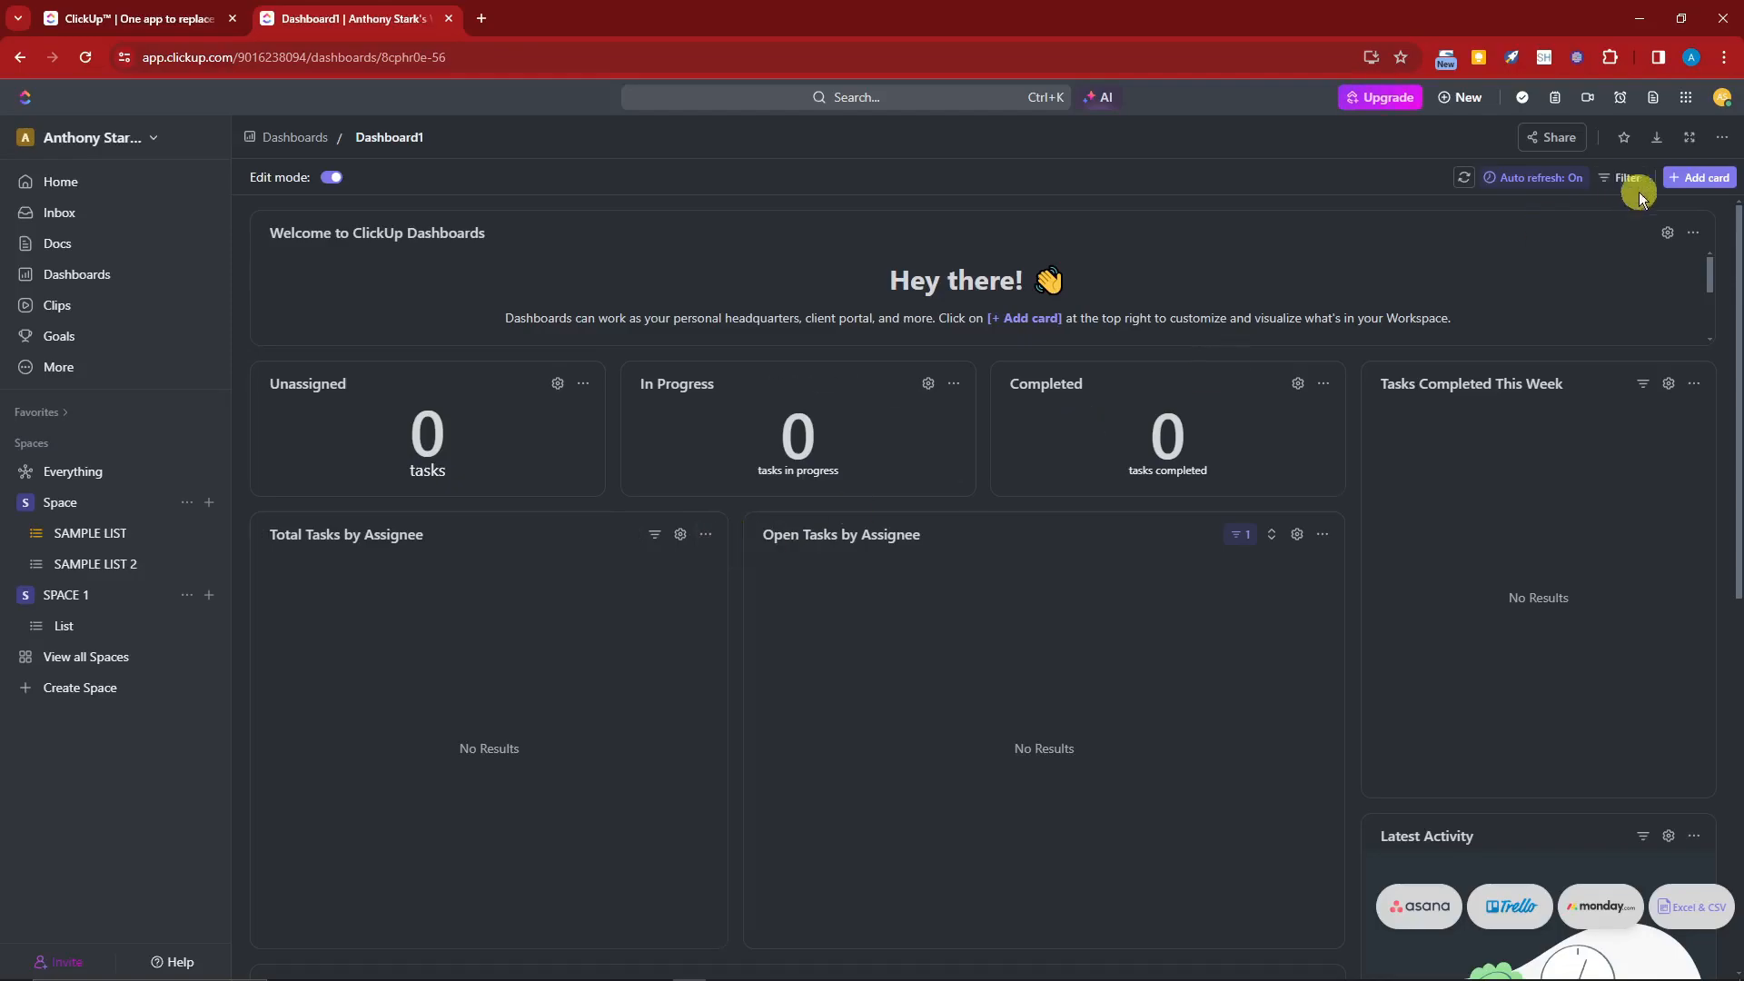
{"action": "left_click", "coordinate": [1680, 182]}
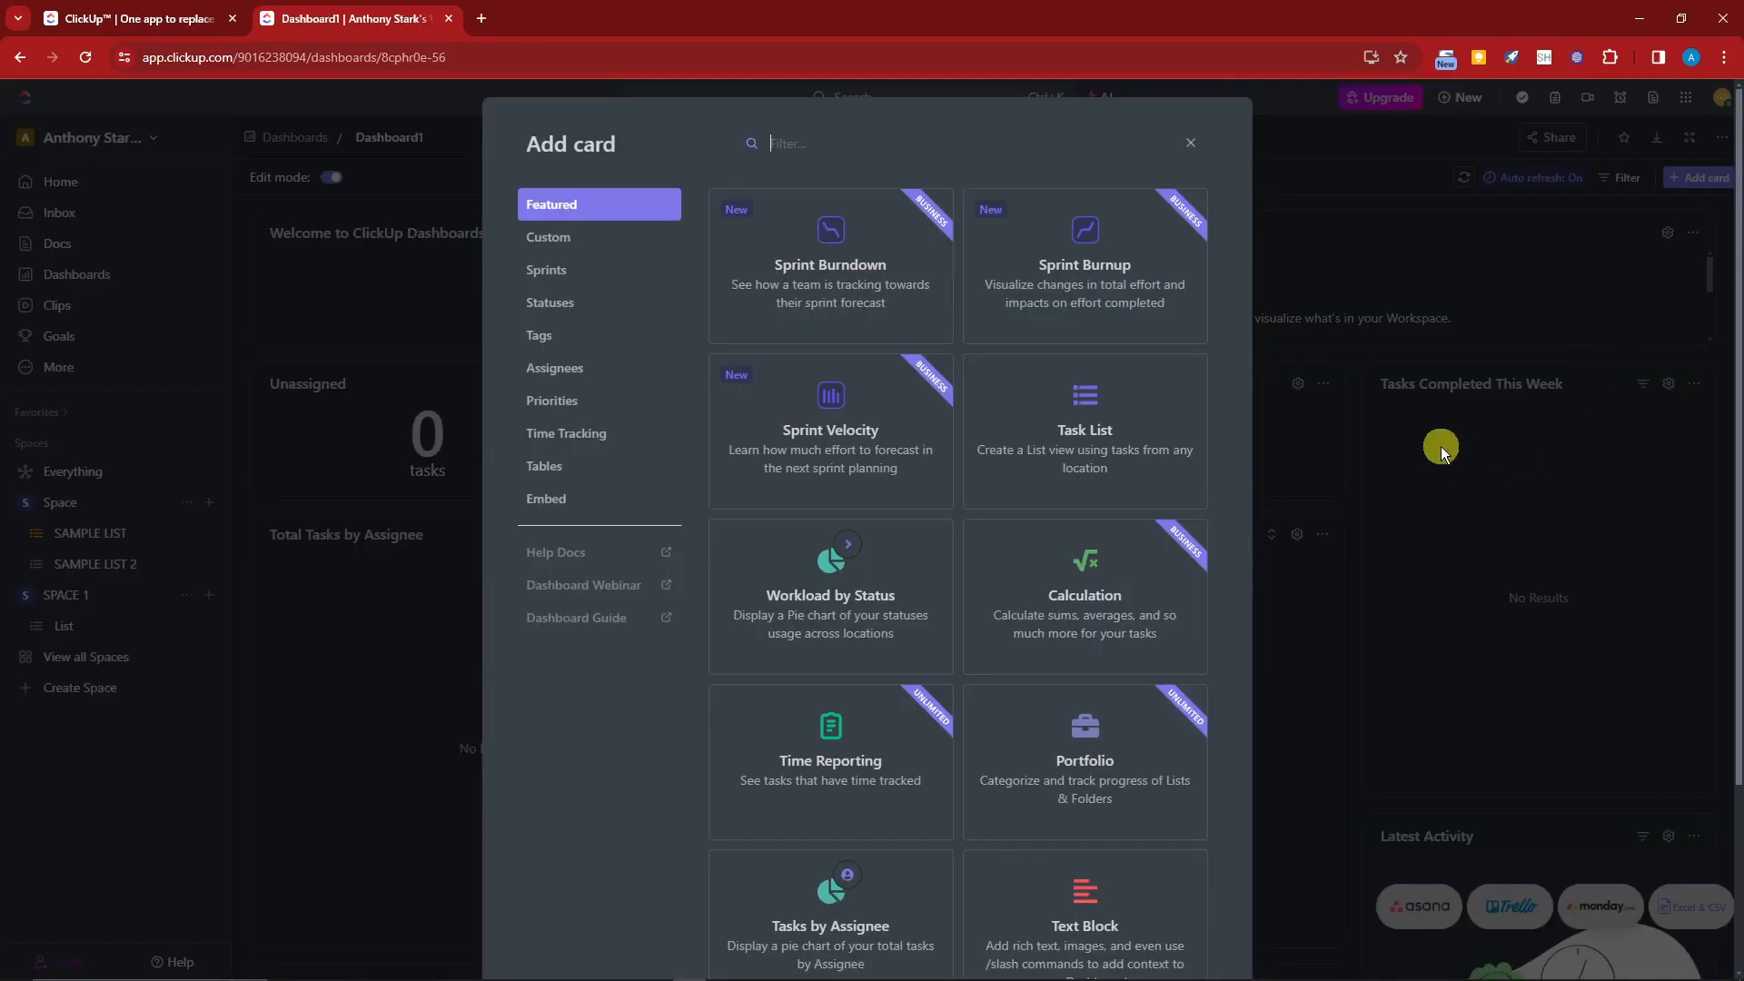
{"action": "left_click", "coordinate": [608, 238]}
{"action": "left_click", "coordinate": [616, 308]}
{"action": "left_click", "coordinate": [609, 335]}
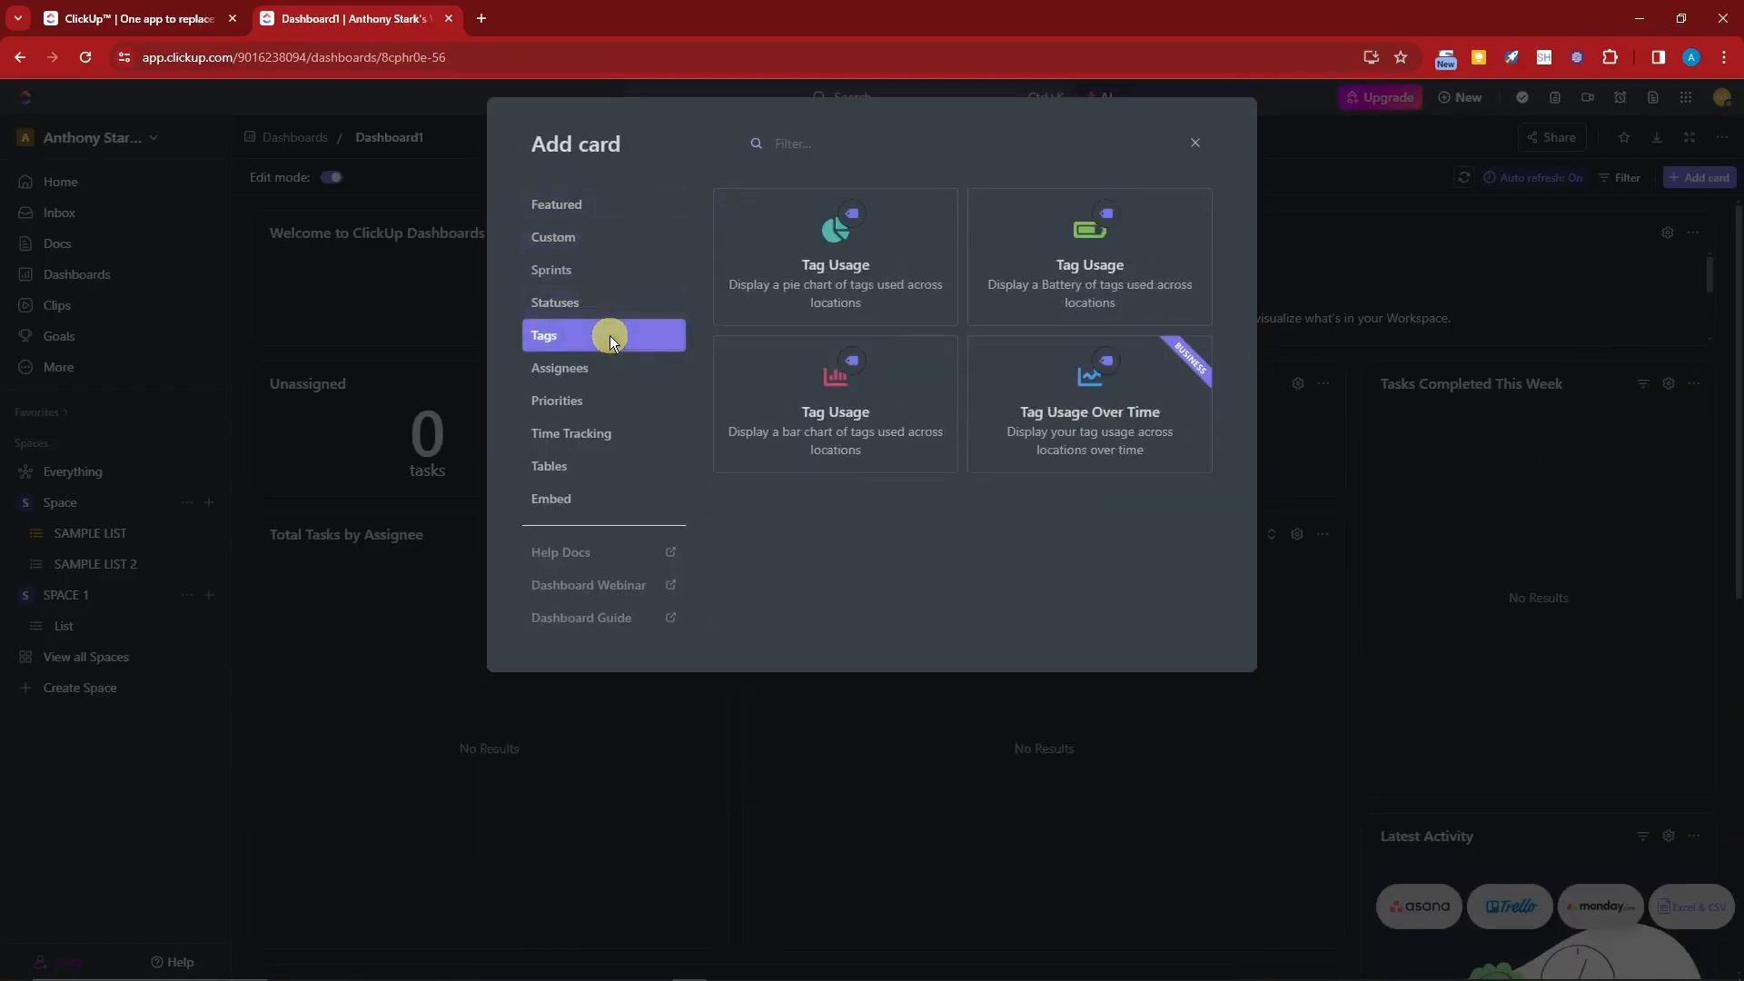
{"action": "left_click", "coordinate": [607, 405]}
{"action": "left_click", "coordinate": [612, 438]}
{"action": "left_click", "coordinate": [612, 501]}
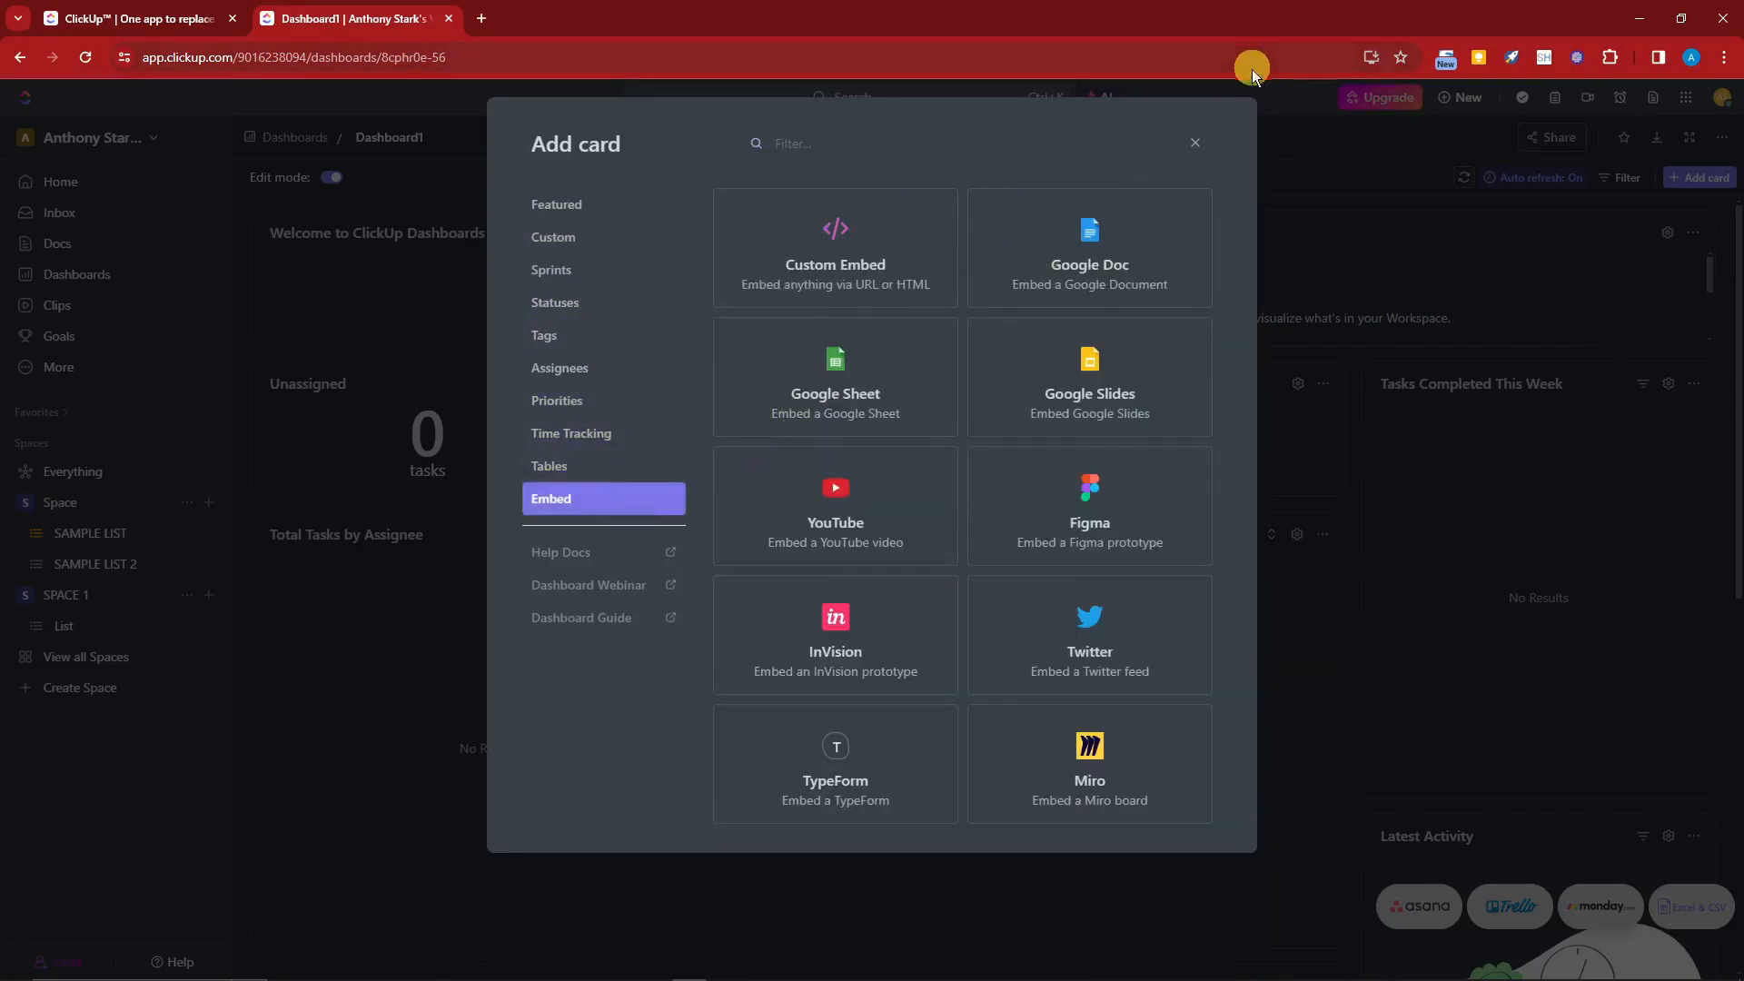
{"action": "left_click", "coordinate": [1195, 142]}
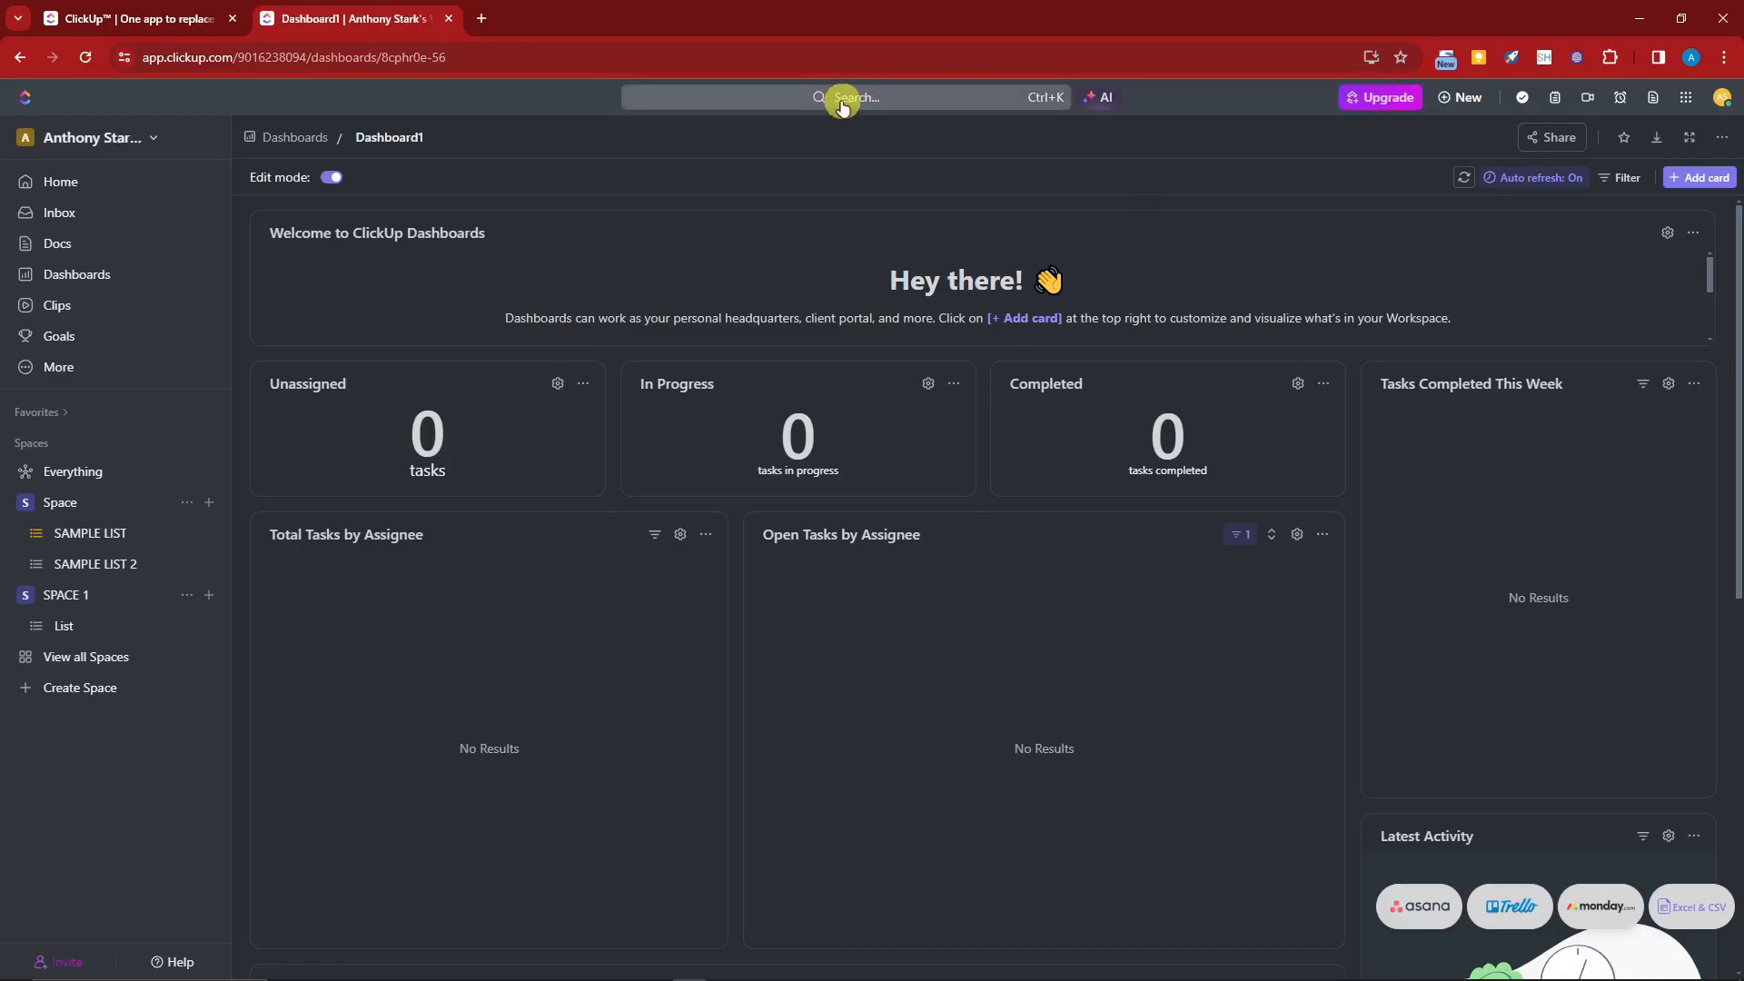
Step: Unpin Dashboards from the sidebar and open the Dashboards page through the command search for dashboard
{"action": "left_click", "coordinate": [60, 367]}
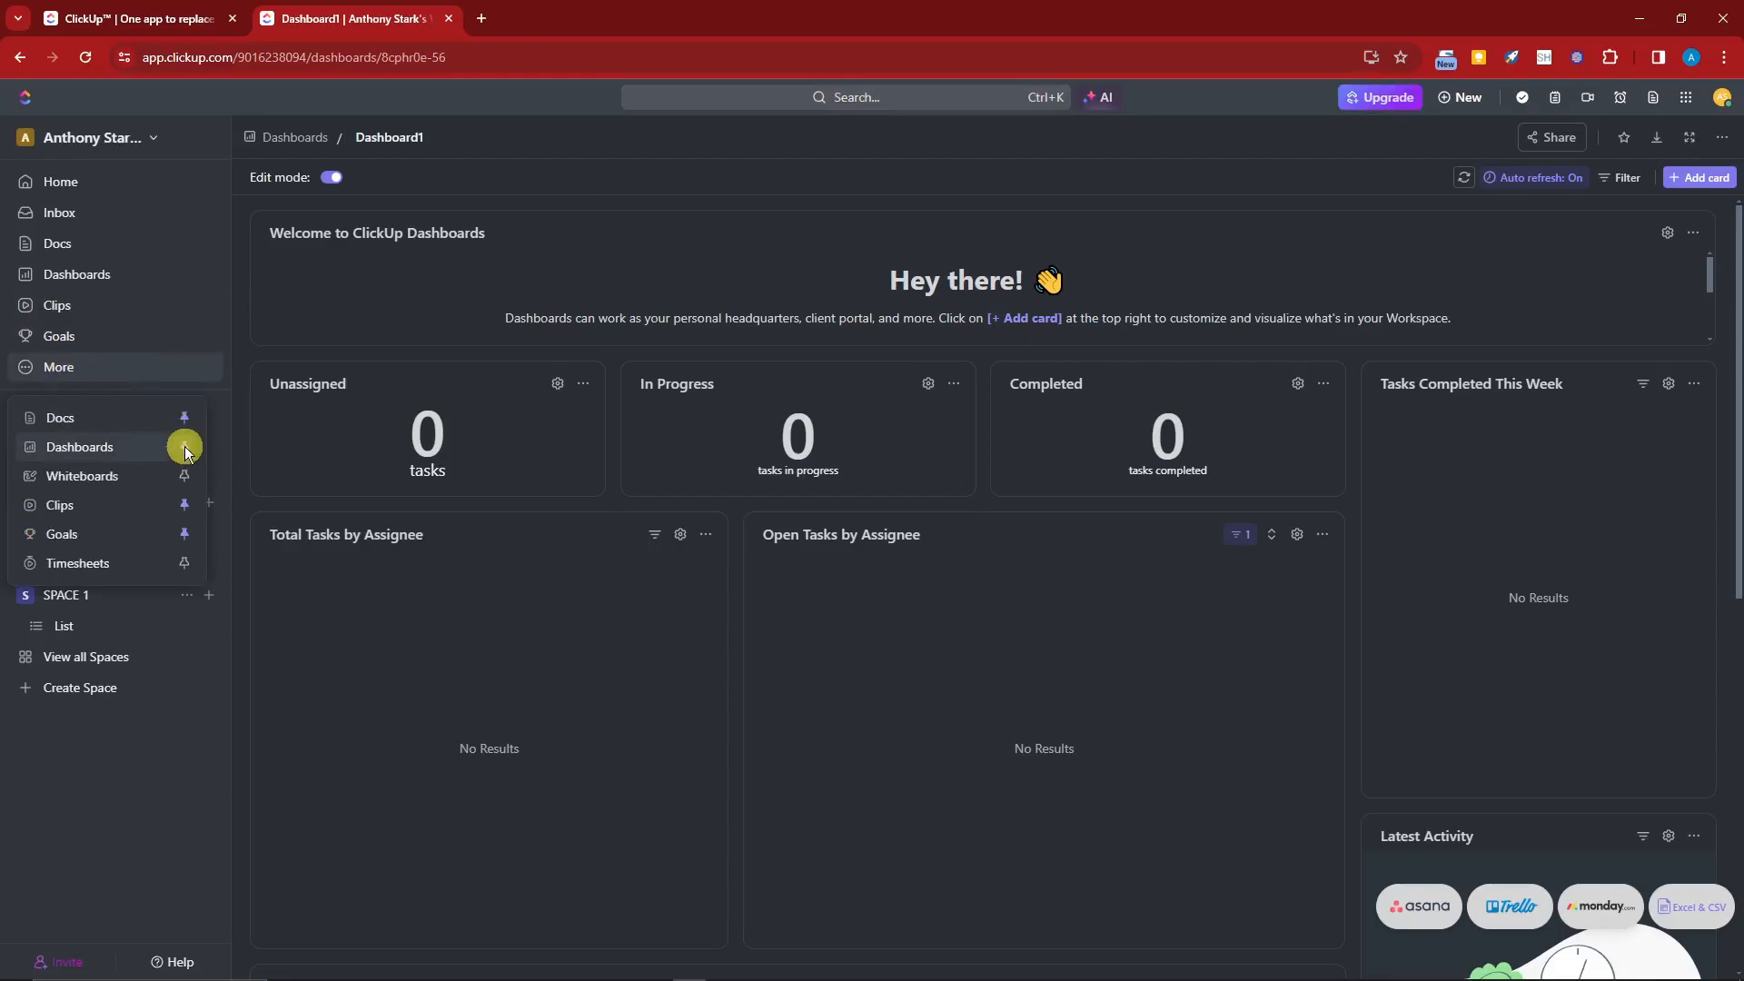
{"action": "left_click", "coordinate": [184, 446]}
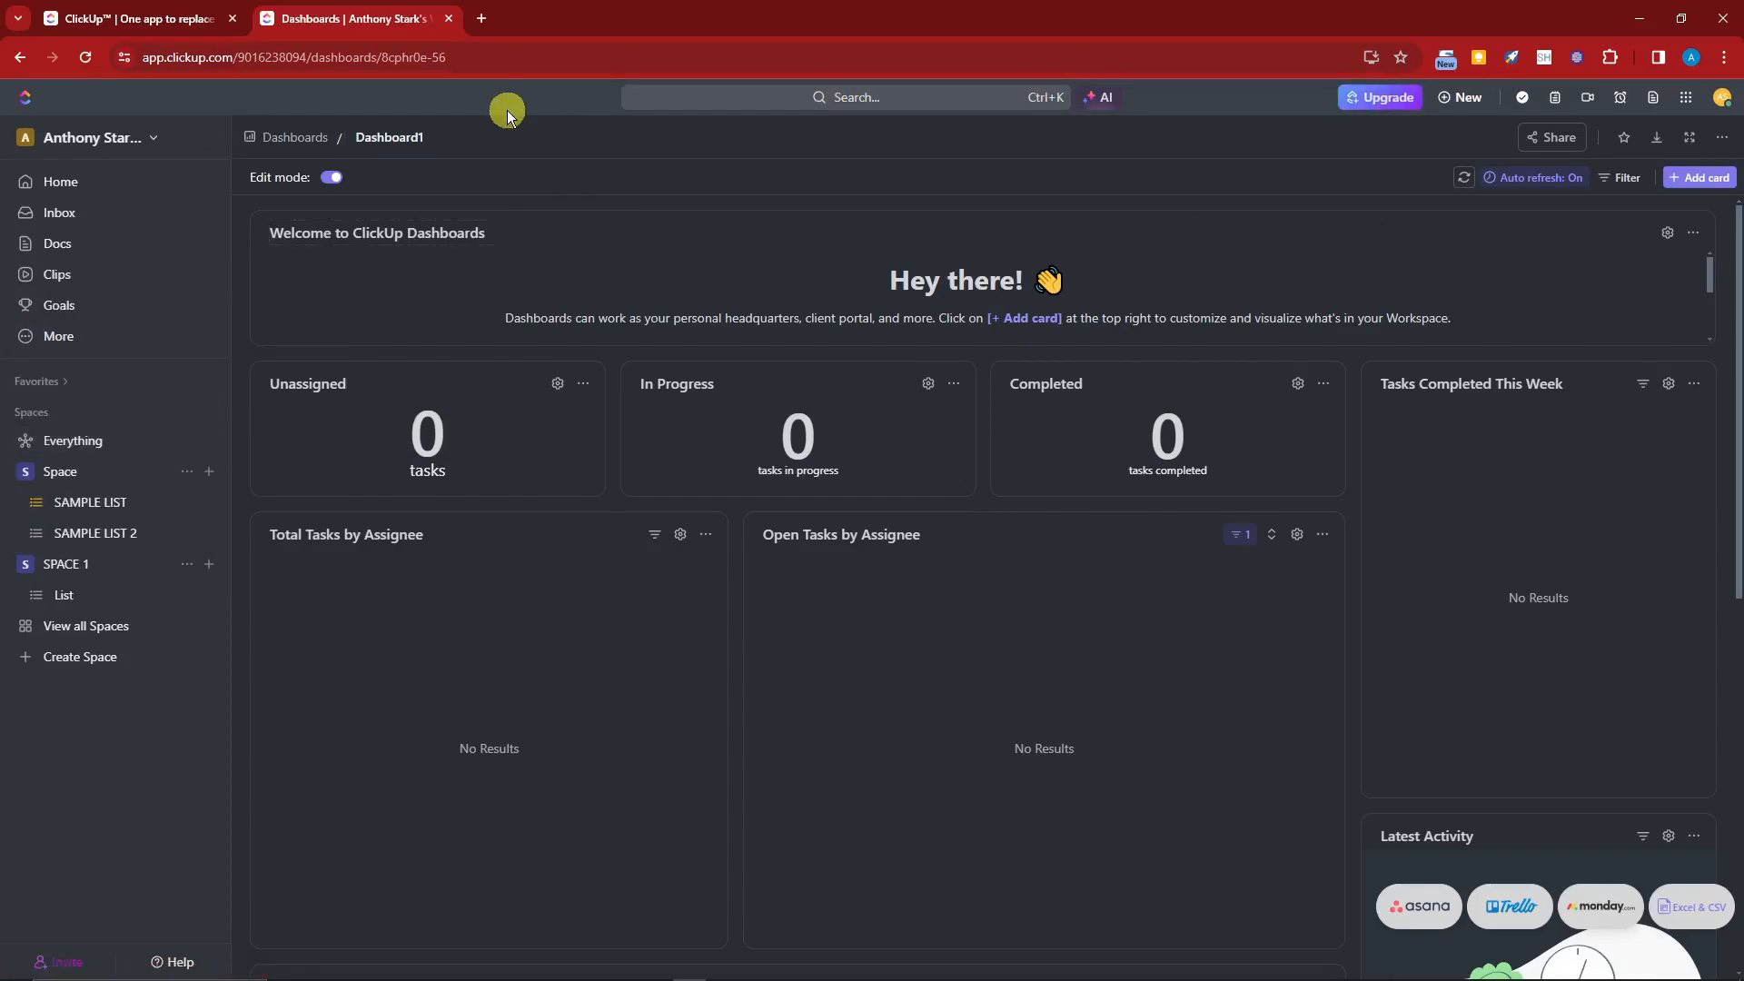
{"action": "left_click", "coordinate": [876, 100]}
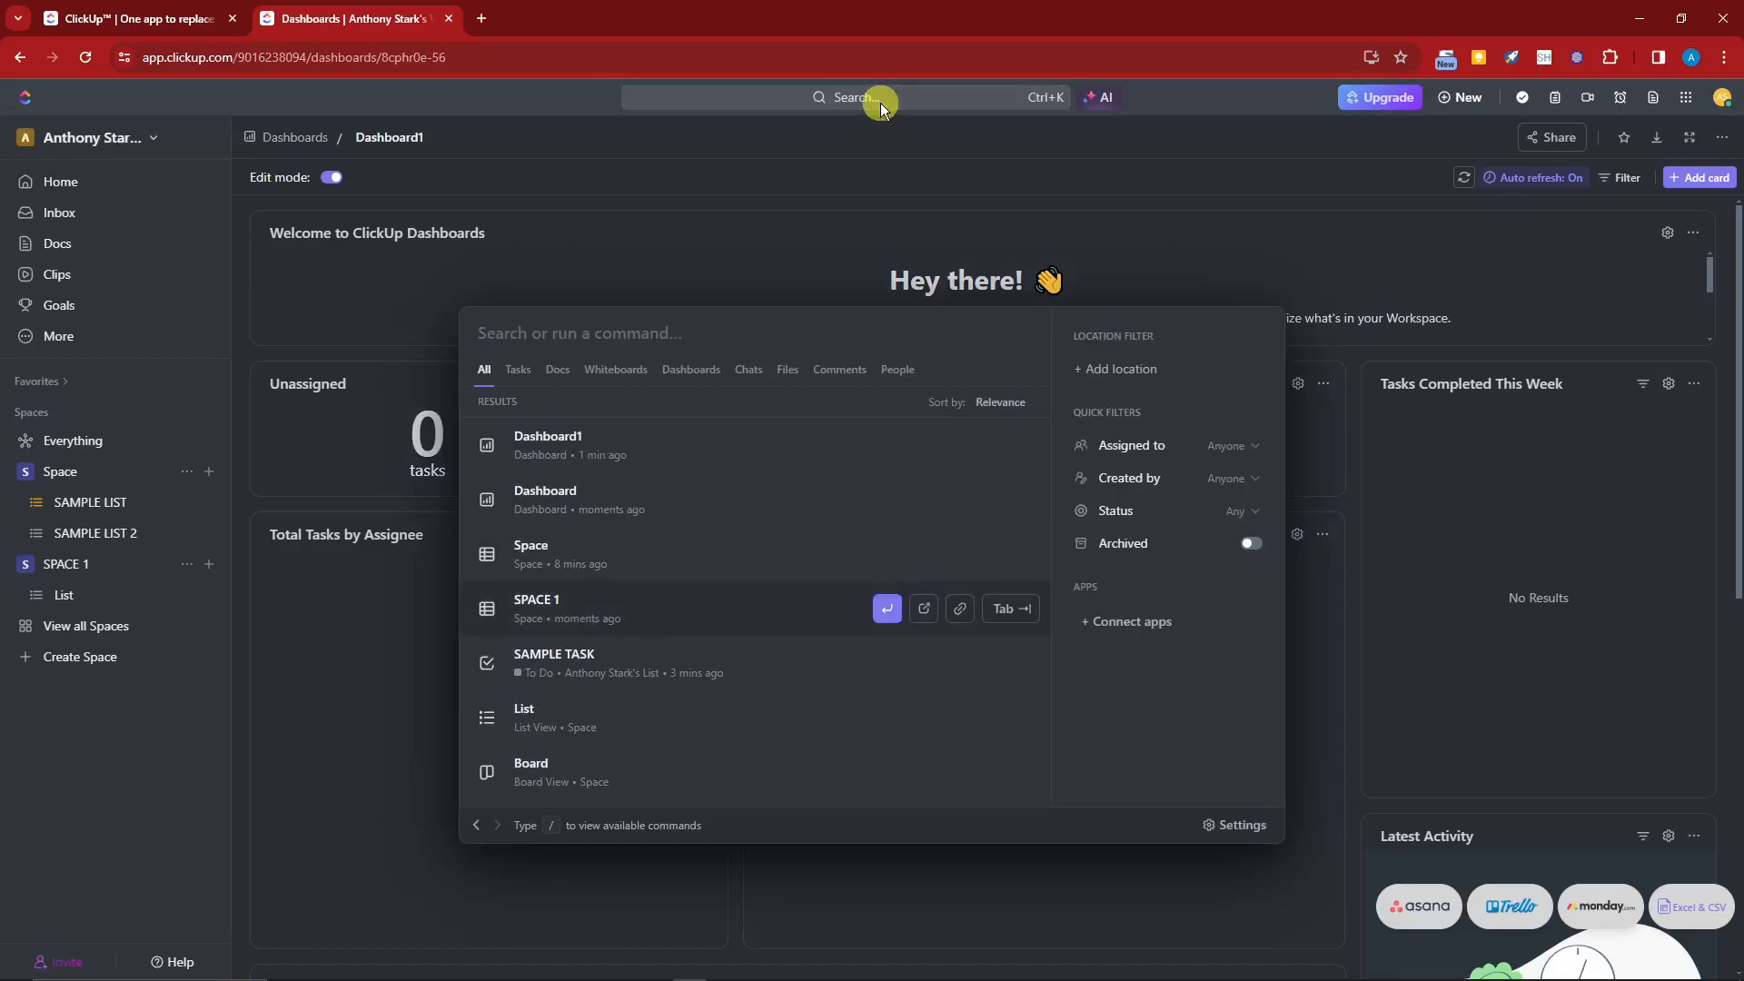
{"action": "type", "text": "dash"}
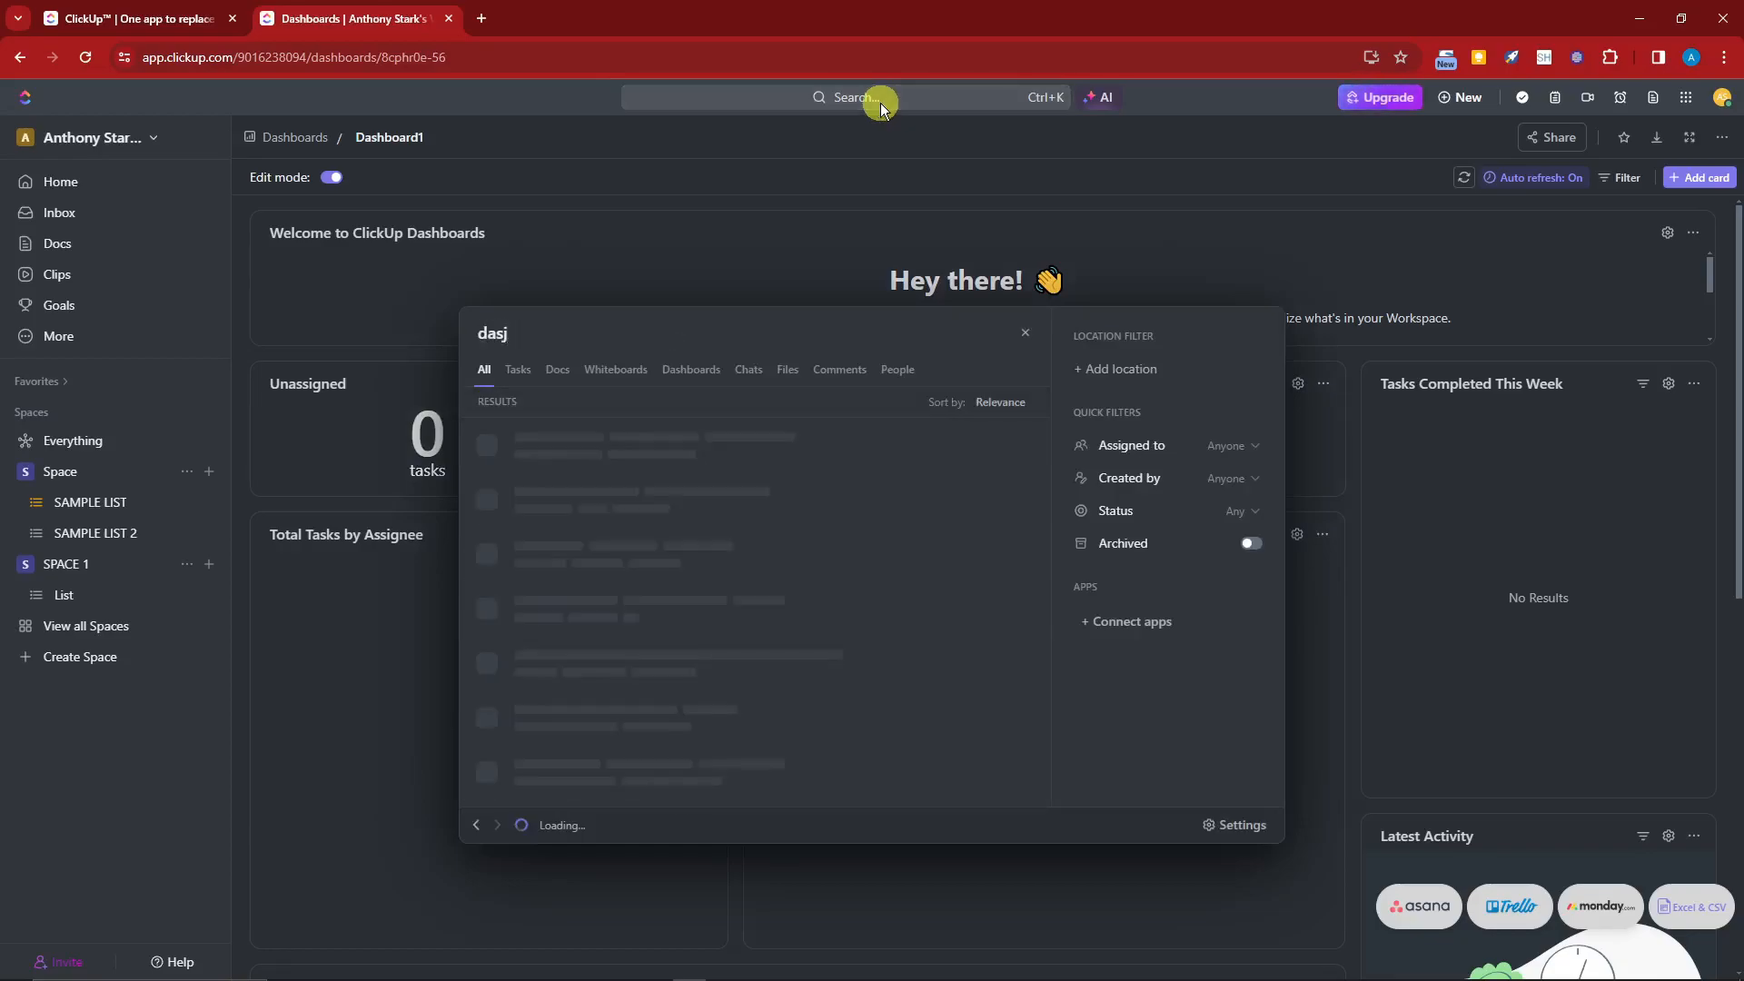
{"action": "type", "text": "board"}
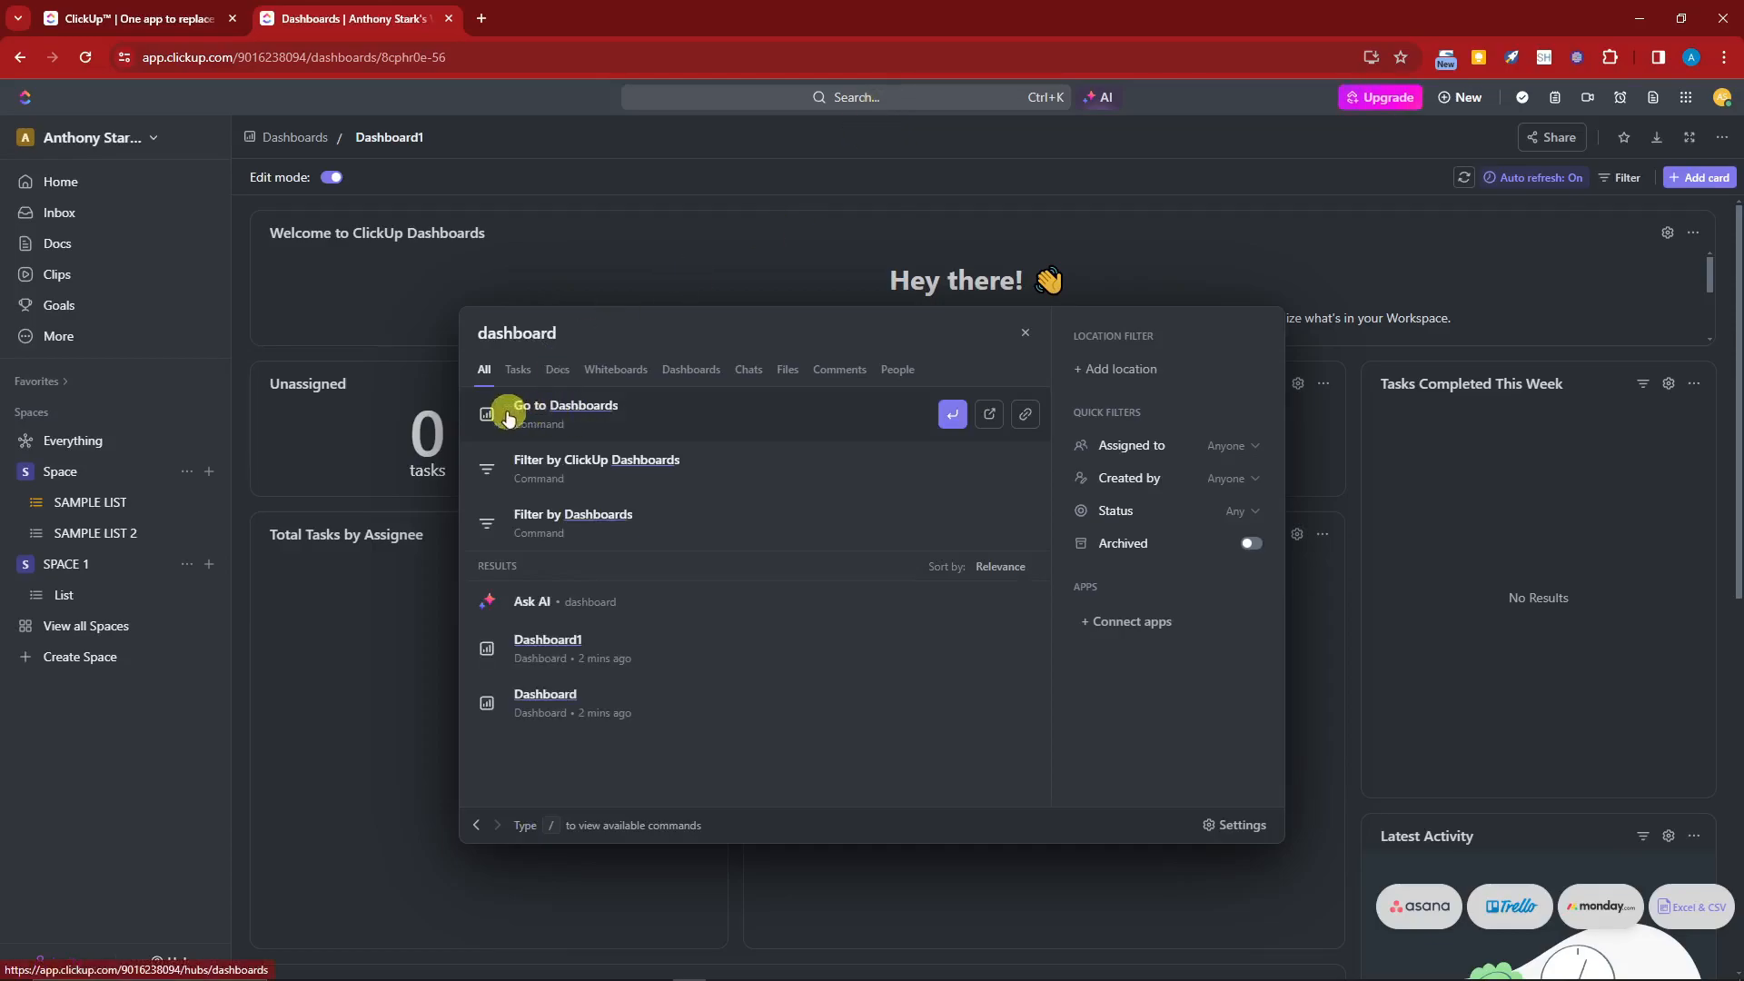
{"action": "left_click", "coordinate": [543, 416]}
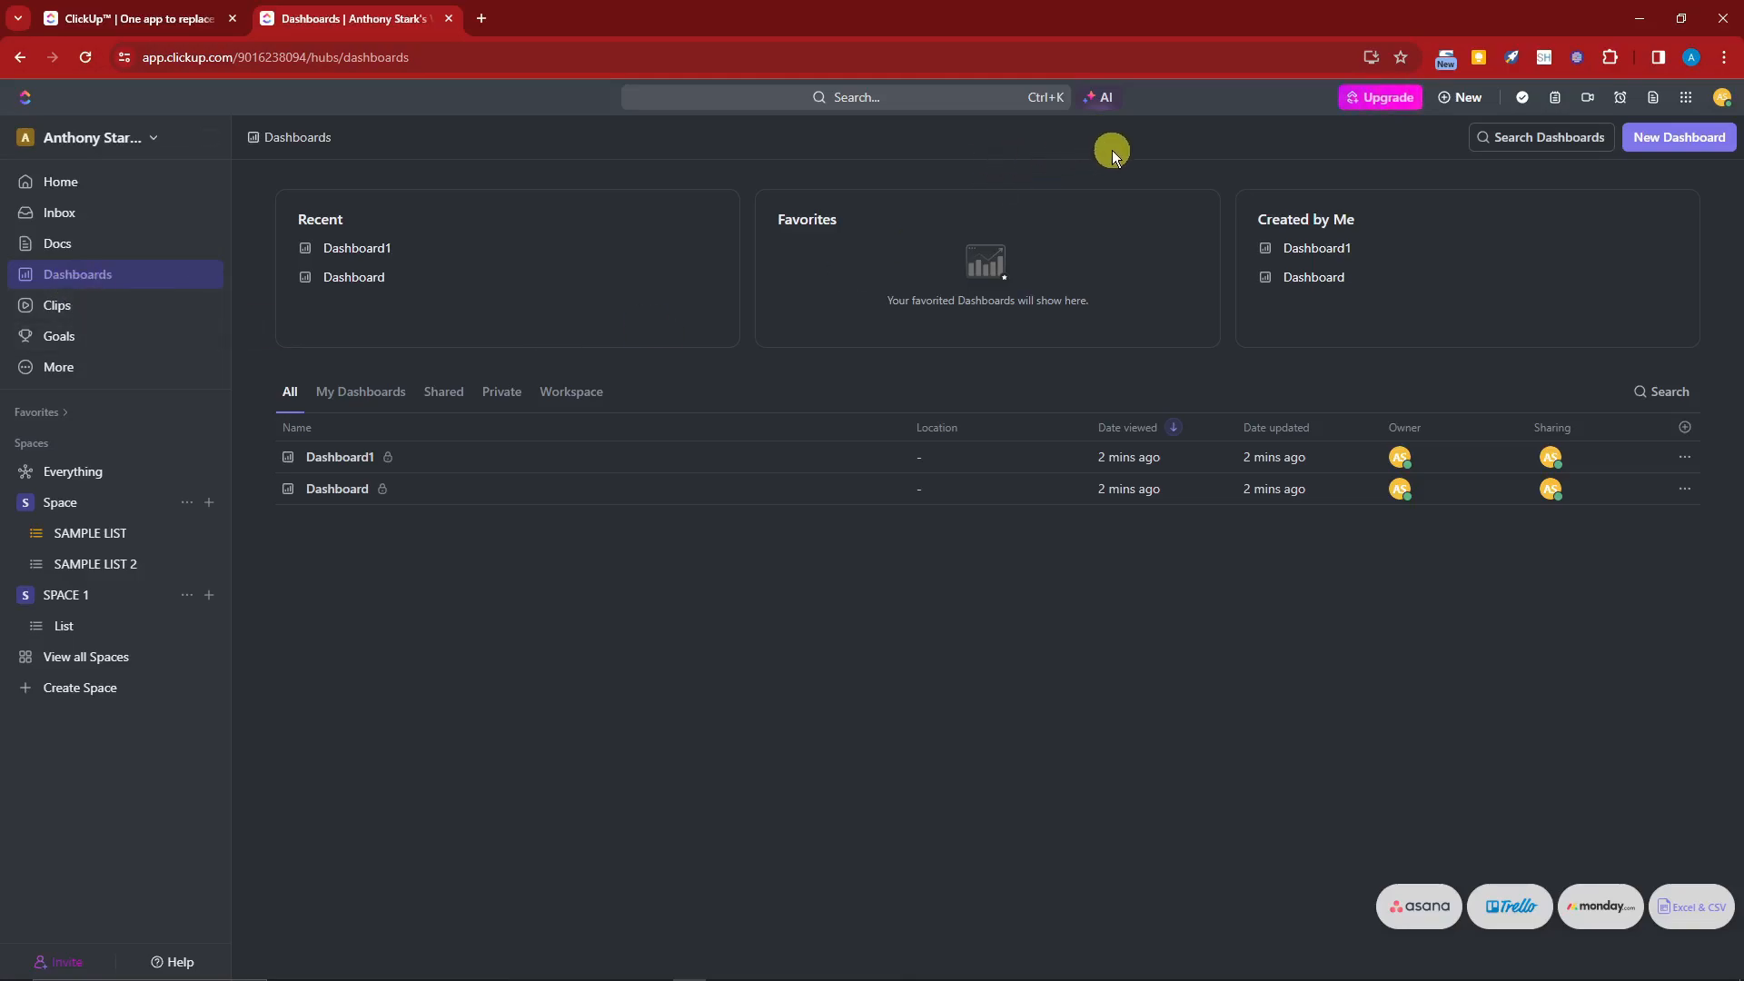
Step: Generate an AI StandUp for the last 24 hours as a bulleted list with ClickUp AI, then close the panel
{"action": "left_click", "coordinate": [1108, 98]}
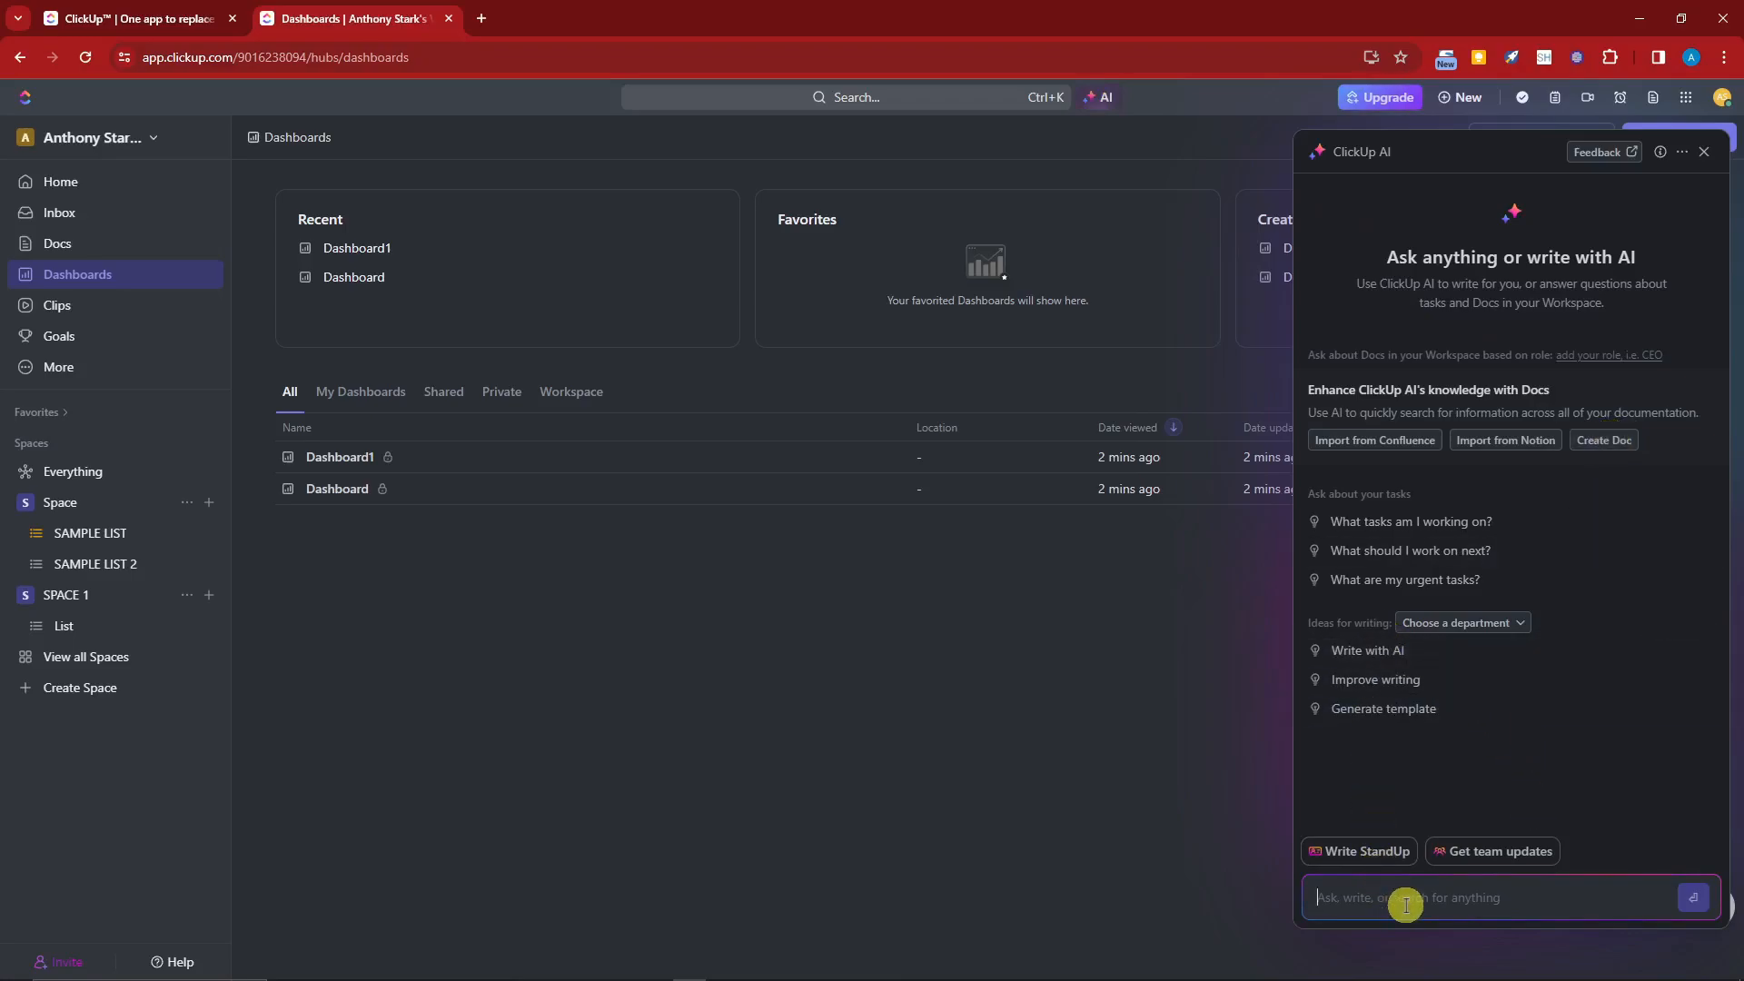
{"action": "left_click", "coordinate": [1367, 851]}
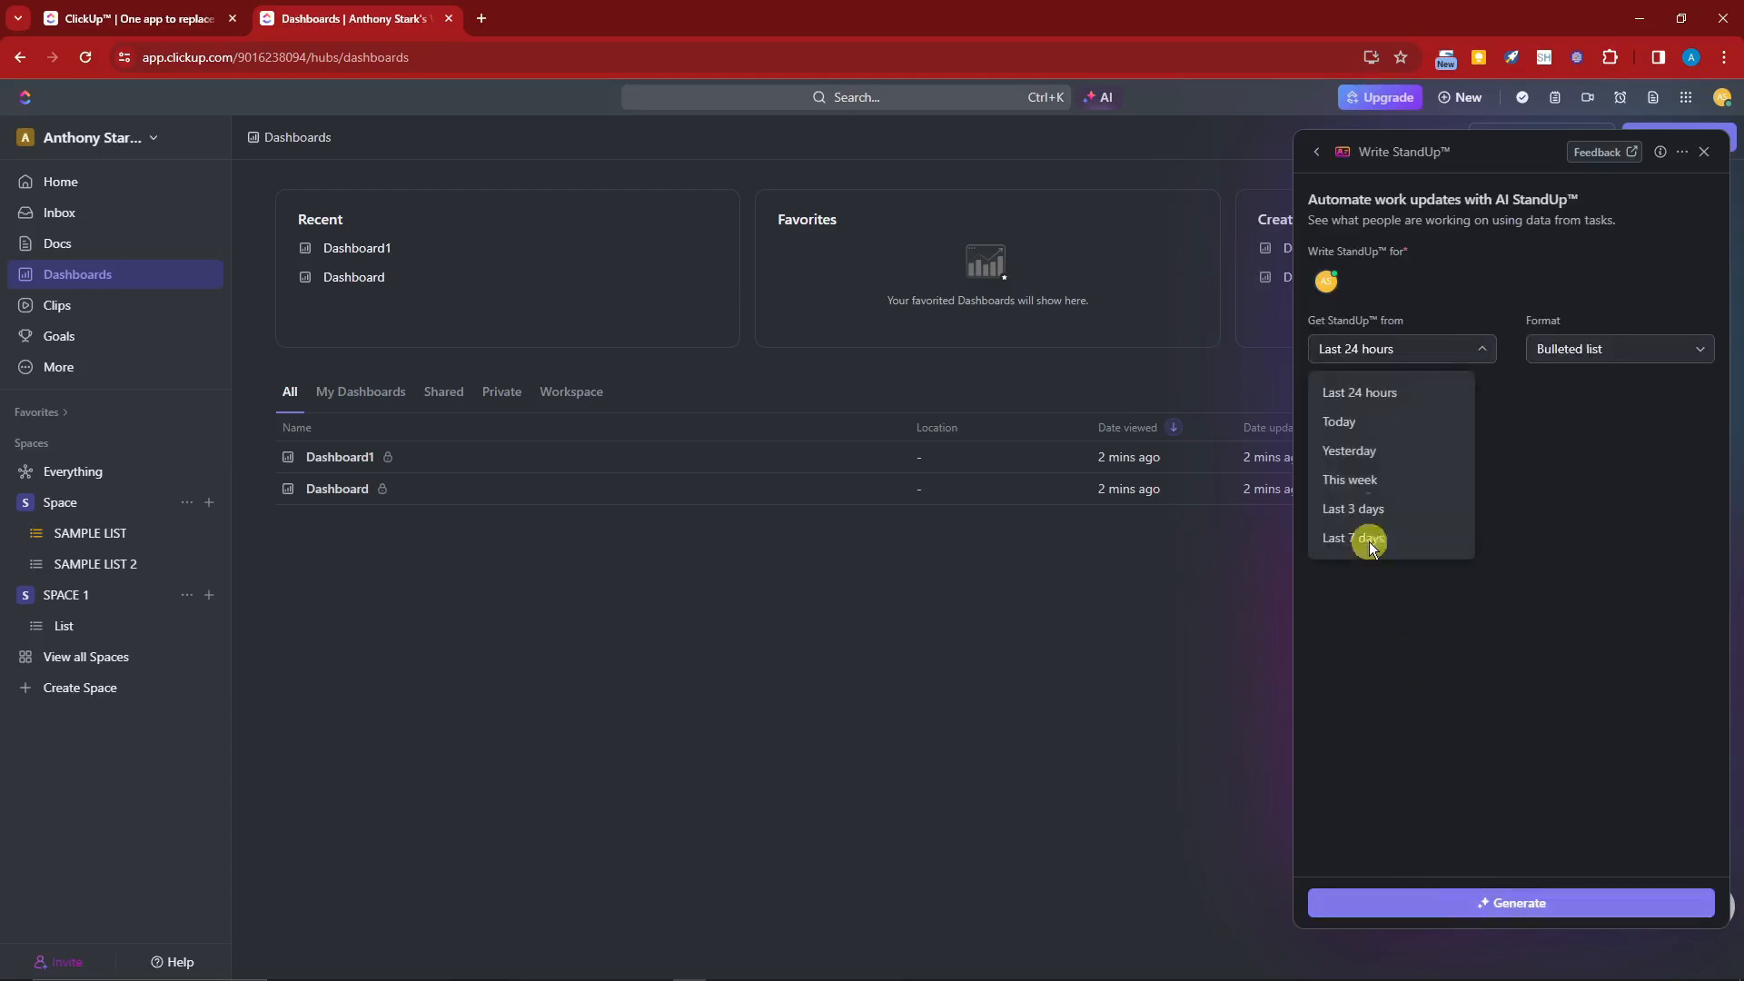
{"action": "left_click", "coordinate": [1420, 352]}
{"action": "left_click", "coordinate": [1420, 353]}
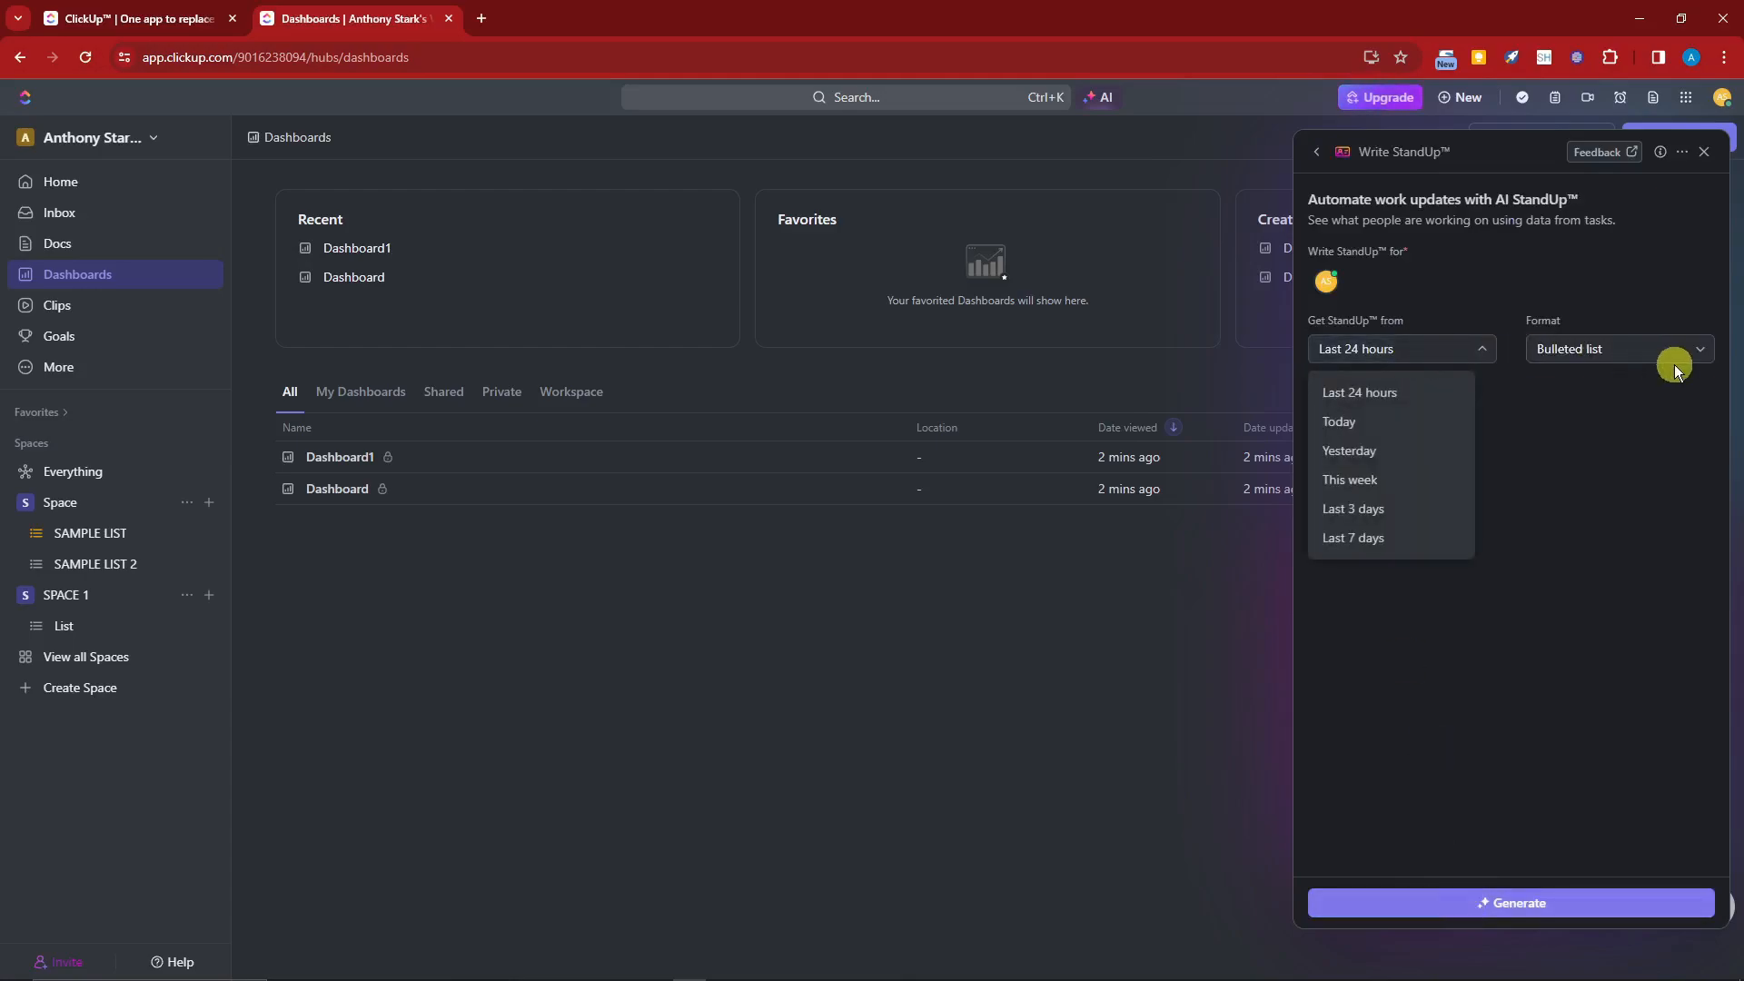
{"action": "left_click", "coordinate": [1675, 363]}
{"action": "left_click", "coordinate": [1453, 352]}
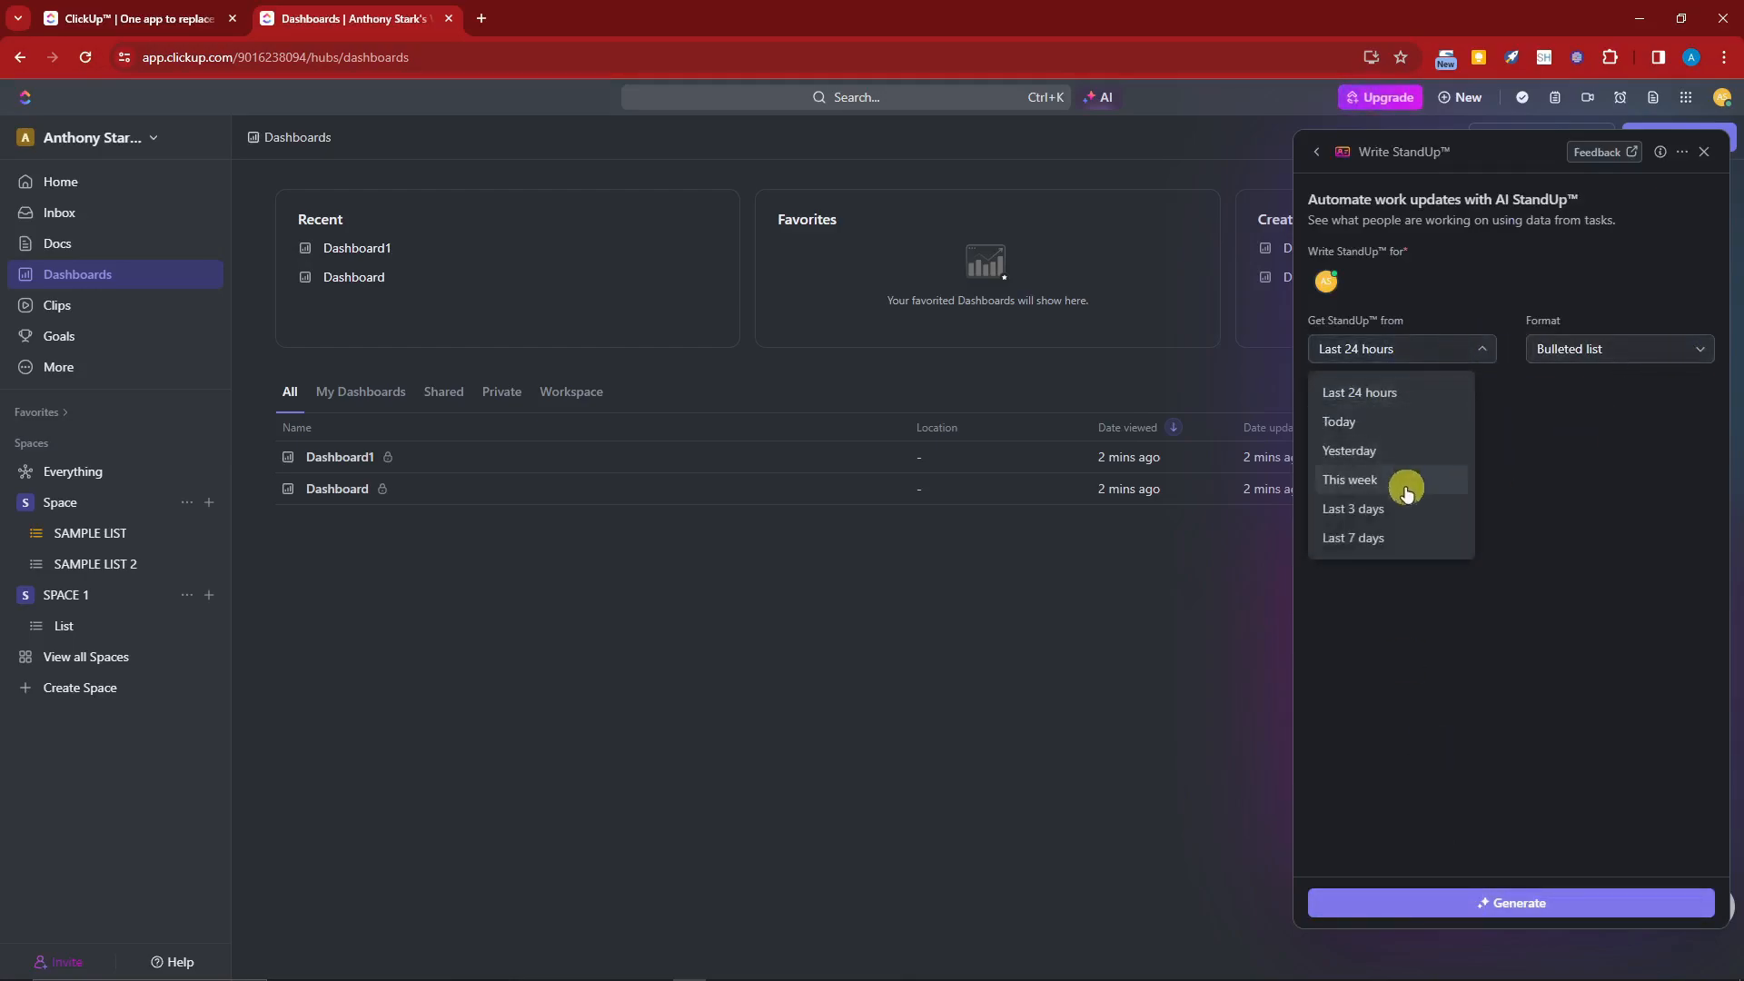
{"action": "left_click", "coordinate": [1529, 459]}
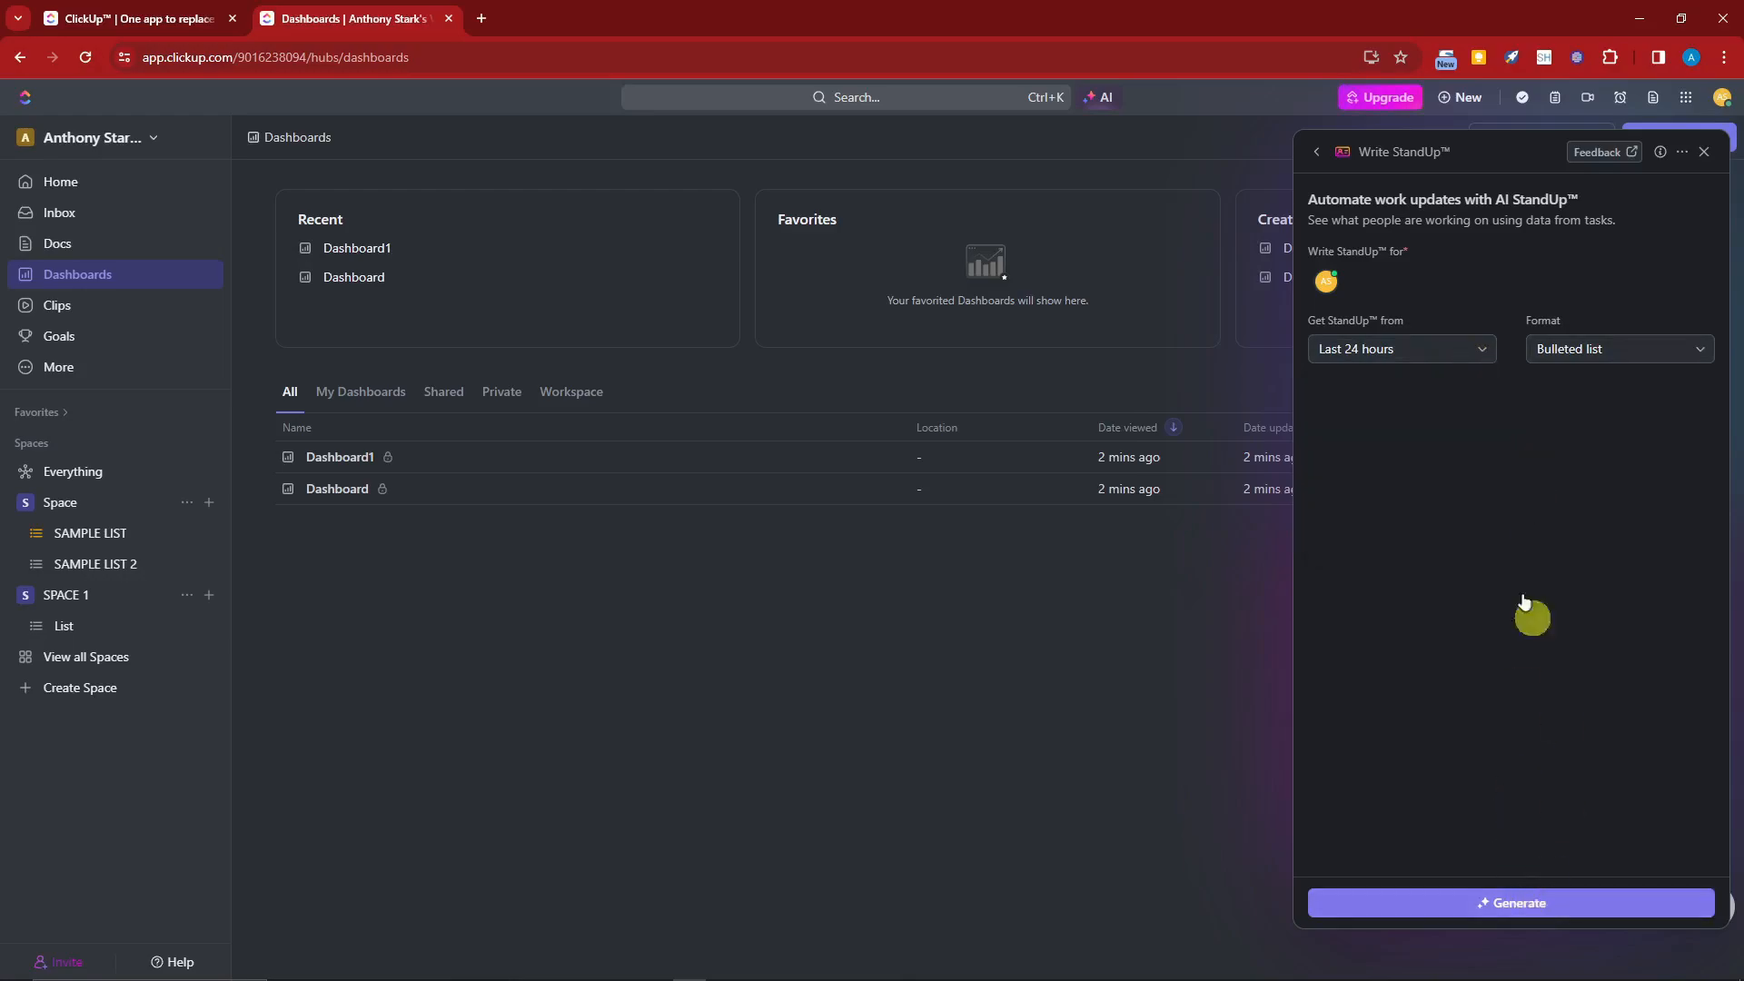
{"action": "left_click", "coordinate": [1579, 901]}
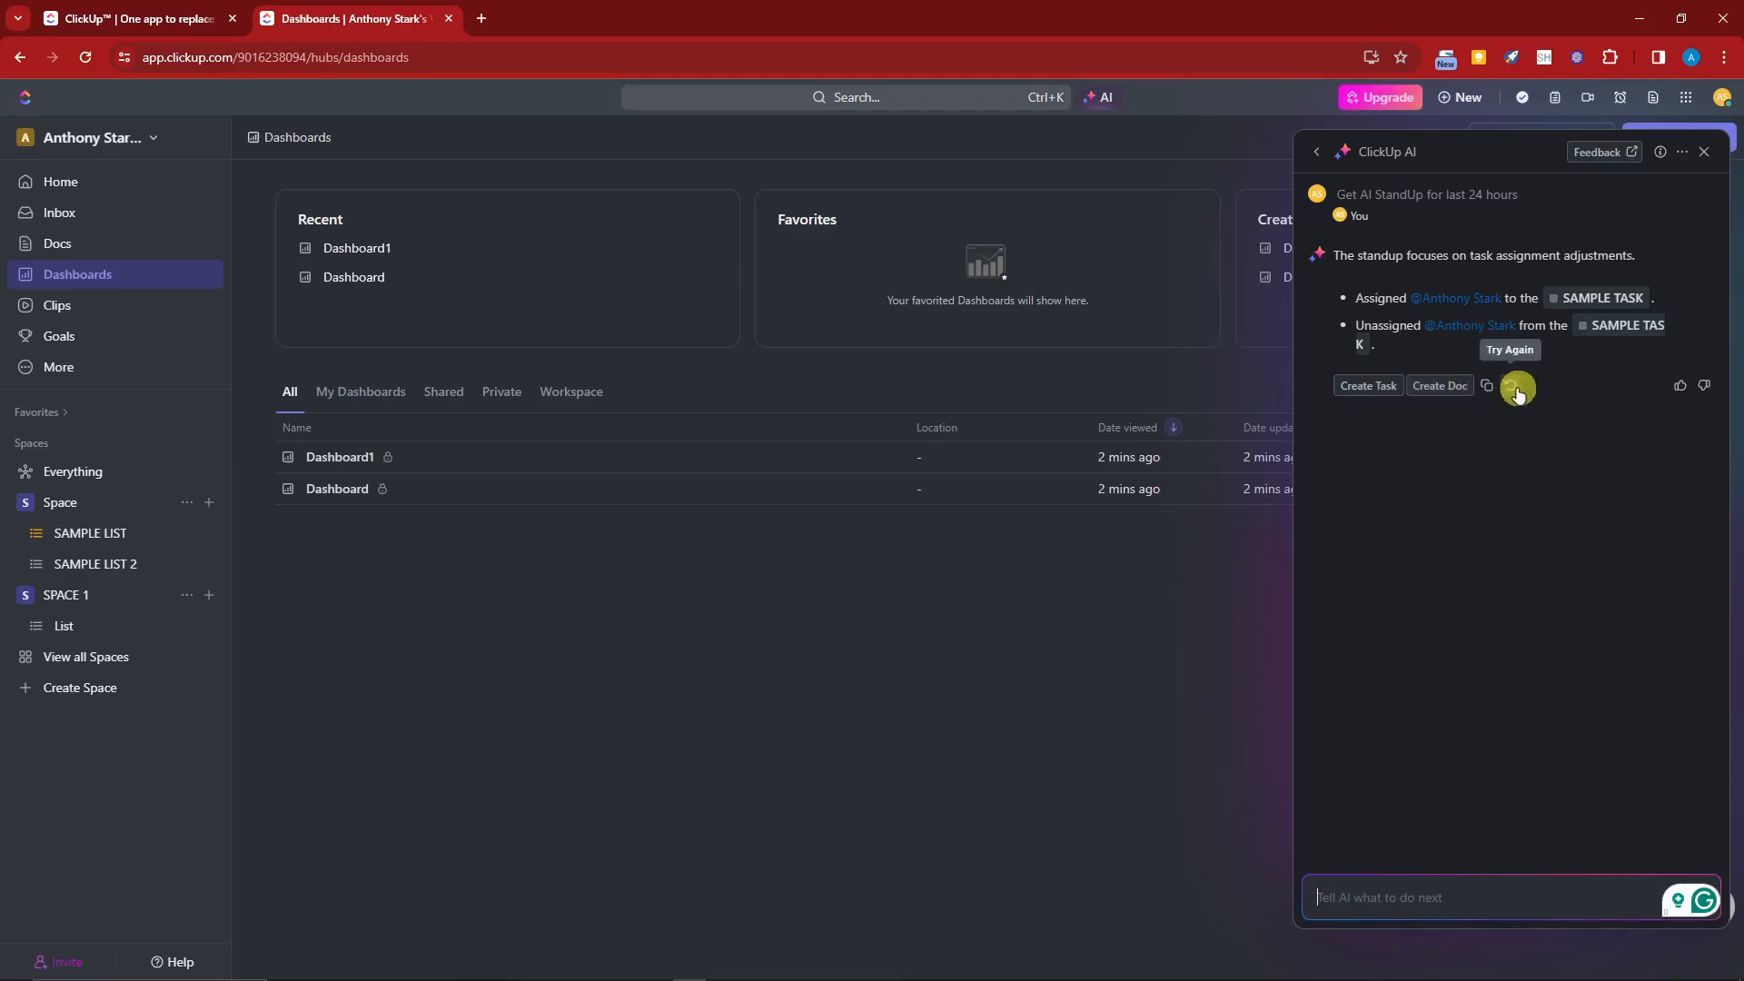
{"action": "left_click", "coordinate": [1092, 741]}
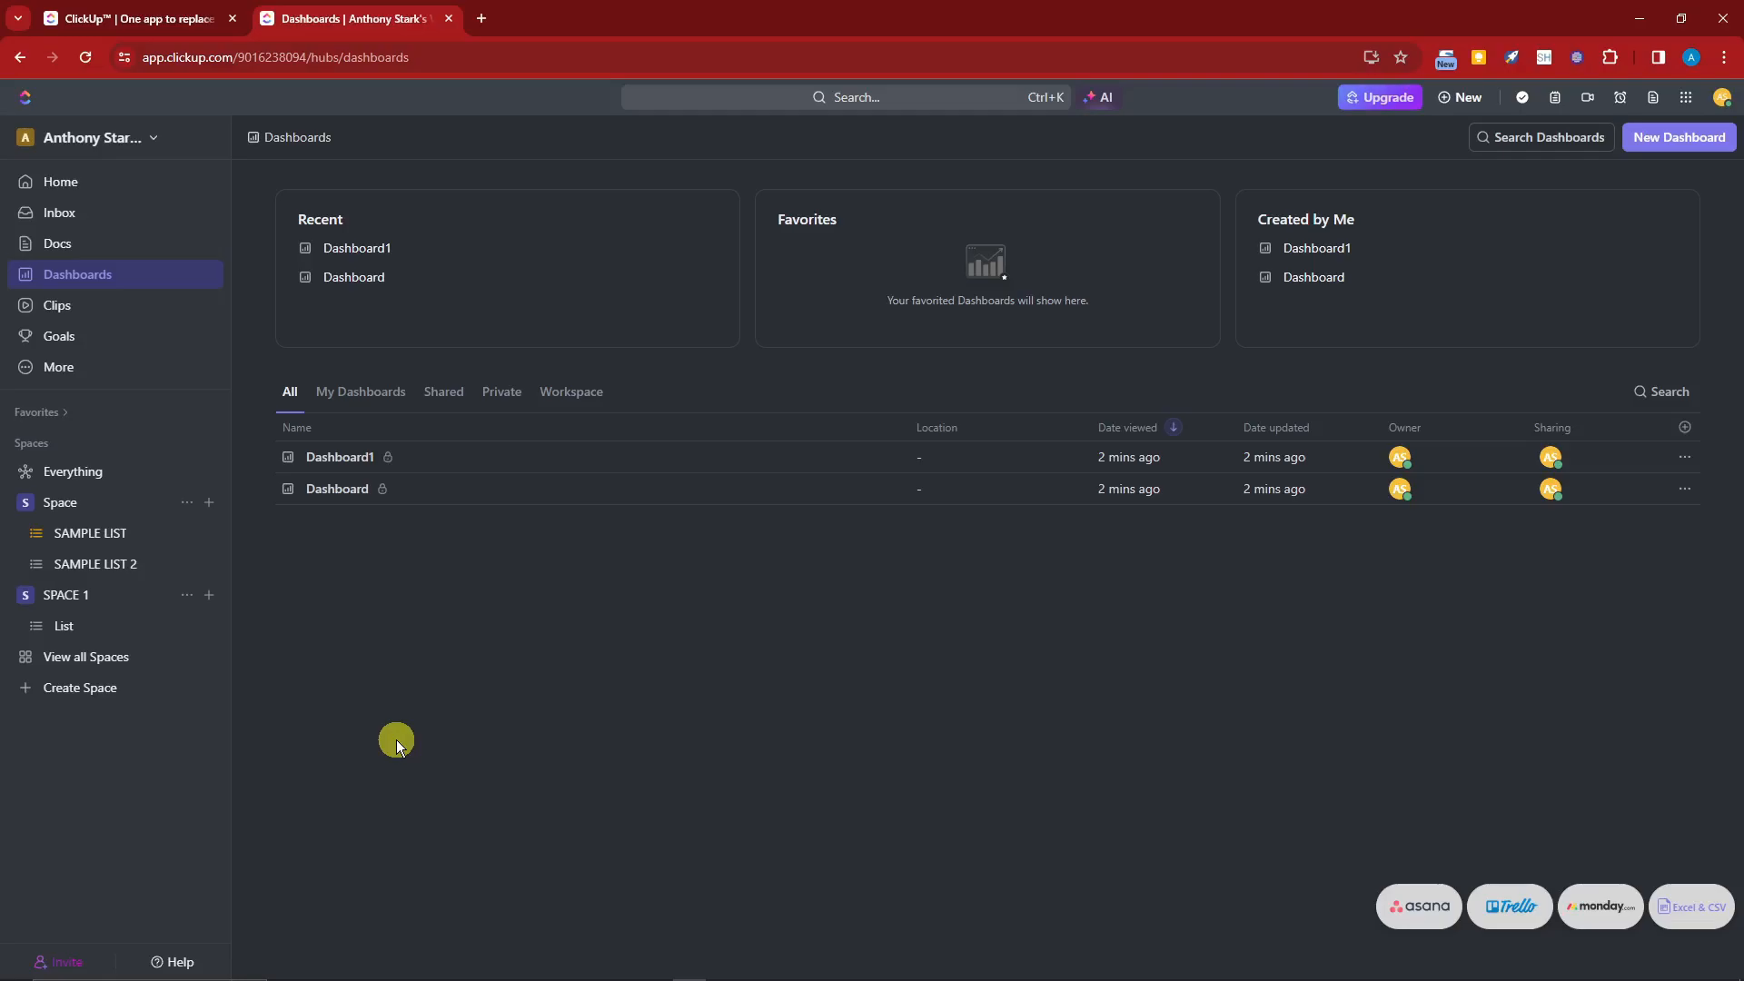
Step: Start creating a new Space named LIST 3, toggle Make Private, and switch to the space templates
{"action": "left_click", "coordinate": [50, 689]}
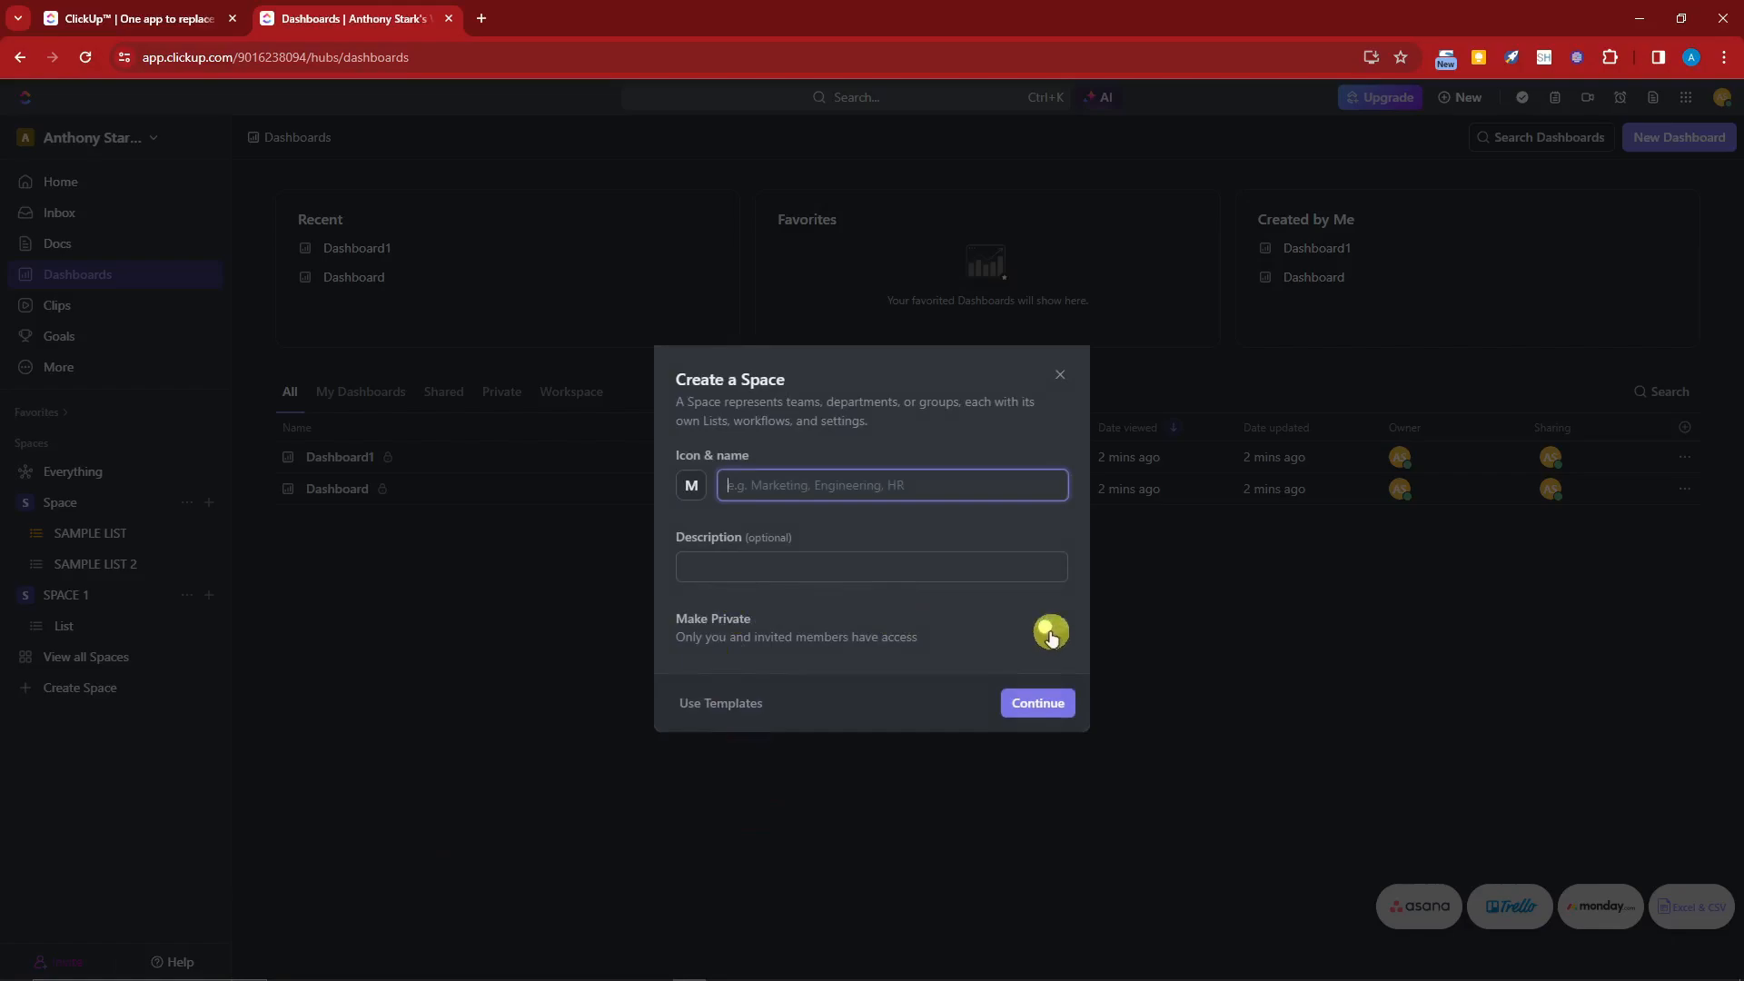
{"action": "left_click", "coordinate": [1050, 634]}
{"action": "left_click", "coordinate": [1054, 614]}
{"action": "left_click", "coordinate": [771, 484]}
{"action": "type", "text": "LIST 3"}
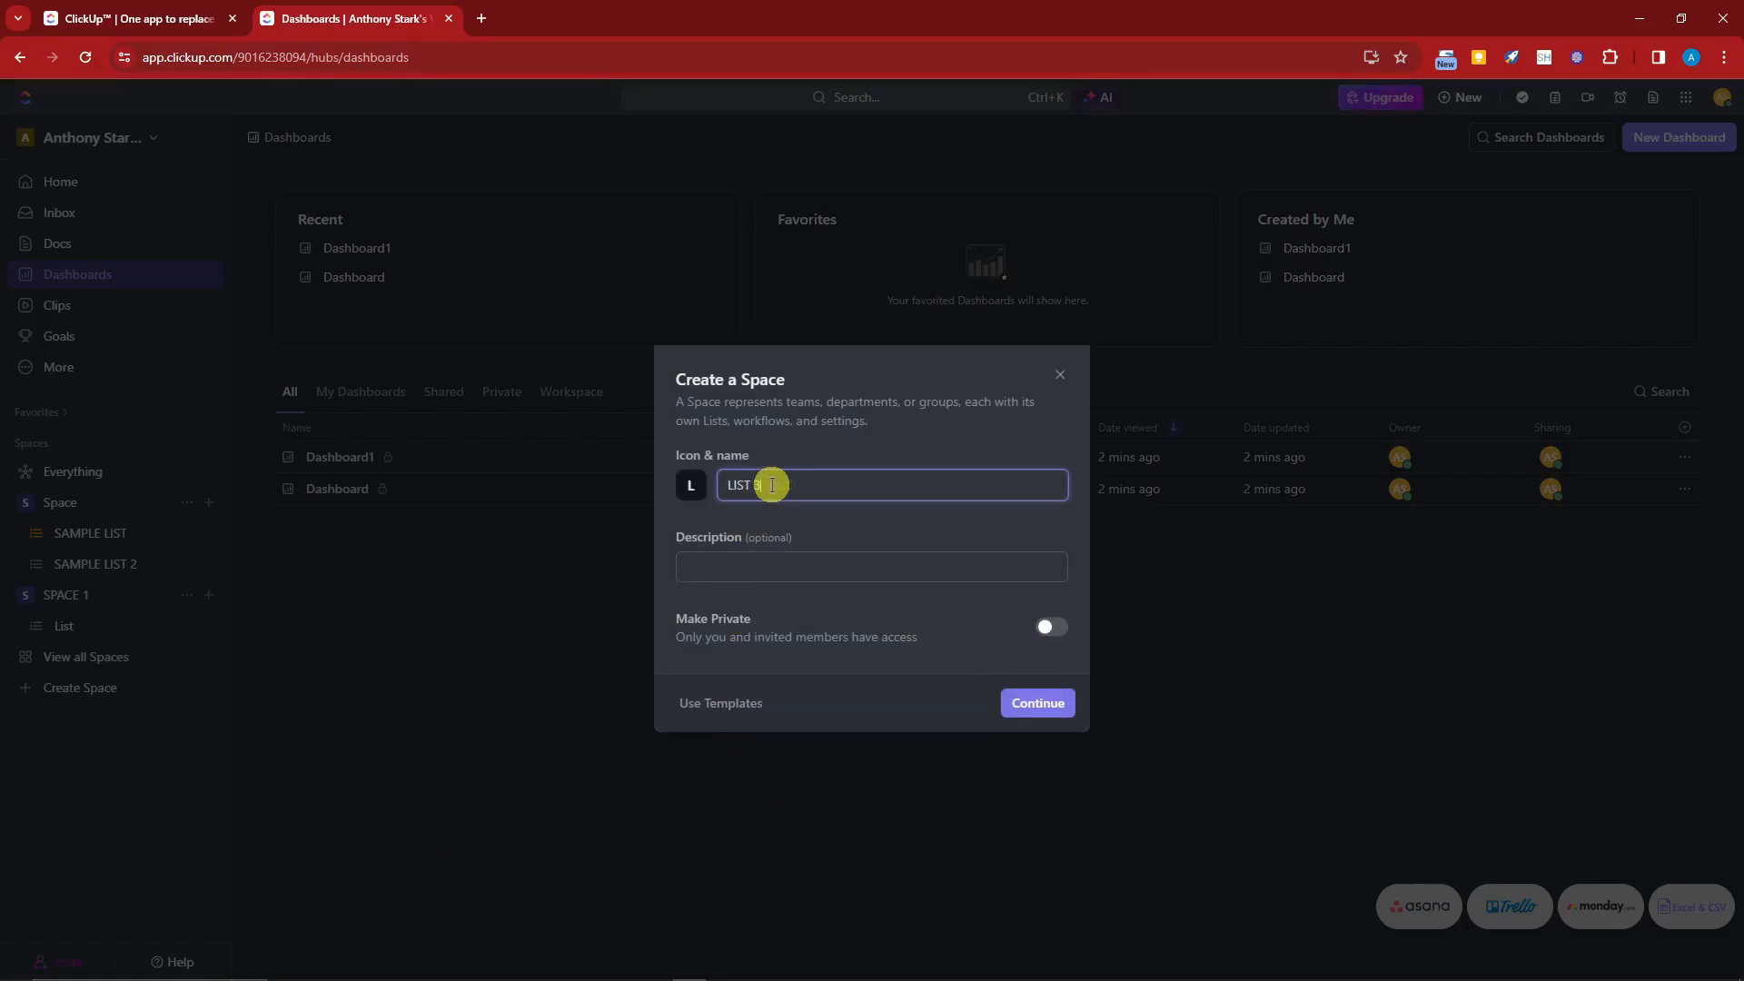
{"action": "left_click", "coordinate": [1049, 626]}
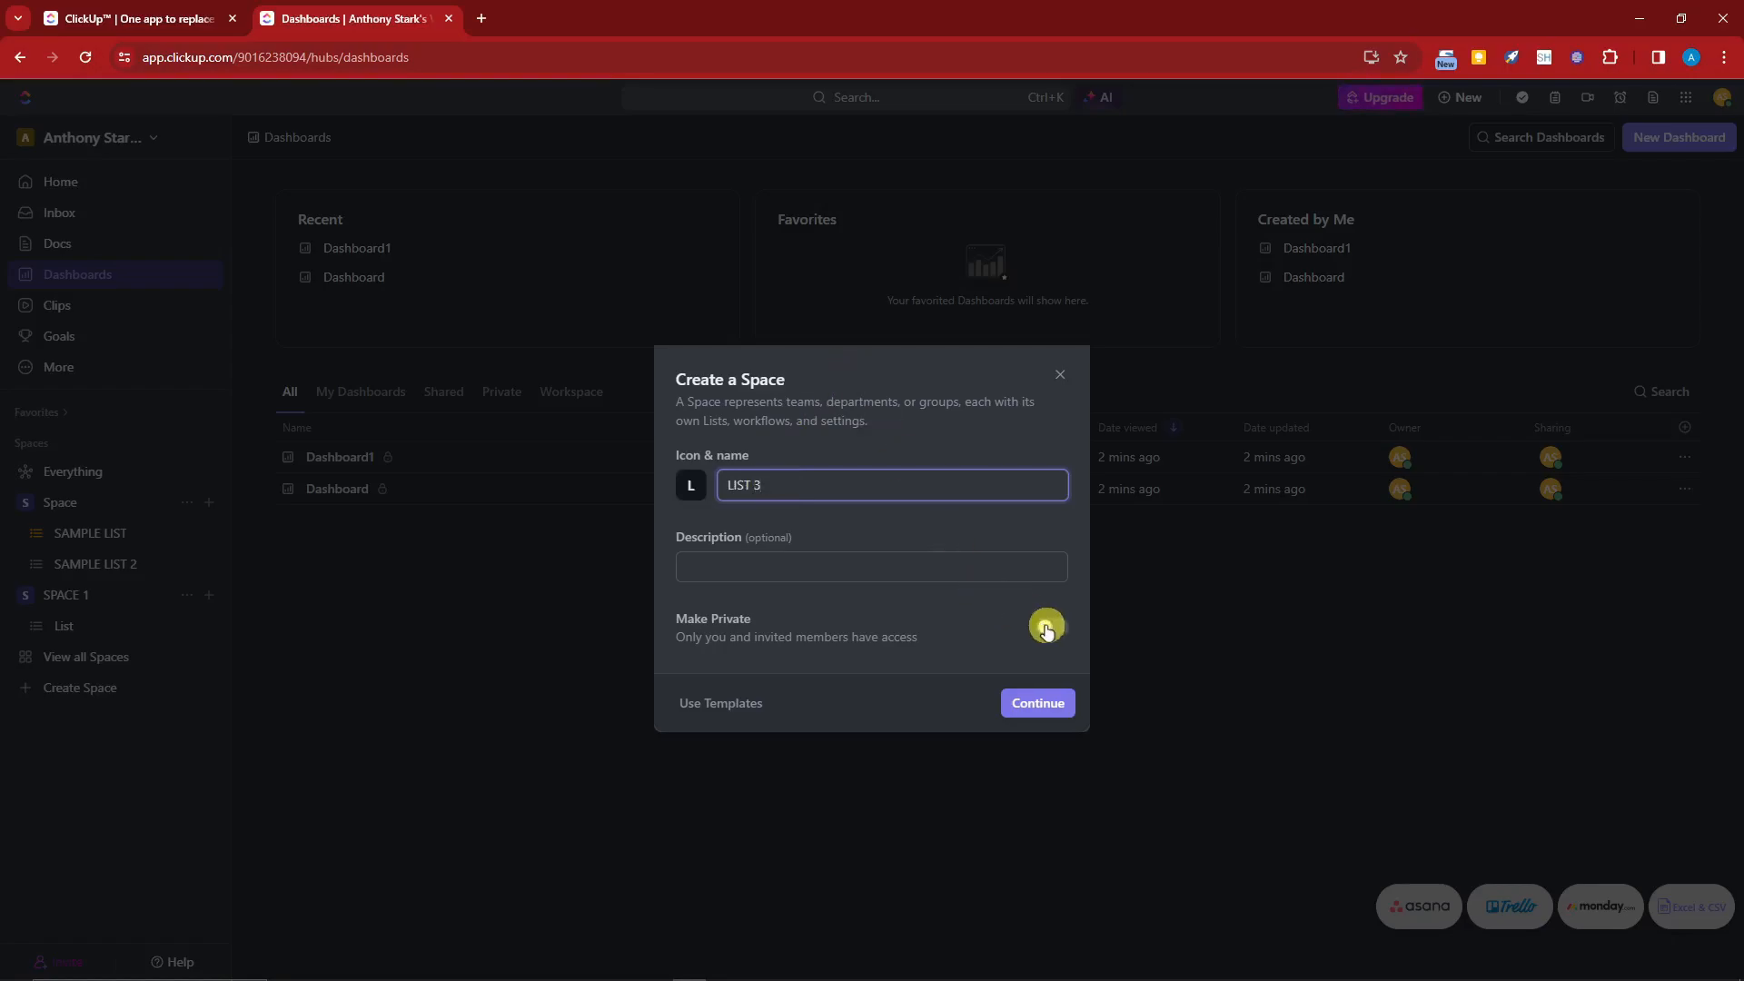
{"action": "left_click", "coordinate": [1056, 612]}
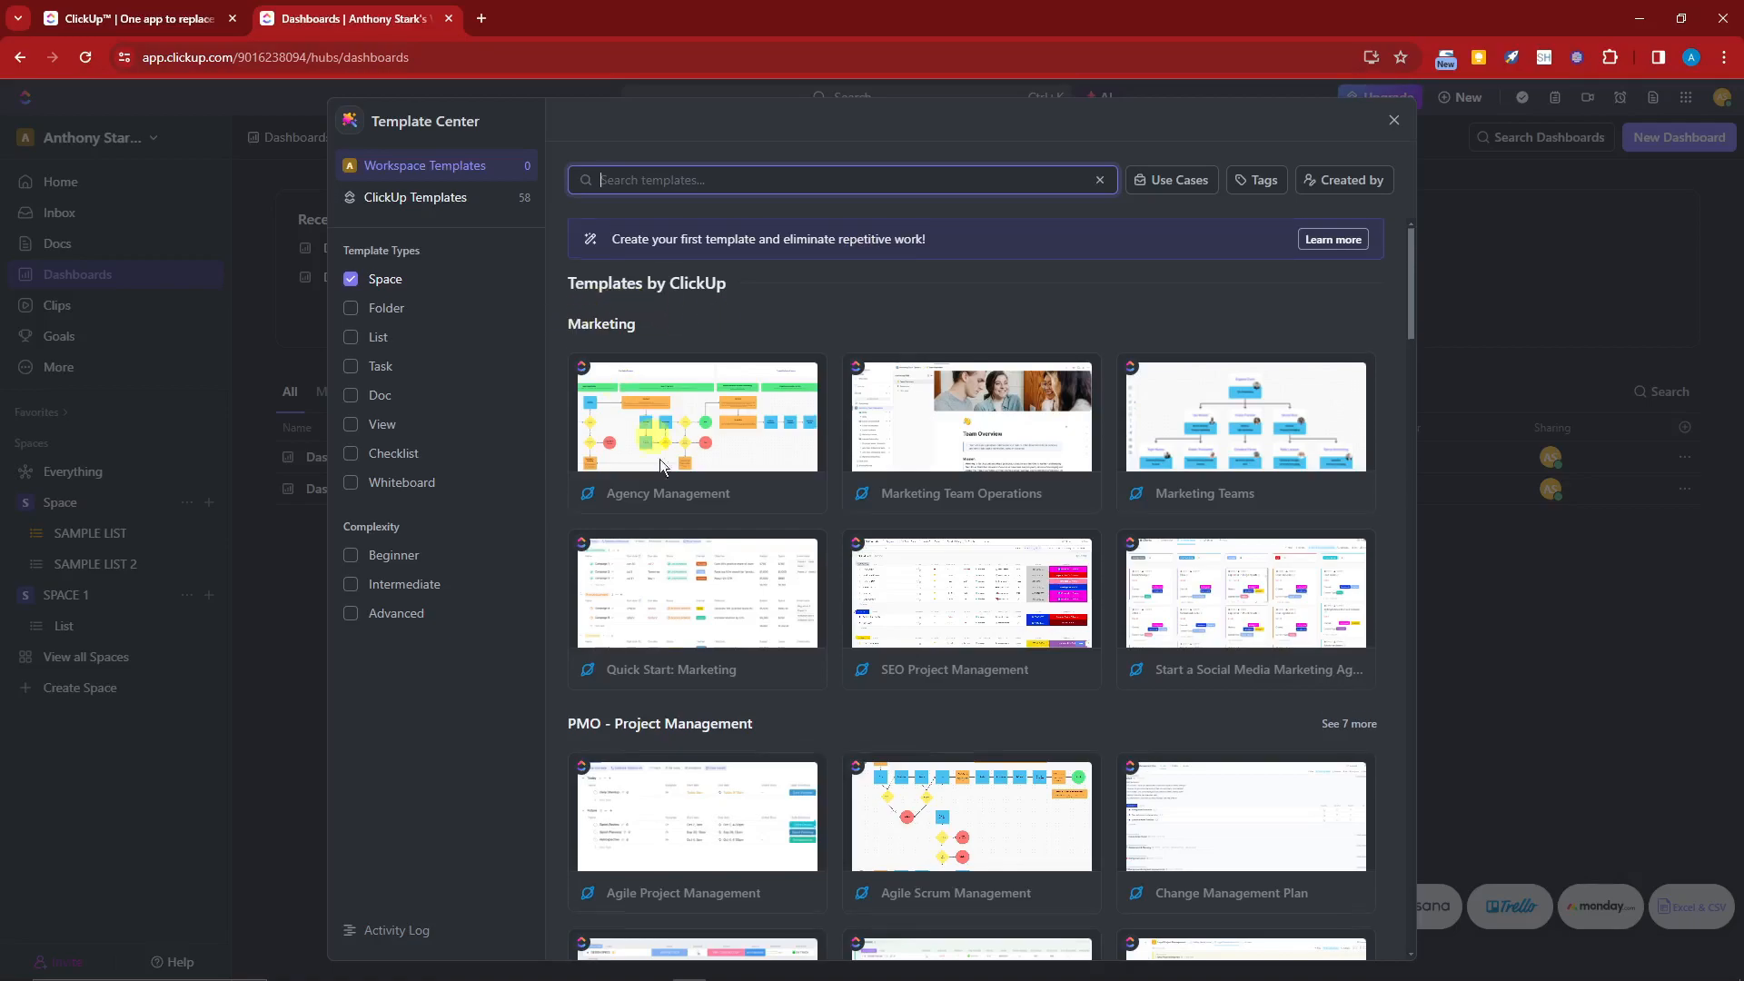
Step: Create a Space named TEMPLATE SPACE from the Construction Project Management template
{"action": "scroll", "coordinate": [798, 711], "scroll_direction": "down", "scroll_amount": 5}
{"action": "scroll", "coordinate": [682, 376], "scroll_direction": "down", "scroll_amount": 11}
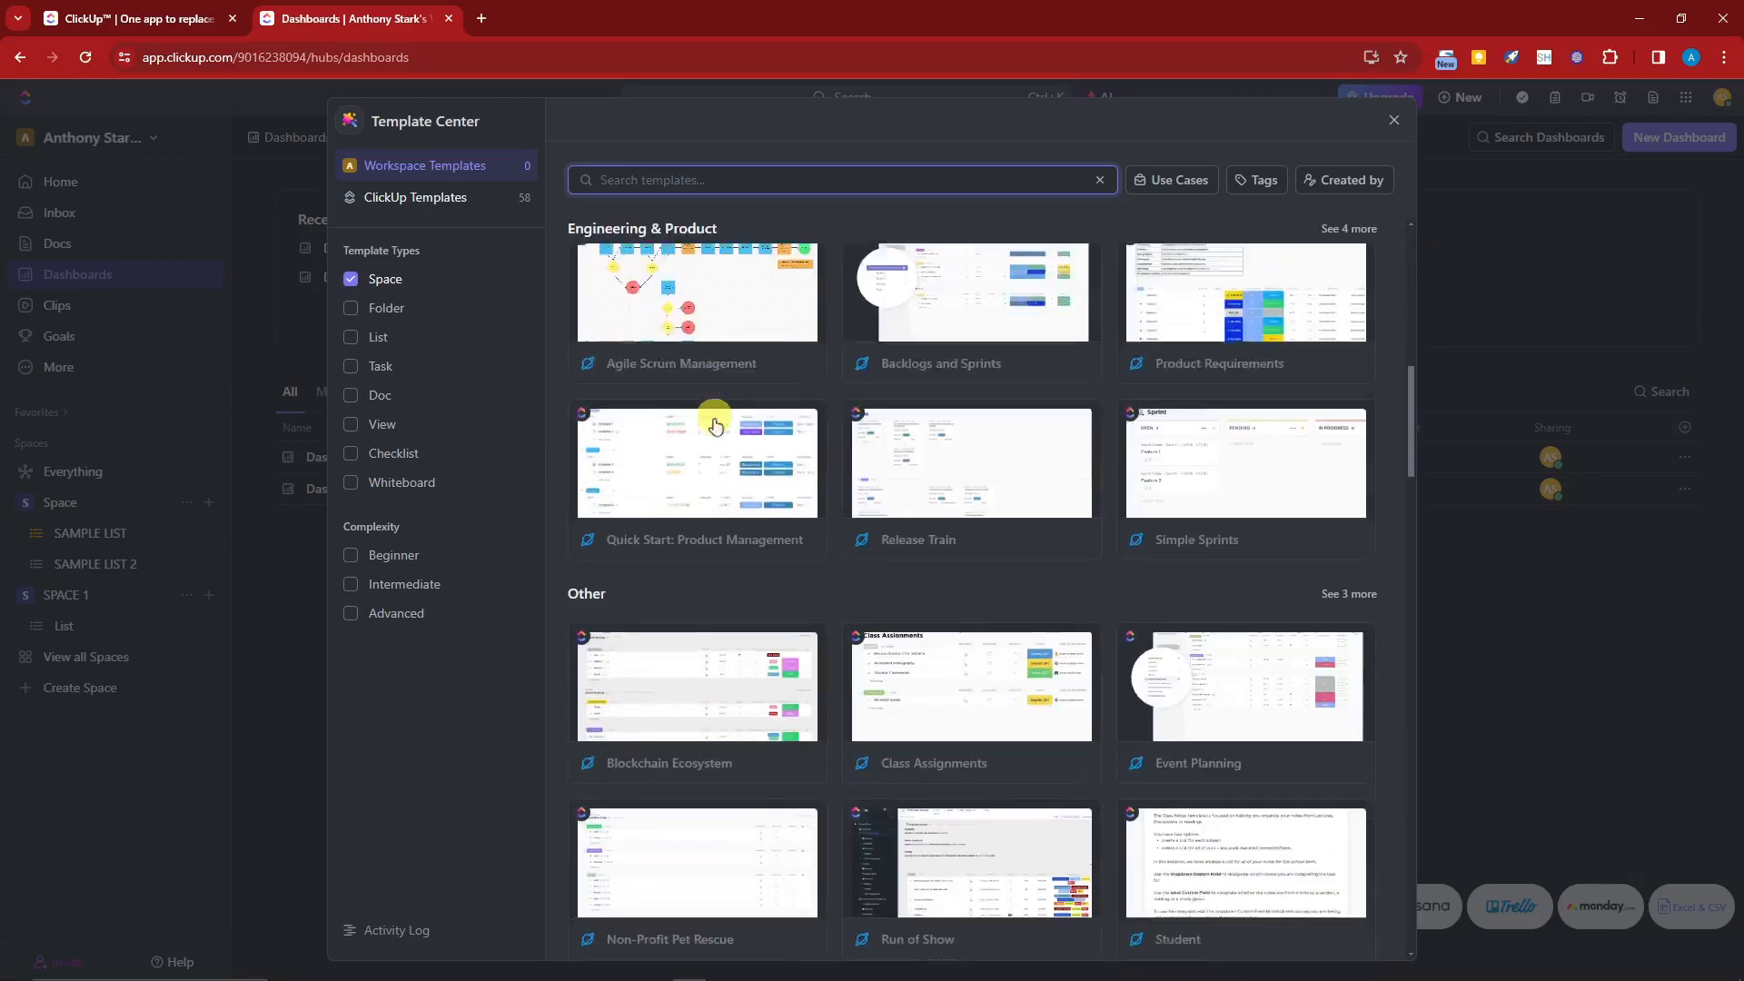
{"action": "scroll", "coordinate": [797, 536], "scroll_direction": "up", "scroll_amount": 16}
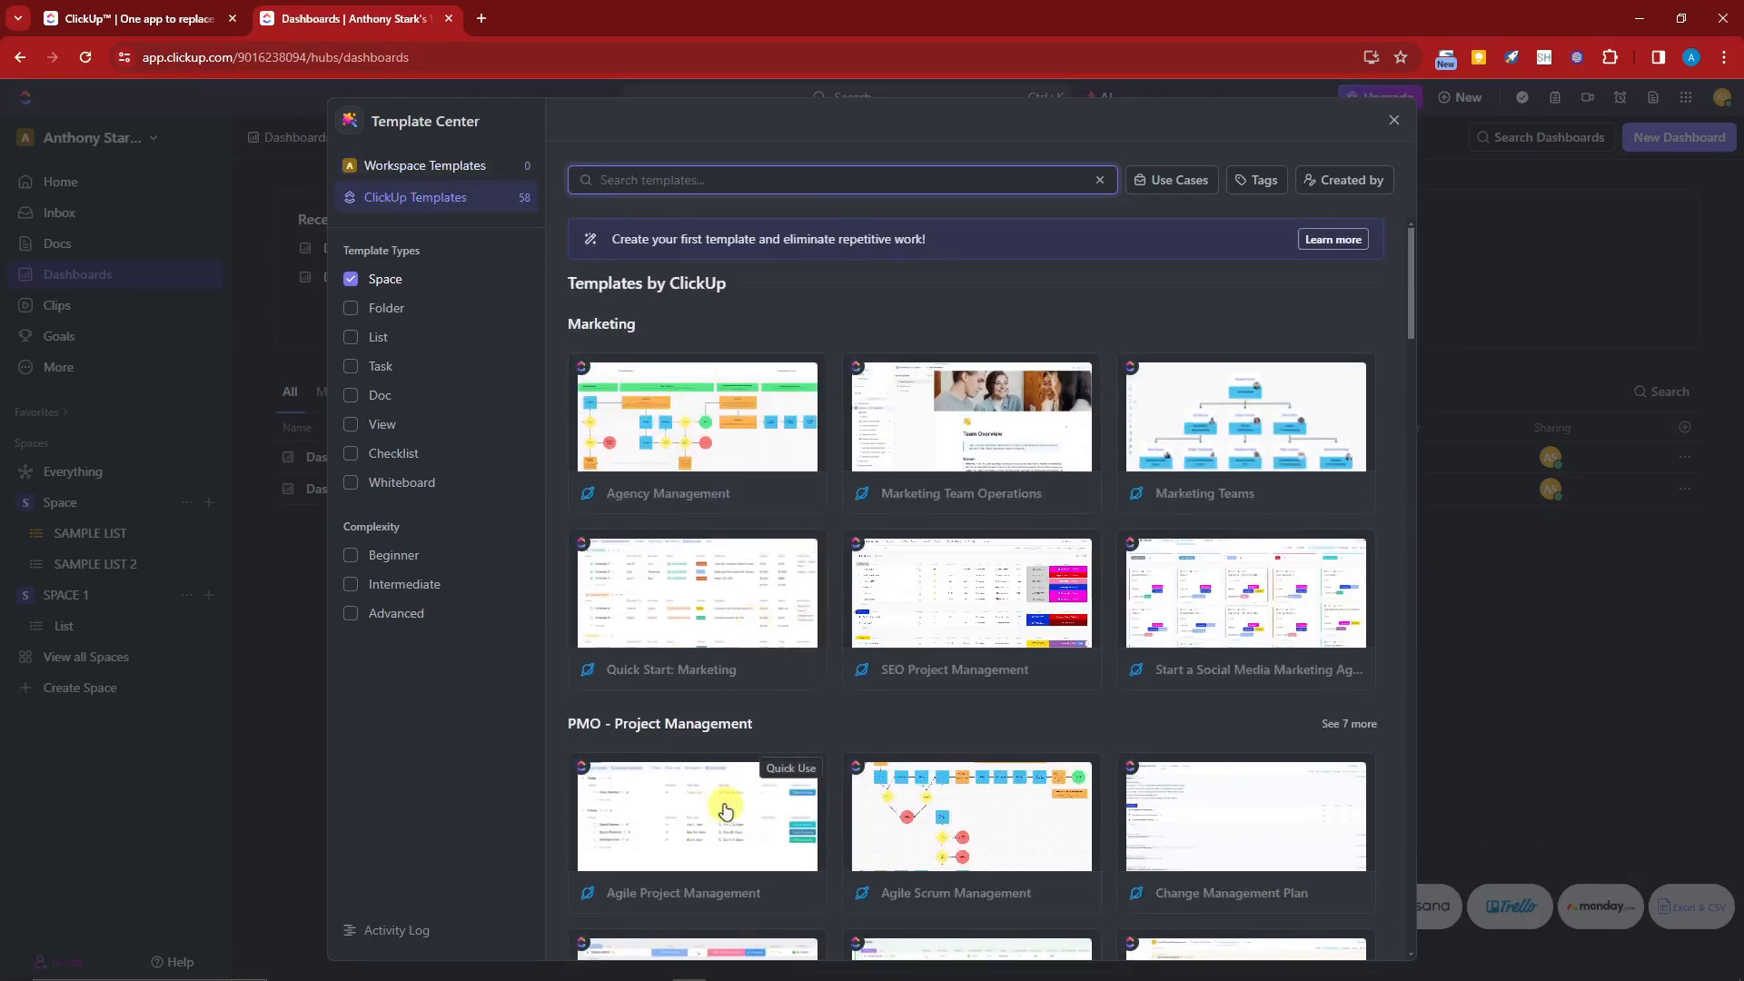
{"action": "scroll", "coordinate": [727, 727], "scroll_direction": "down", "scroll_amount": 3}
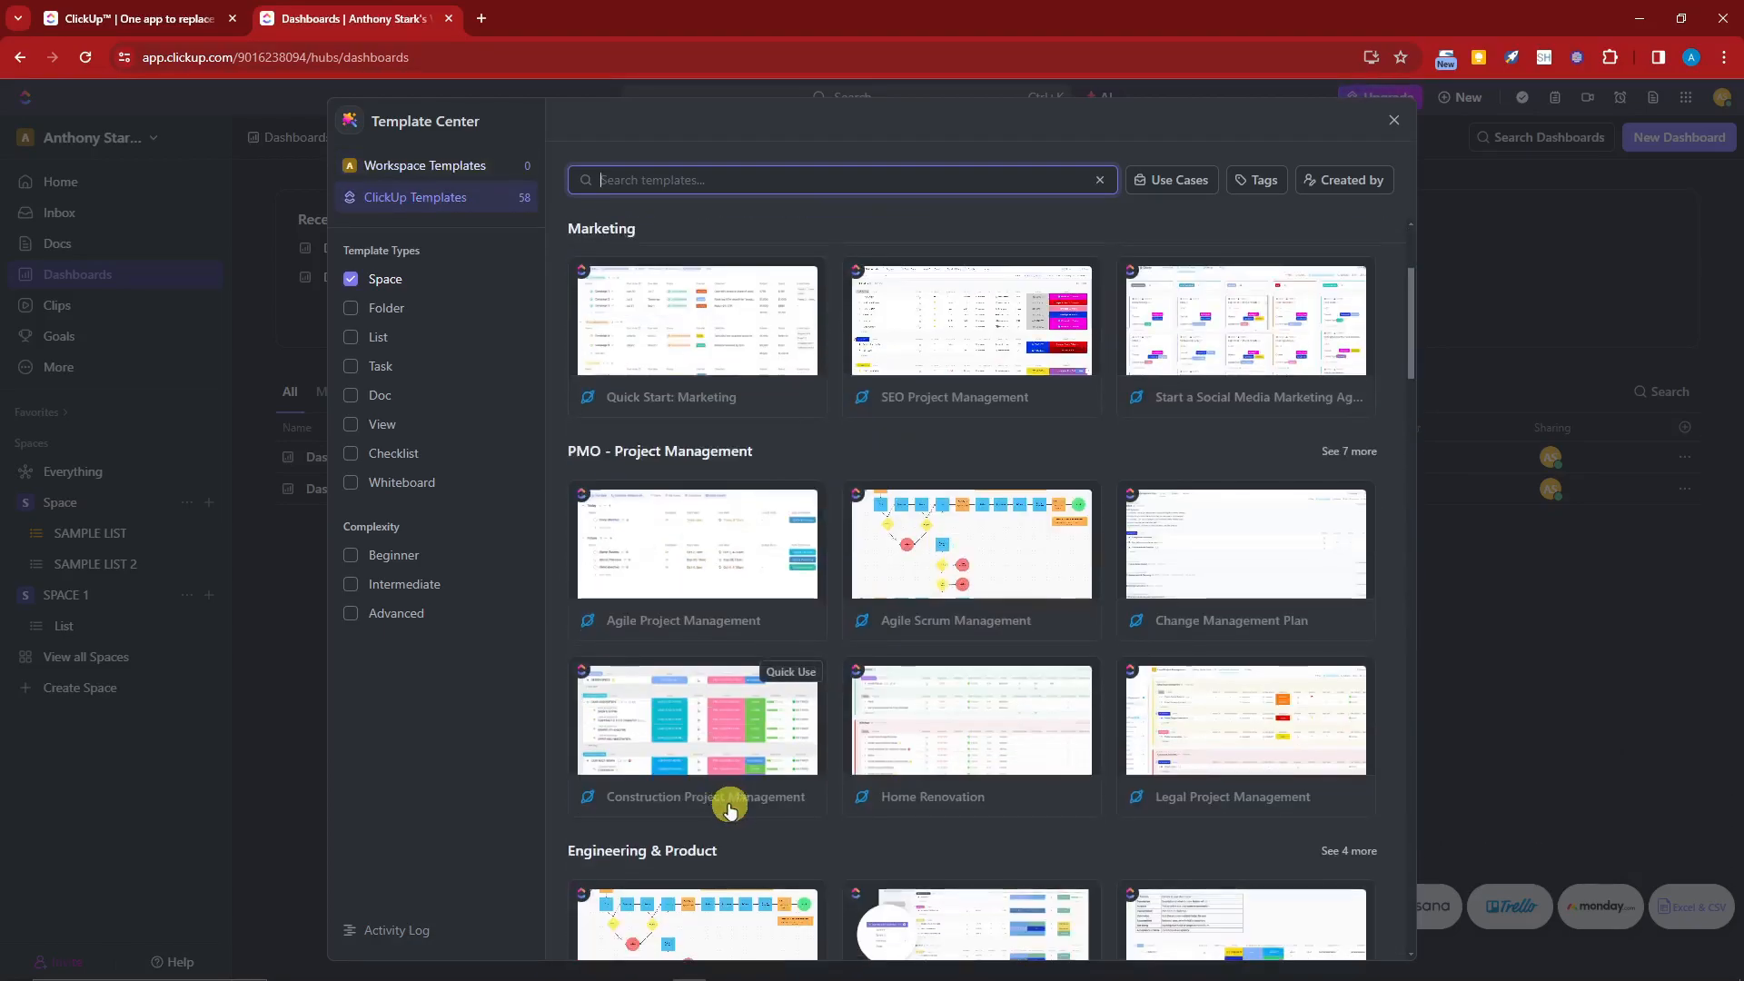
{"action": "left_click", "coordinate": [707, 731]}
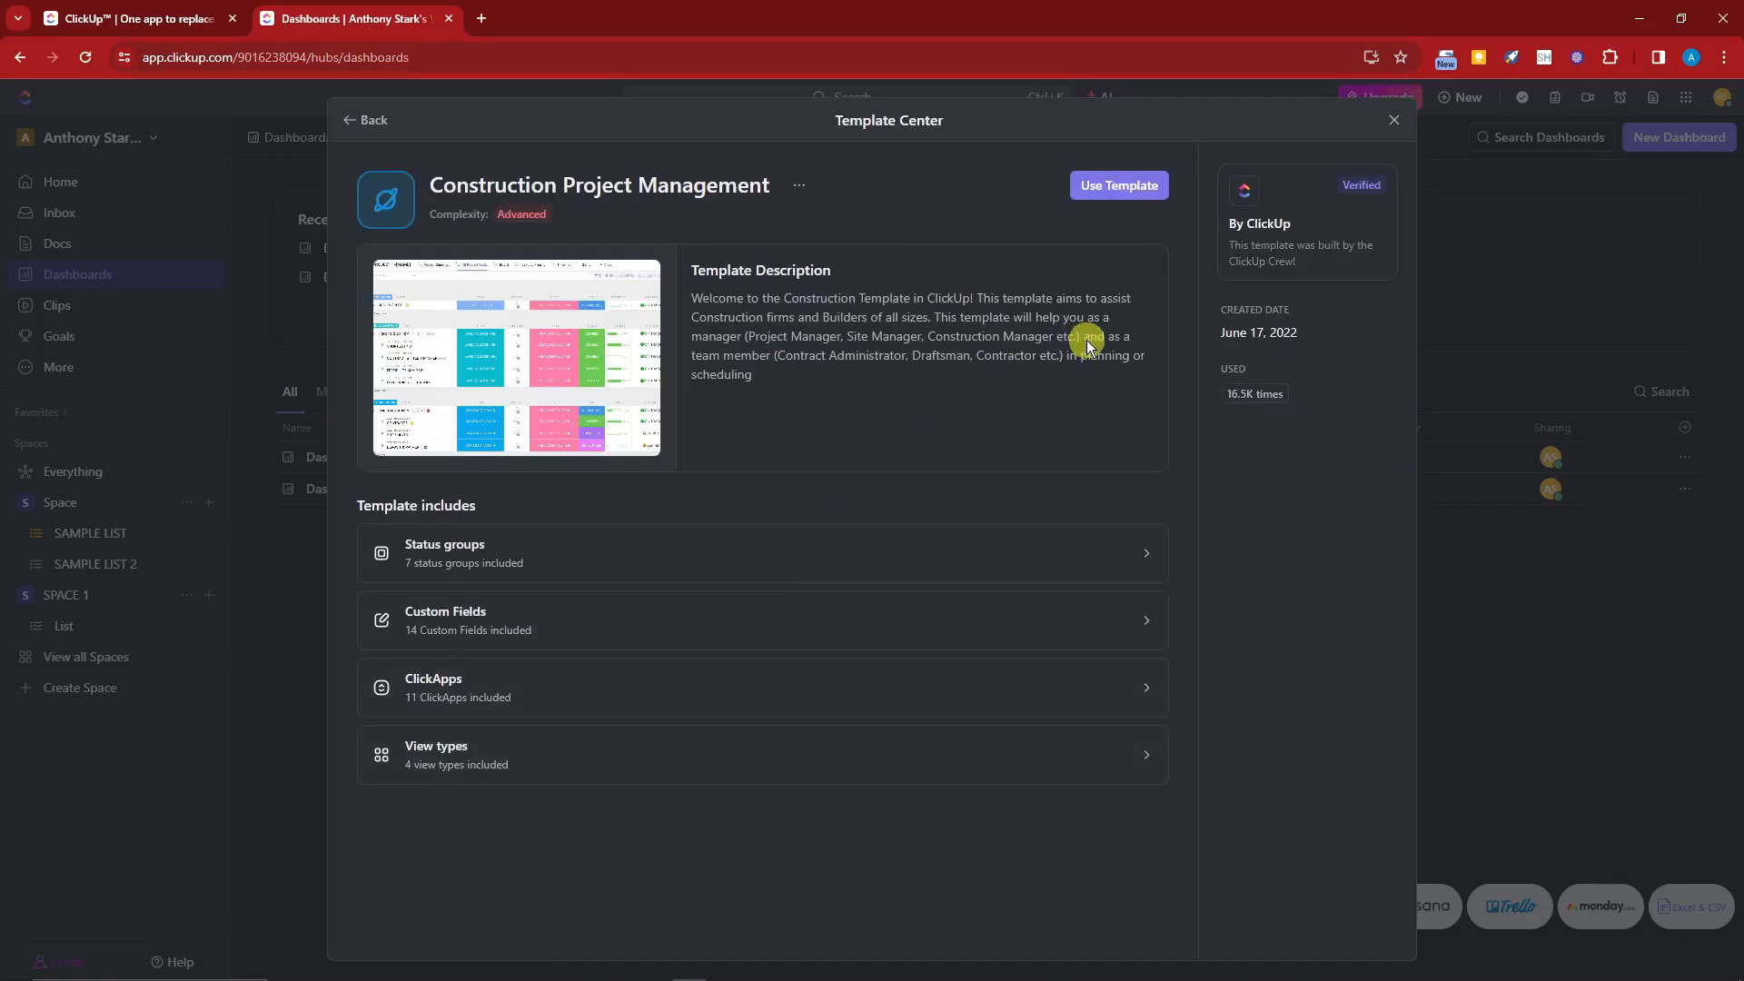
{"action": "left_click", "coordinate": [1140, 188]}
{"action": "left_click", "coordinate": [700, 212]}
{"action": "type", "text": "TEMPLATE SPACE"}
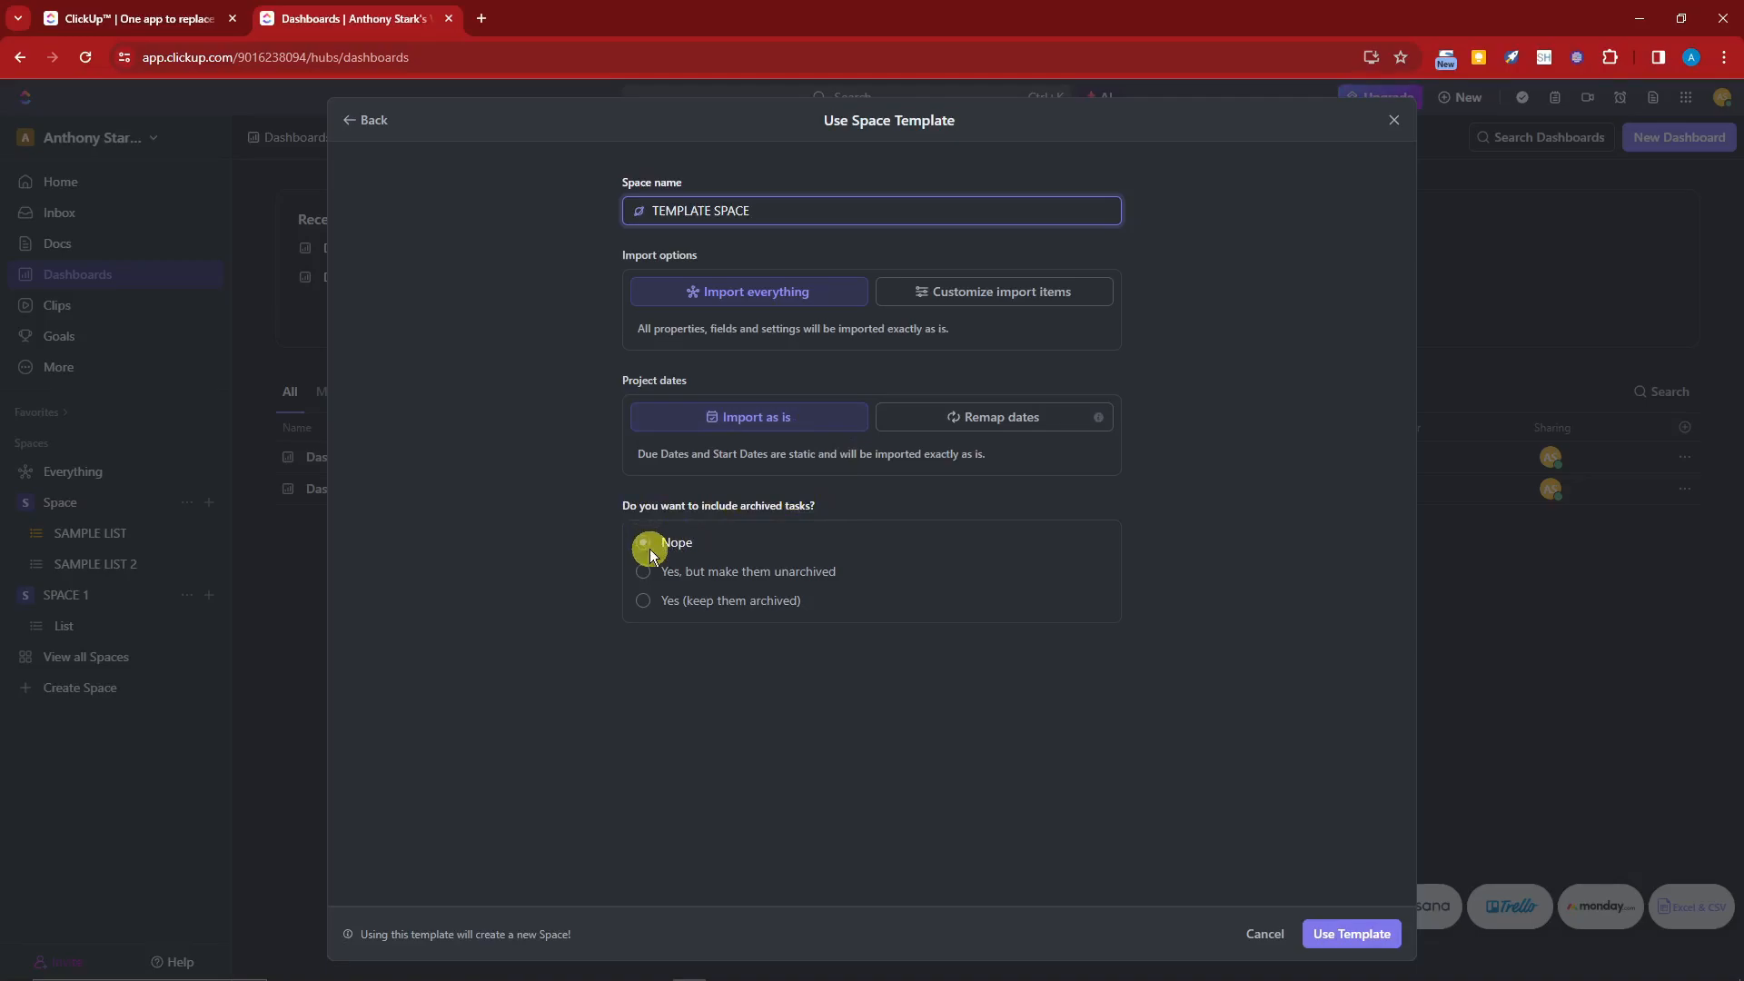
{"action": "left_click", "coordinate": [1352, 934]}
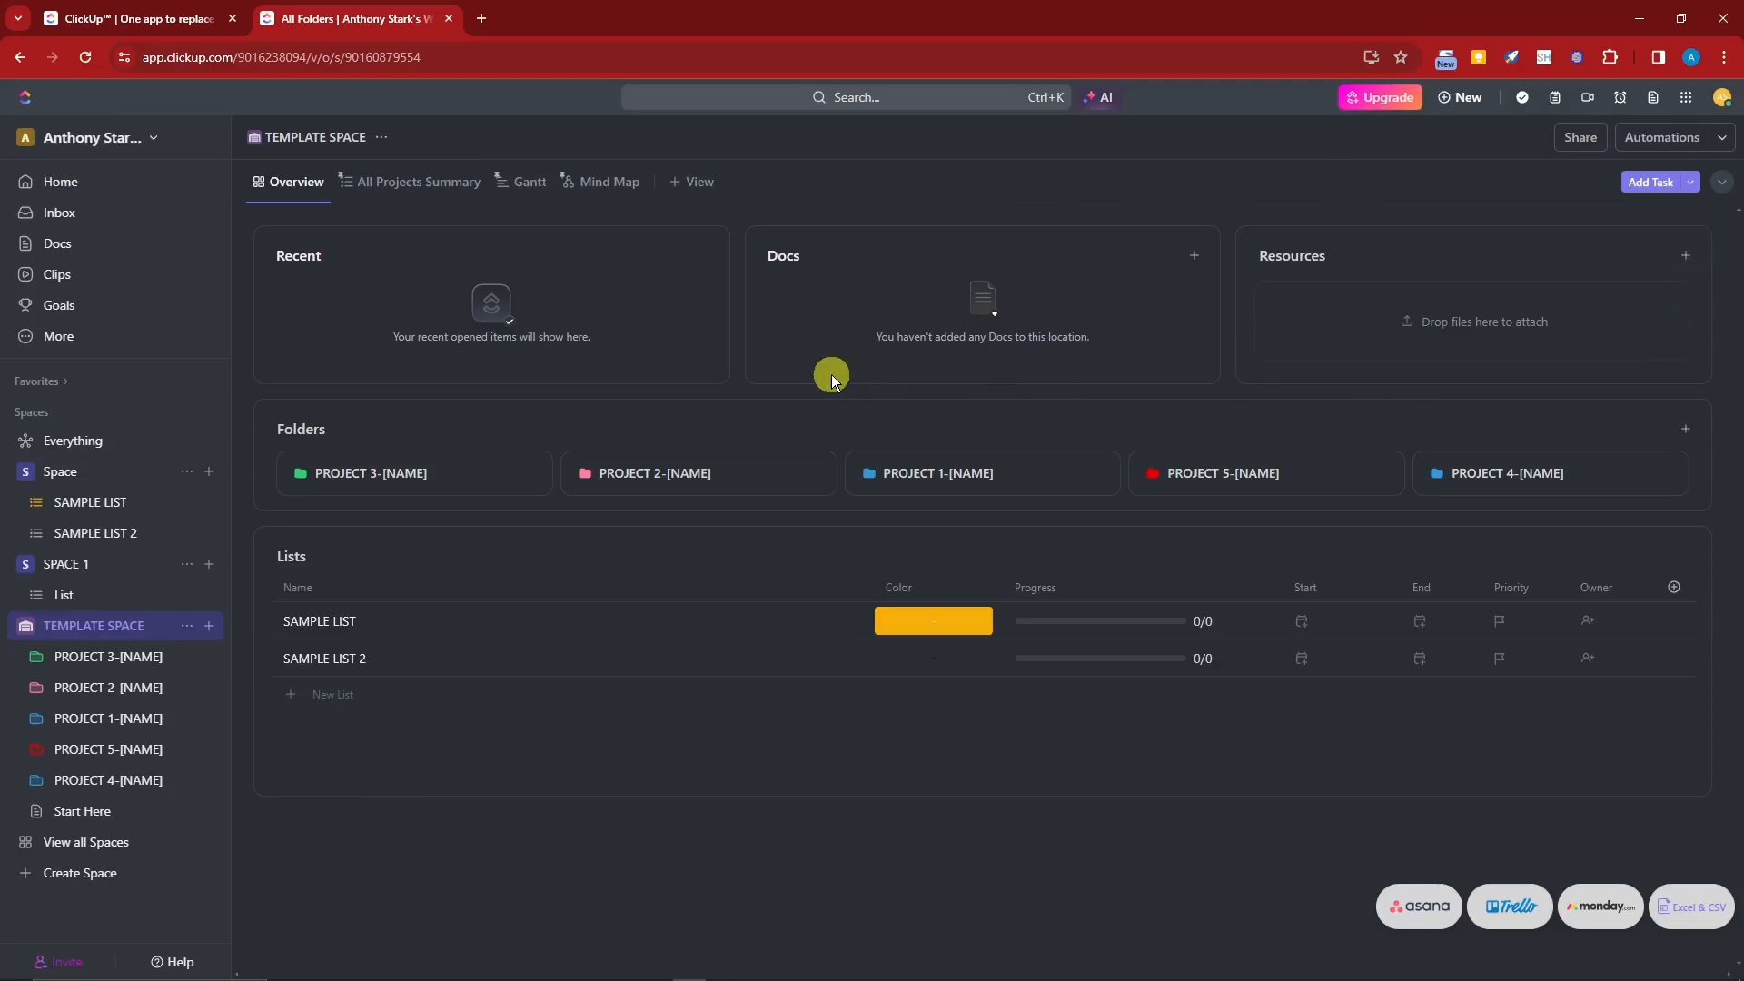
Step: Explore the template space's project folders and their lists by expanding and collapsing them in the sidebar
{"action": "left_click", "coordinate": [127, 657]}
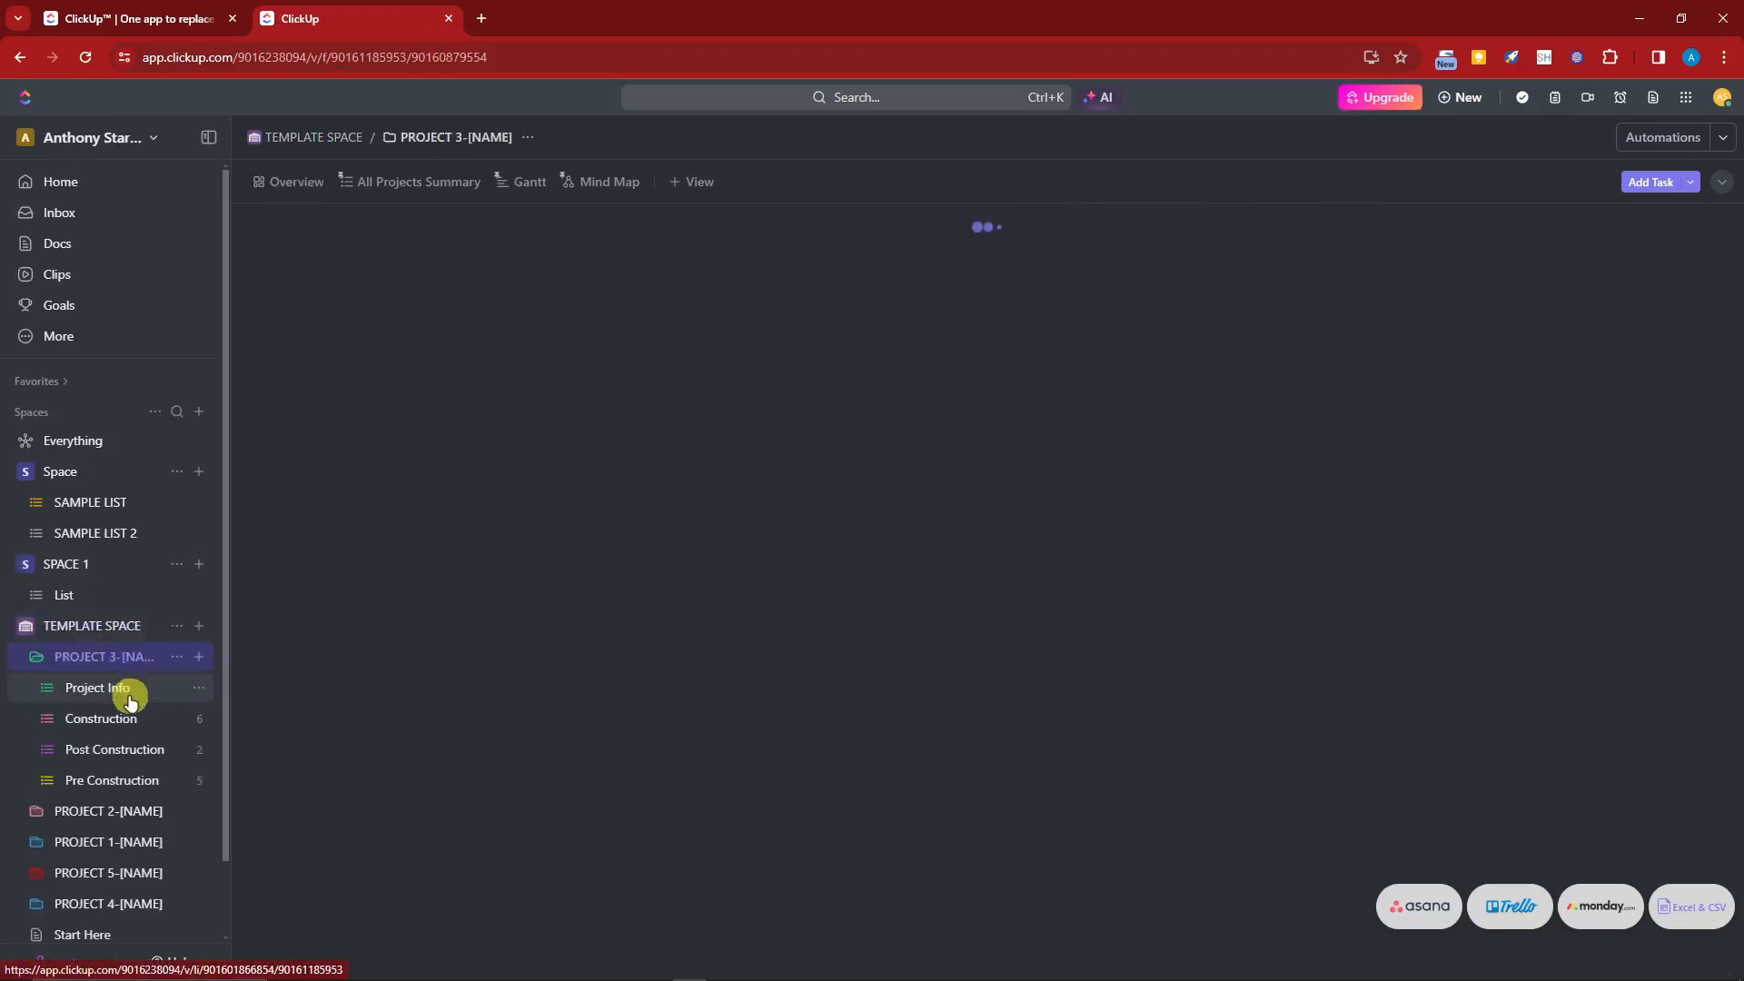
{"action": "left_click", "coordinate": [128, 810]}
{"action": "scroll", "coordinate": [128, 810], "scroll_direction": "down", "scroll_amount": 1}
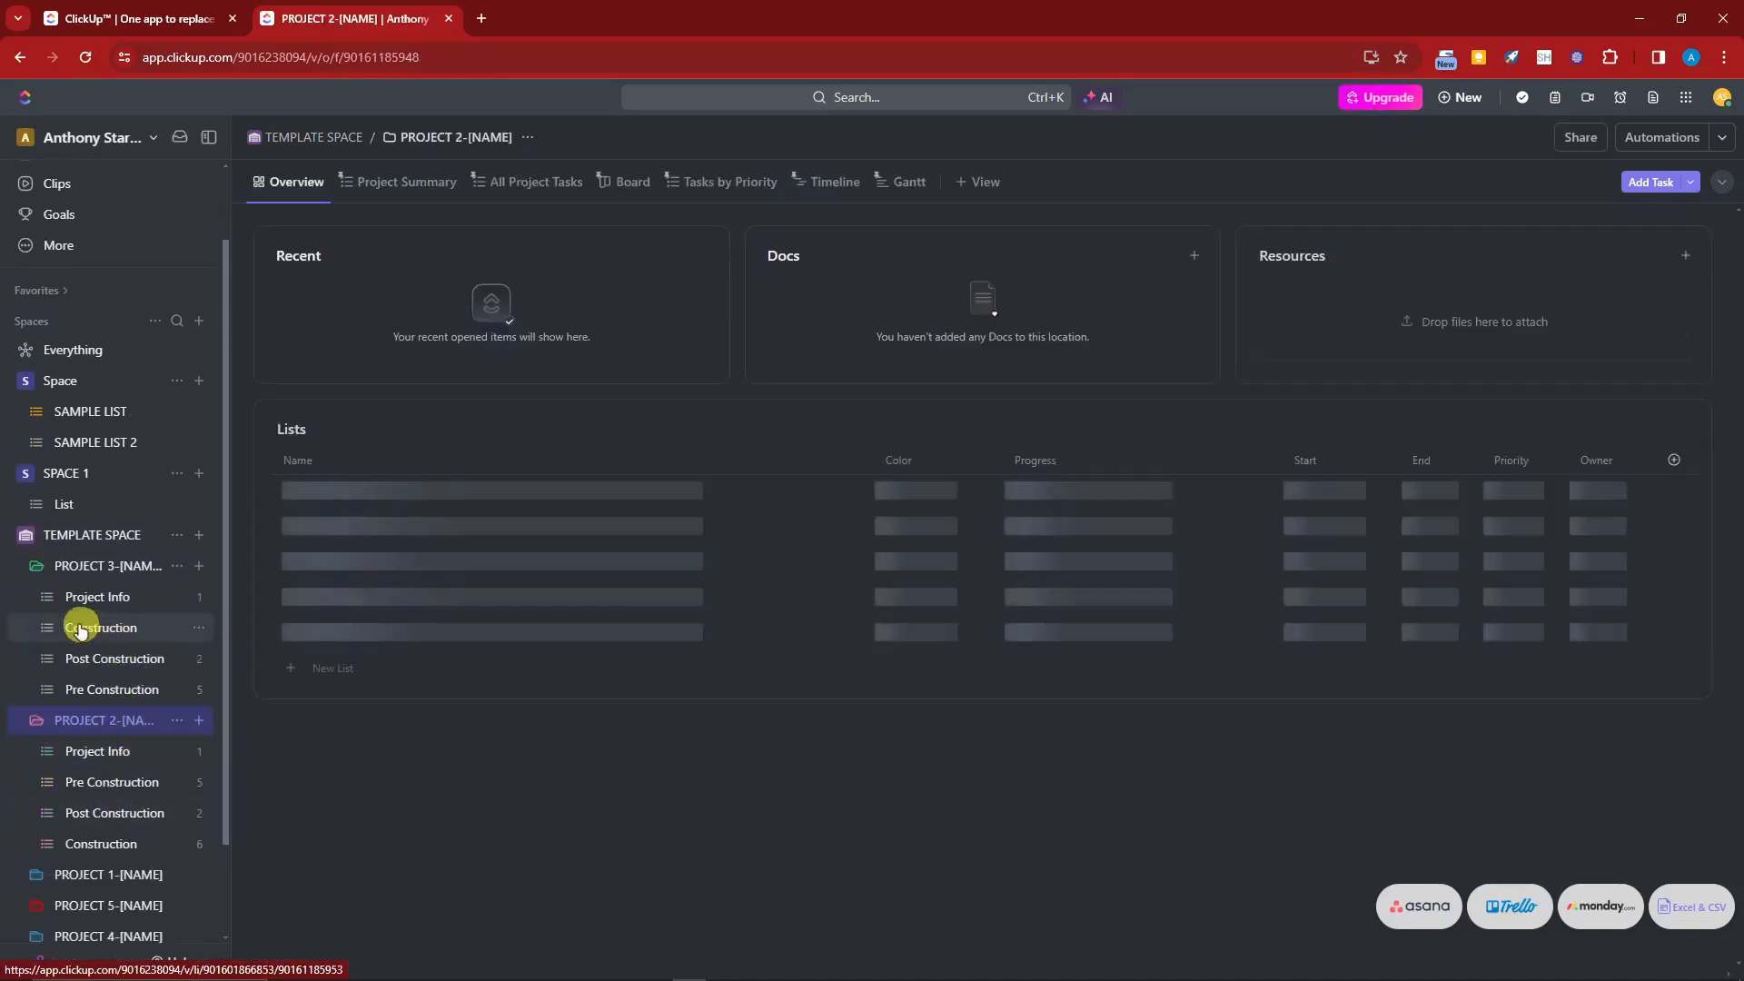
{"action": "left_click", "coordinate": [113, 874]}
{"action": "scroll", "coordinate": [136, 786], "scroll_direction": "down", "scroll_amount": 3}
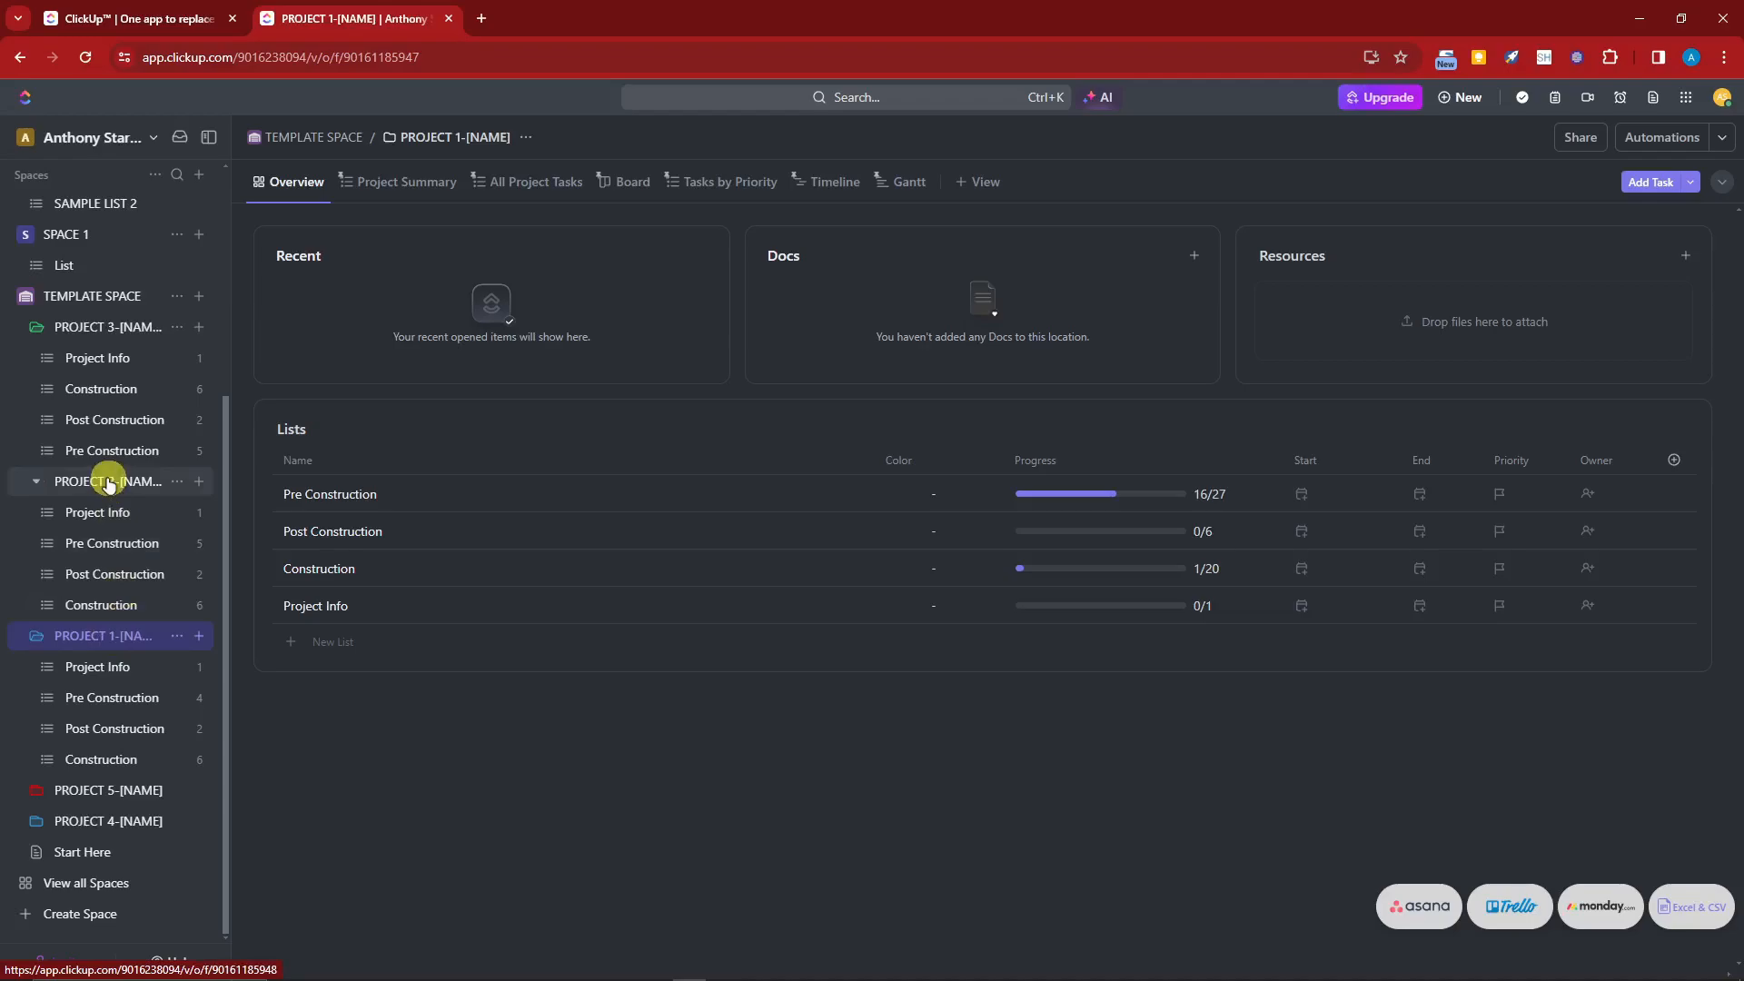
{"action": "left_click", "coordinate": [110, 327]}
{"action": "left_click", "coordinate": [114, 636]}
{"action": "scroll", "coordinate": [32, 477], "scroll_direction": "up", "scroll_amount": 2}
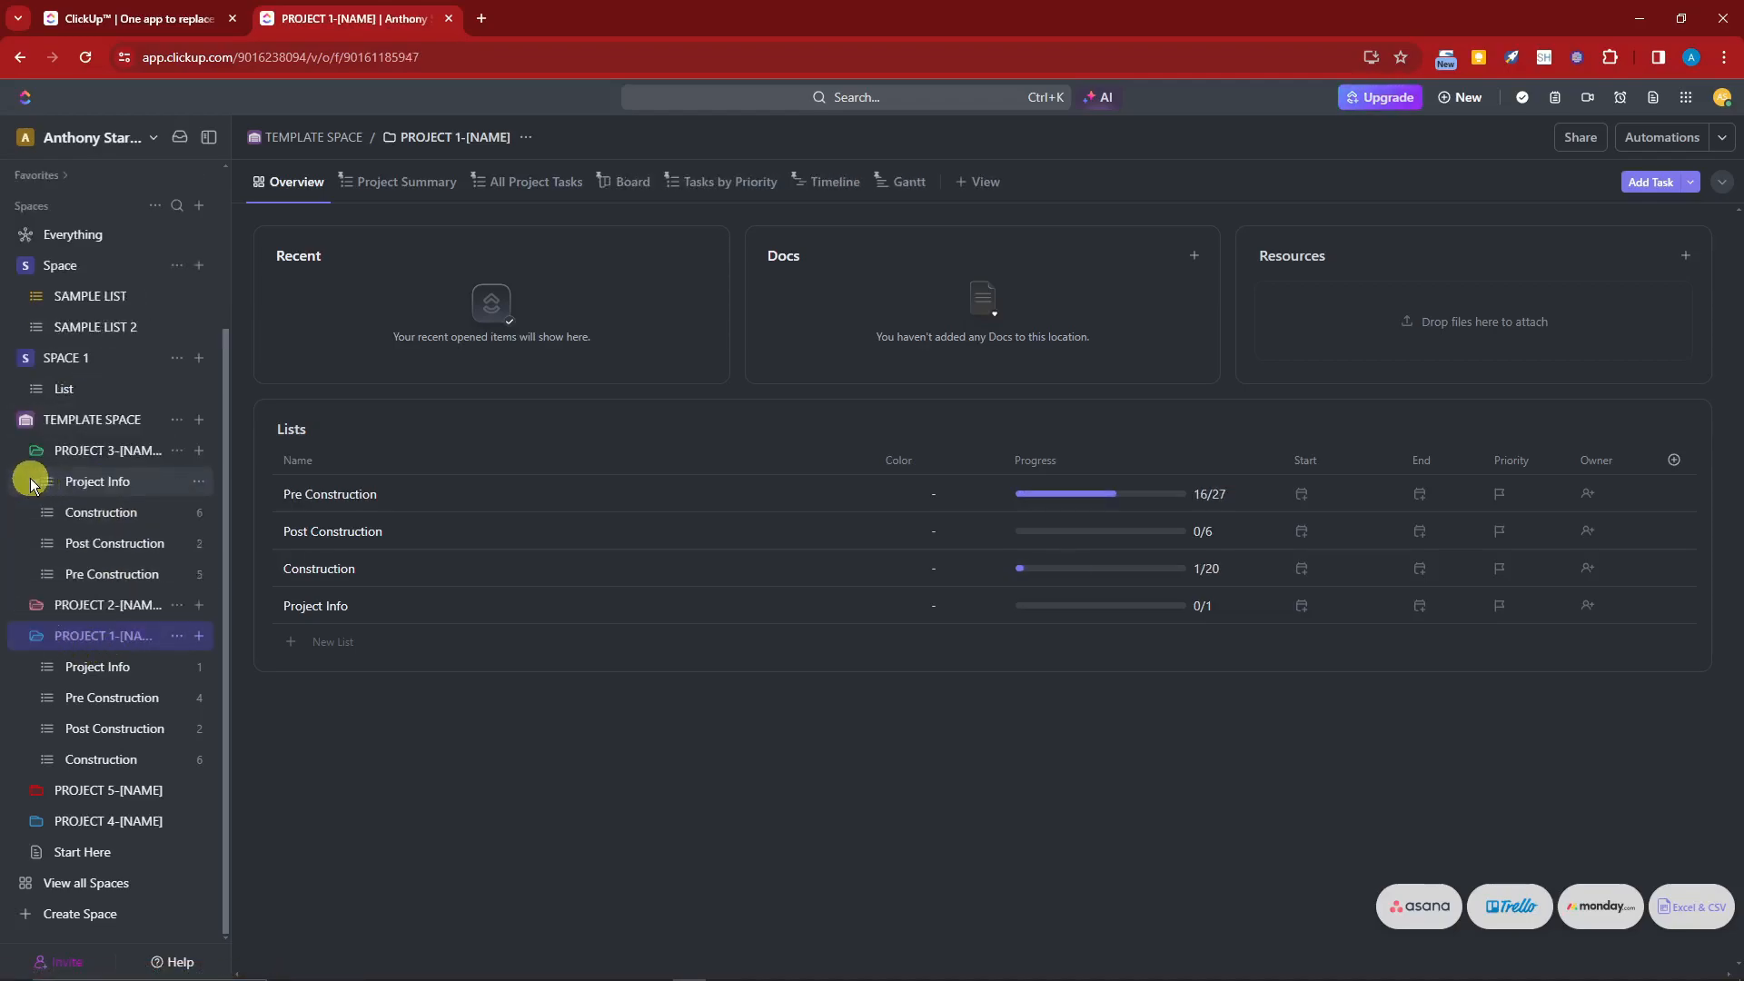
{"action": "left_click", "coordinate": [33, 603]}
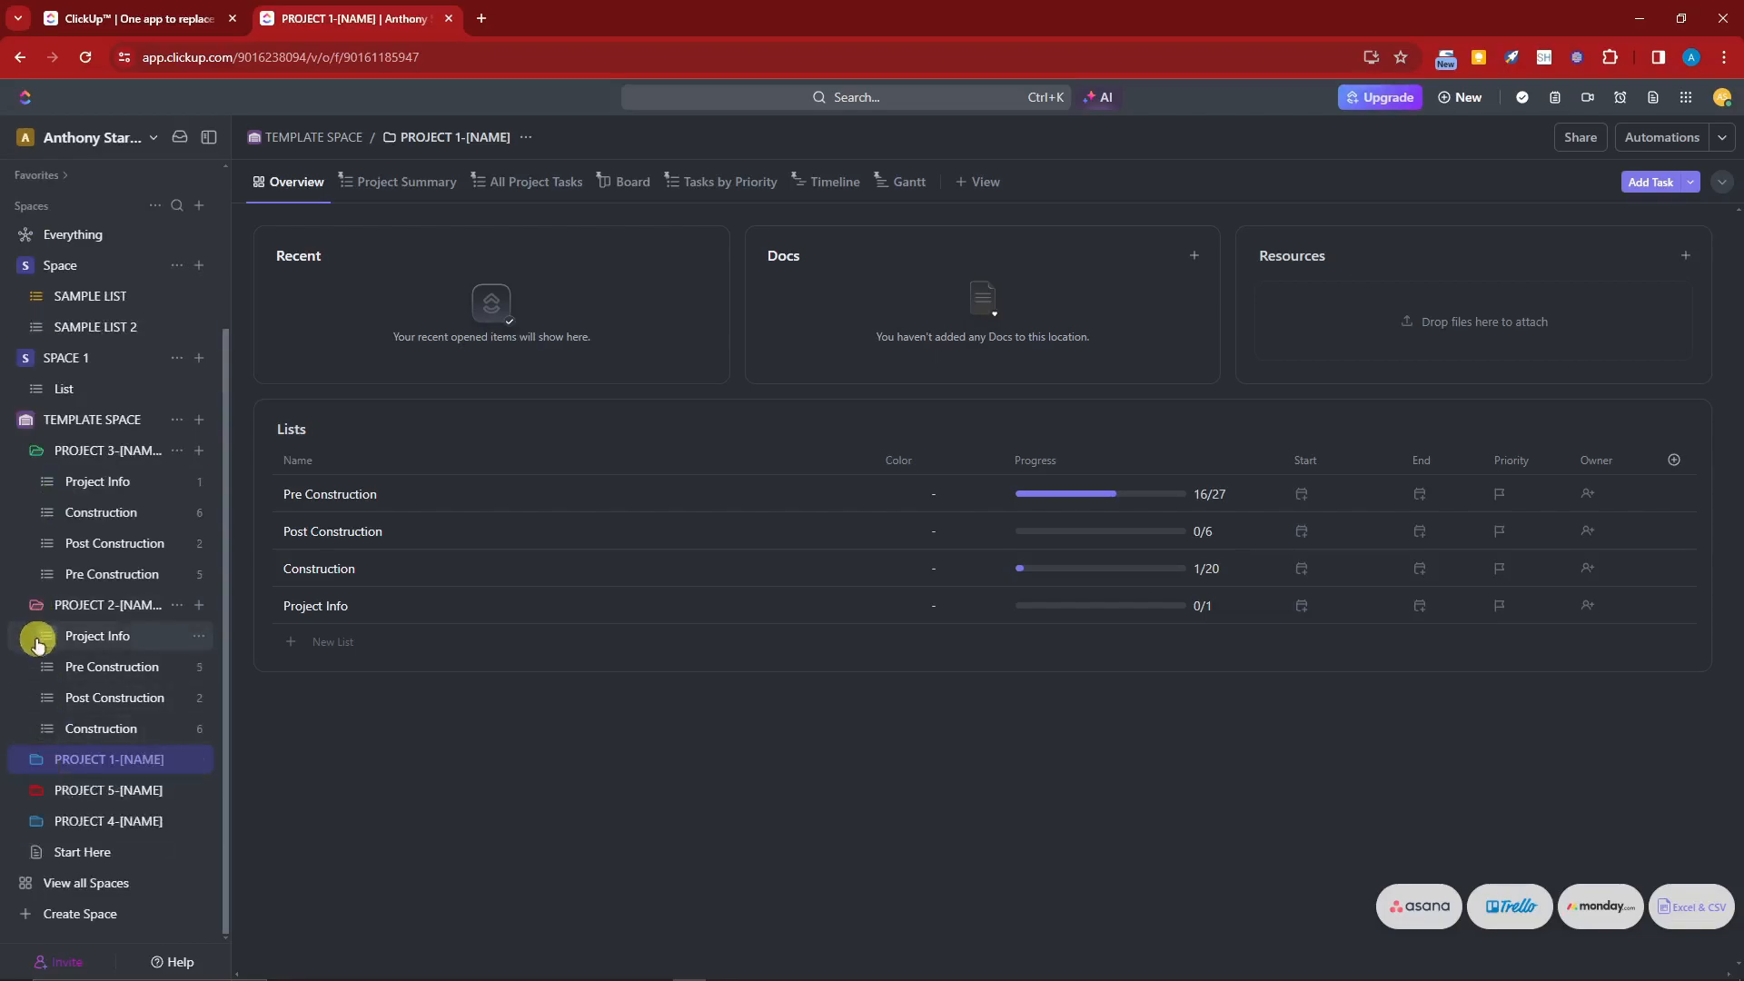
{"action": "left_click", "coordinate": [36, 604]}
{"action": "scroll", "coordinate": [34, 427], "scroll_direction": "up", "scroll_amount": 2}
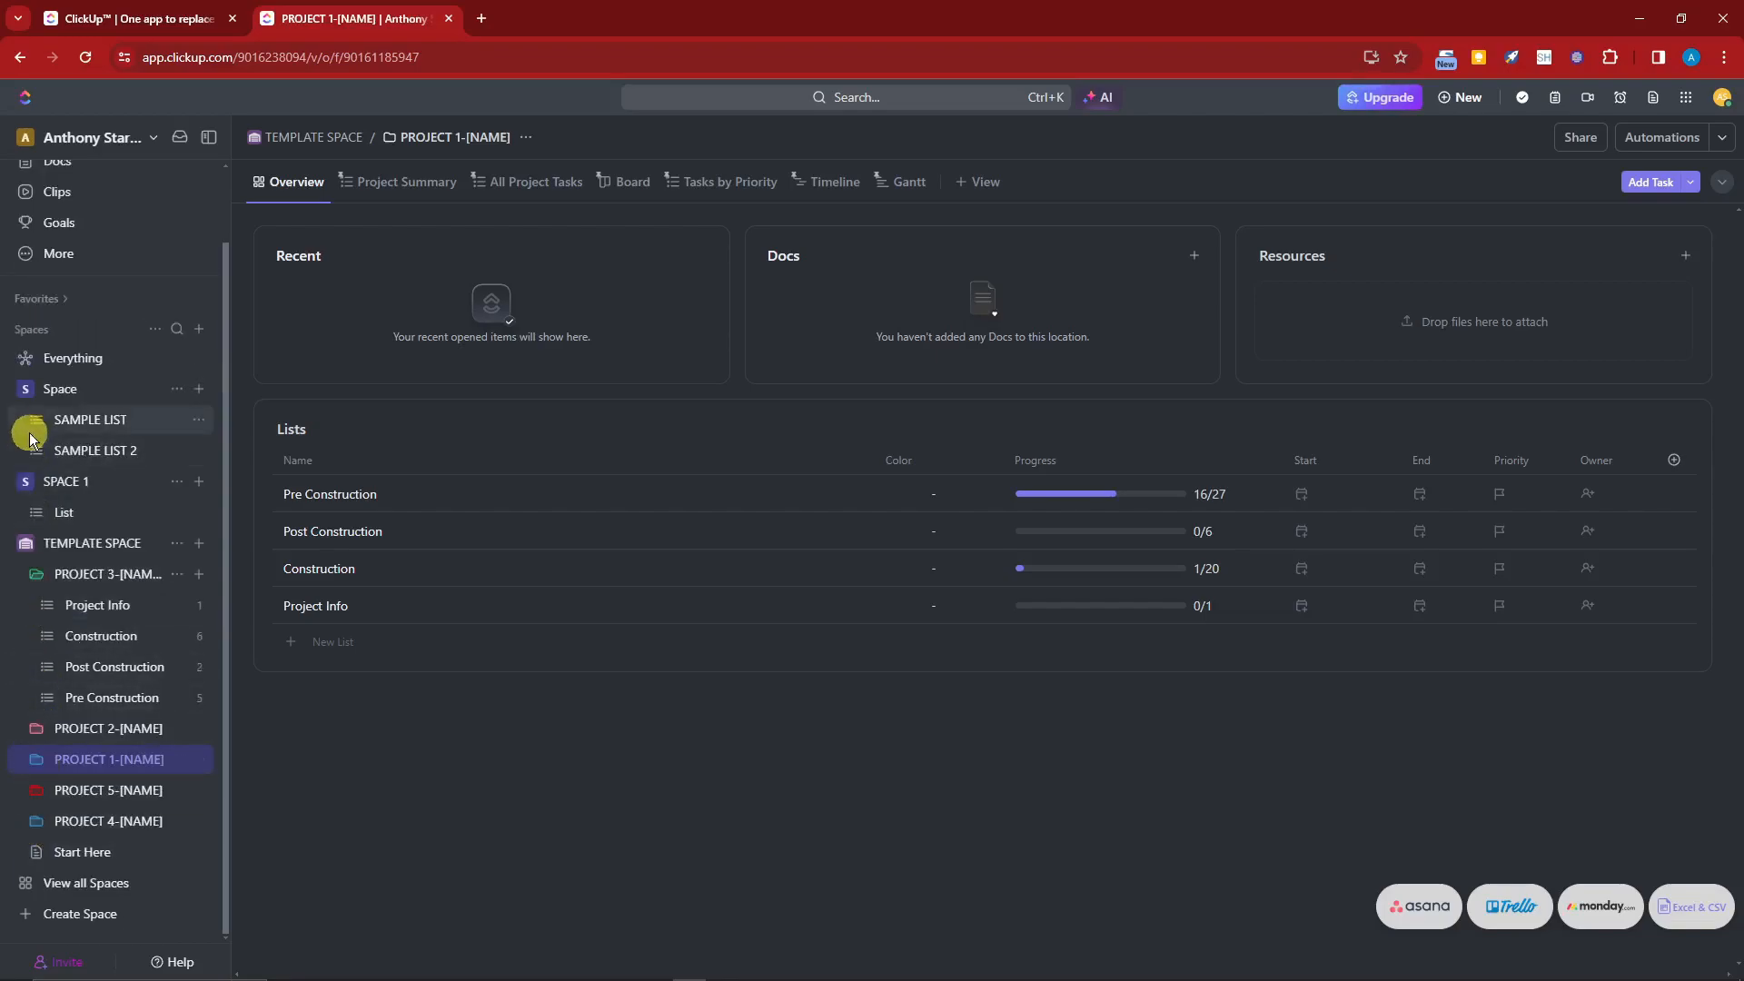
{"action": "left_click", "coordinate": [38, 579]}
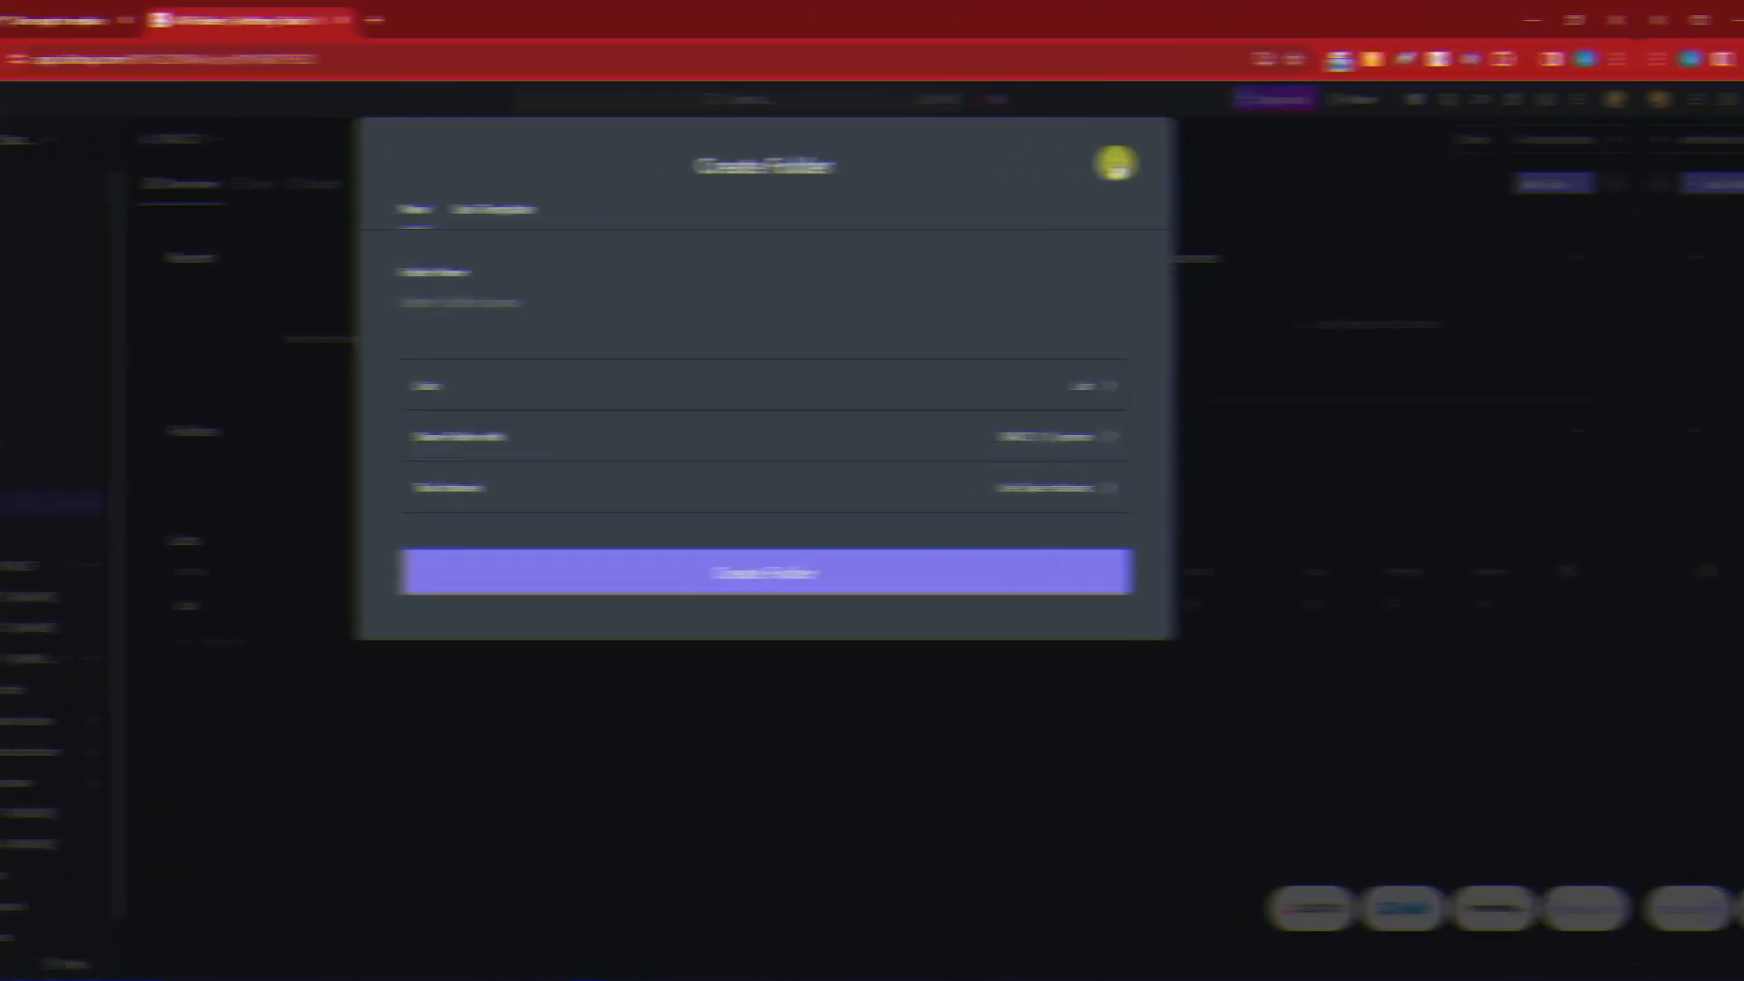
Step: Create a folder named SAMPLE FOLDER in SPACE 1
{"action": "left_click", "coordinate": [1117, 163]}
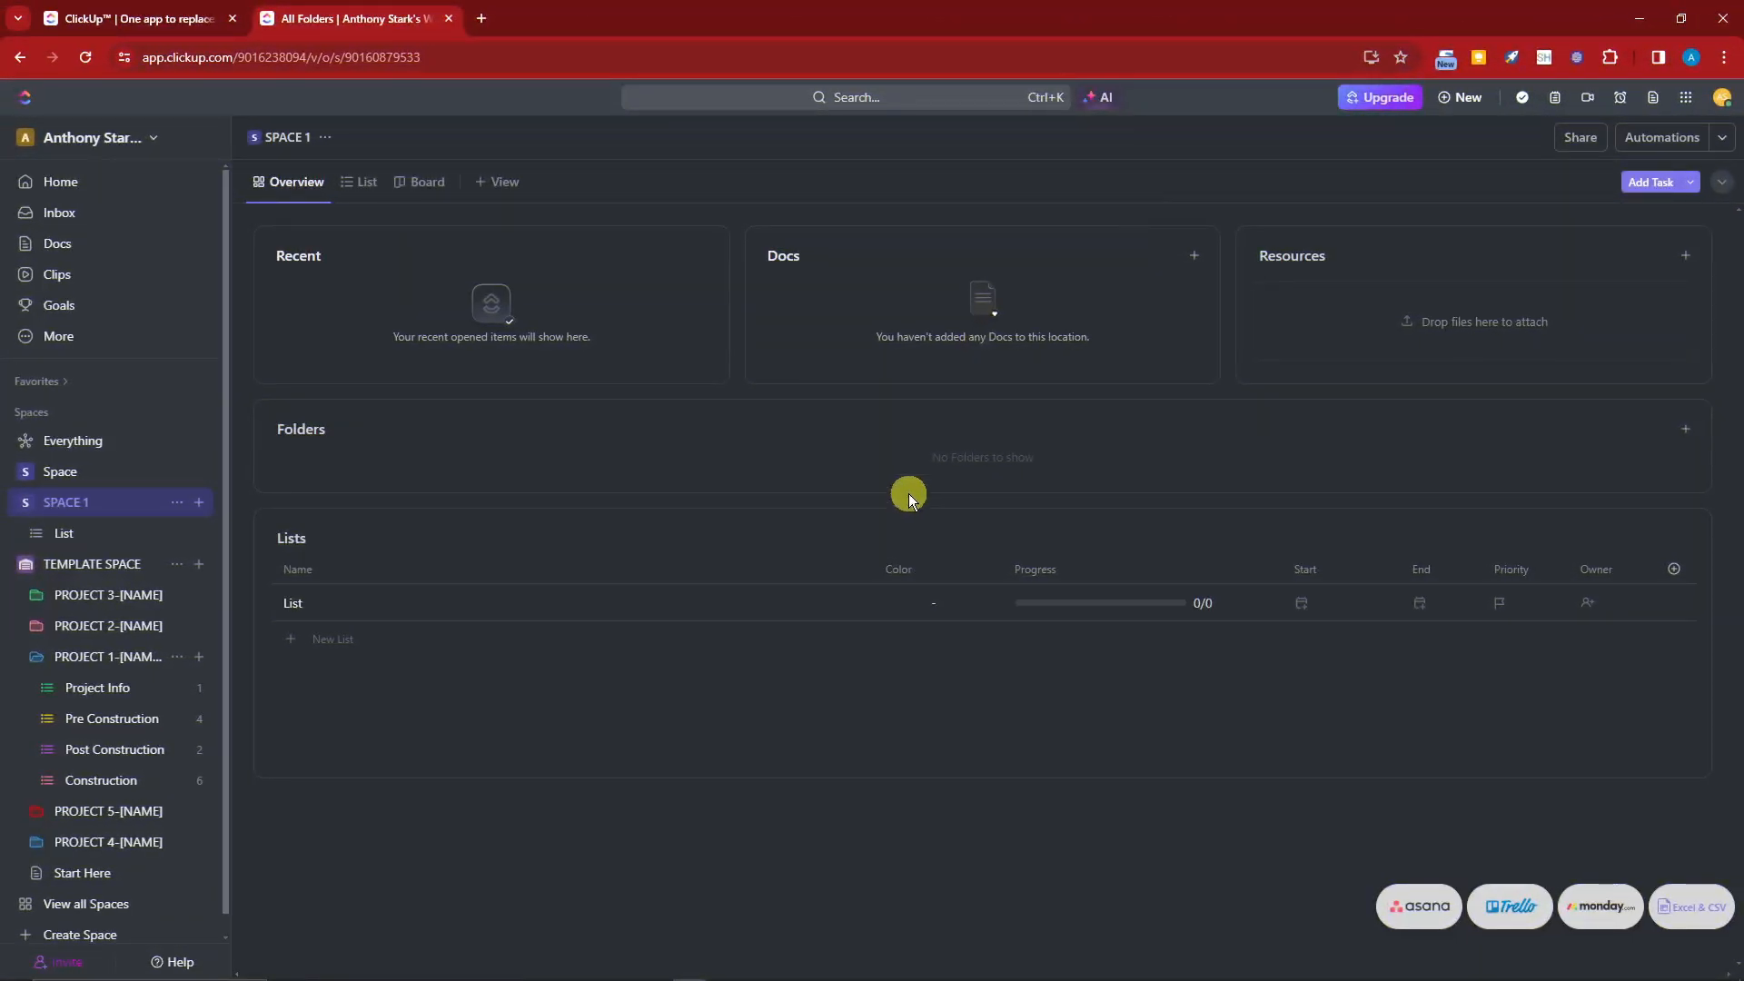
{"action": "left_click", "coordinate": [199, 502]}
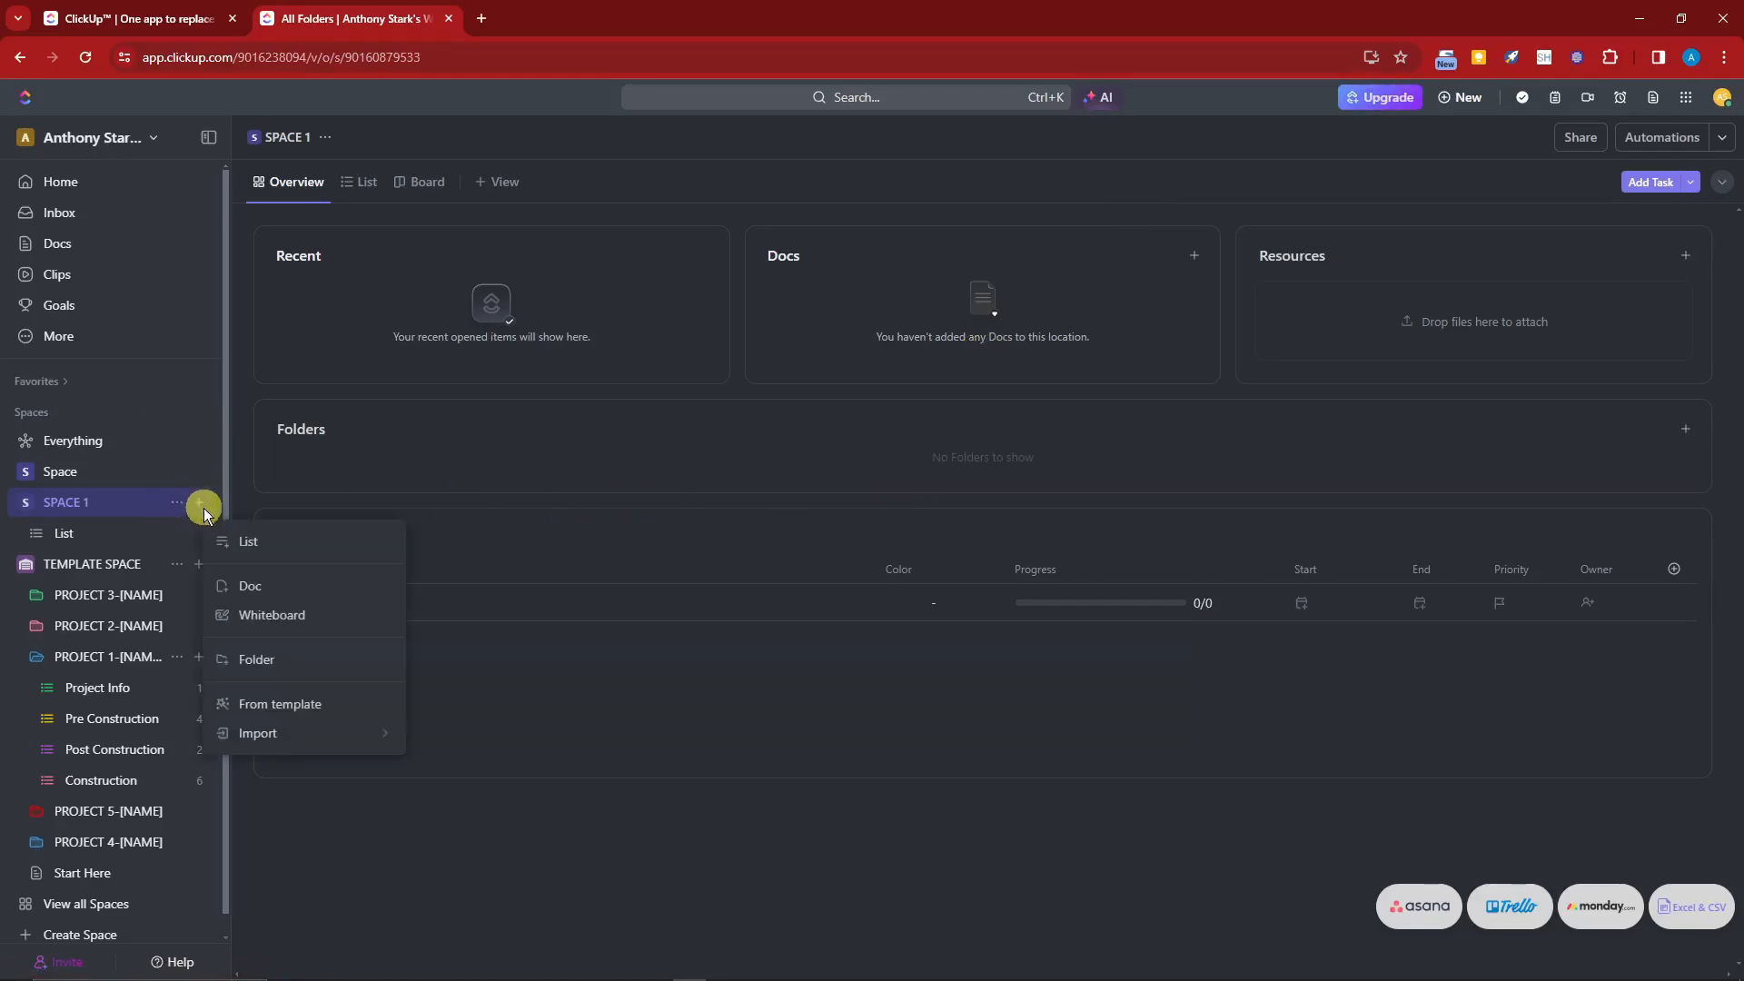
{"action": "left_click", "coordinate": [256, 660]}
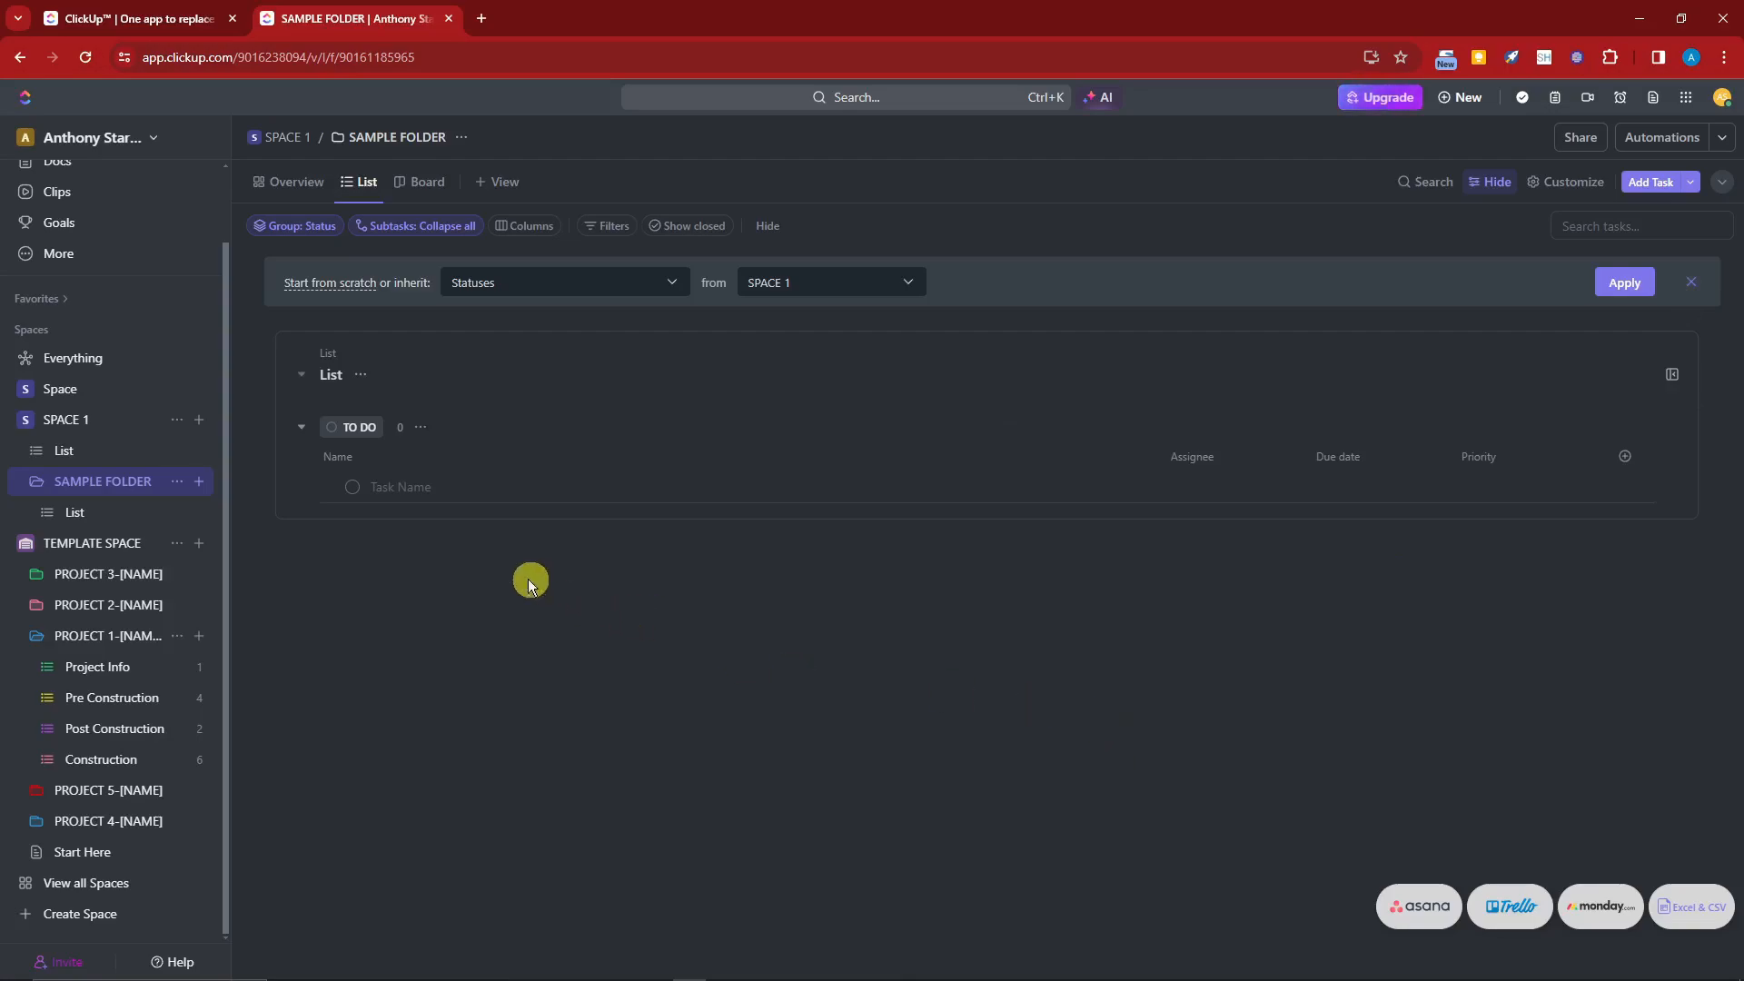
Step: Create a task named SAMPLE TASK 1 assigned to me in the folder's list, and briefly open its details
{"action": "left_click", "coordinate": [413, 485]}
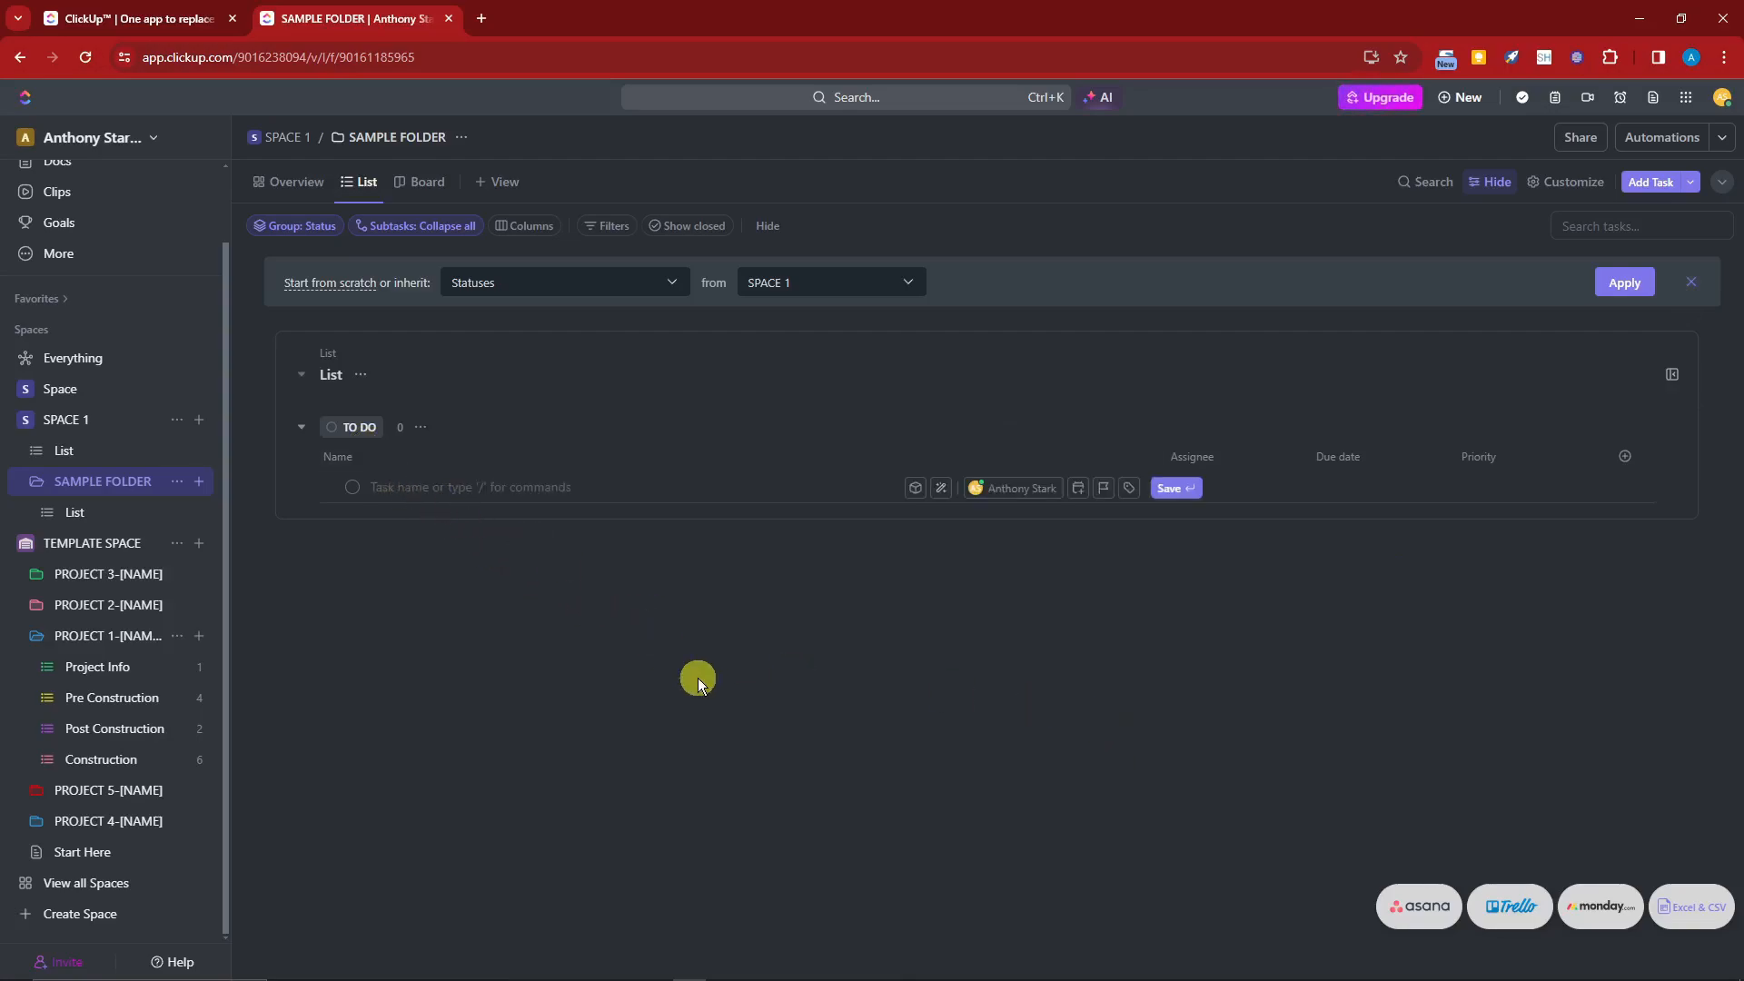
{"action": "type", "text": "SAMPLE TASK 1"}
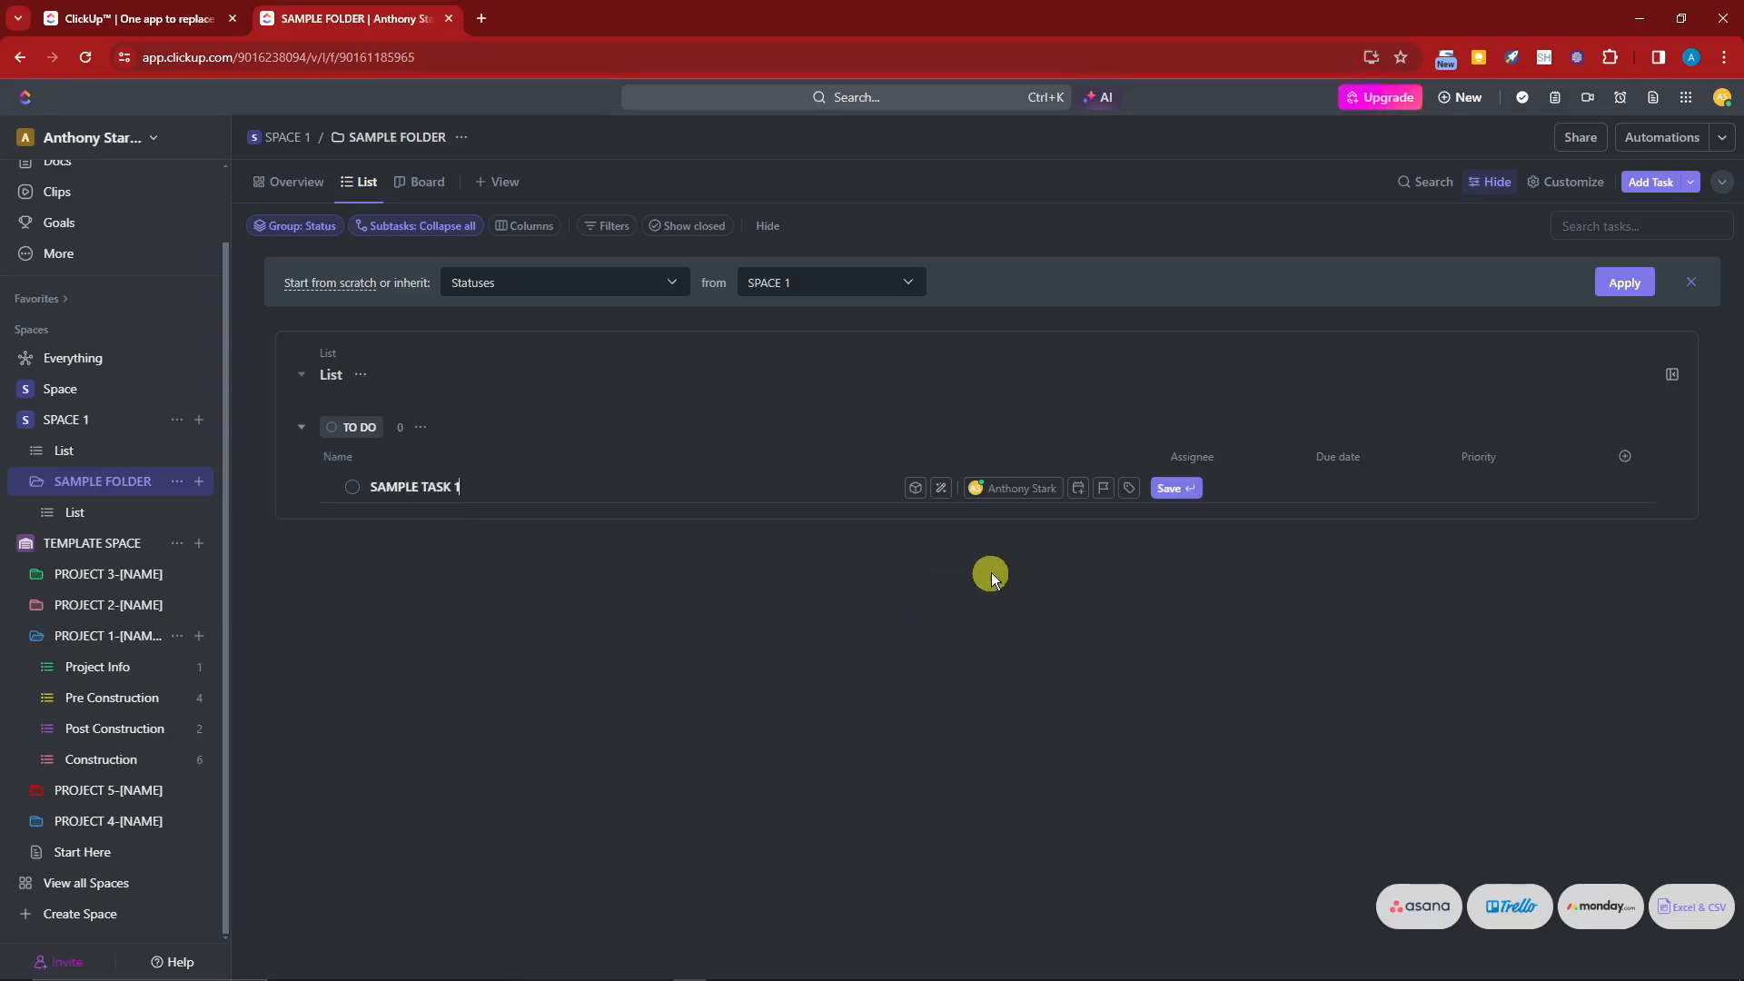
{"action": "left_click", "coordinate": [1041, 489]}
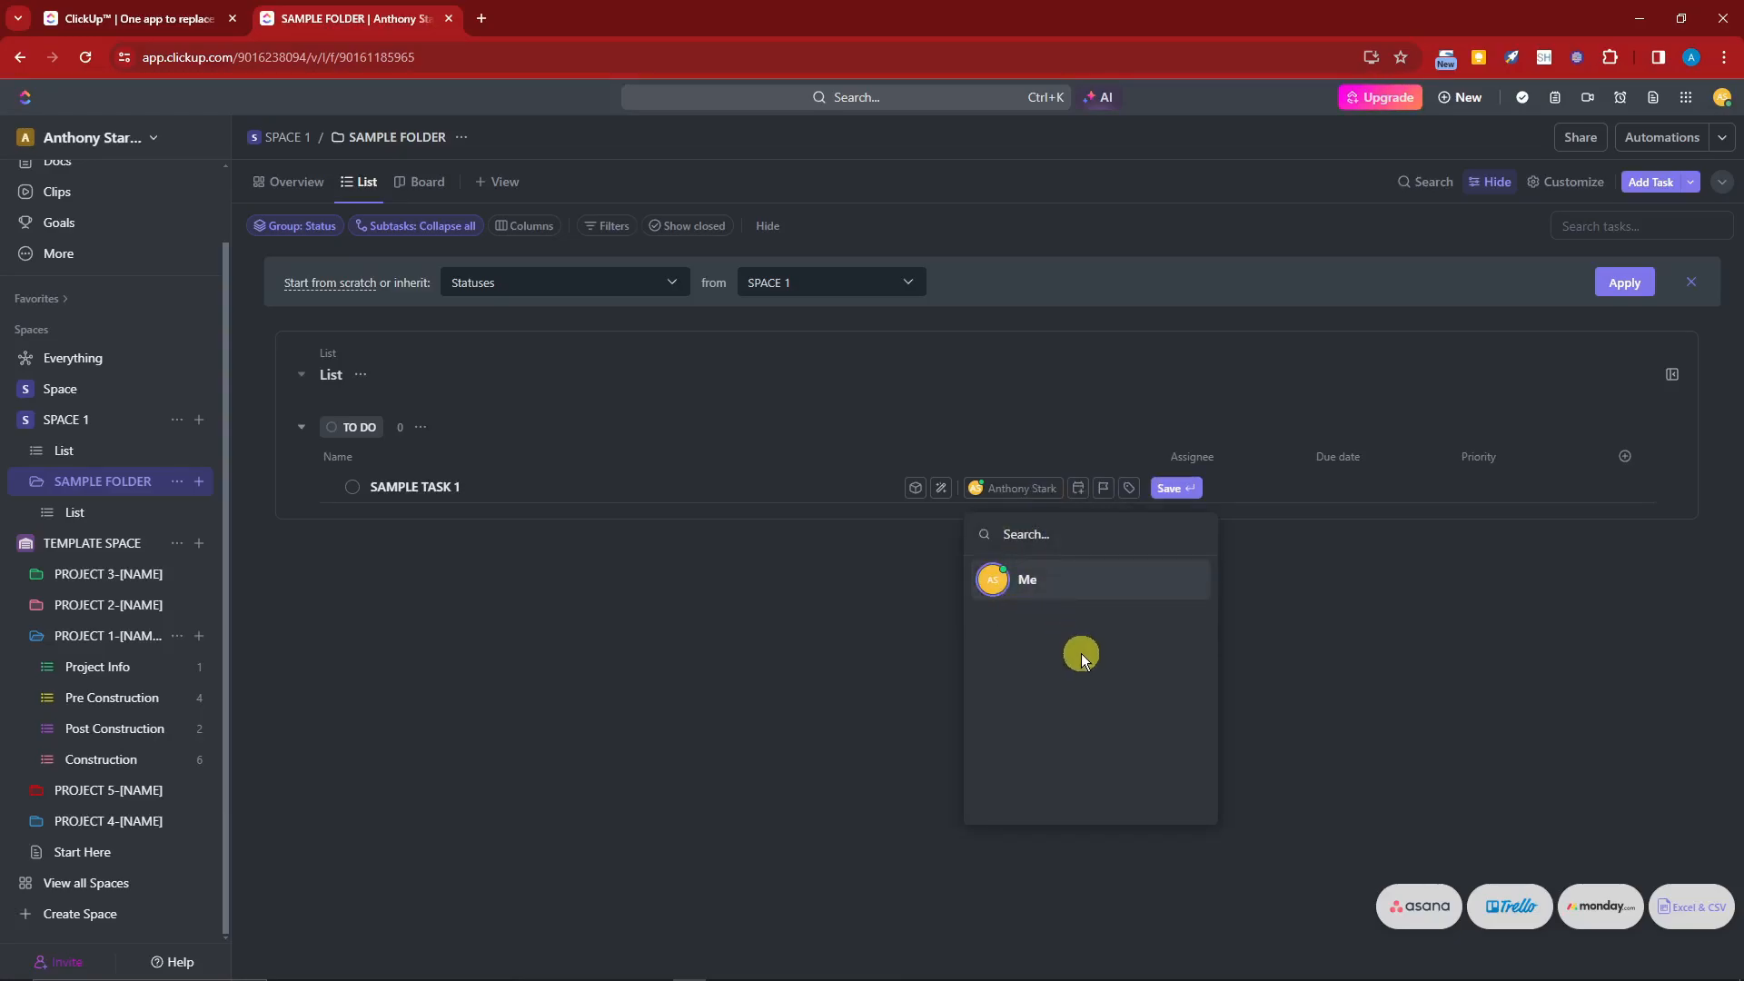
{"action": "left_click", "coordinate": [1074, 575]}
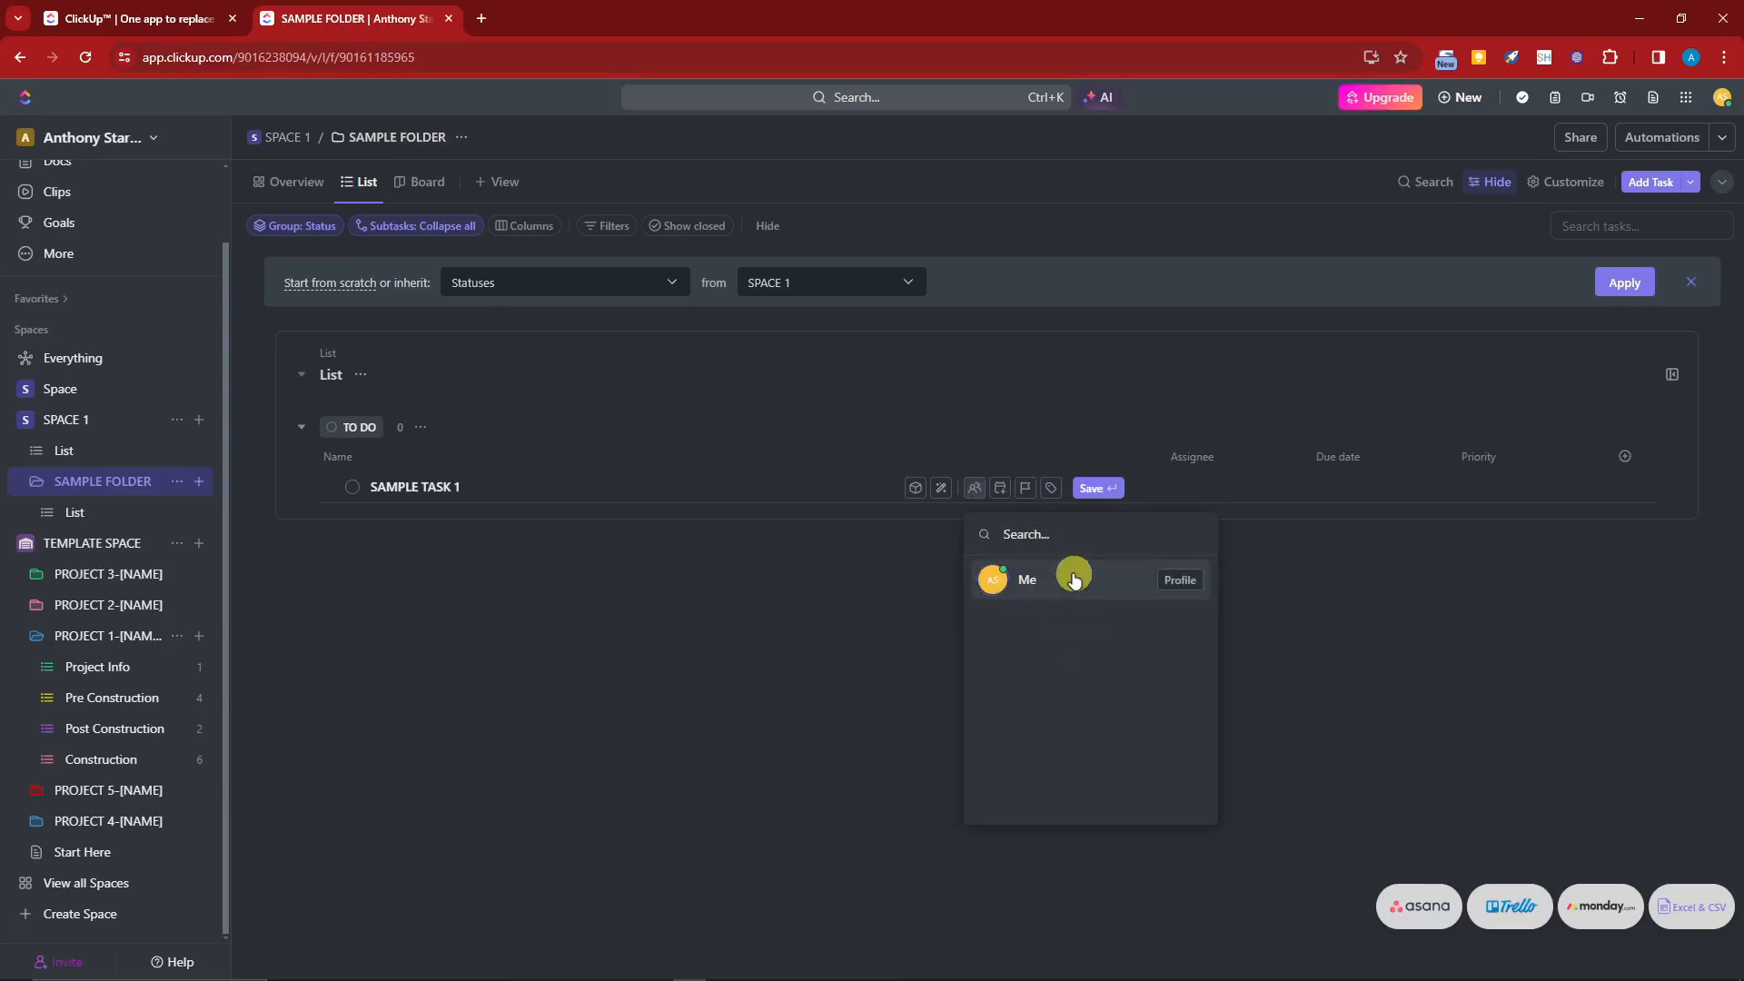
{"action": "left_click", "coordinate": [1078, 578]}
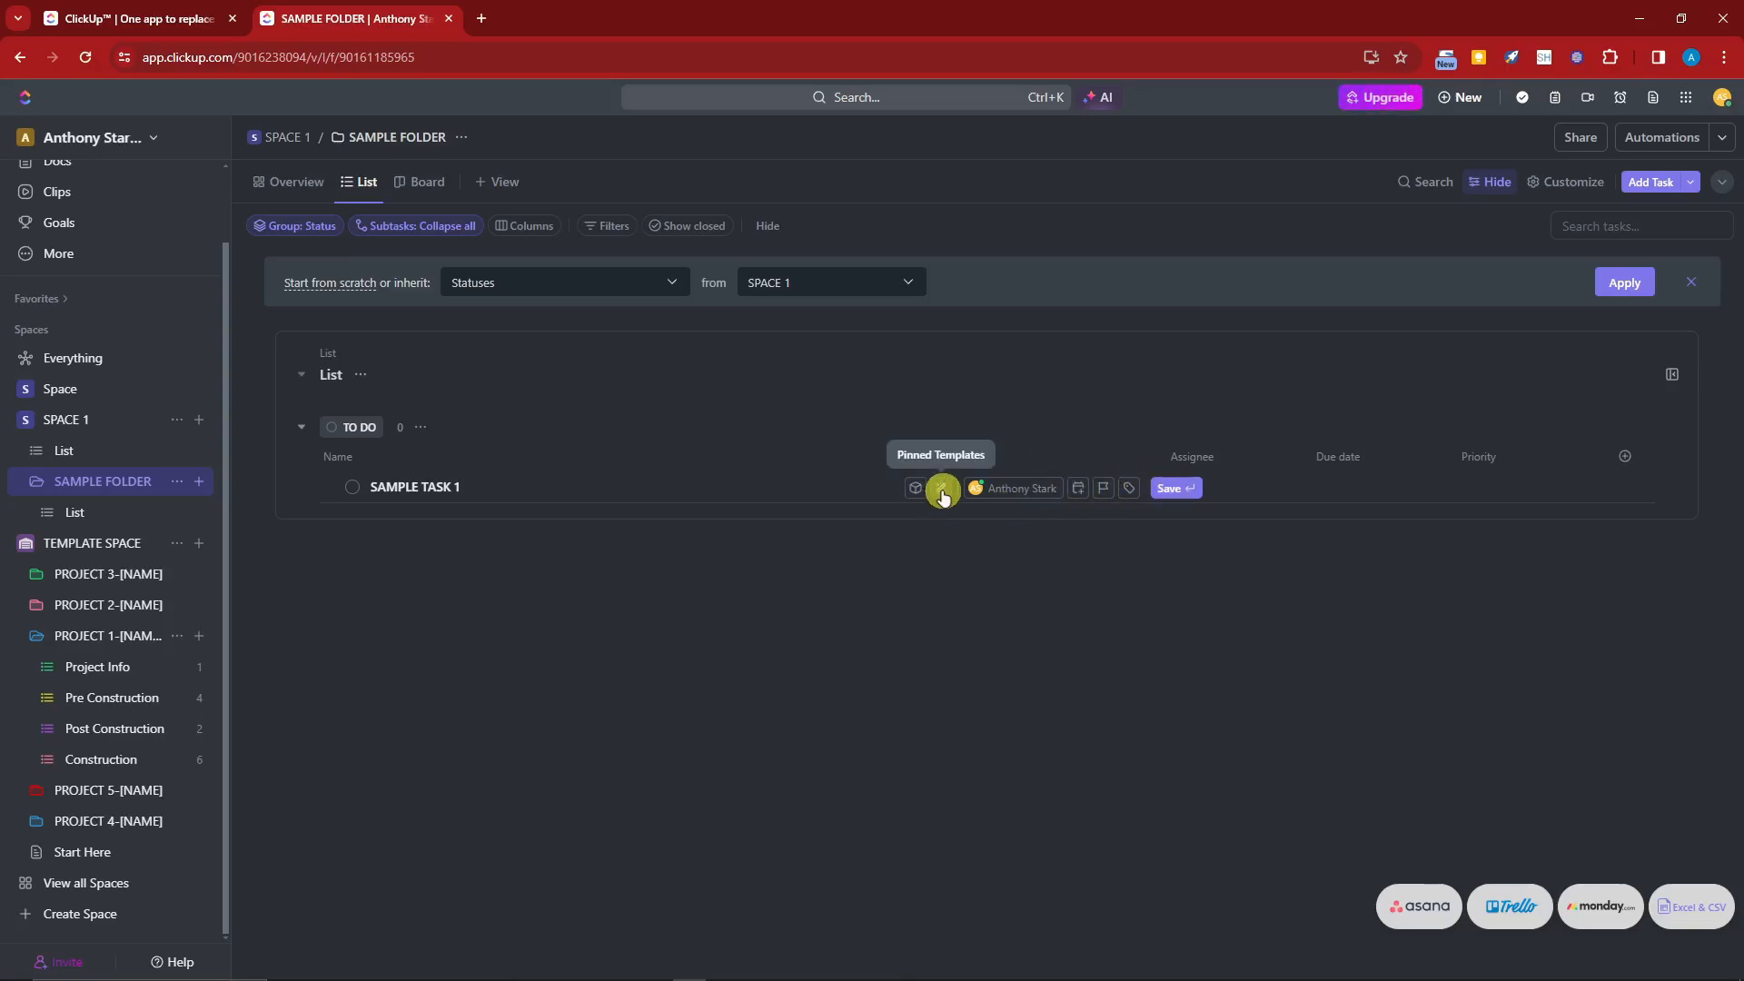
{"action": "left_click", "coordinate": [1174, 488]}
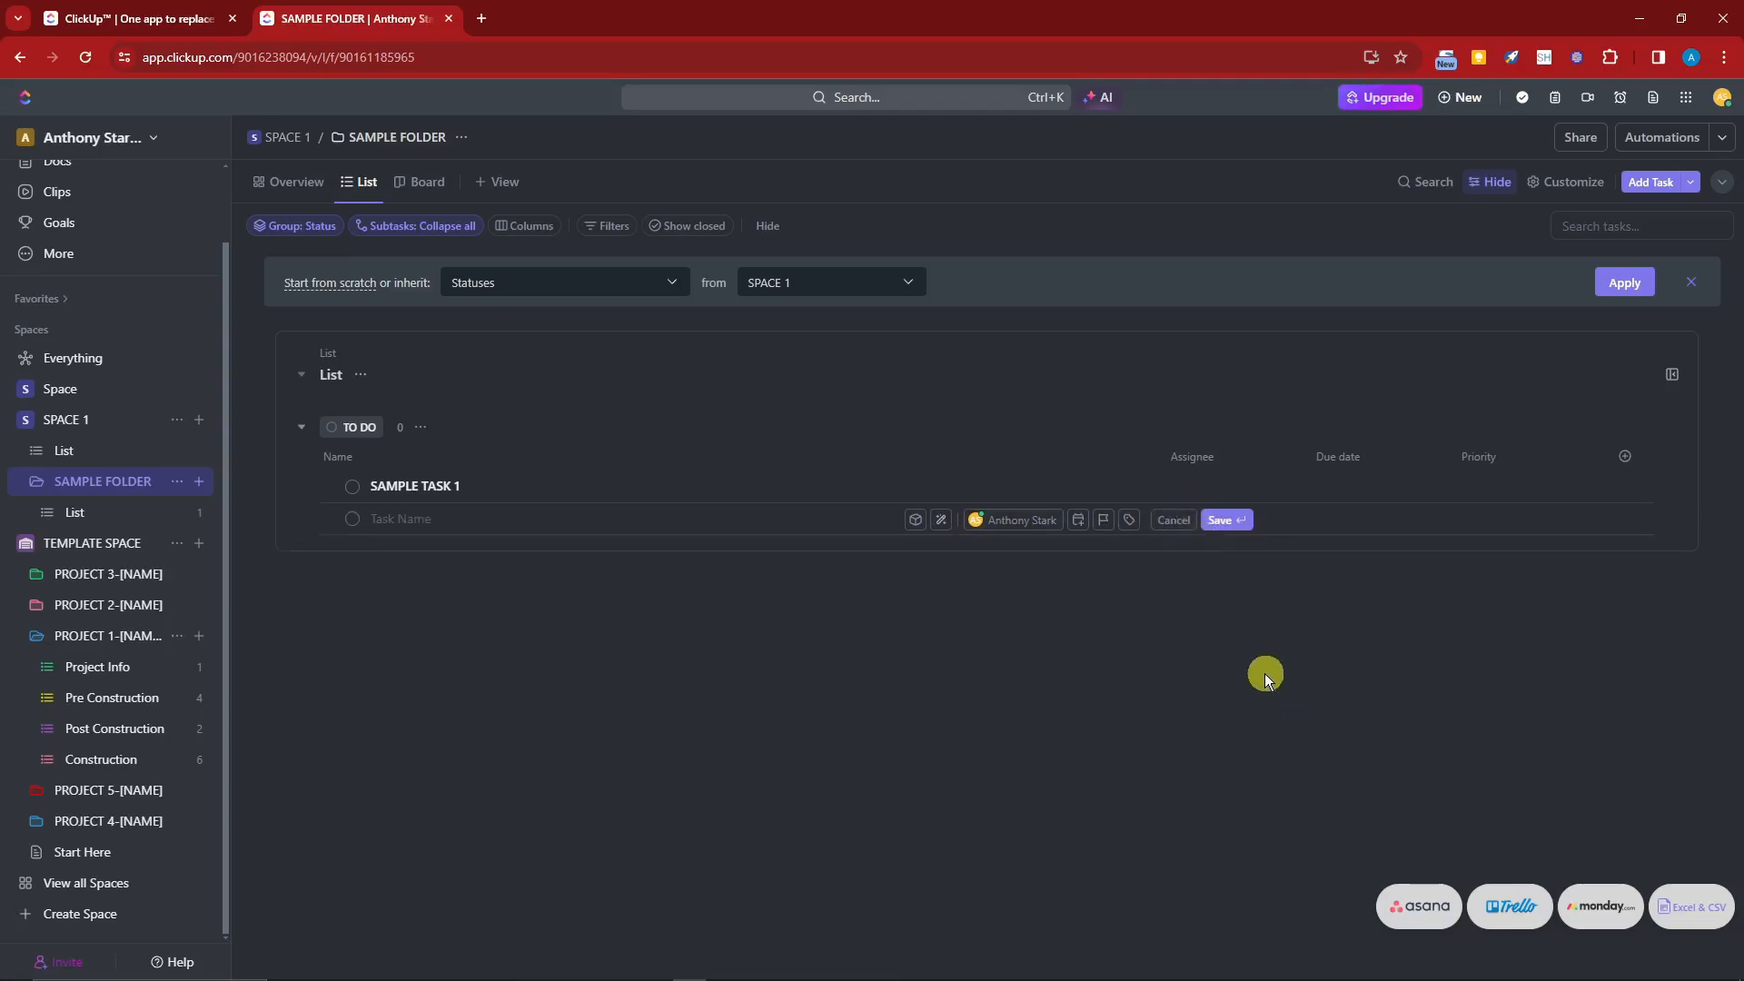
{"action": "left_click", "coordinate": [1398, 487]}
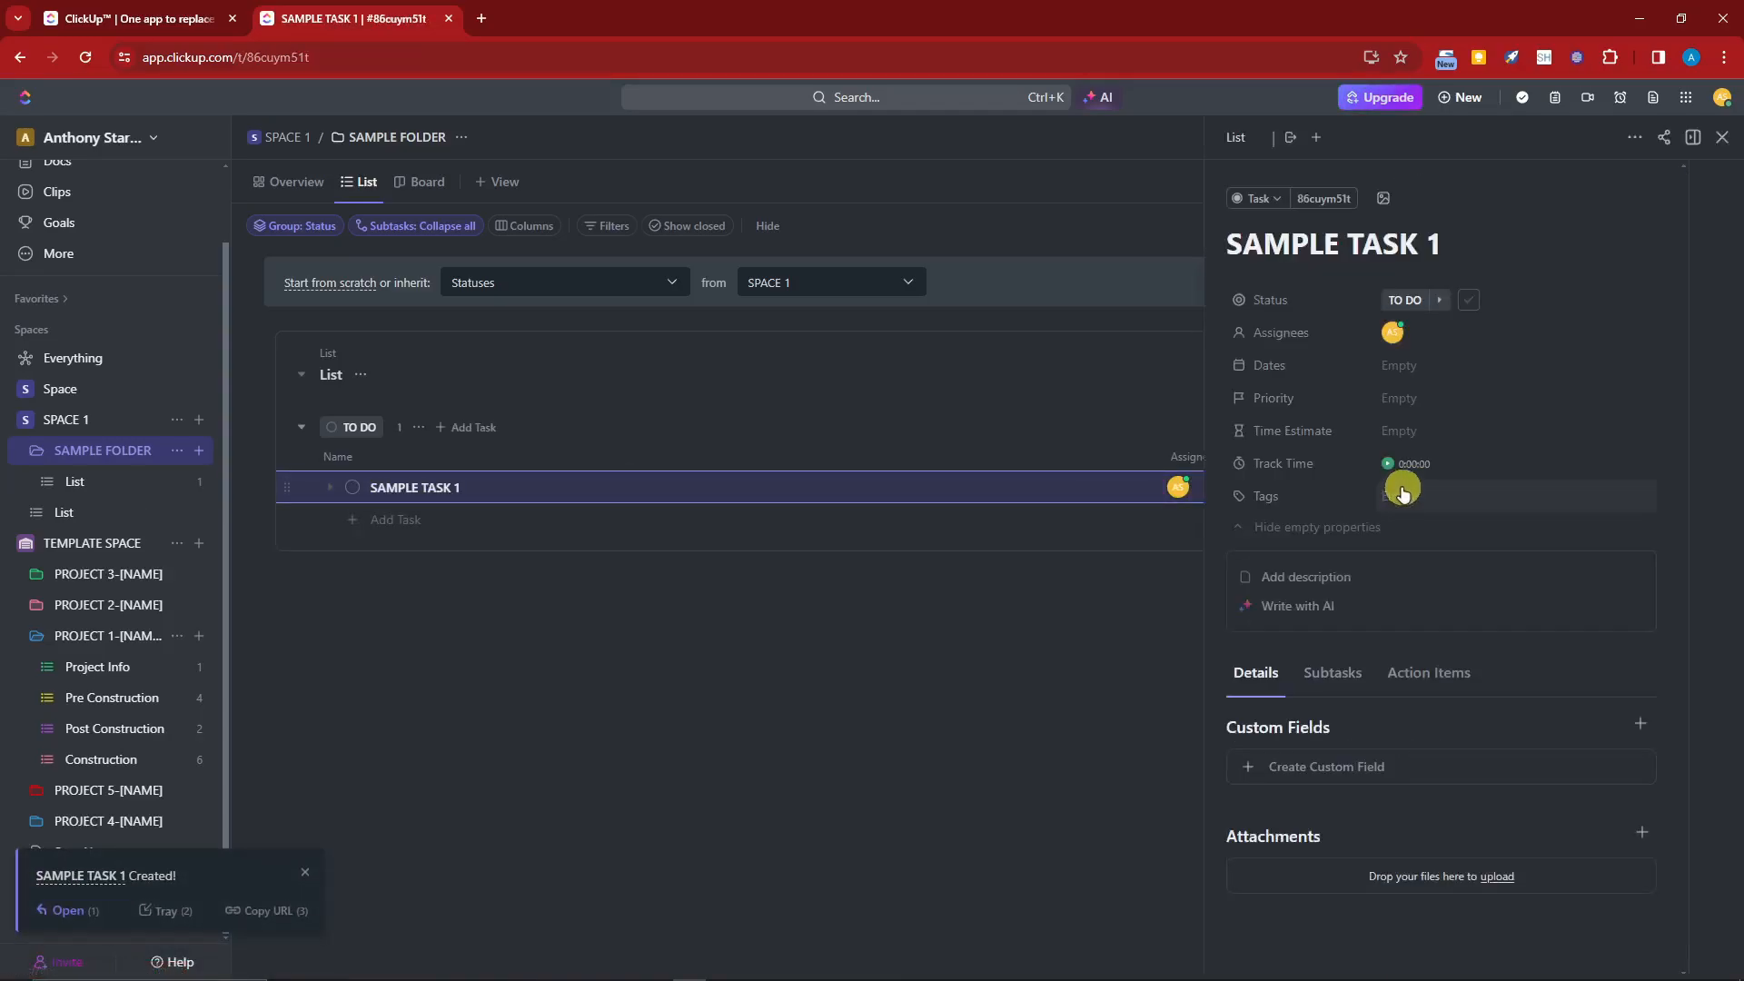
{"action": "left_click", "coordinate": [1722, 137]}
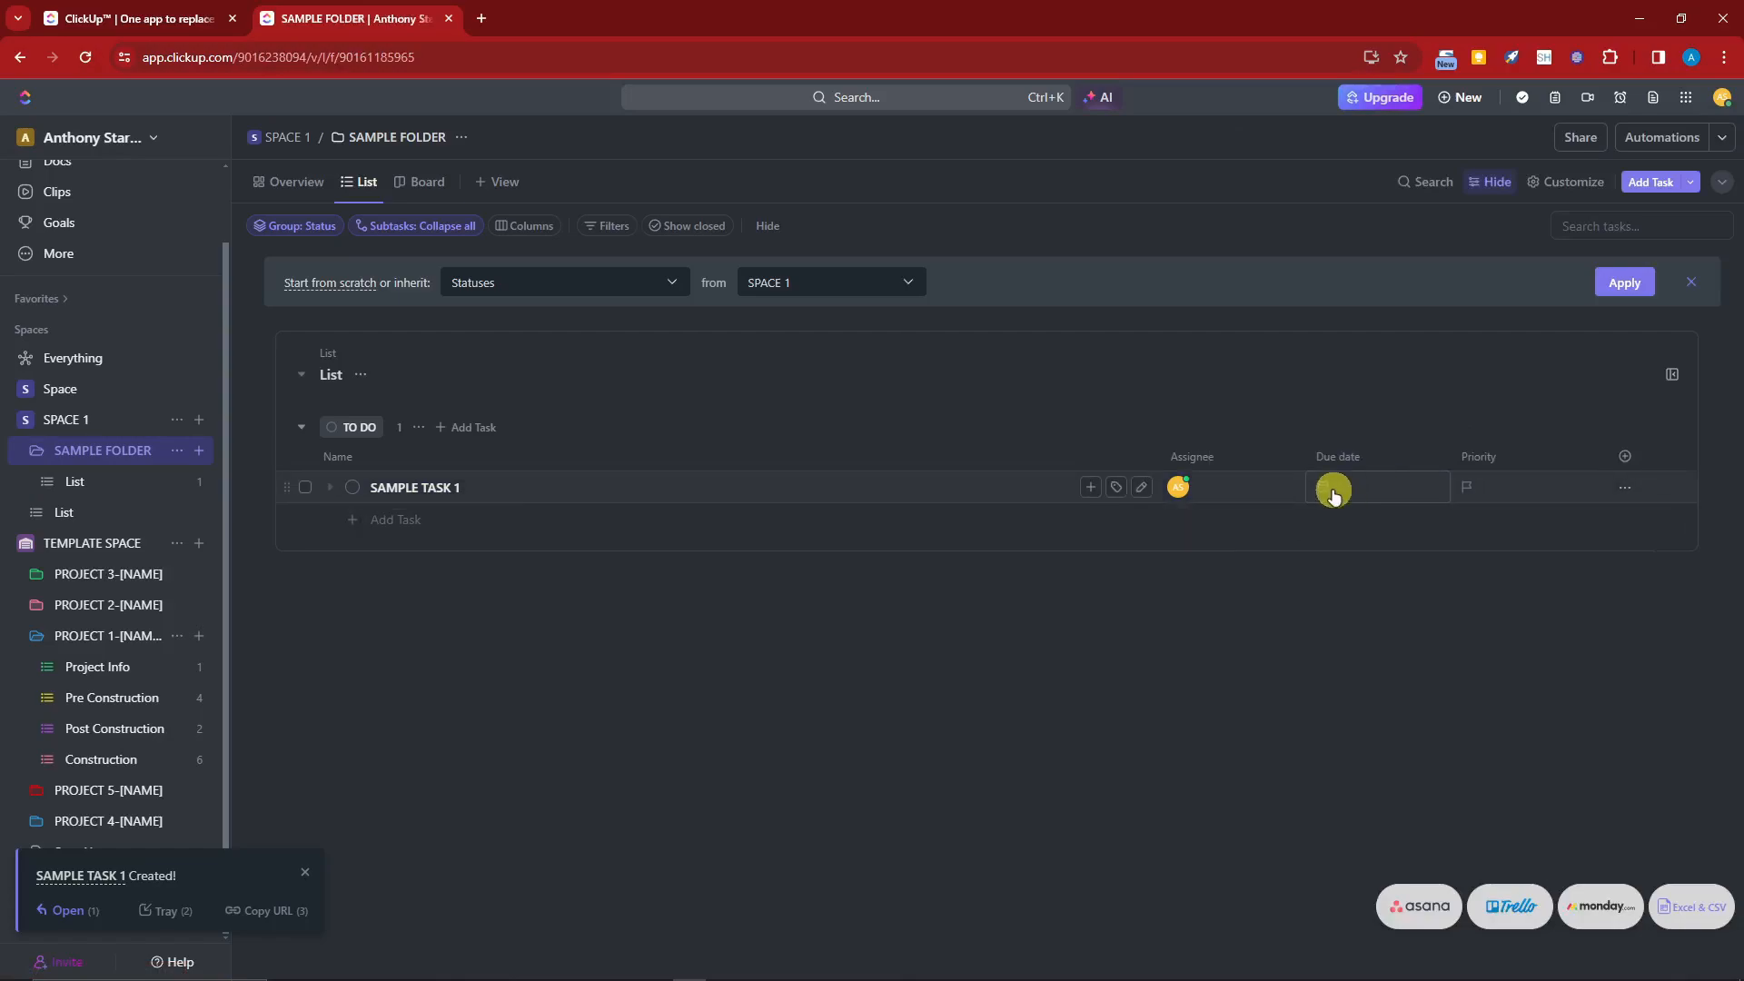
Step: Delete SAMPLE TASK 1 from its options menu
{"action": "left_click", "coordinate": [1625, 488]}
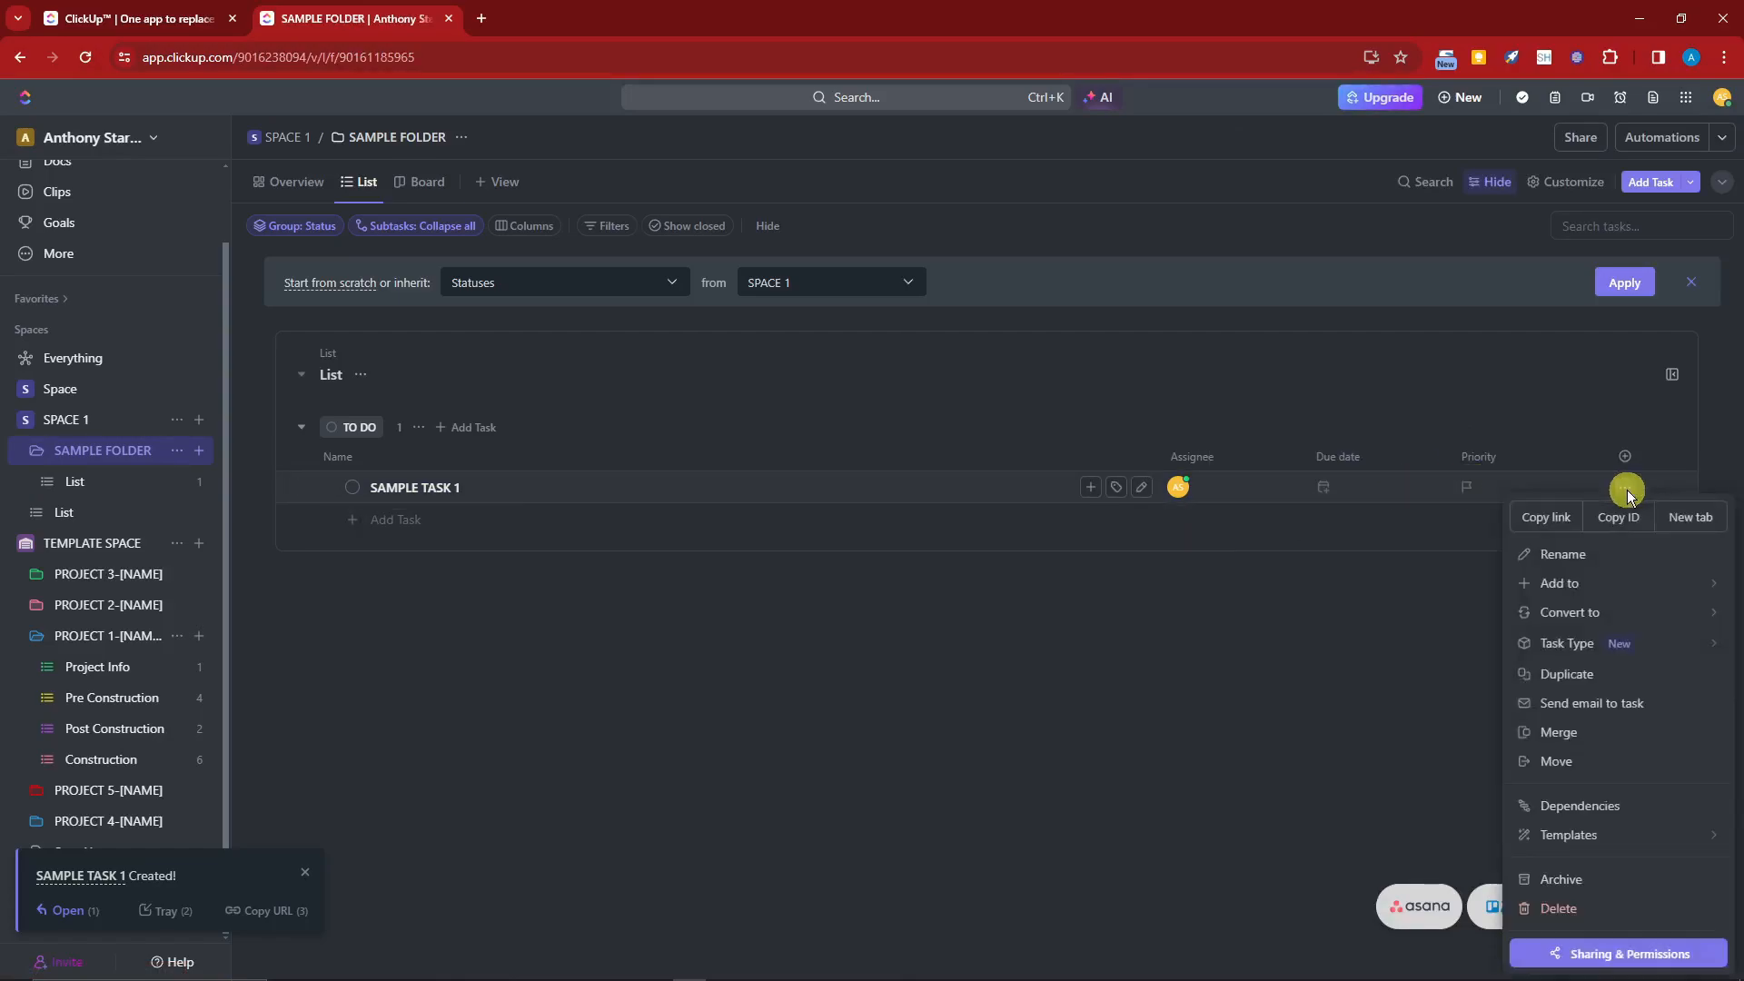
{"action": "left_click", "coordinate": [1639, 623]}
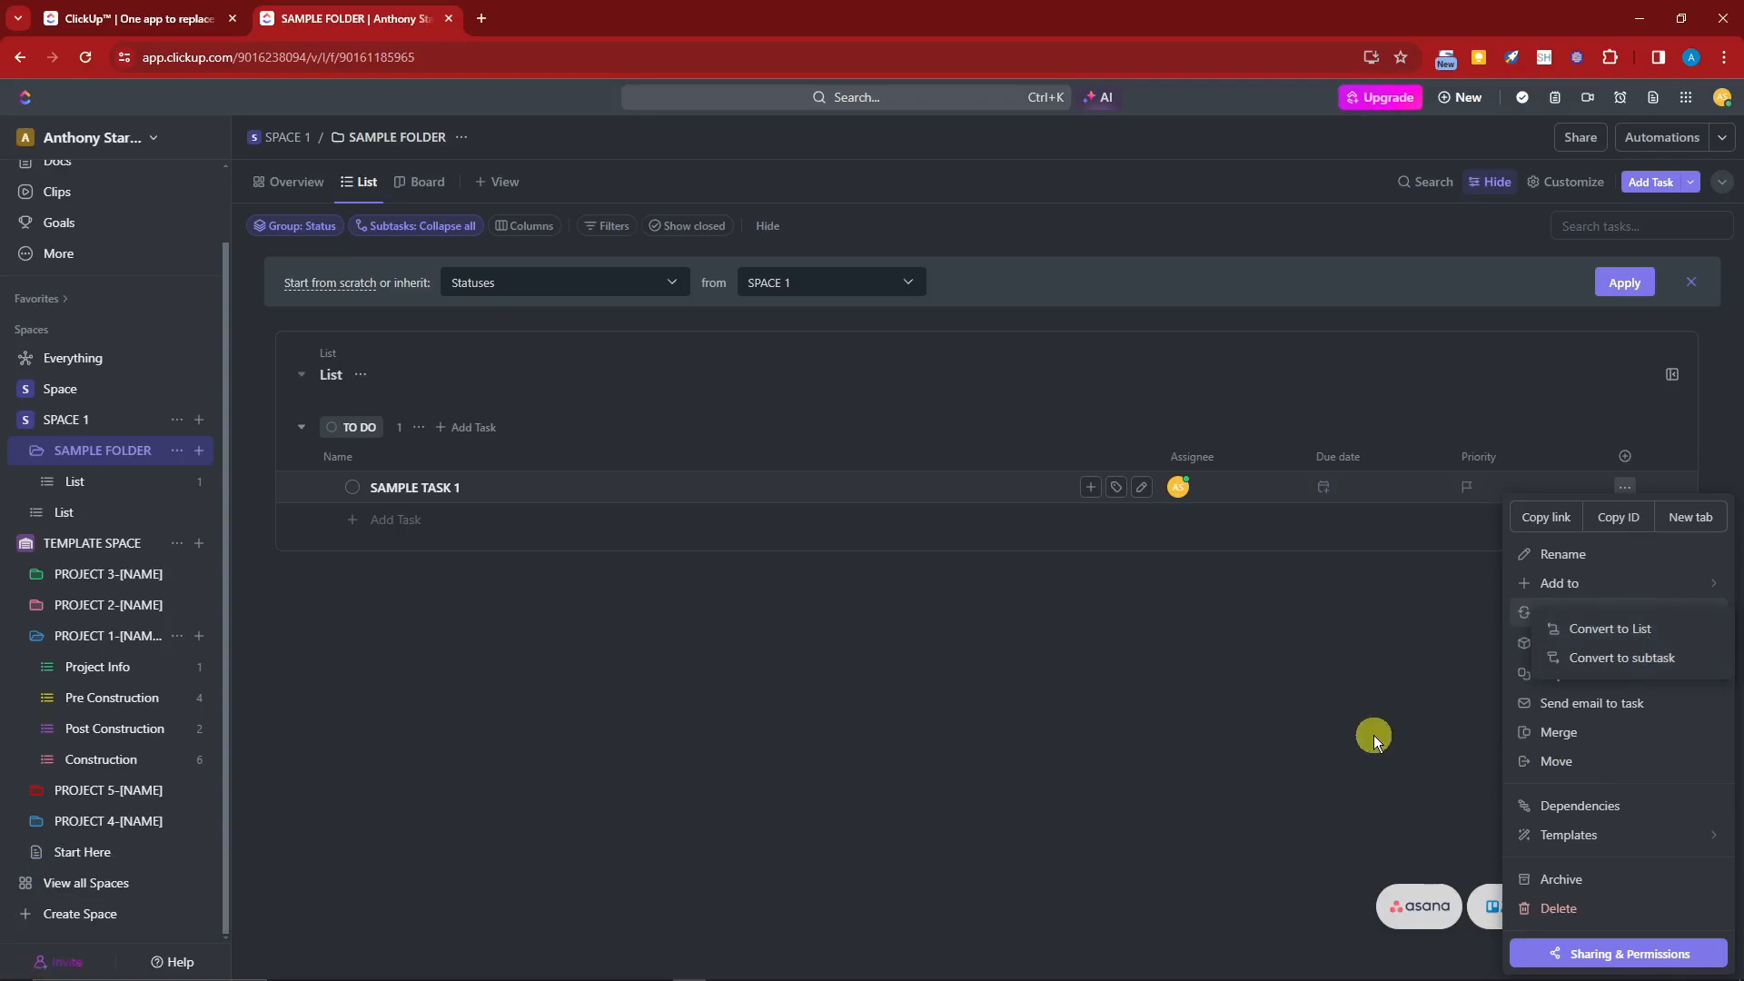
{"action": "left_click", "coordinate": [1528, 761]}
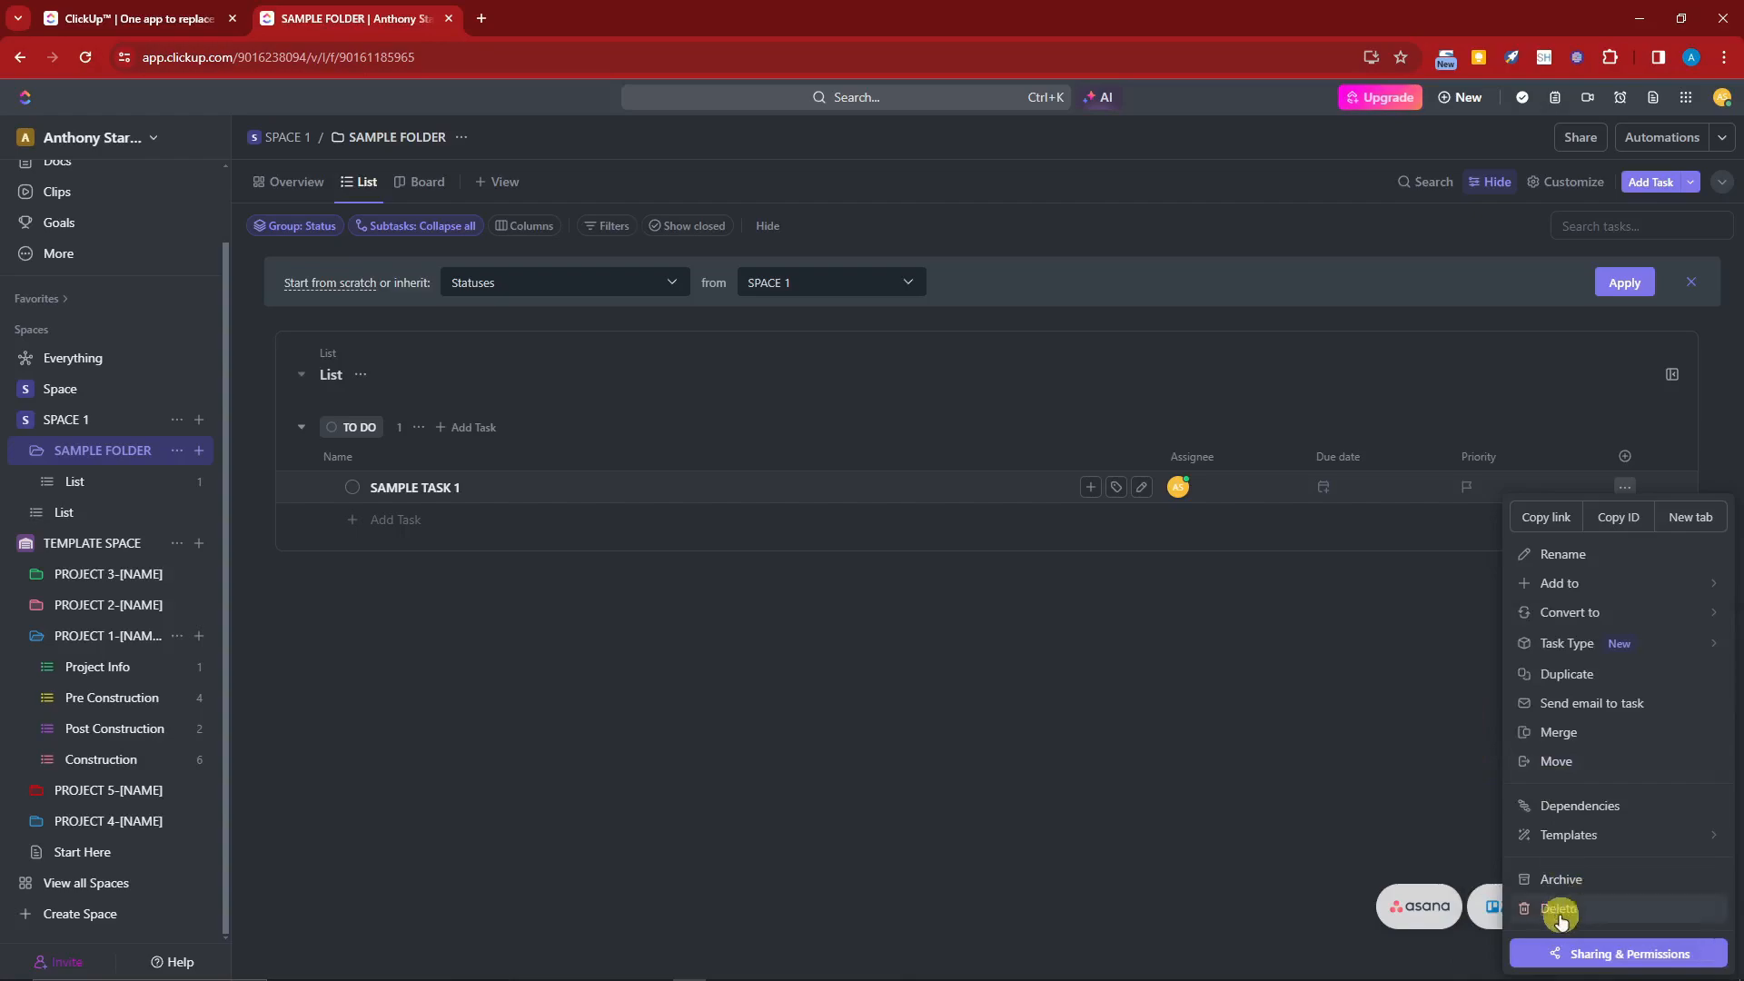
{"action": "left_click", "coordinate": [1551, 910]}
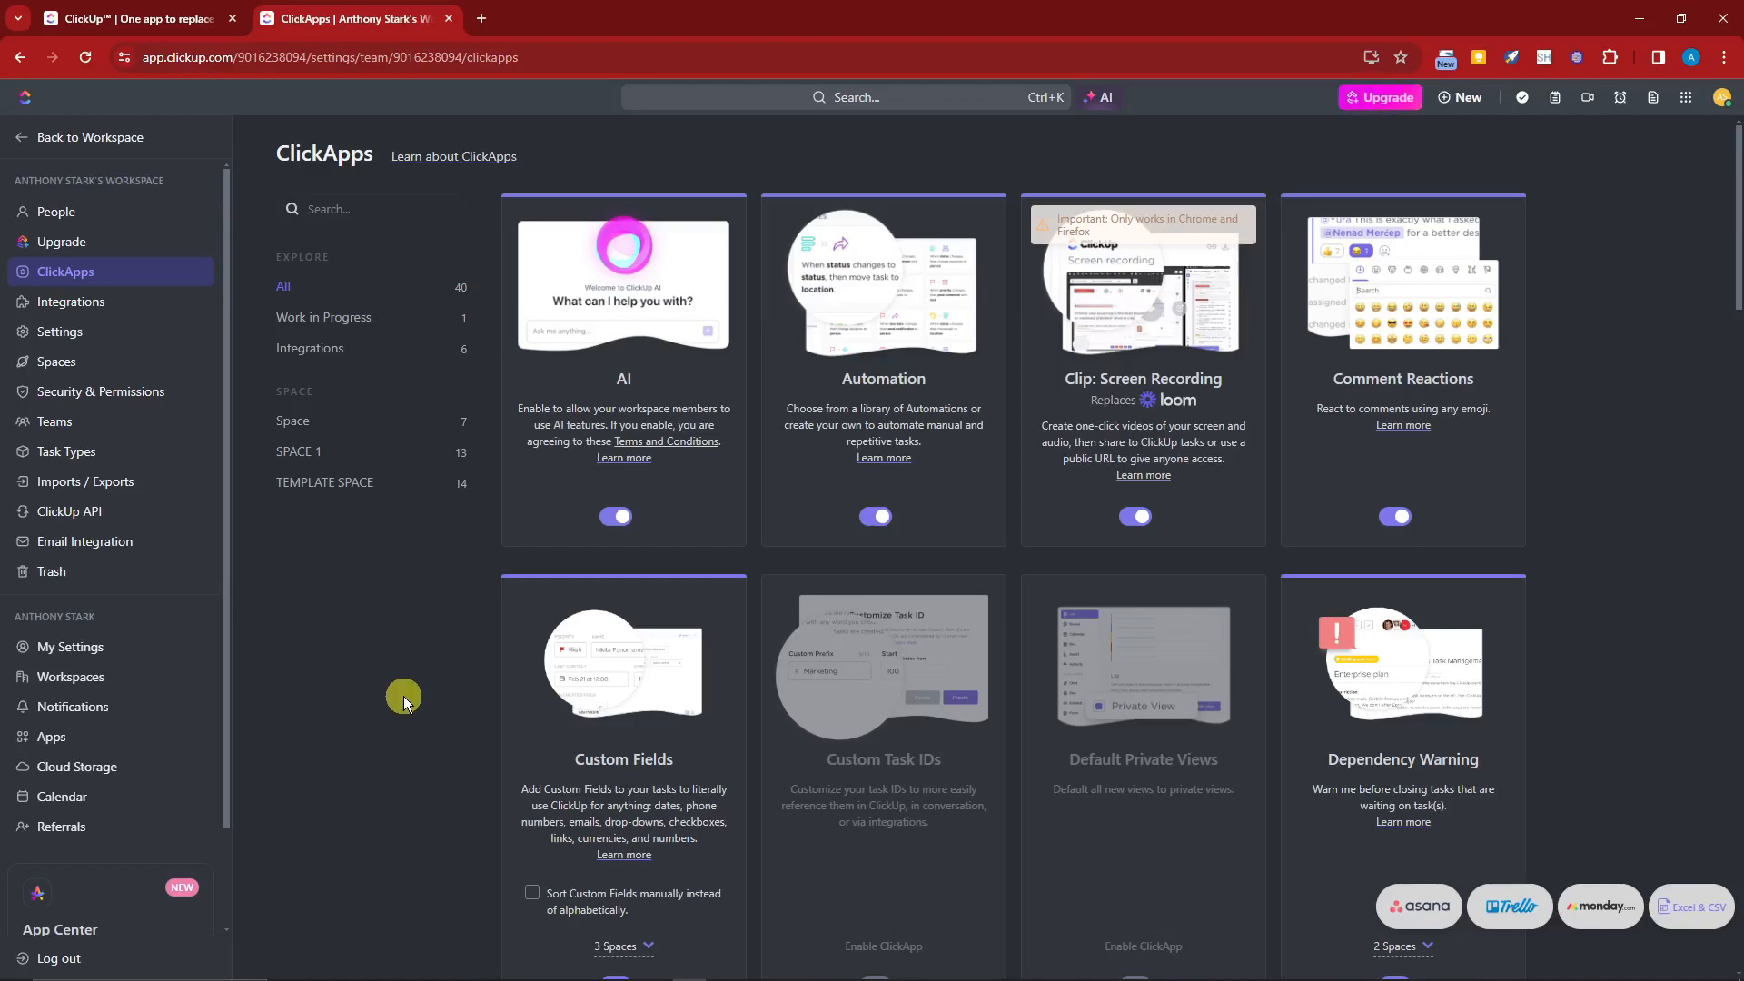
Step: Browse the available ClickApps in the workspace settings
{"action": "scroll", "coordinate": [406, 694], "scroll_direction": "down", "scroll_amount": 7}
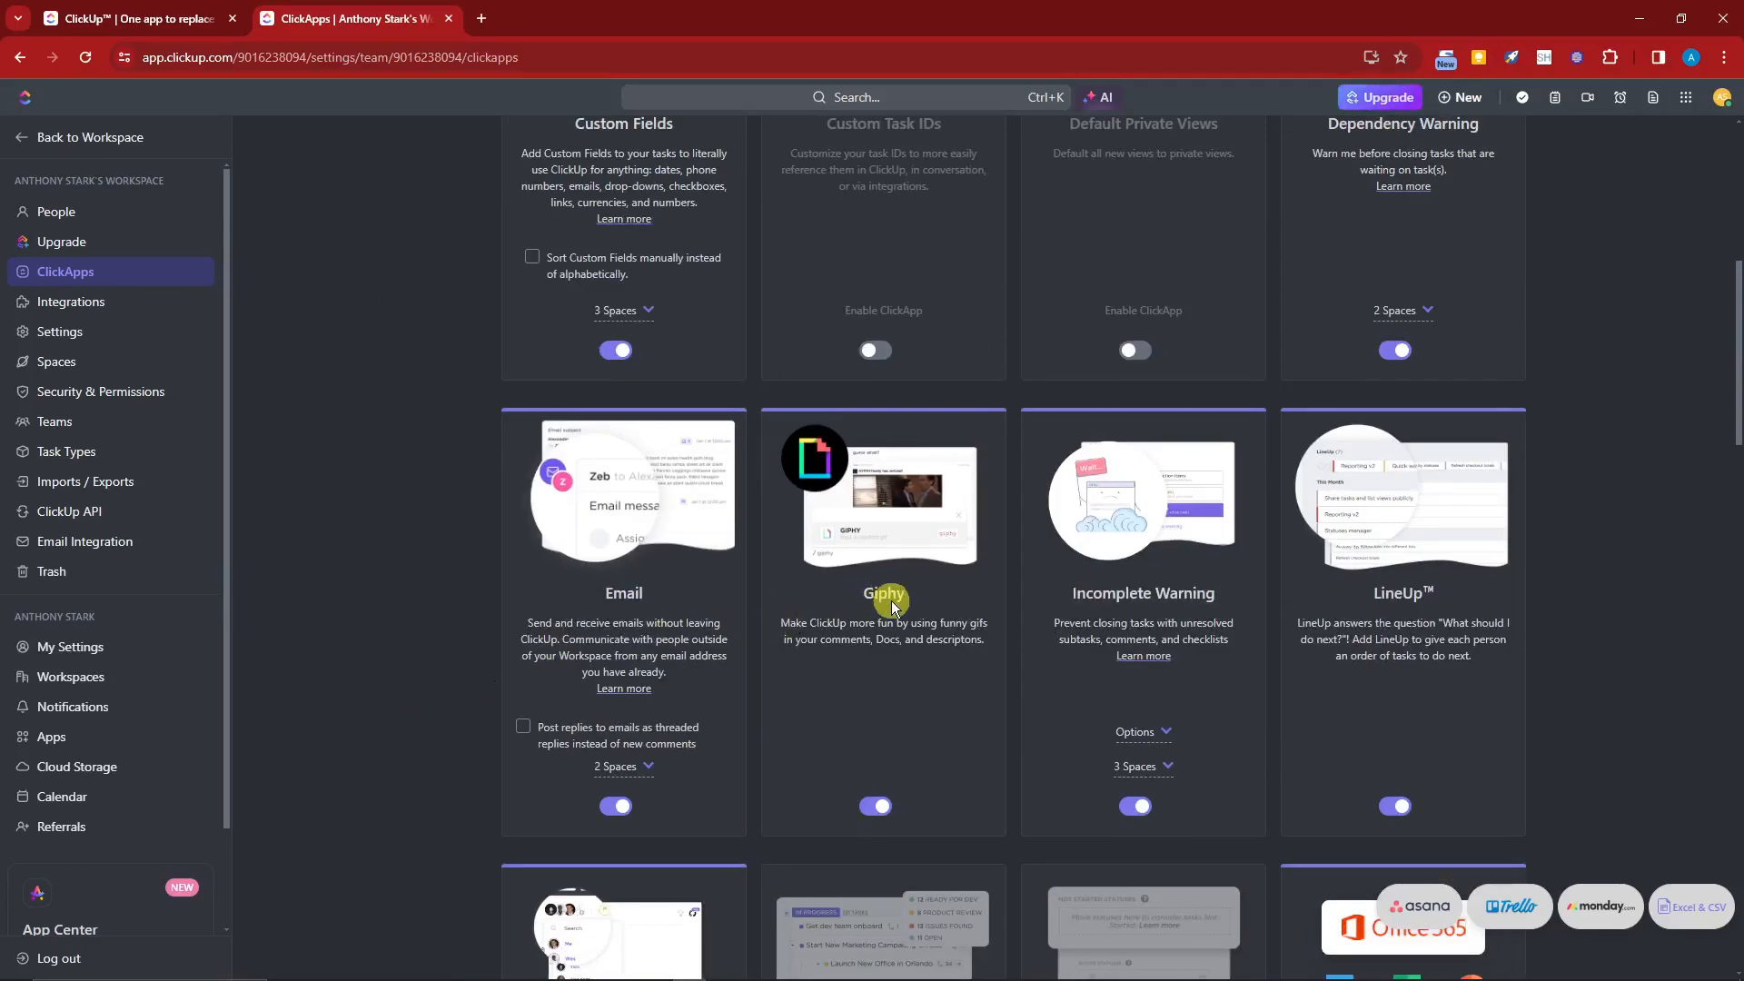
{"action": "scroll", "coordinate": [1324, 607], "scroll_direction": "up", "scroll_amount": 4}
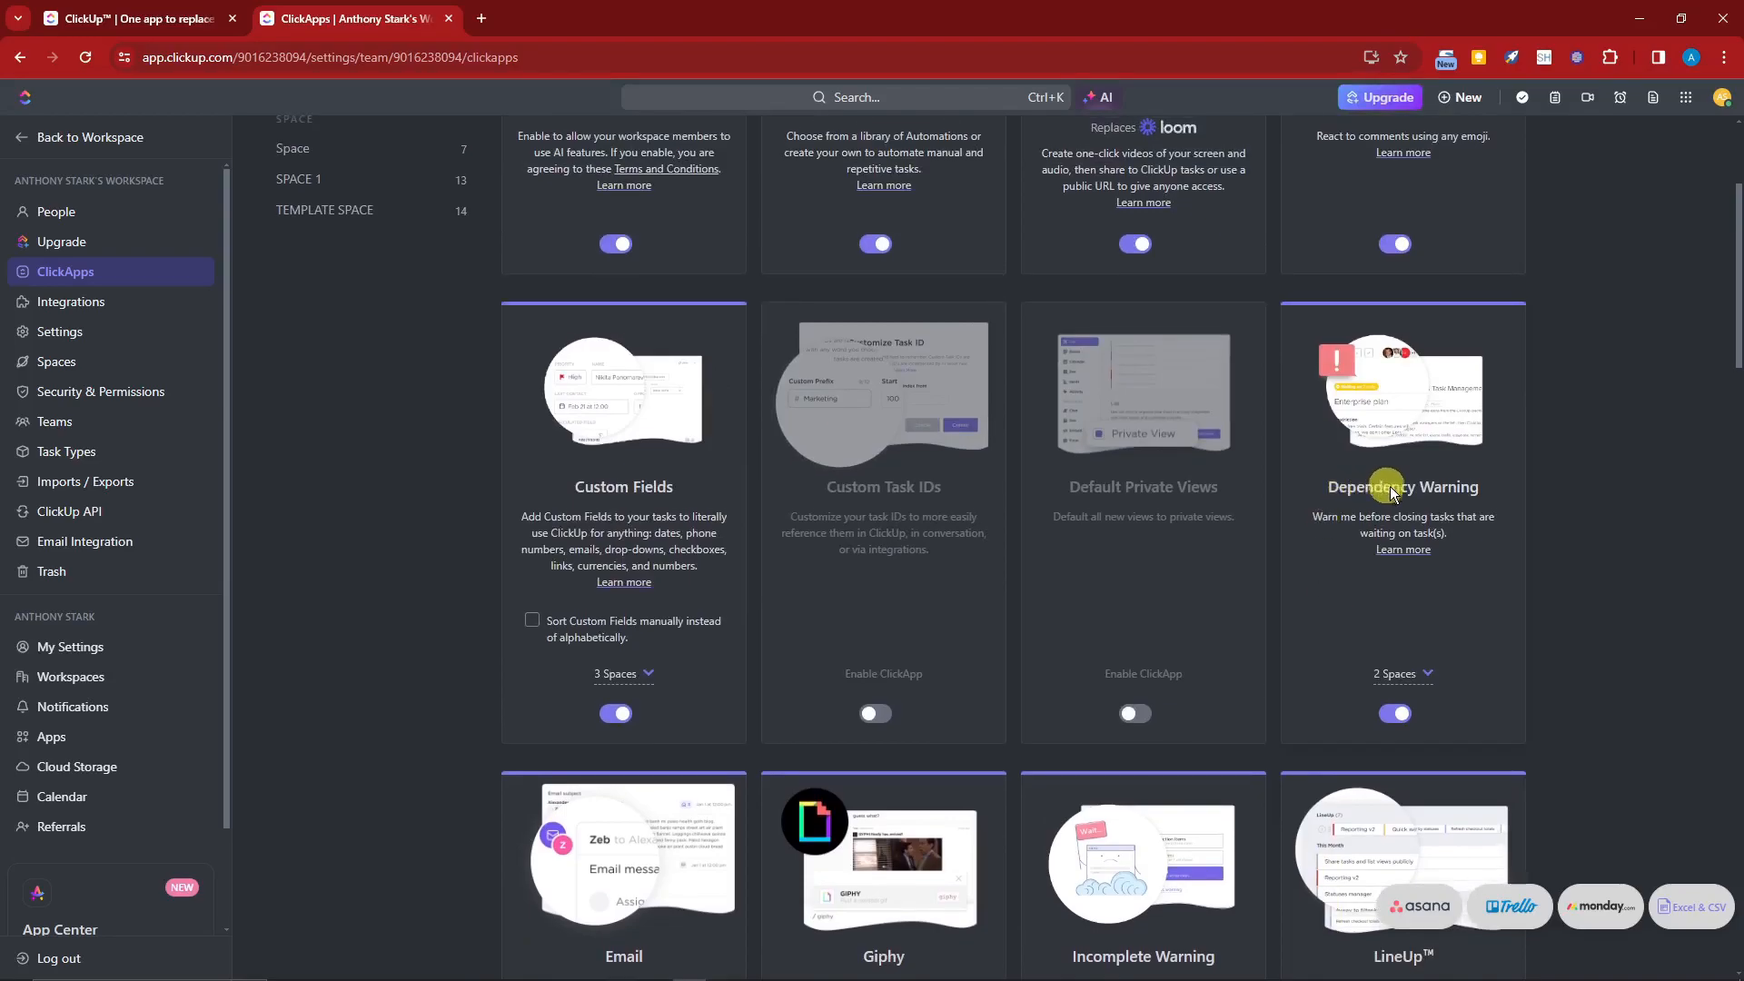
{"action": "scroll", "coordinate": [1410, 563], "scroll_direction": "down", "scroll_amount": 9}
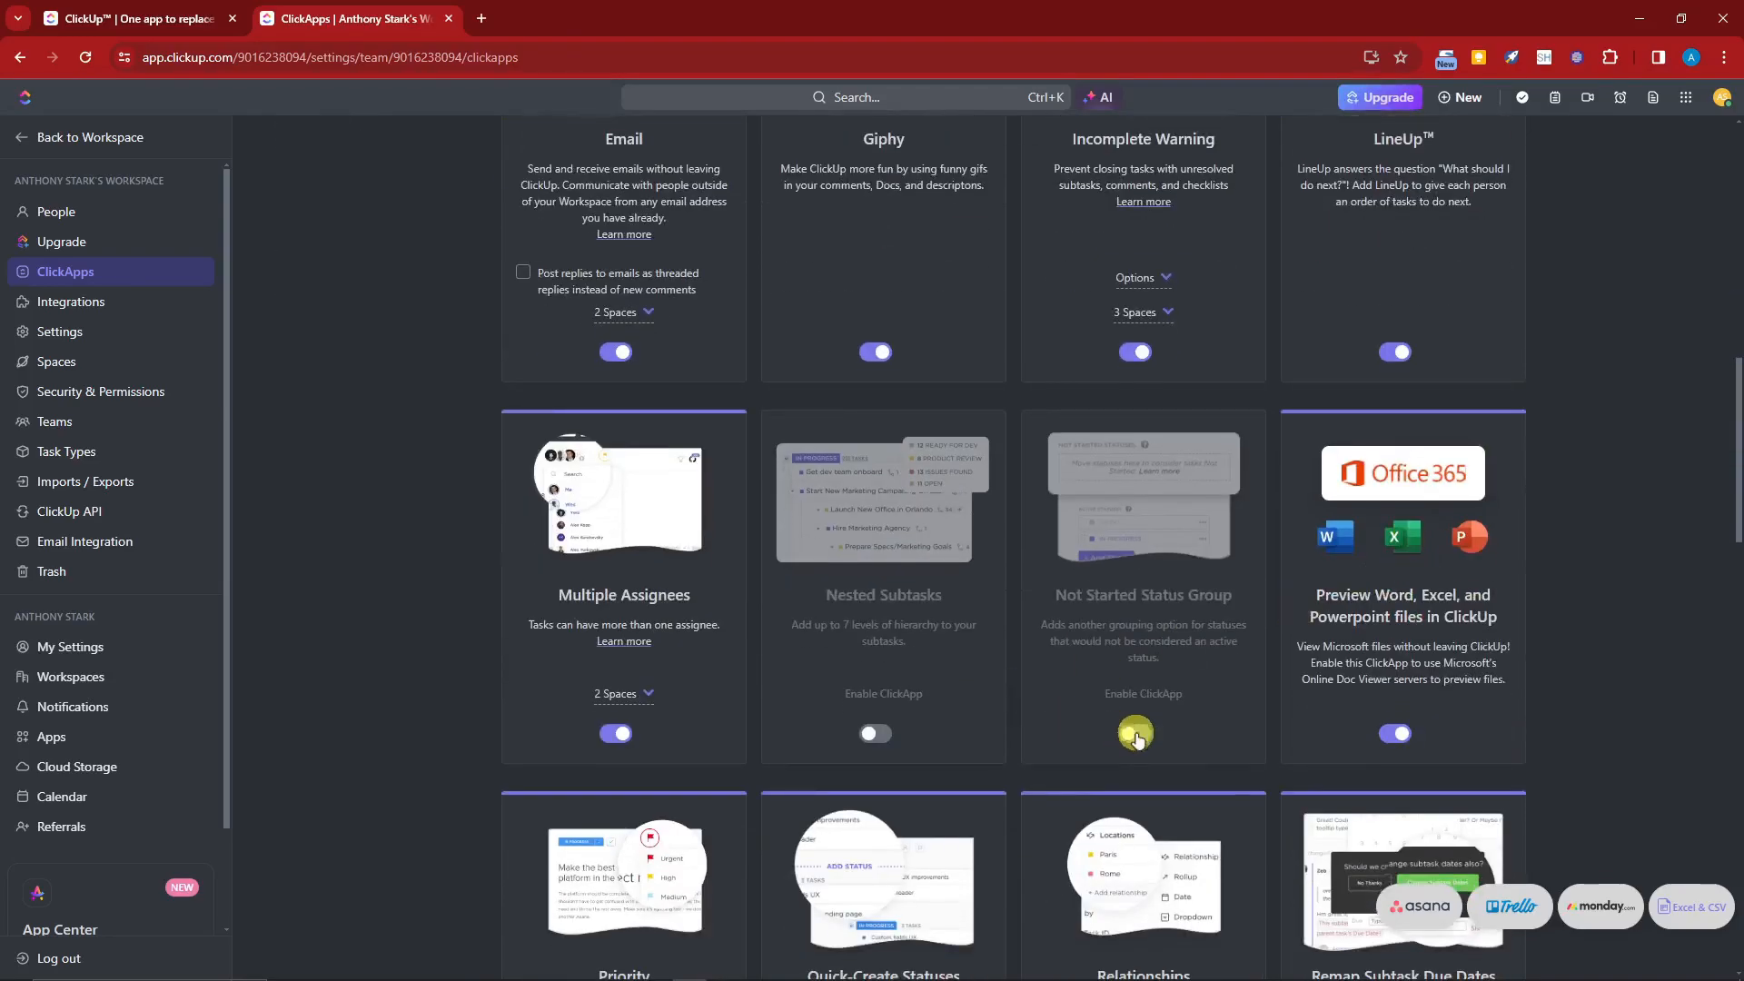
{"action": "scroll", "coordinate": [623, 759], "scroll_direction": "down", "scroll_amount": 20}
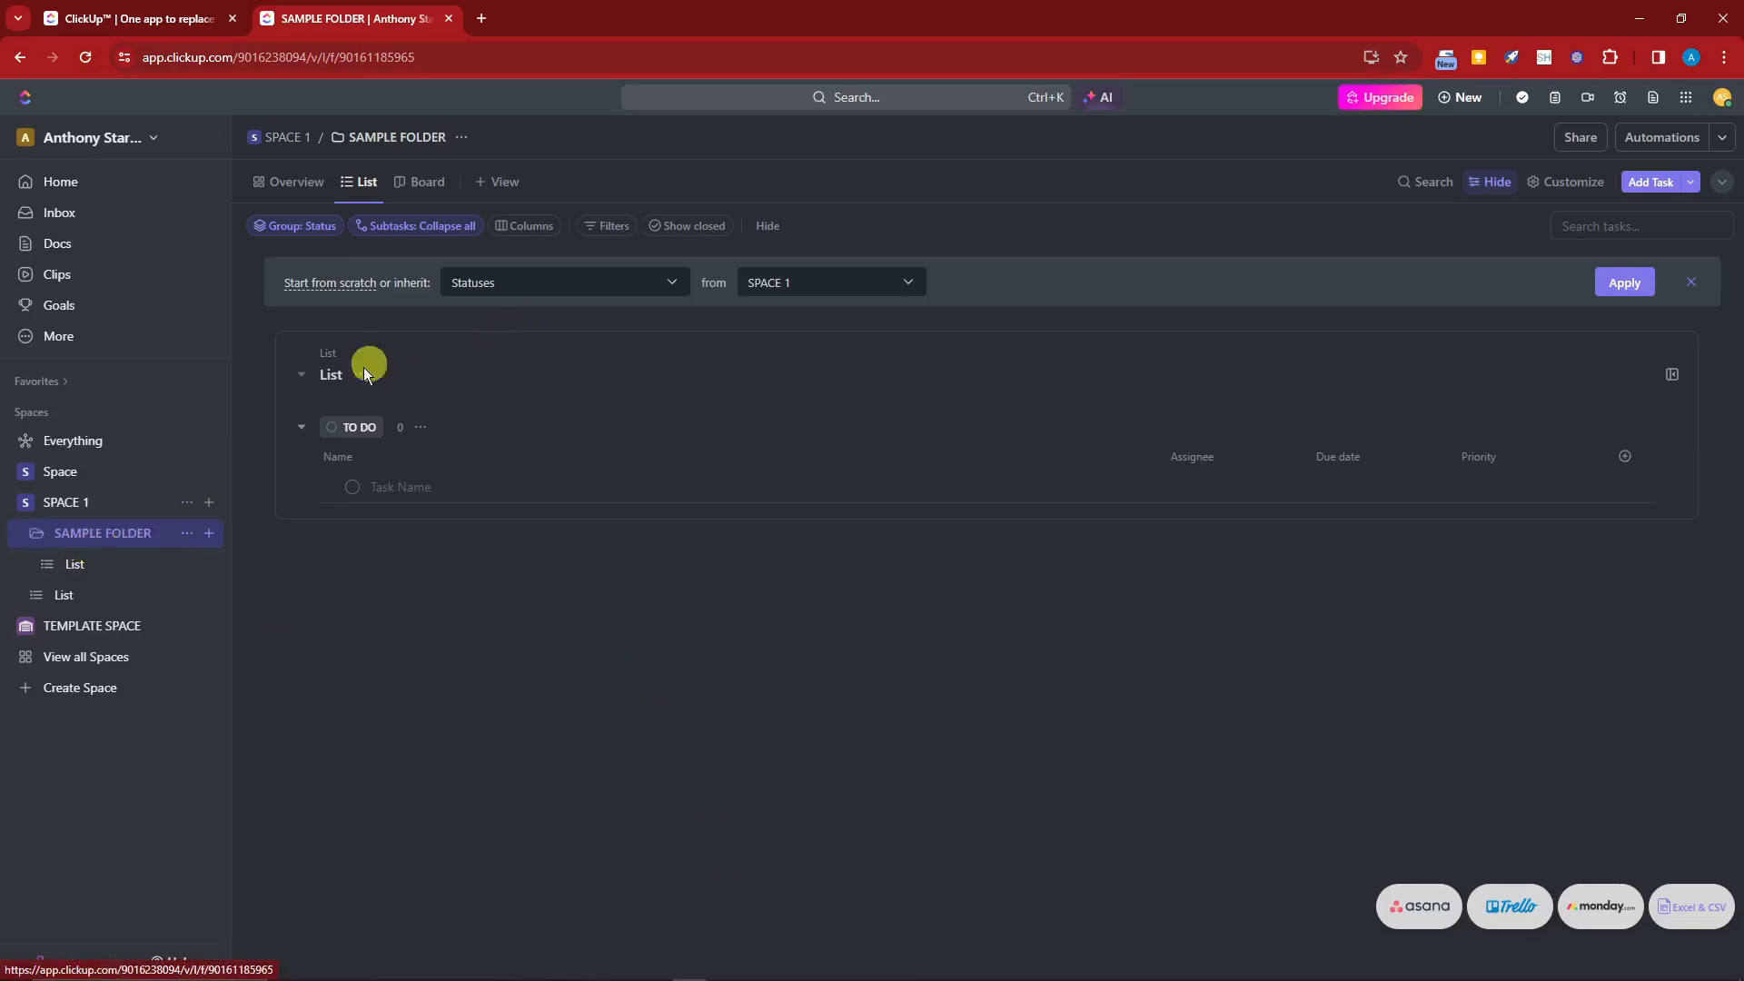
Step: Show the Comments, Created by and Custom Task ID columns in the folder's list view
{"action": "left_click", "coordinate": [672, 287]}
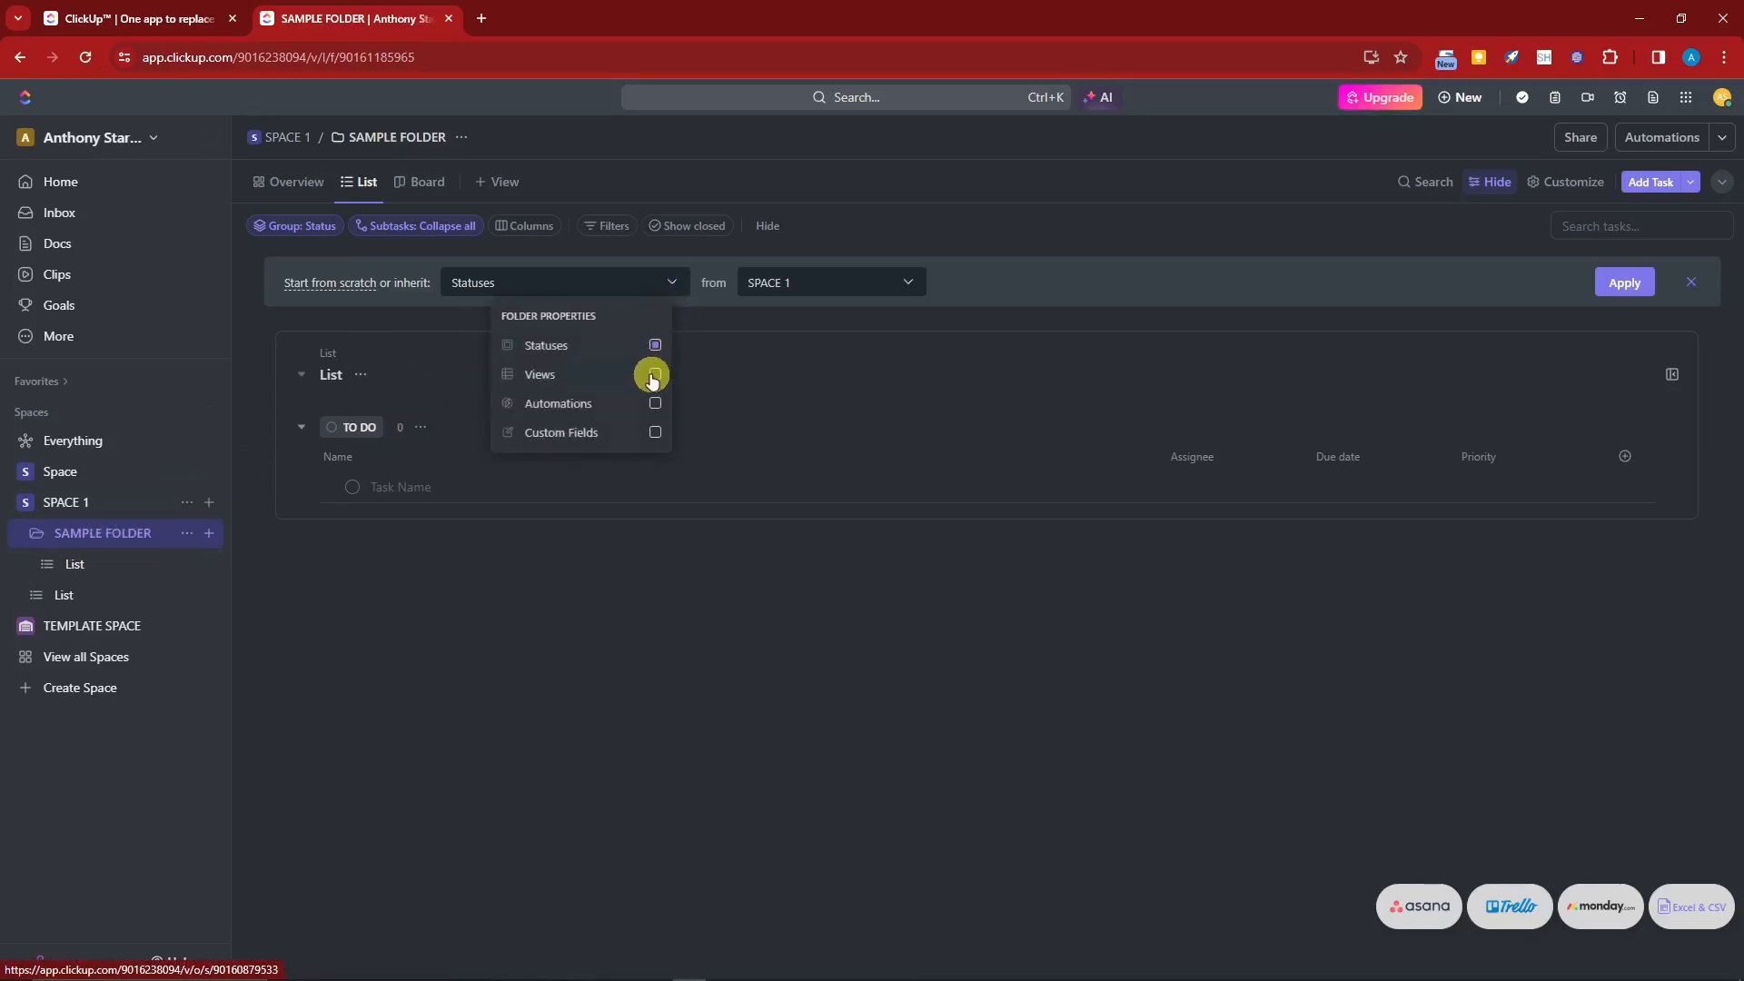
{"action": "left_click", "coordinate": [802, 608]}
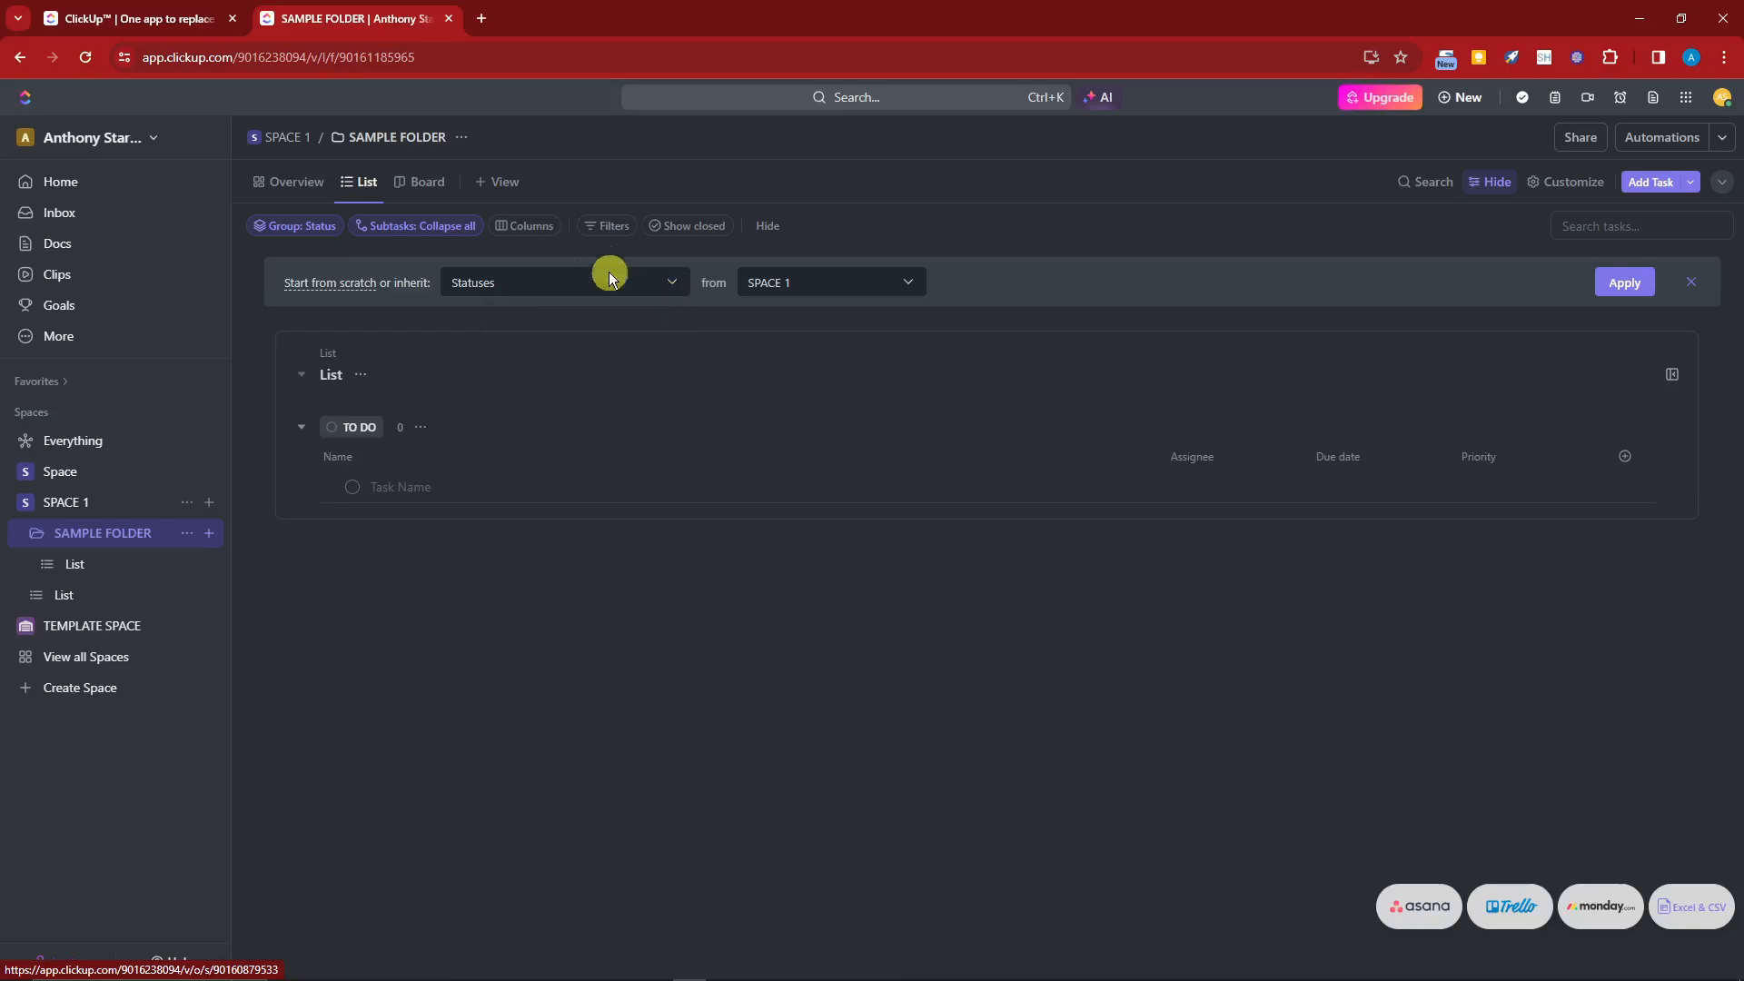
{"action": "left_click", "coordinate": [536, 226]}
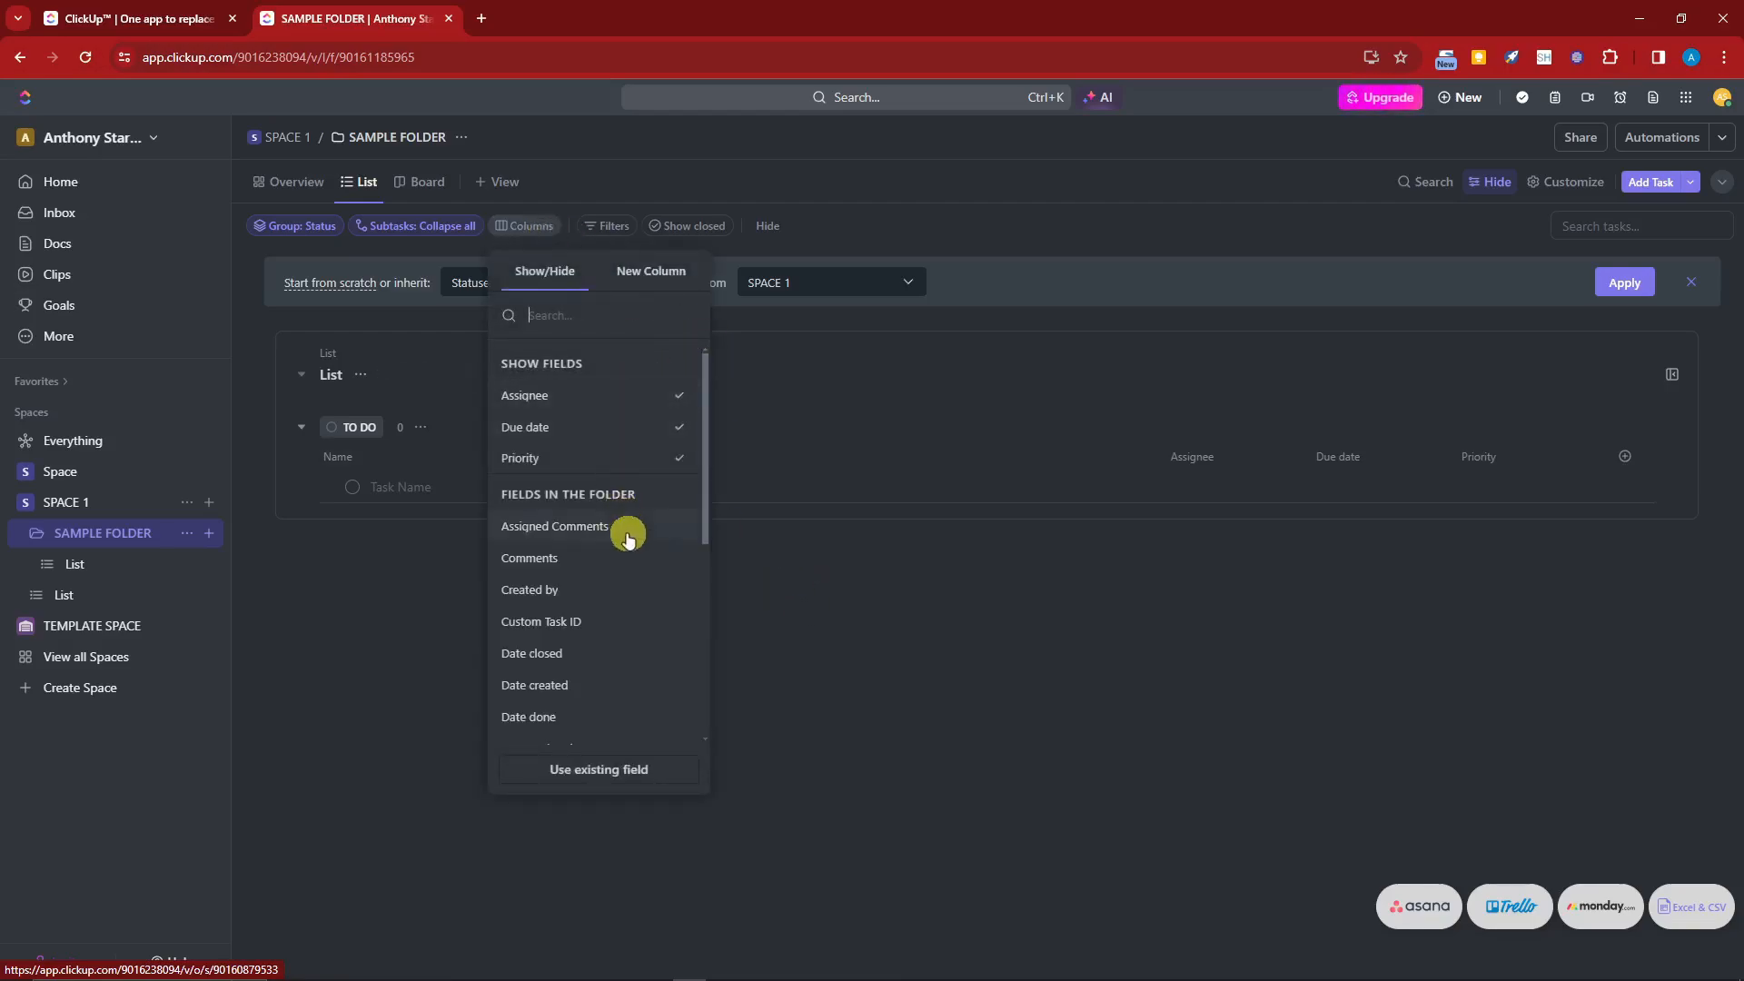
{"action": "left_click", "coordinate": [638, 568]}
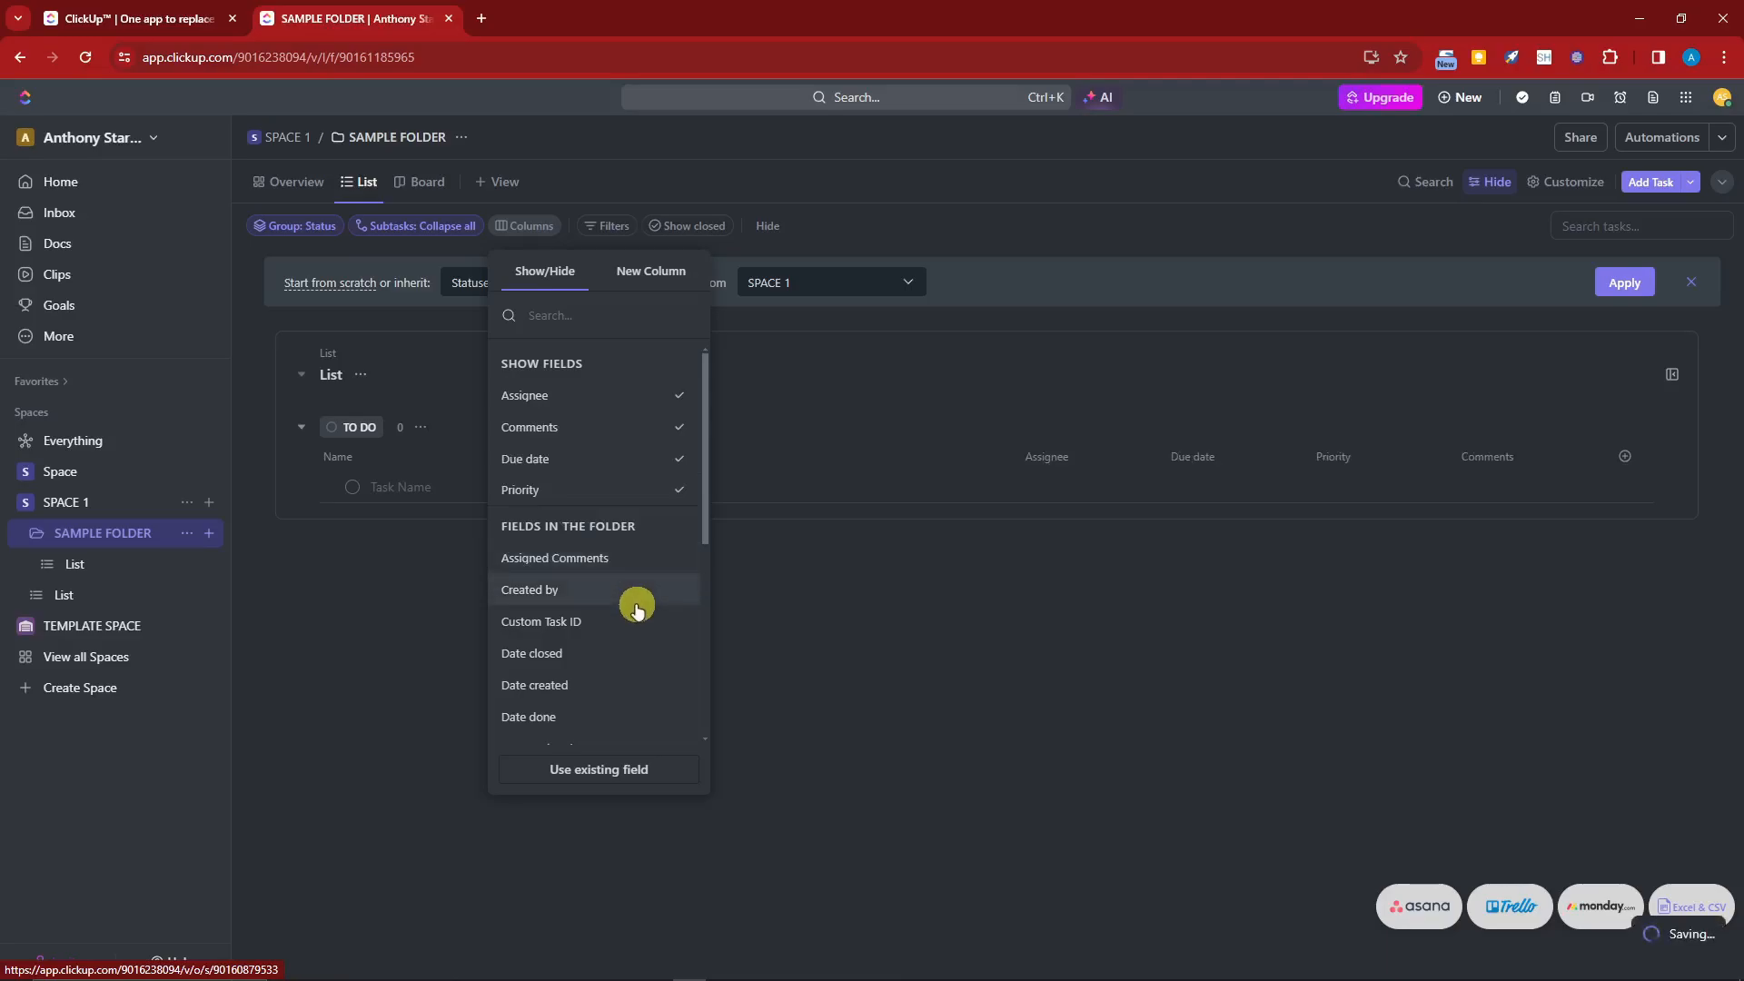
{"action": "left_click", "coordinate": [635, 591]}
{"action": "left_click", "coordinate": [638, 633]}
{"action": "left_click", "coordinate": [854, 623]}
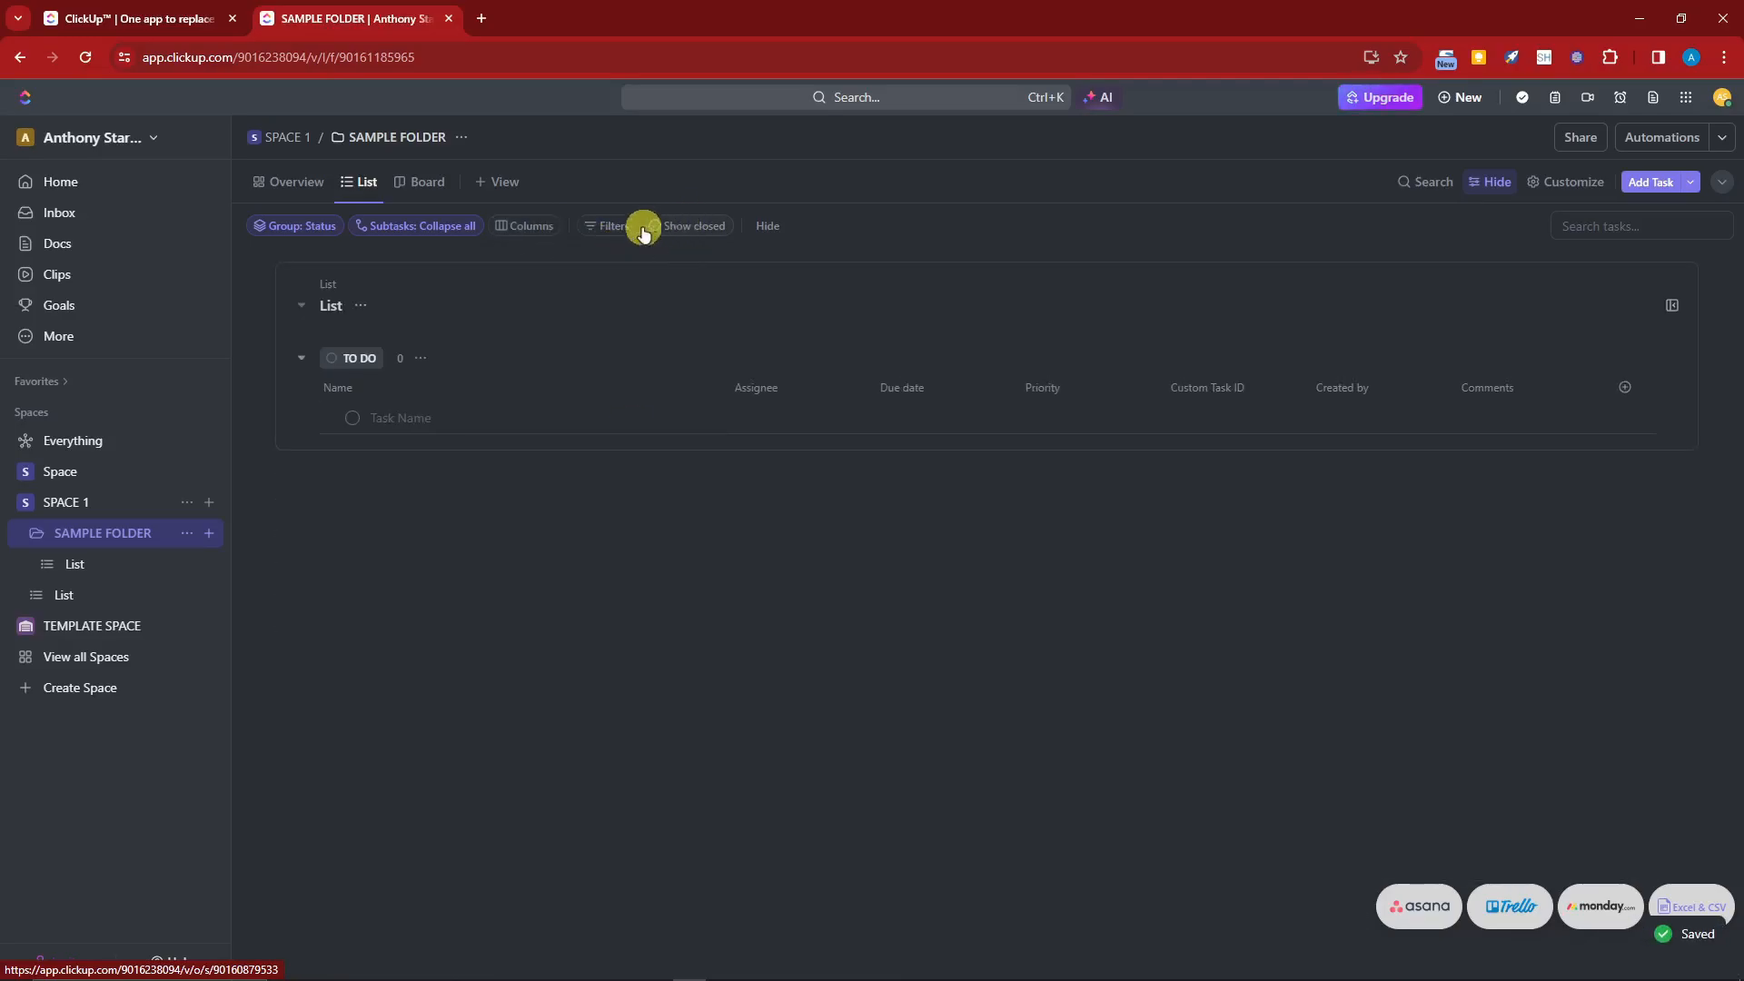
Step: Add a Gantt view to SAMPLE FOLDER
{"action": "left_click", "coordinate": [606, 229]}
{"action": "left_click", "coordinate": [570, 281]}
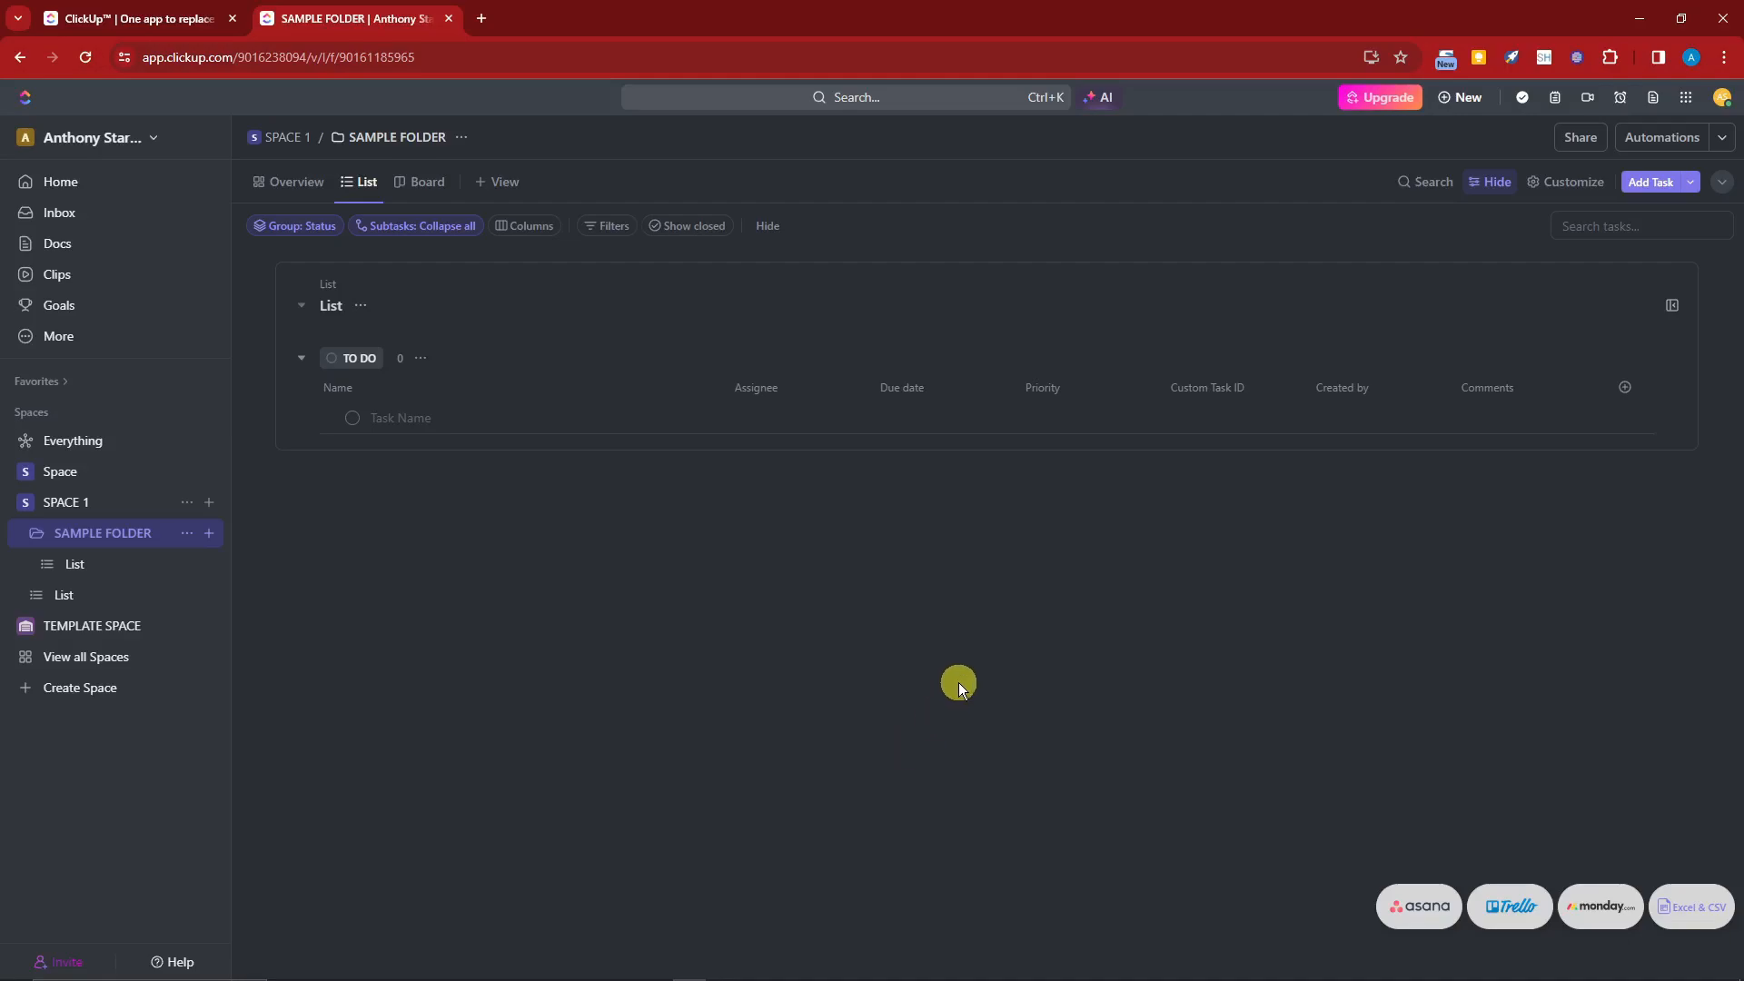
{"action": "left_click", "coordinate": [505, 182]}
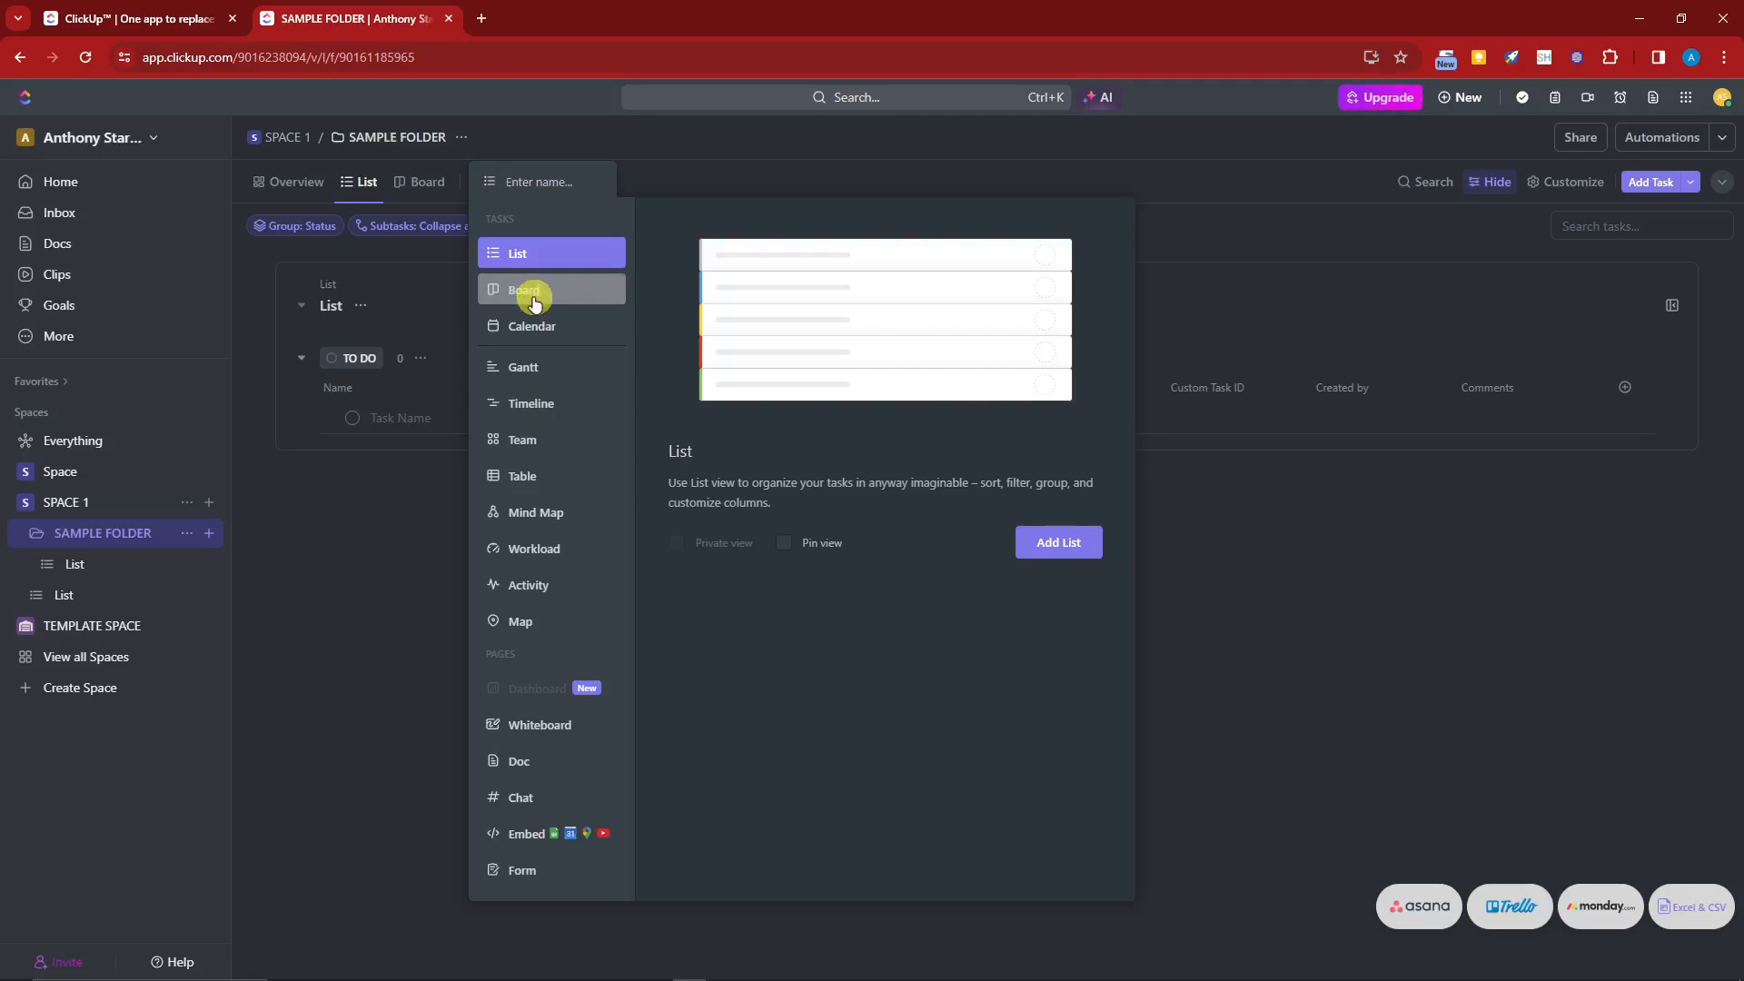
{"action": "left_click", "coordinate": [532, 364]}
{"action": "left_click", "coordinate": [1049, 519]}
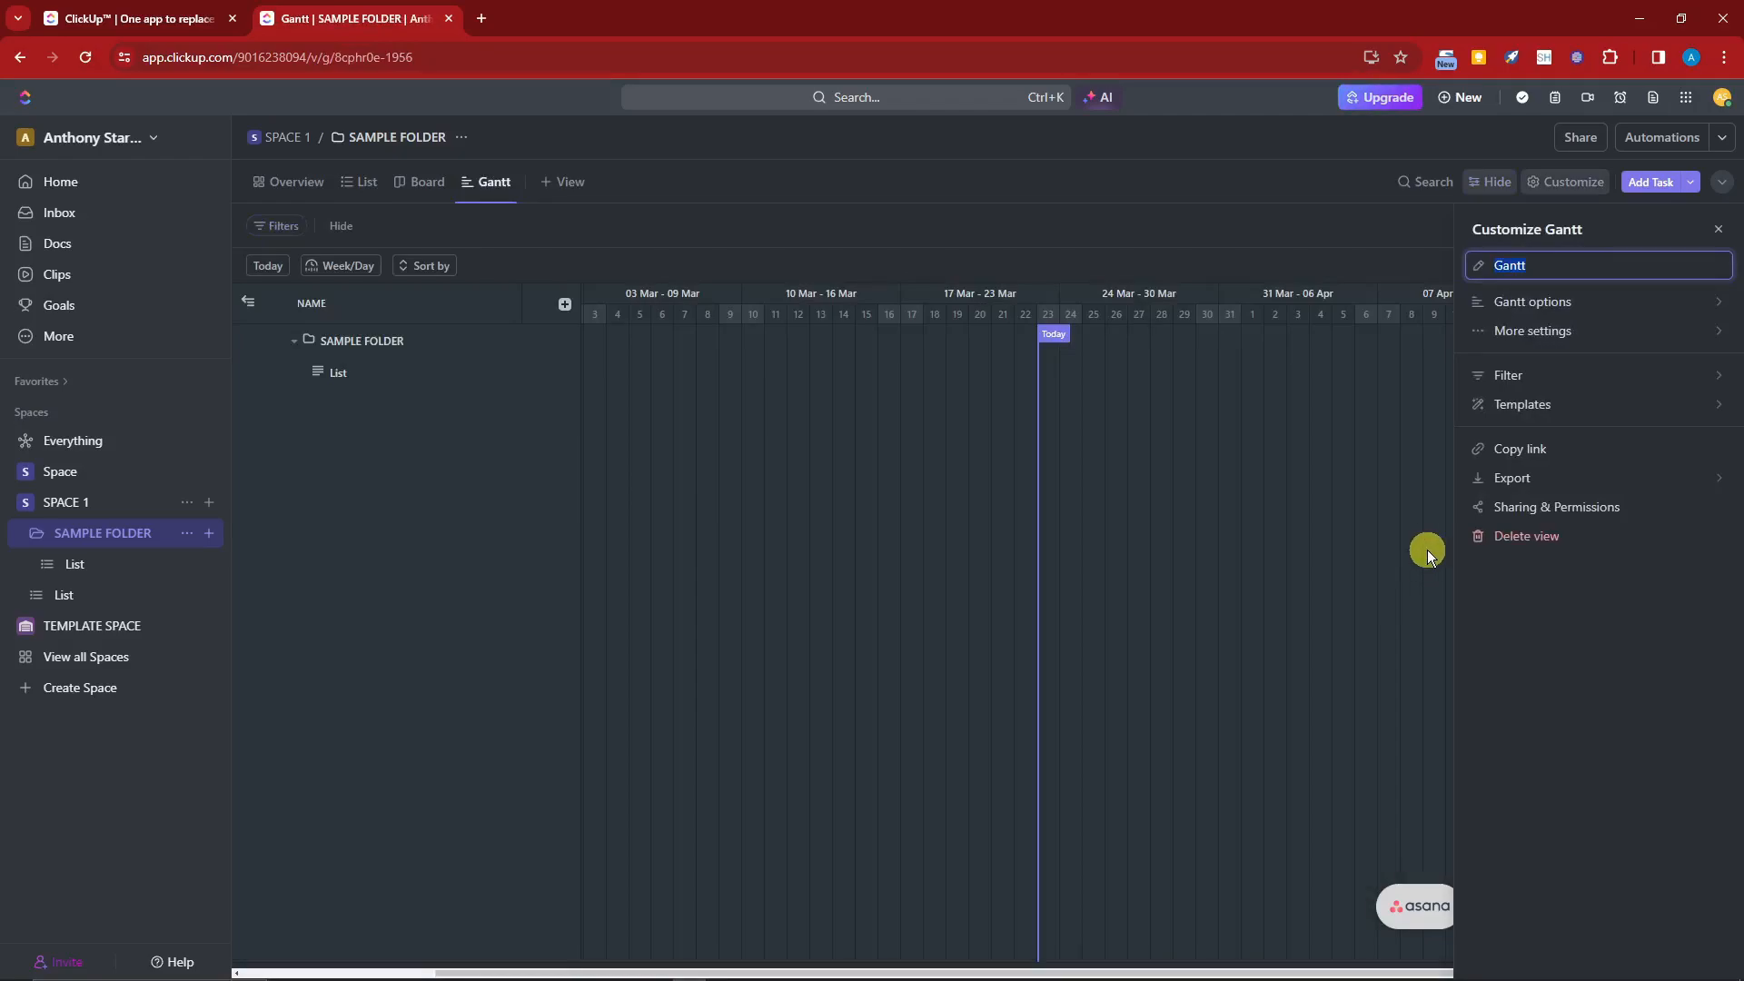
Step: In the Gantt options, enable Critical Path and Show Slack Time and color tasks by Priority
{"action": "left_click", "coordinate": [1569, 302]}
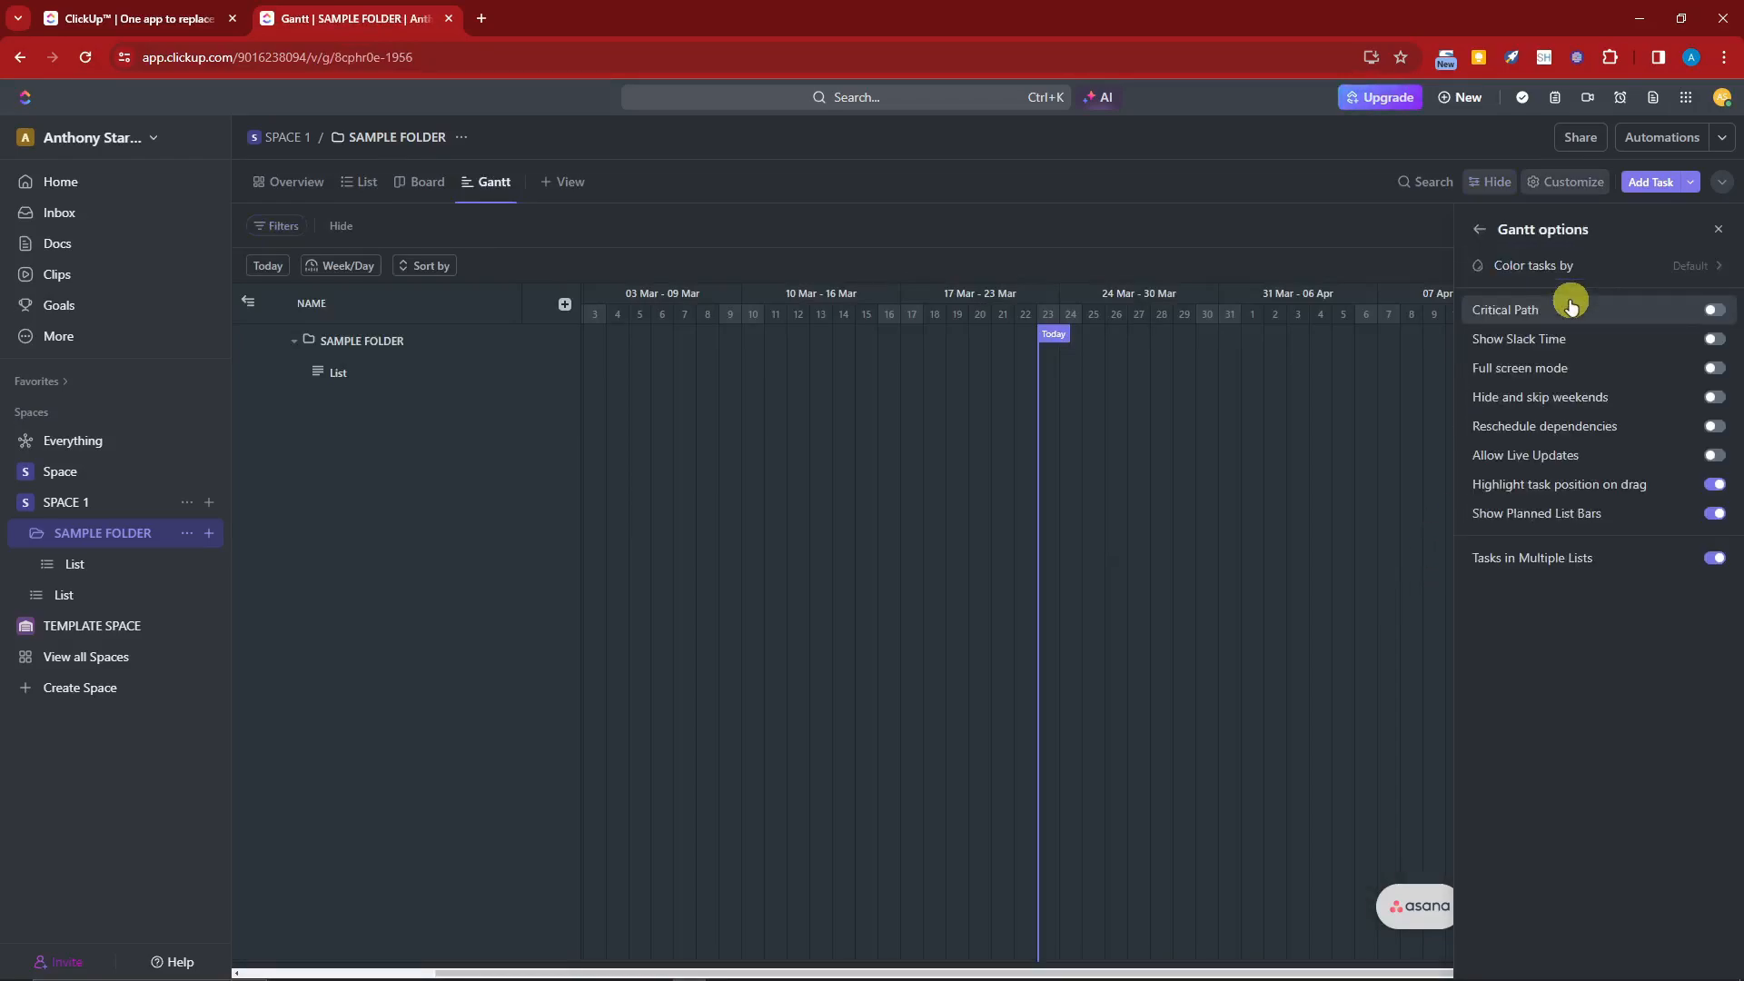
{"action": "left_click", "coordinate": [1714, 310]}
{"action": "left_click", "coordinate": [1714, 339]}
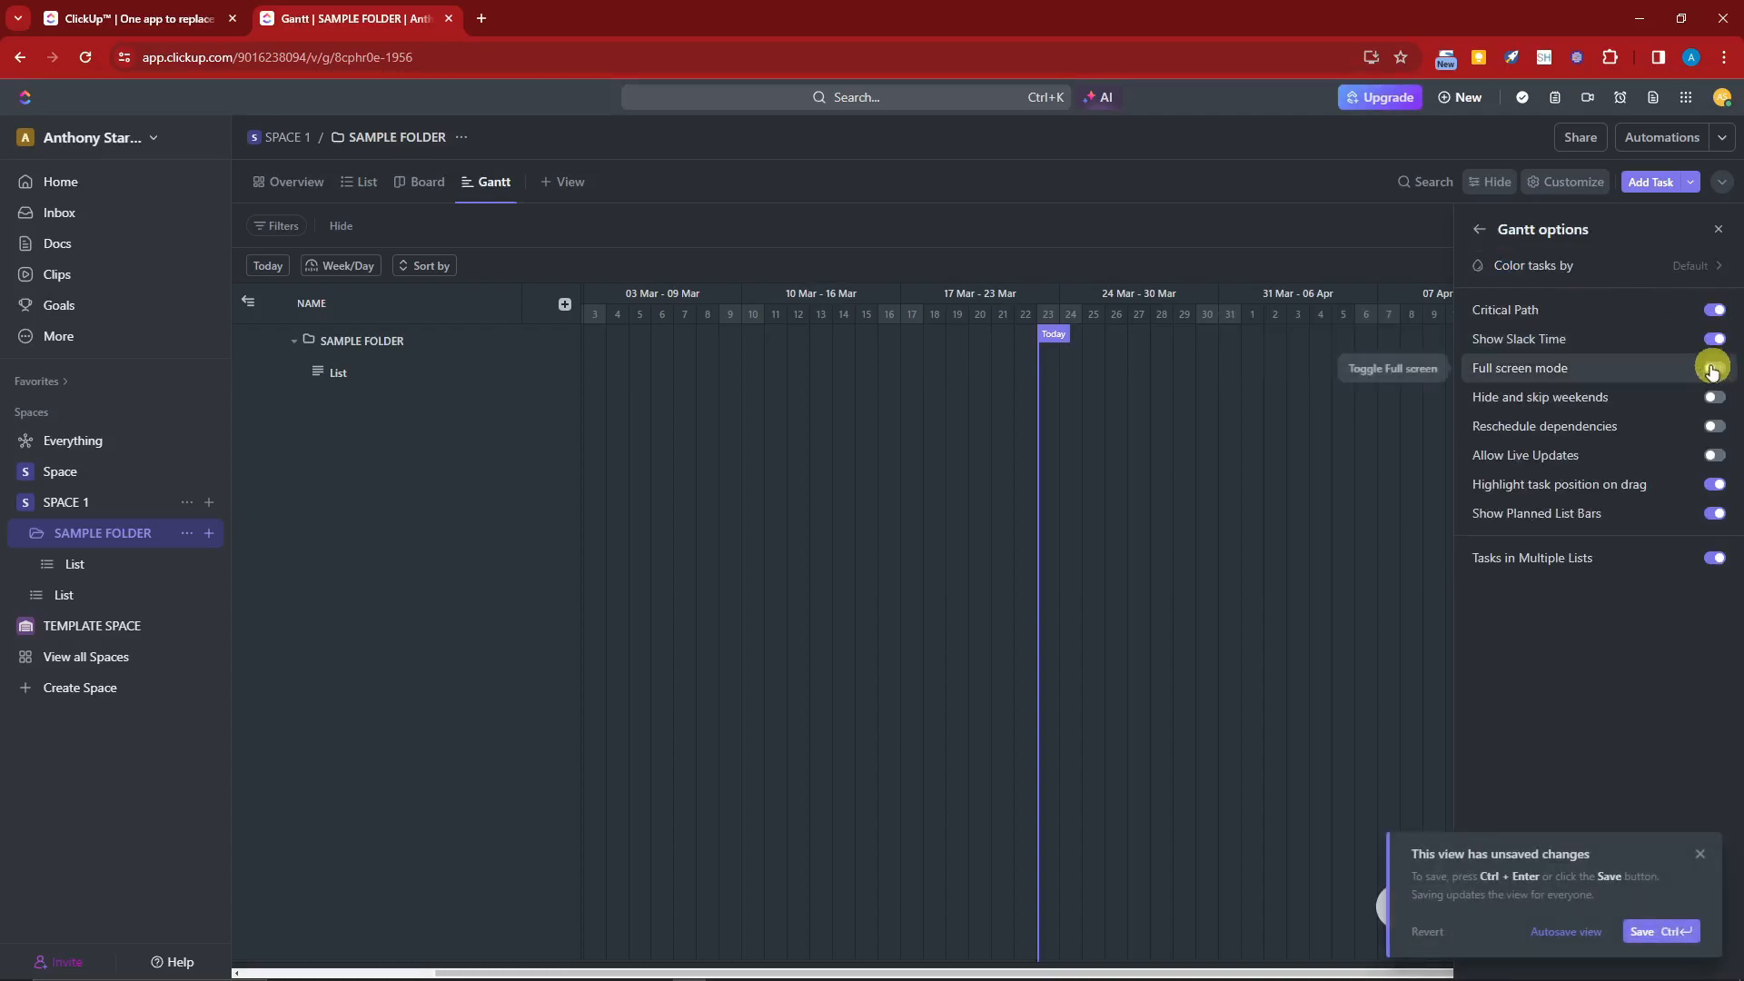
{"action": "left_click", "coordinate": [1656, 273]}
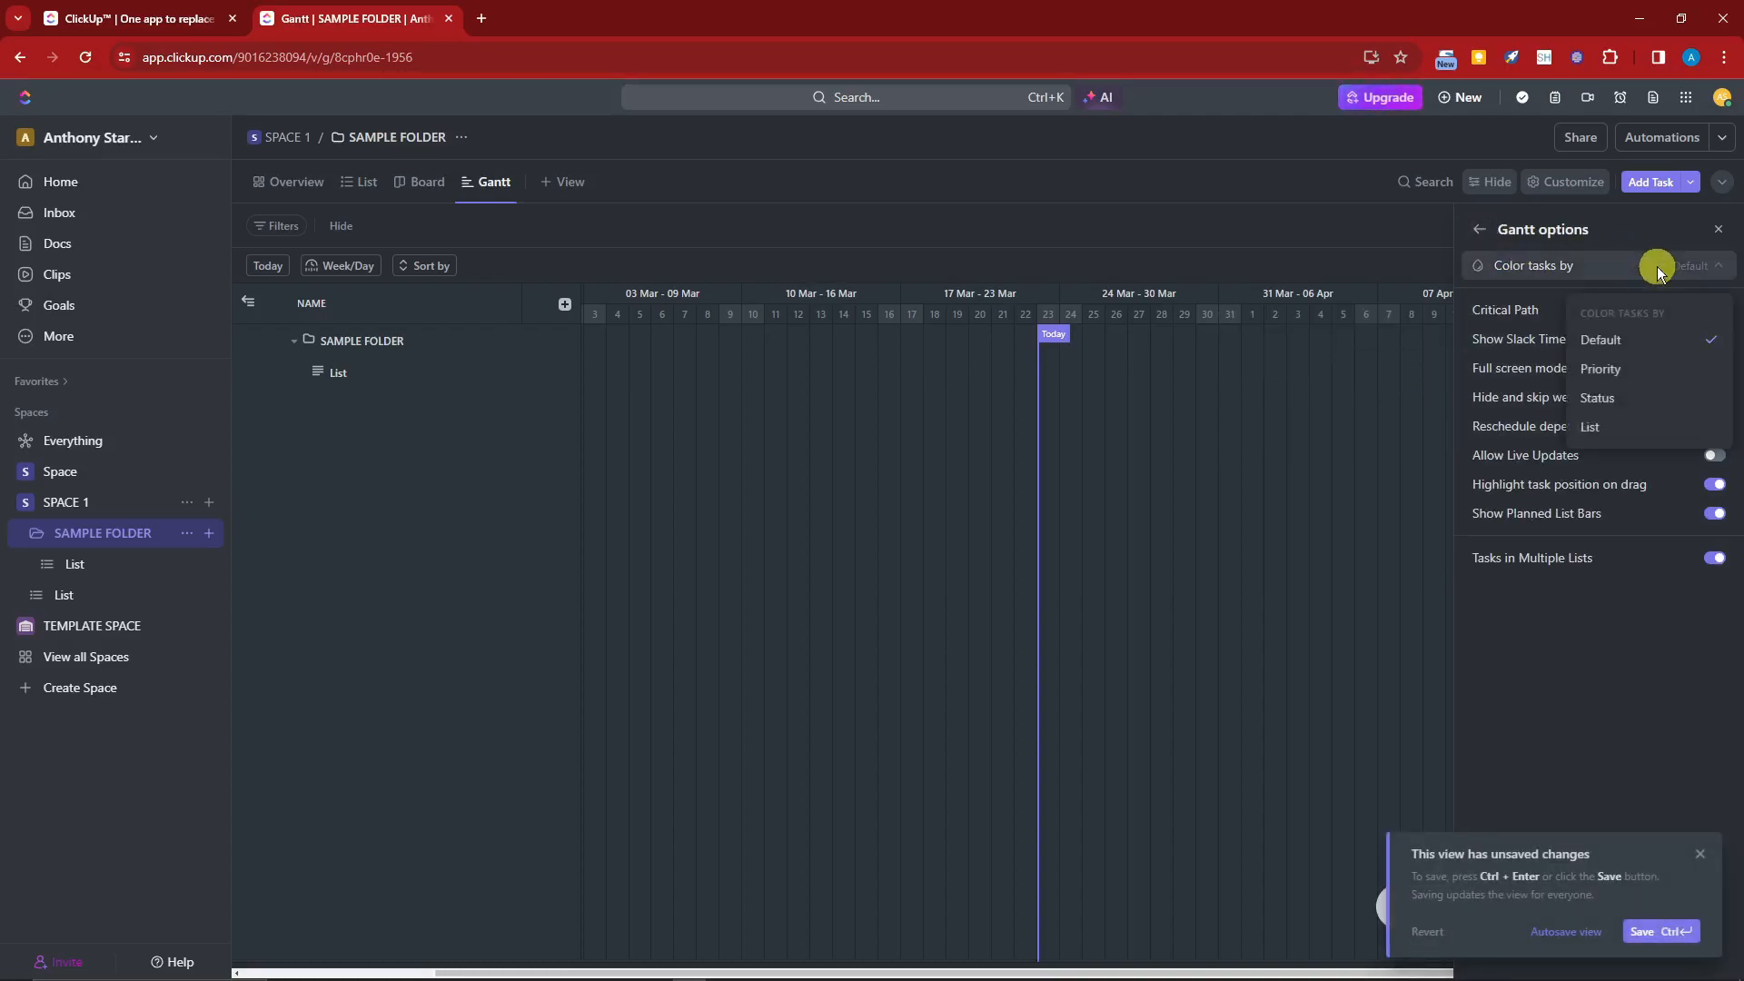
{"action": "left_click", "coordinate": [1651, 377]}
{"action": "left_click", "coordinate": [1480, 229]}
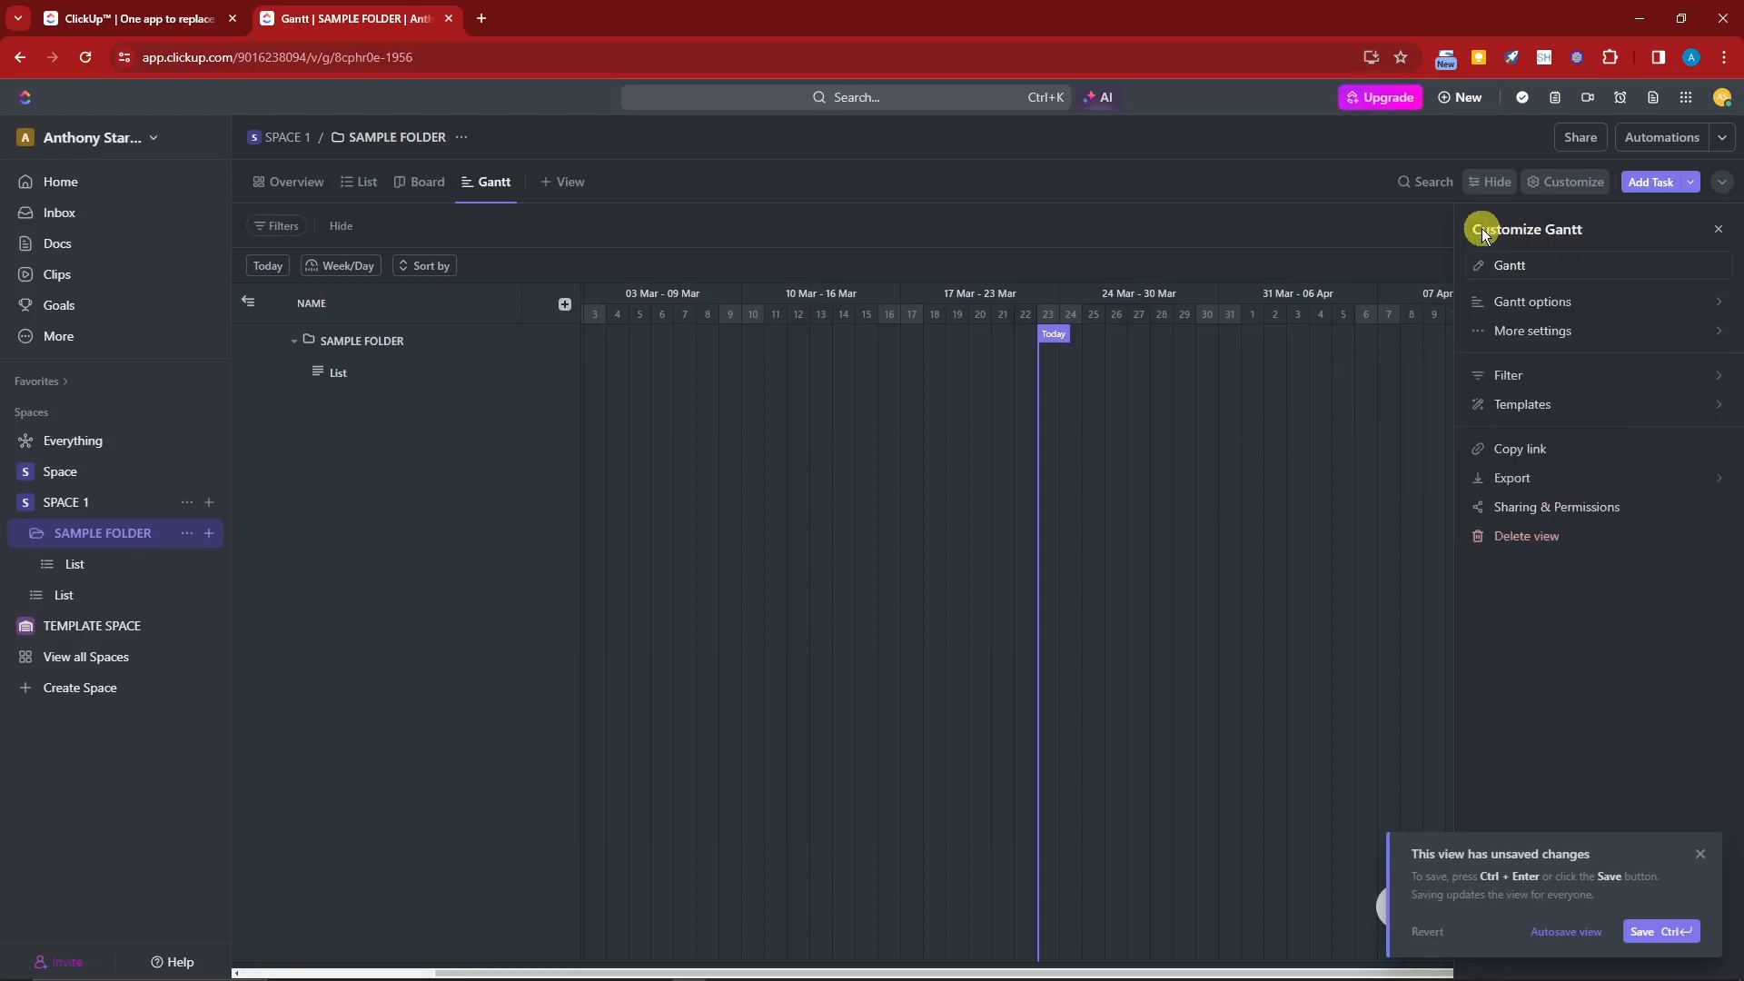
{"action": "left_click", "coordinate": [1718, 228]}
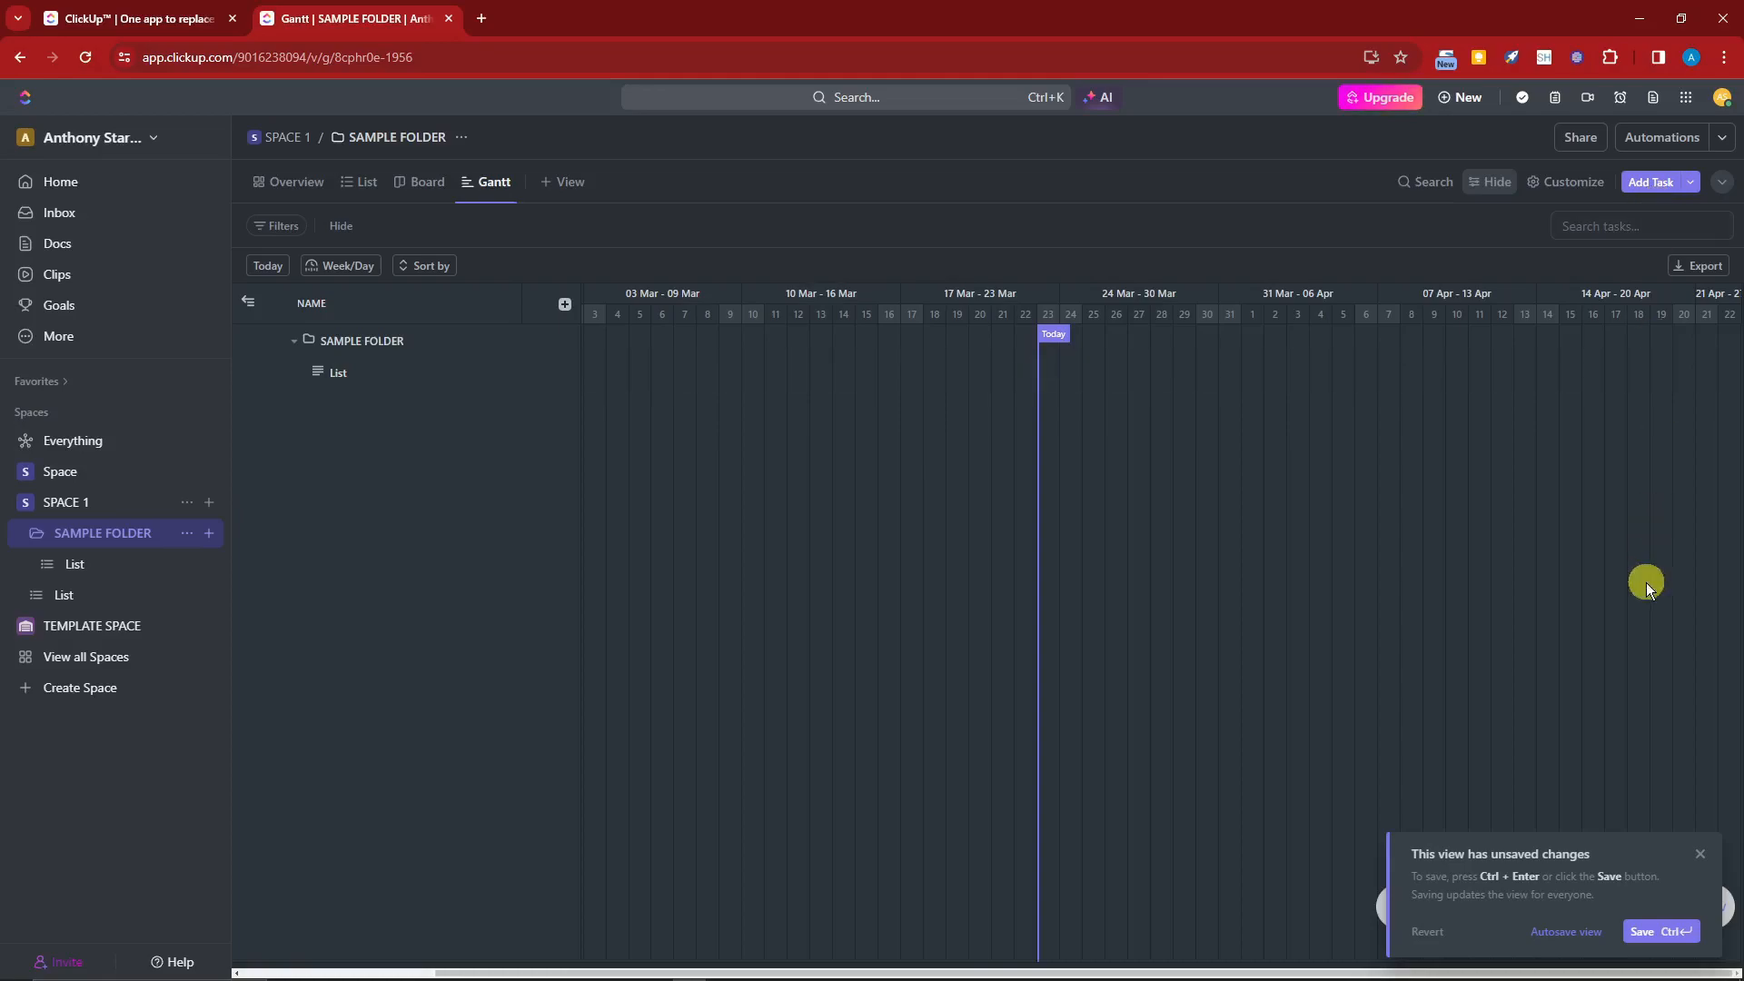
Step: Start a new automation and describe it with AI as 'When task is created, changed assignee'
{"action": "left_click", "coordinate": [1725, 139]}
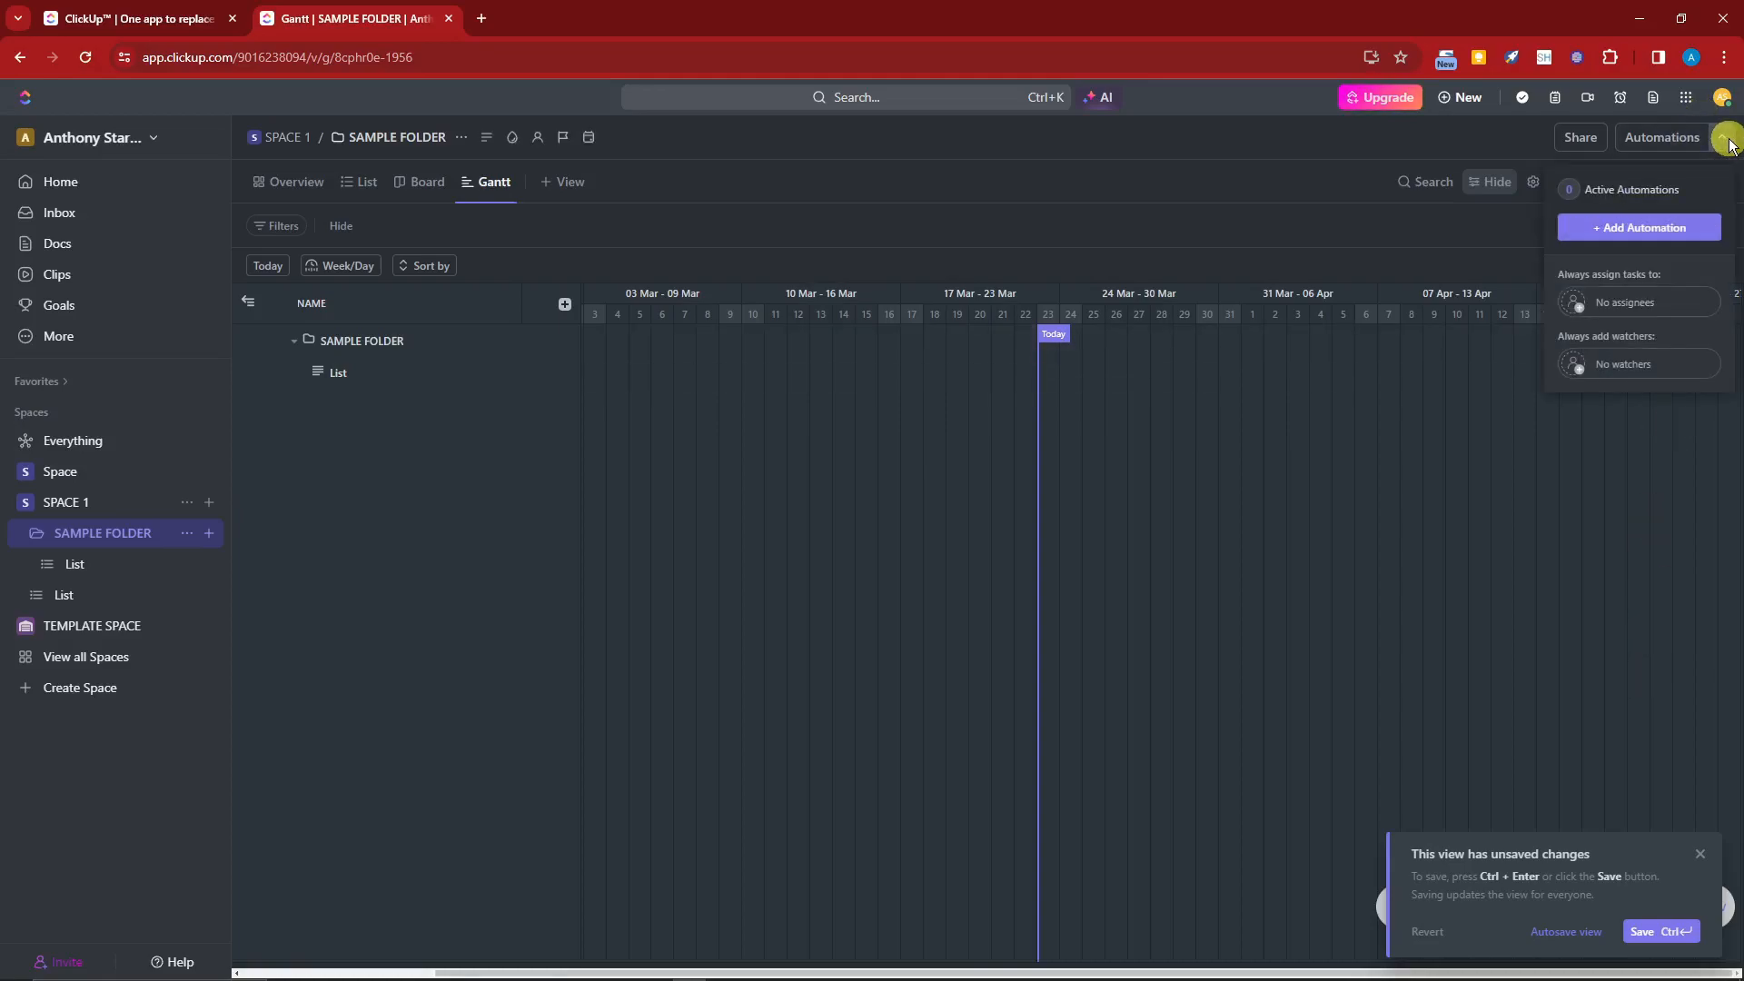
{"action": "left_click", "coordinate": [1649, 229]}
{"action": "left_click", "coordinate": [1045, 368]}
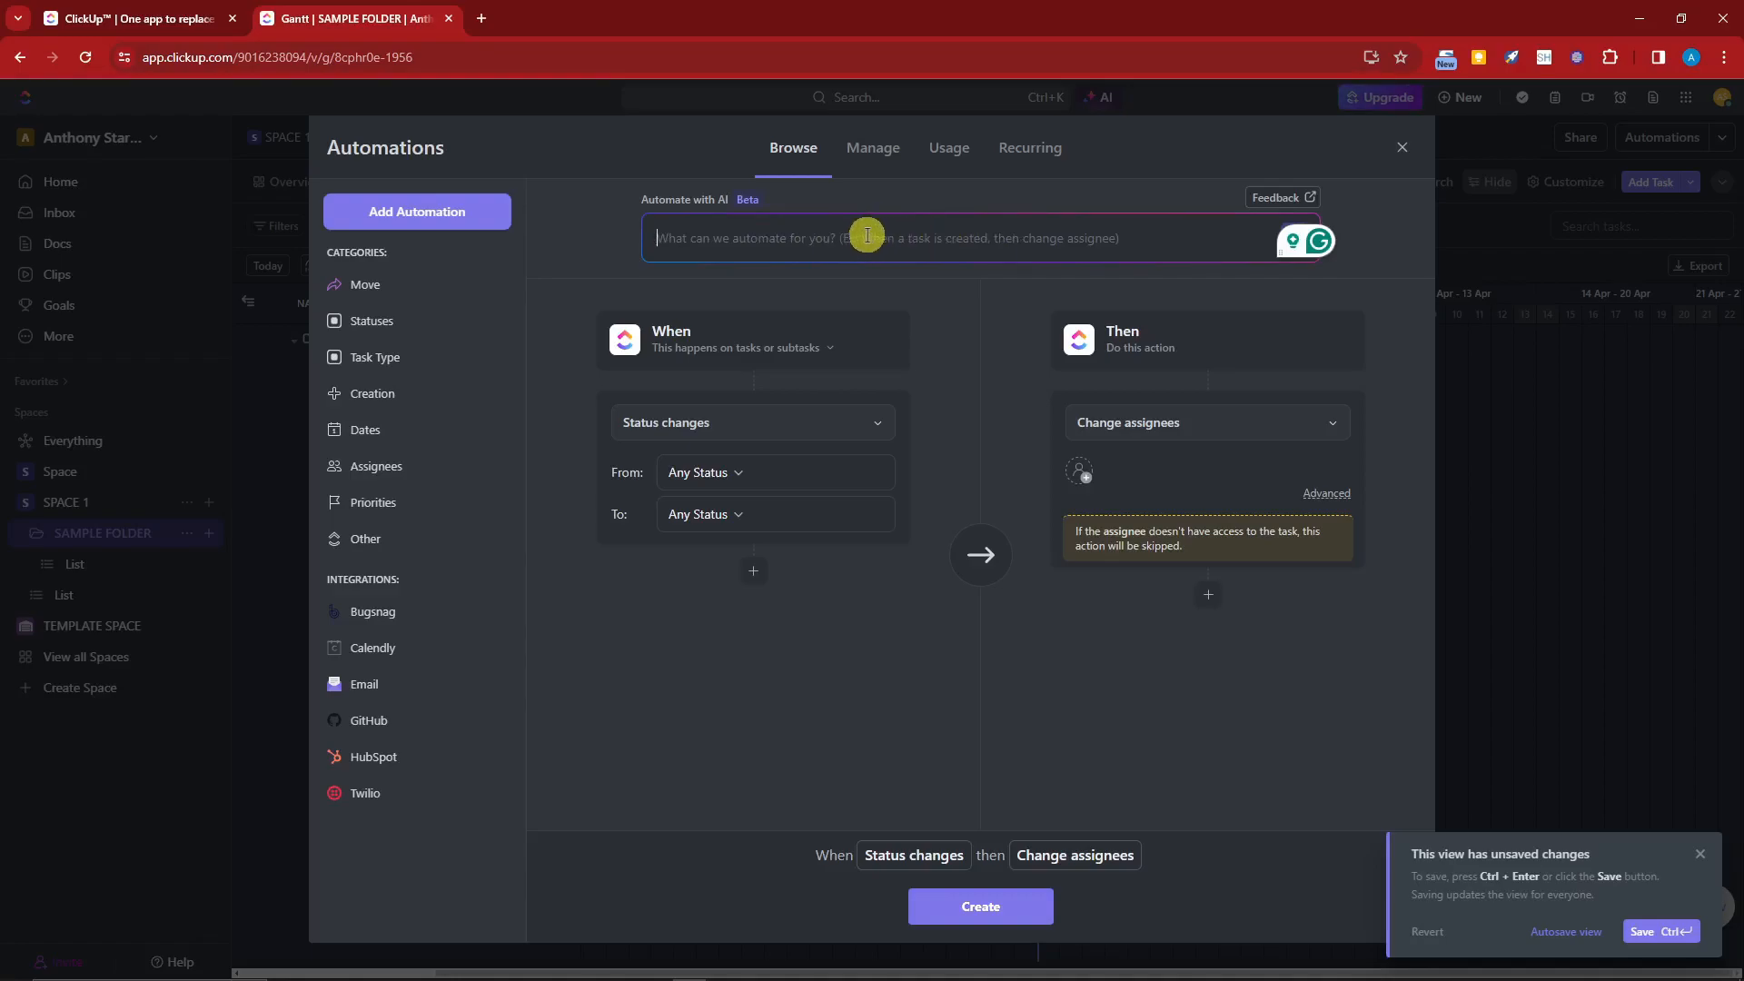
{"action": "type", "text": "When "}
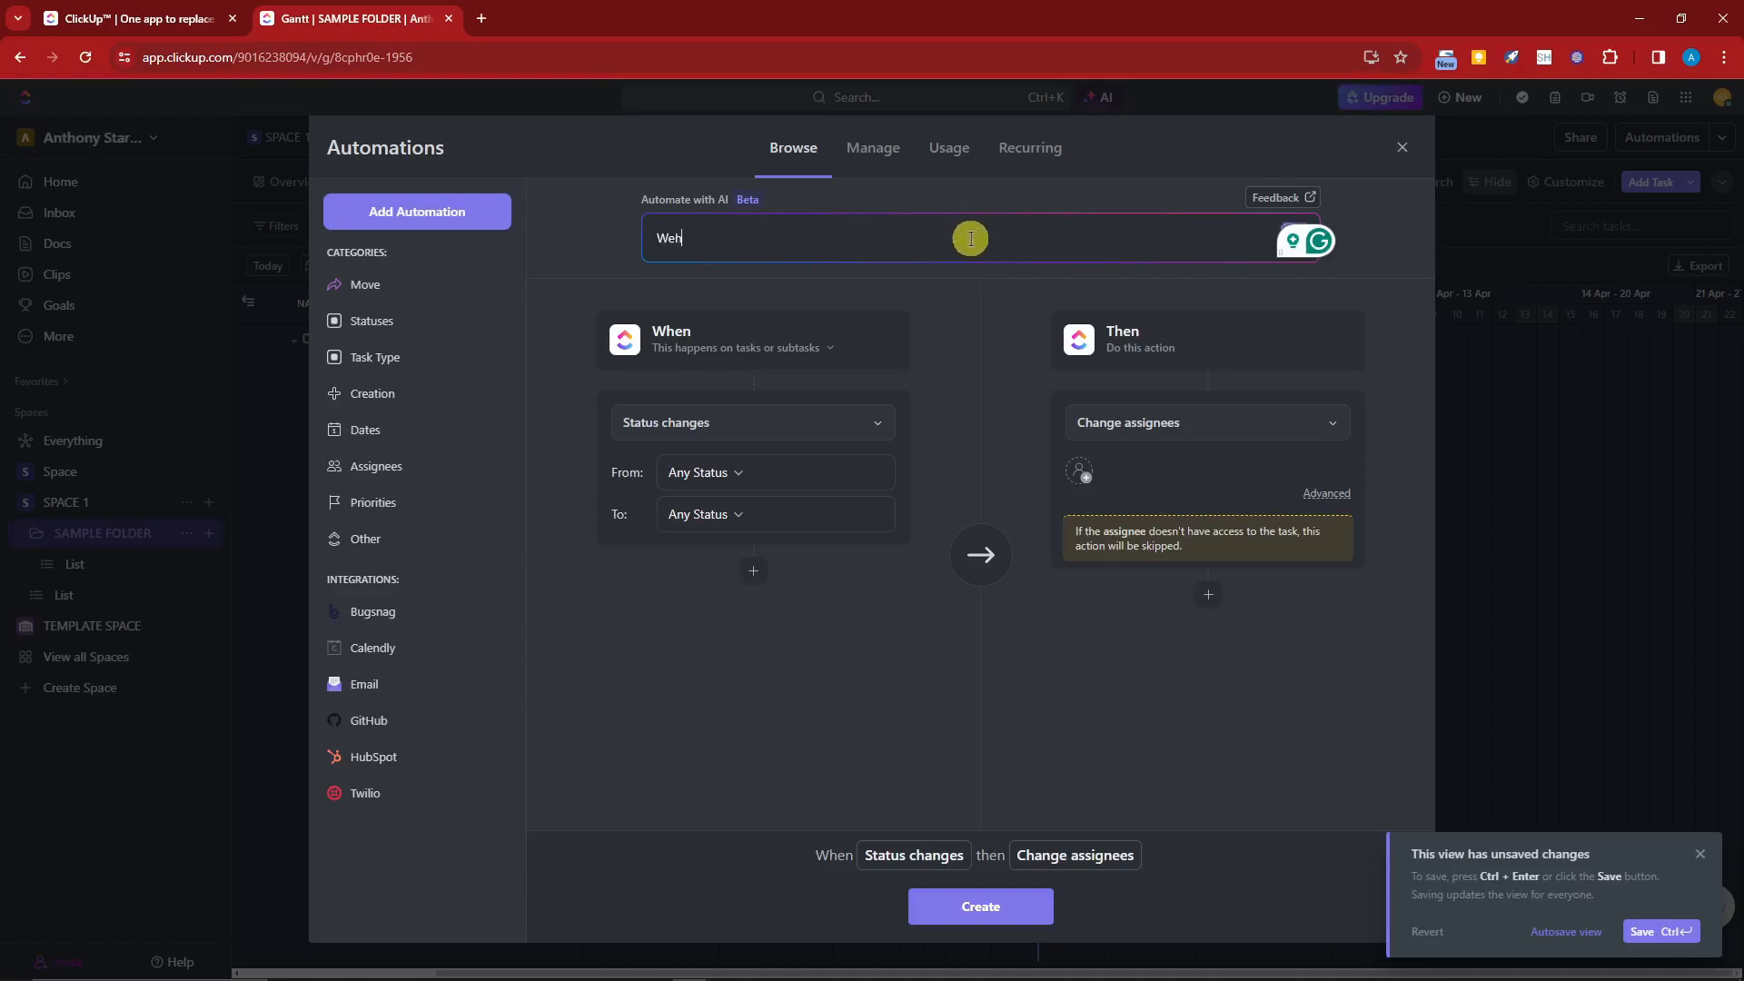
{"action": "type", "text": "task is c"}
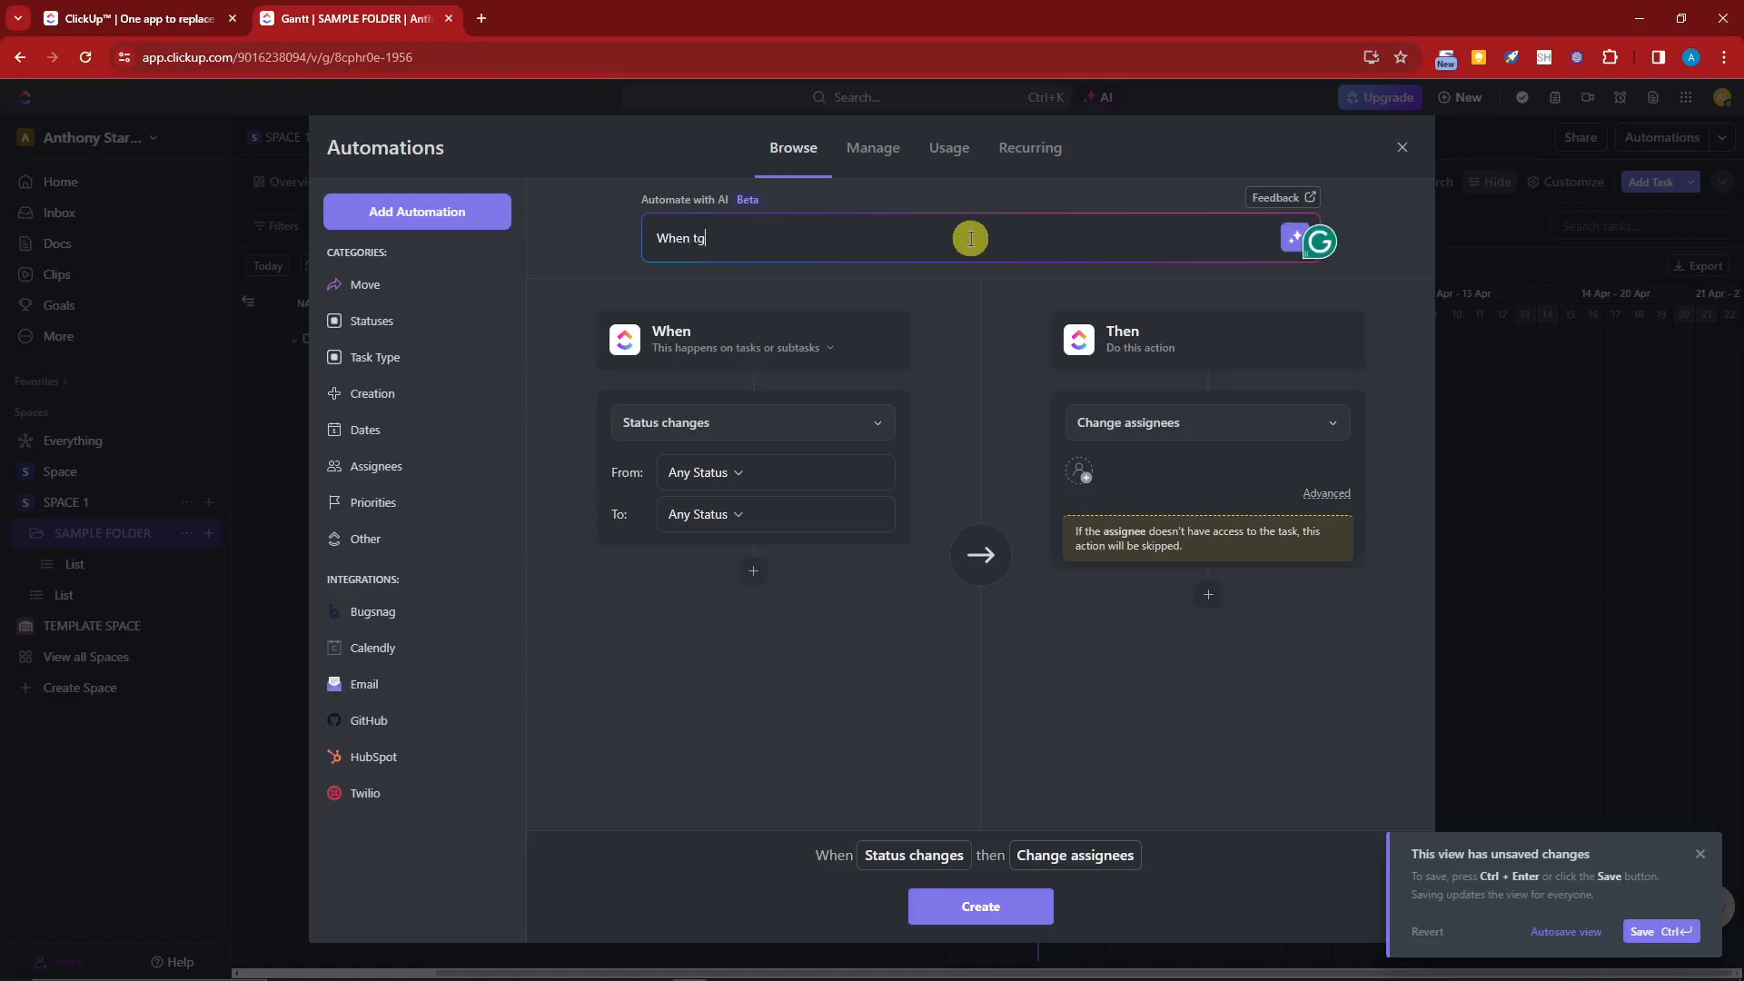
{"action": "type", "text": "reated, changed assignee"}
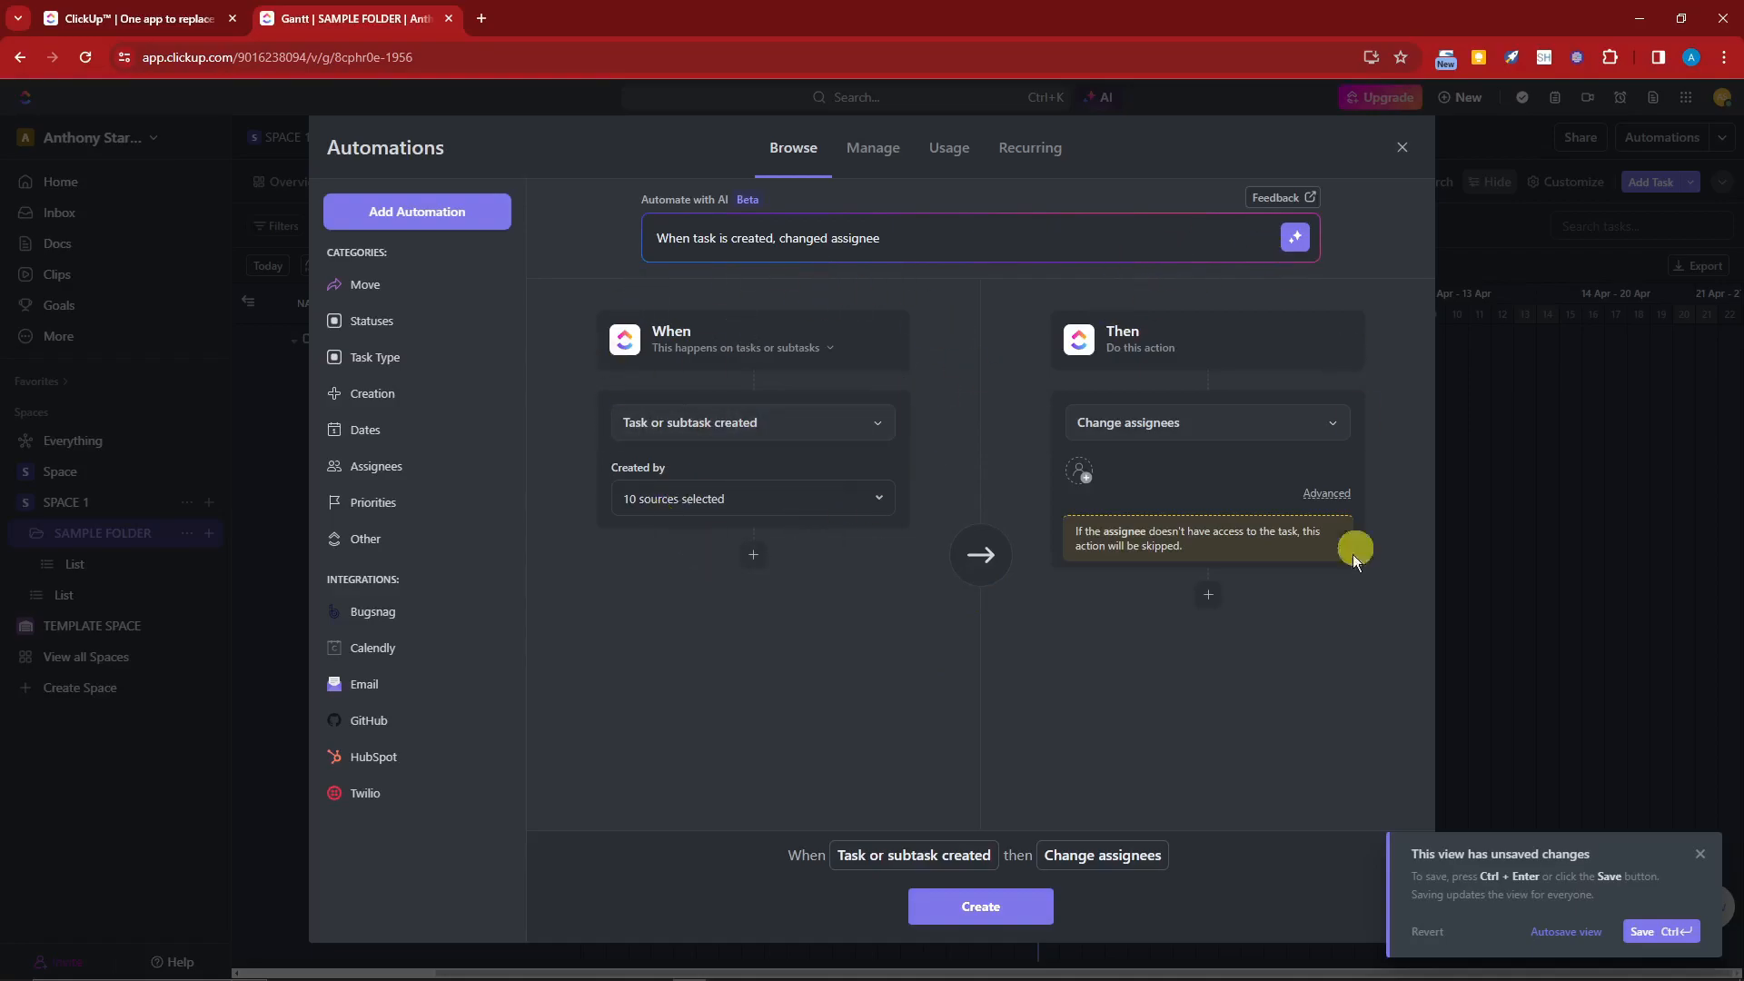
Step: Limit the automation trigger to happen on a task only, so it fires when a task is created
{"action": "left_click", "coordinate": [772, 347]}
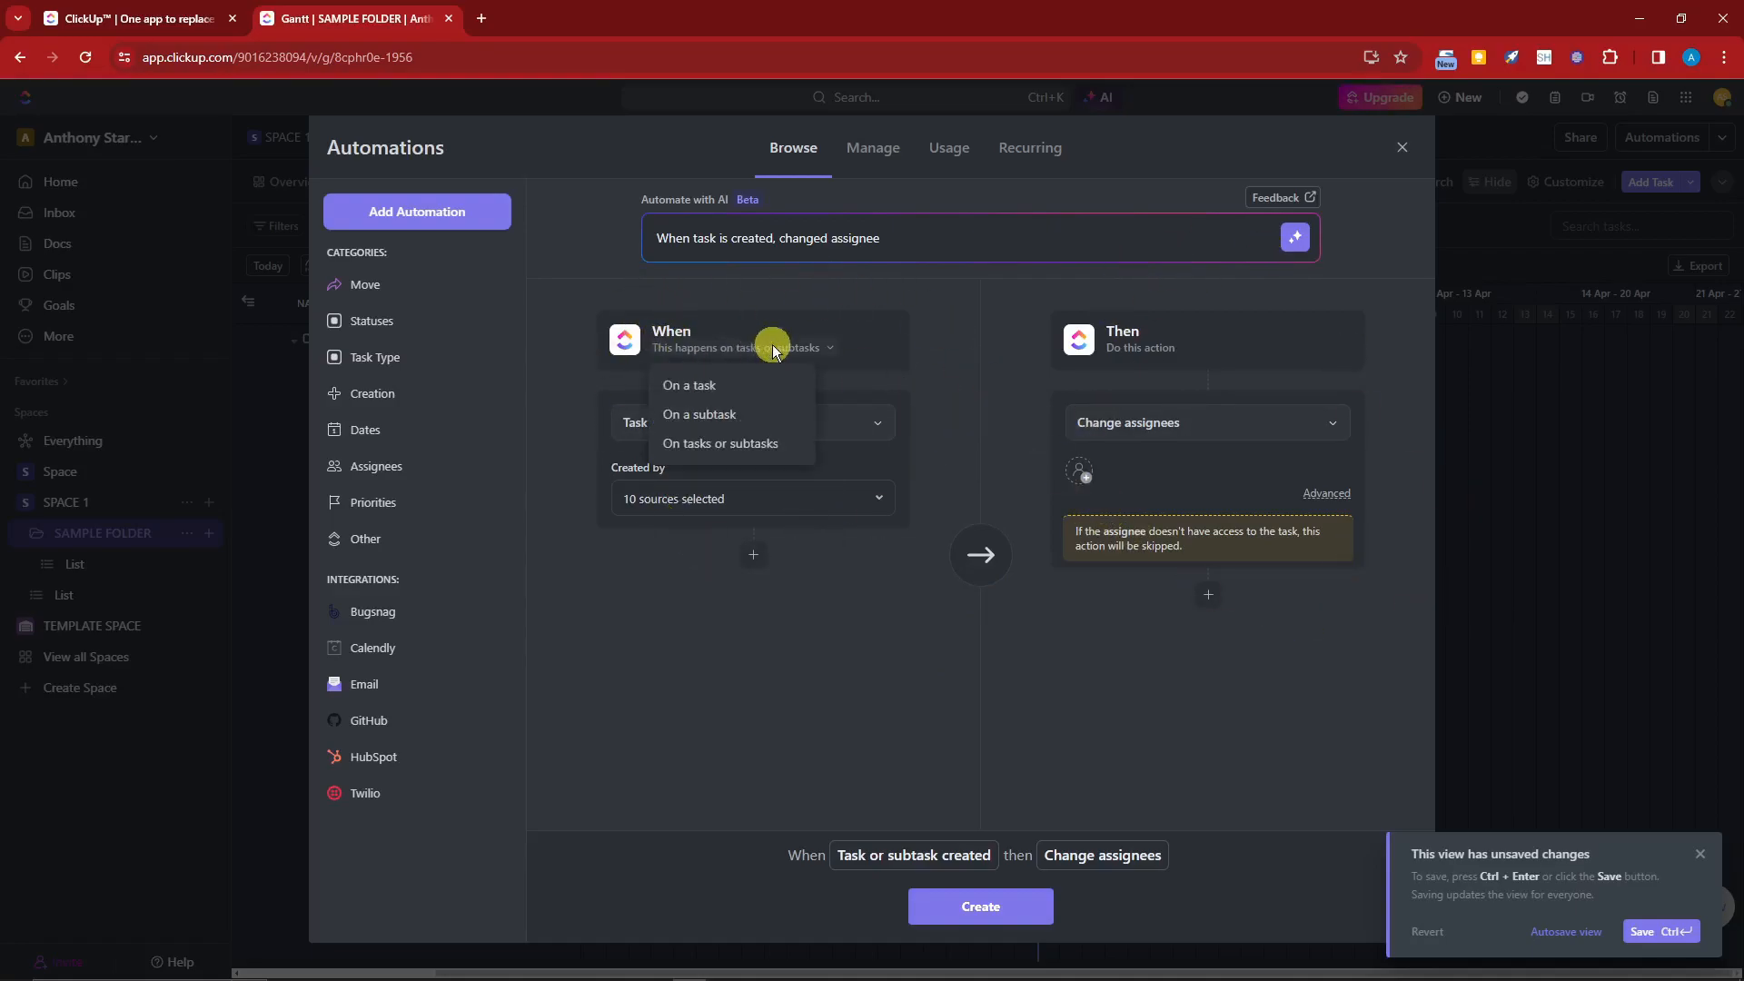
{"action": "left_click", "coordinate": [710, 399]}
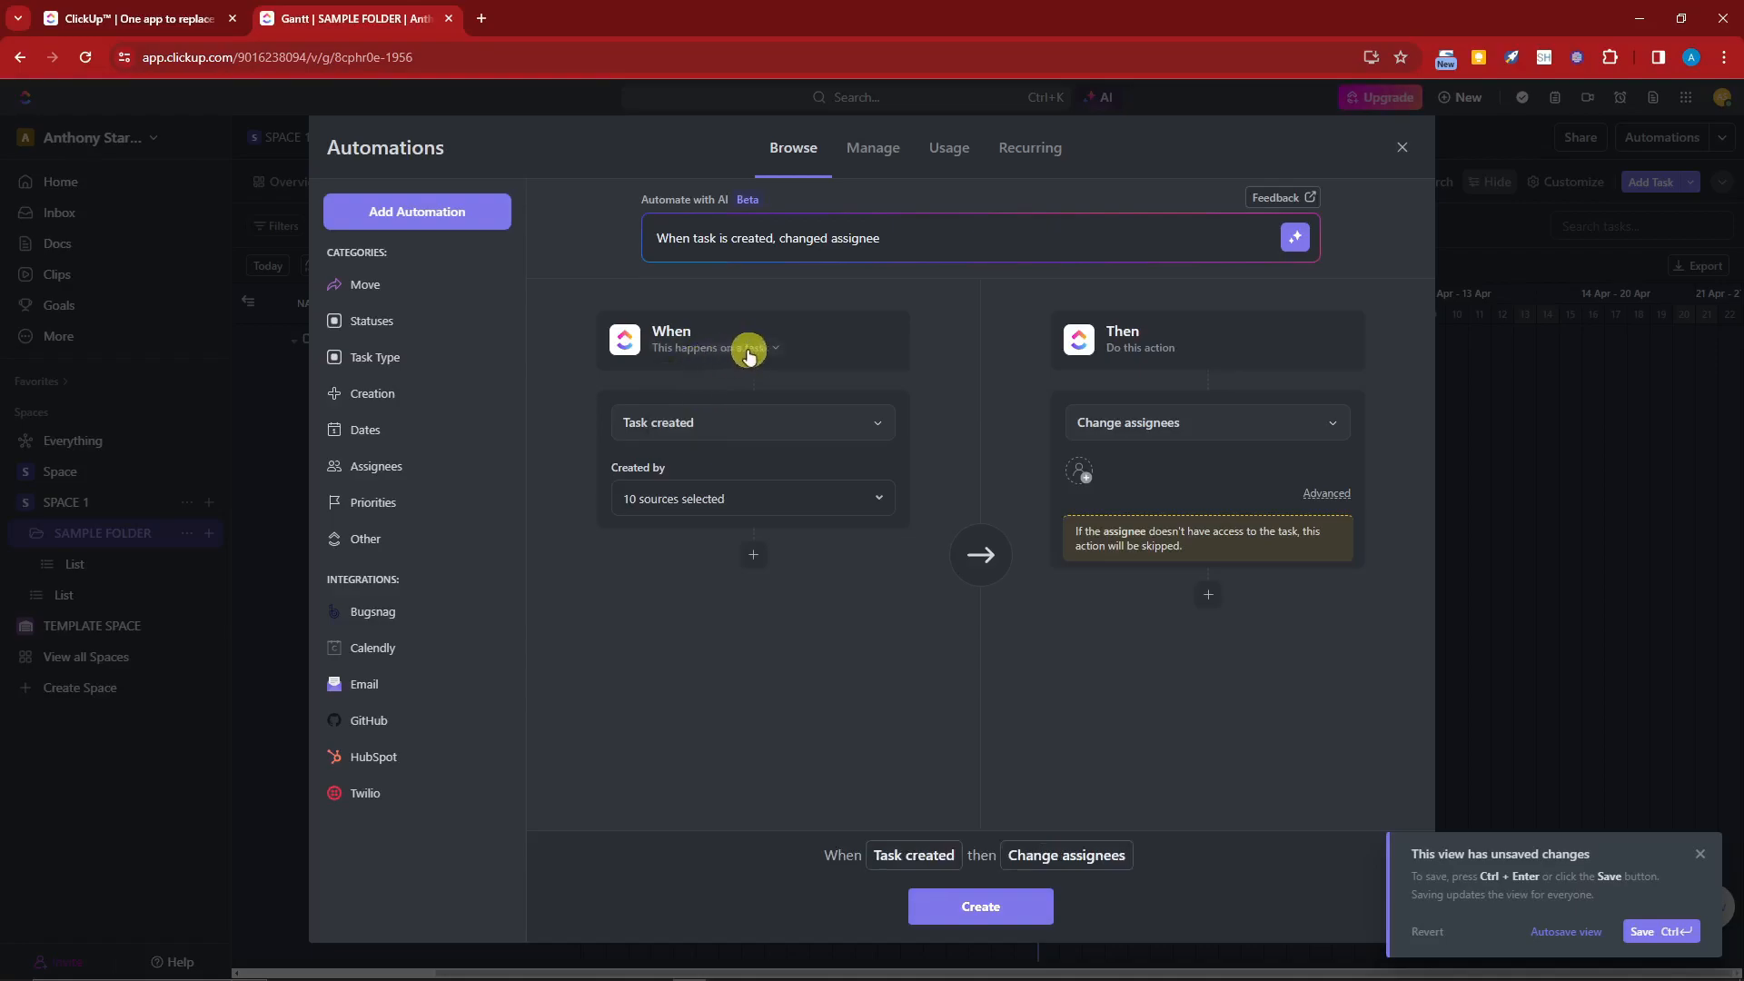
{"action": "left_click", "coordinate": [877, 425]}
{"action": "left_click", "coordinate": [876, 427]}
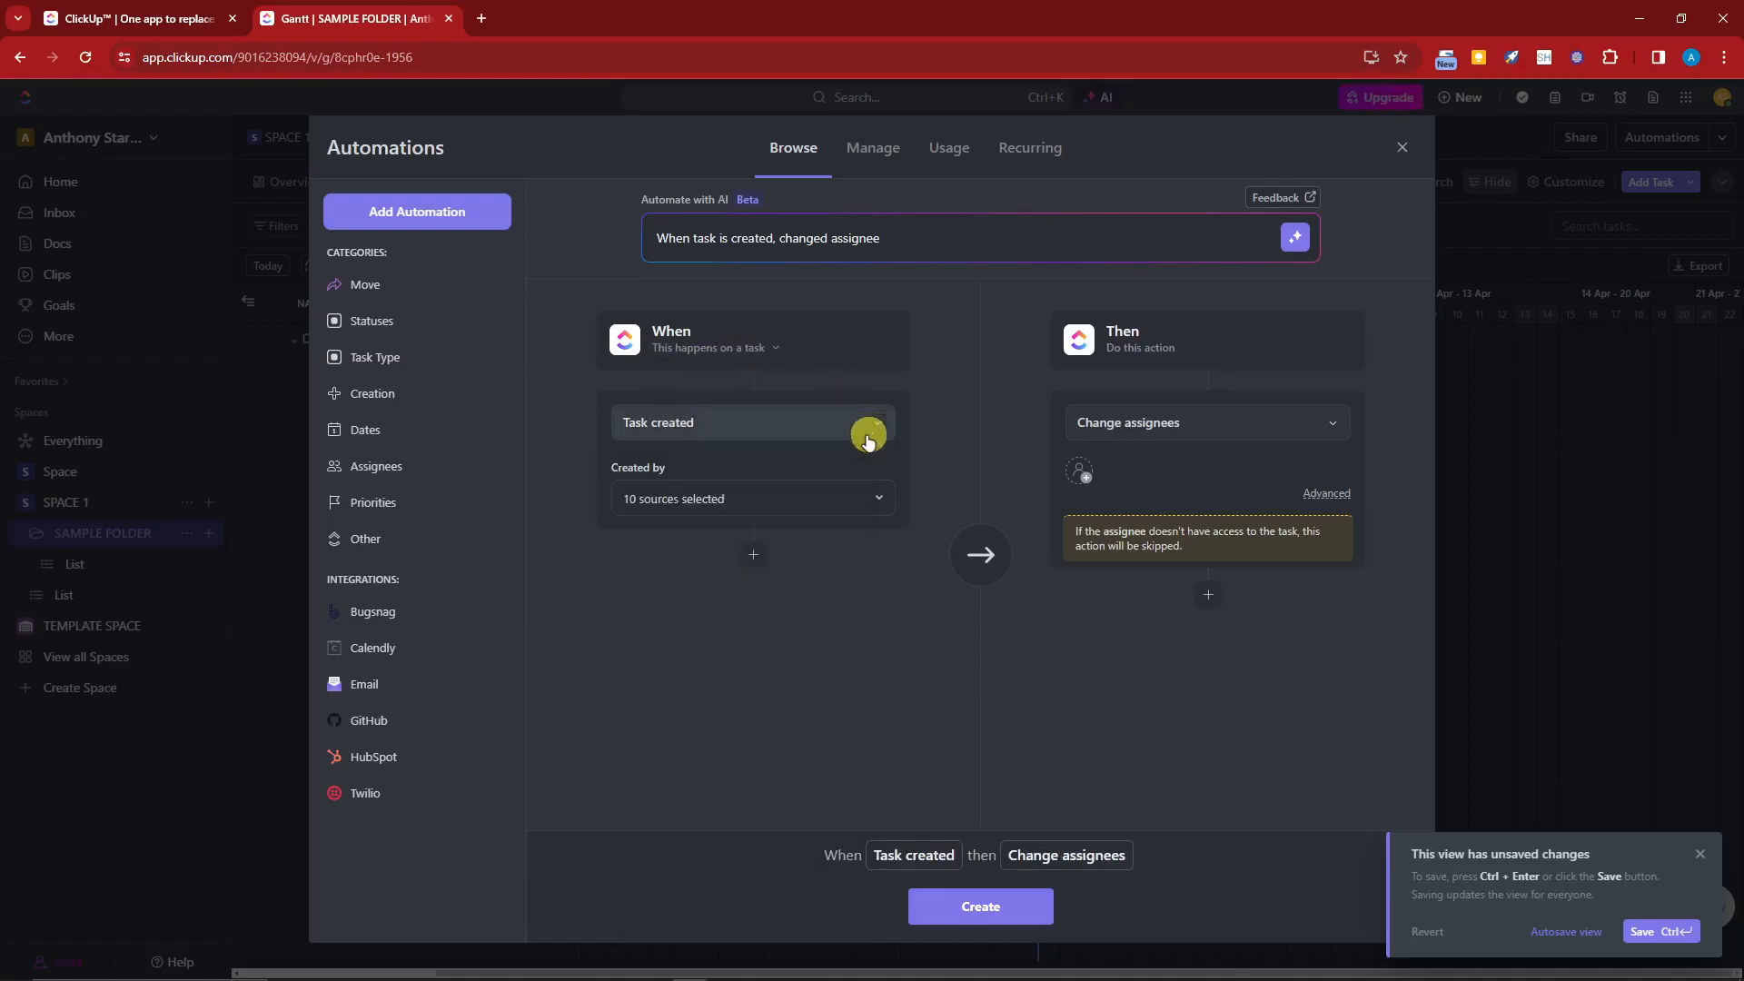
{"action": "left_click", "coordinate": [825, 500]}
{"action": "left_click", "coordinate": [825, 500]}
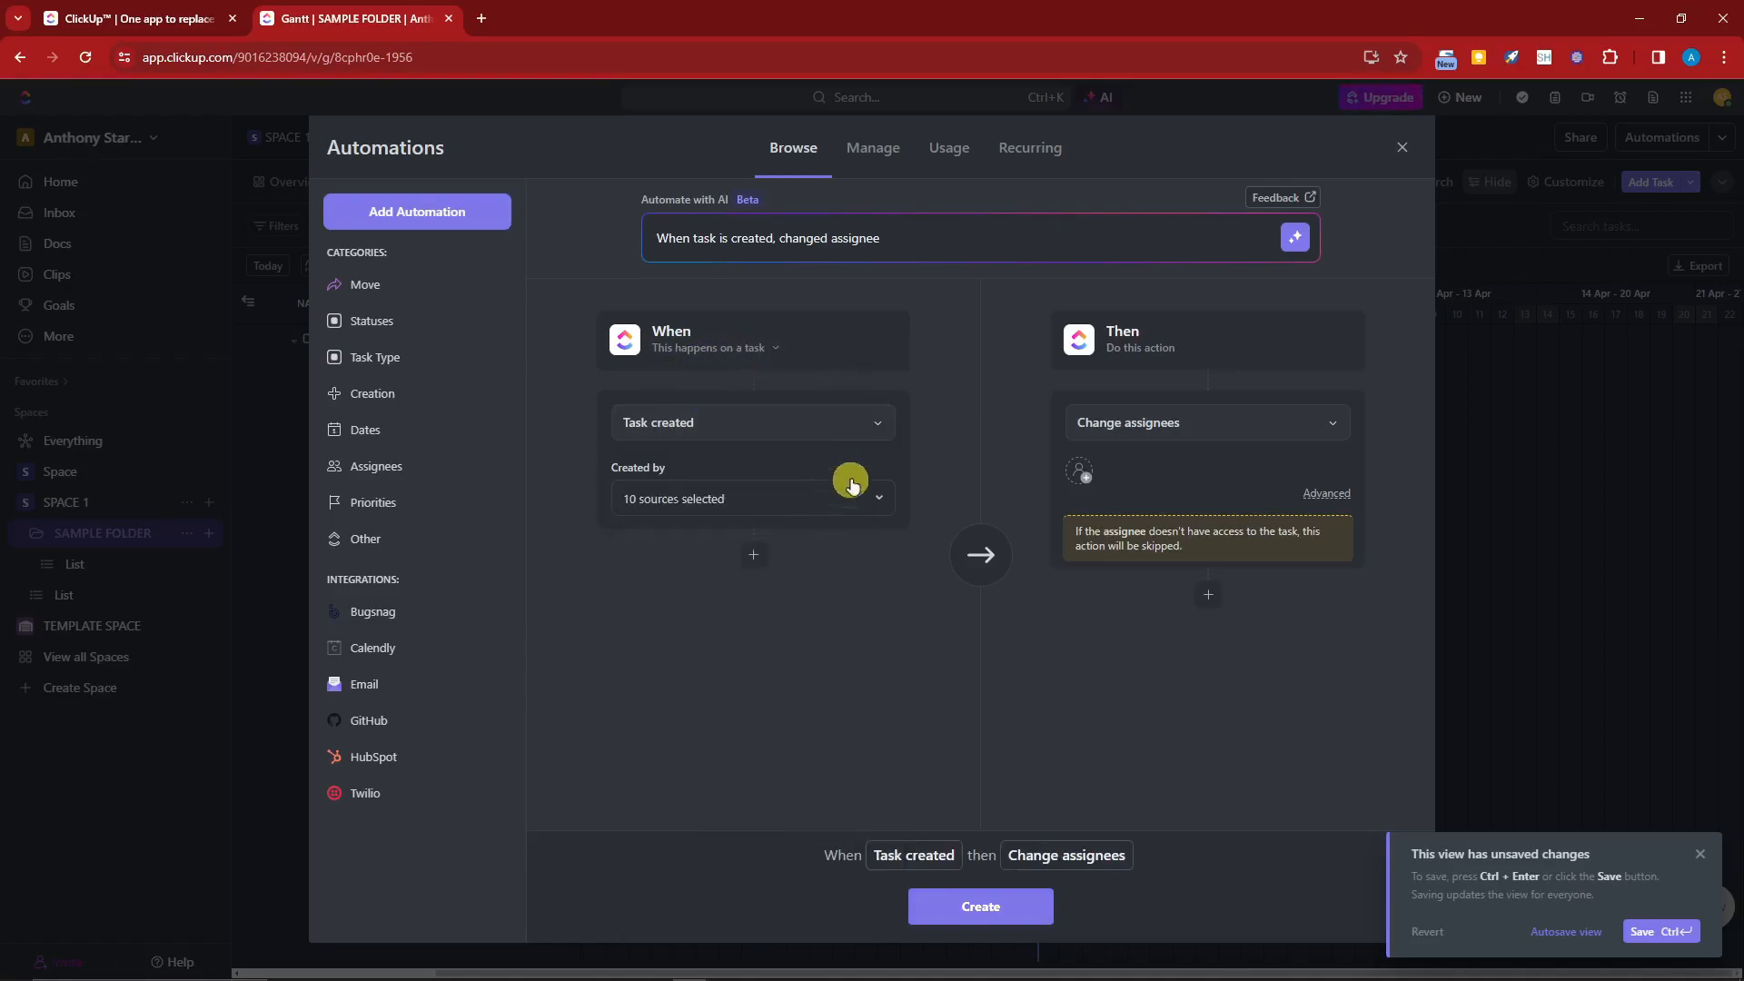
Step: Change the automation's action to Archive task and create the automation
{"action": "left_click", "coordinate": [1336, 422]}
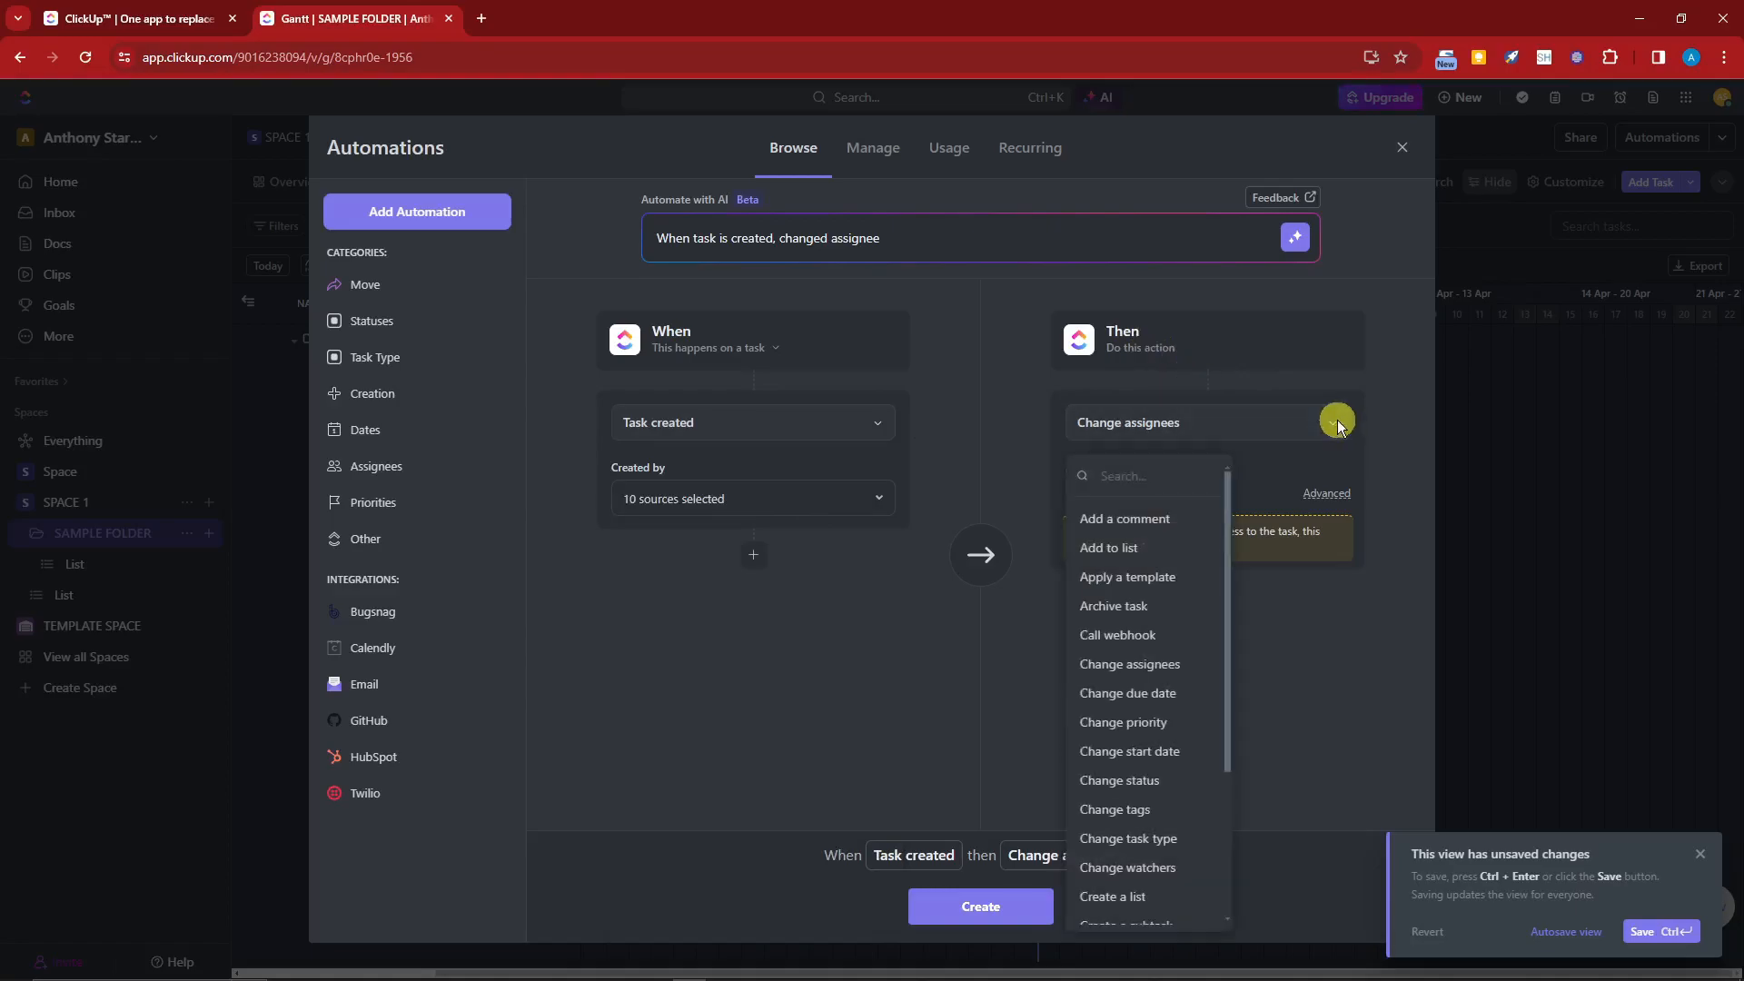
{"action": "left_click", "coordinate": [1199, 509]}
{"action": "left_click", "coordinate": [1296, 421]}
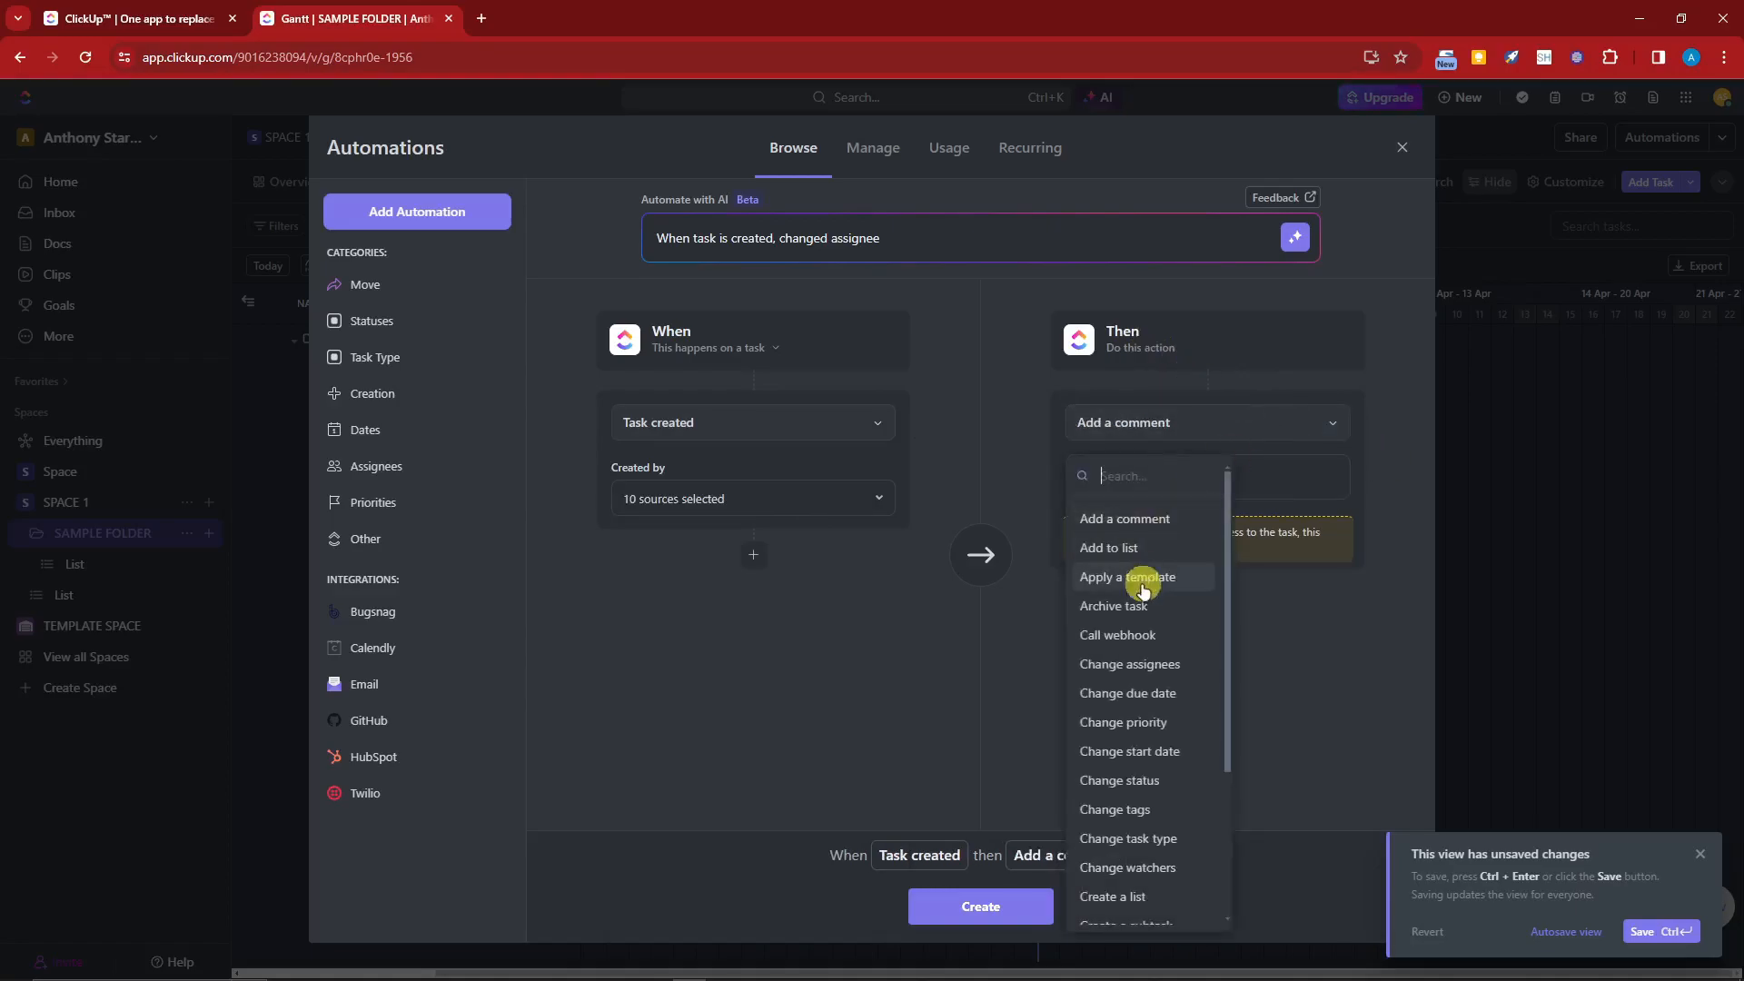
{"action": "left_click", "coordinate": [1156, 604]}
{"action": "left_click", "coordinate": [997, 911]}
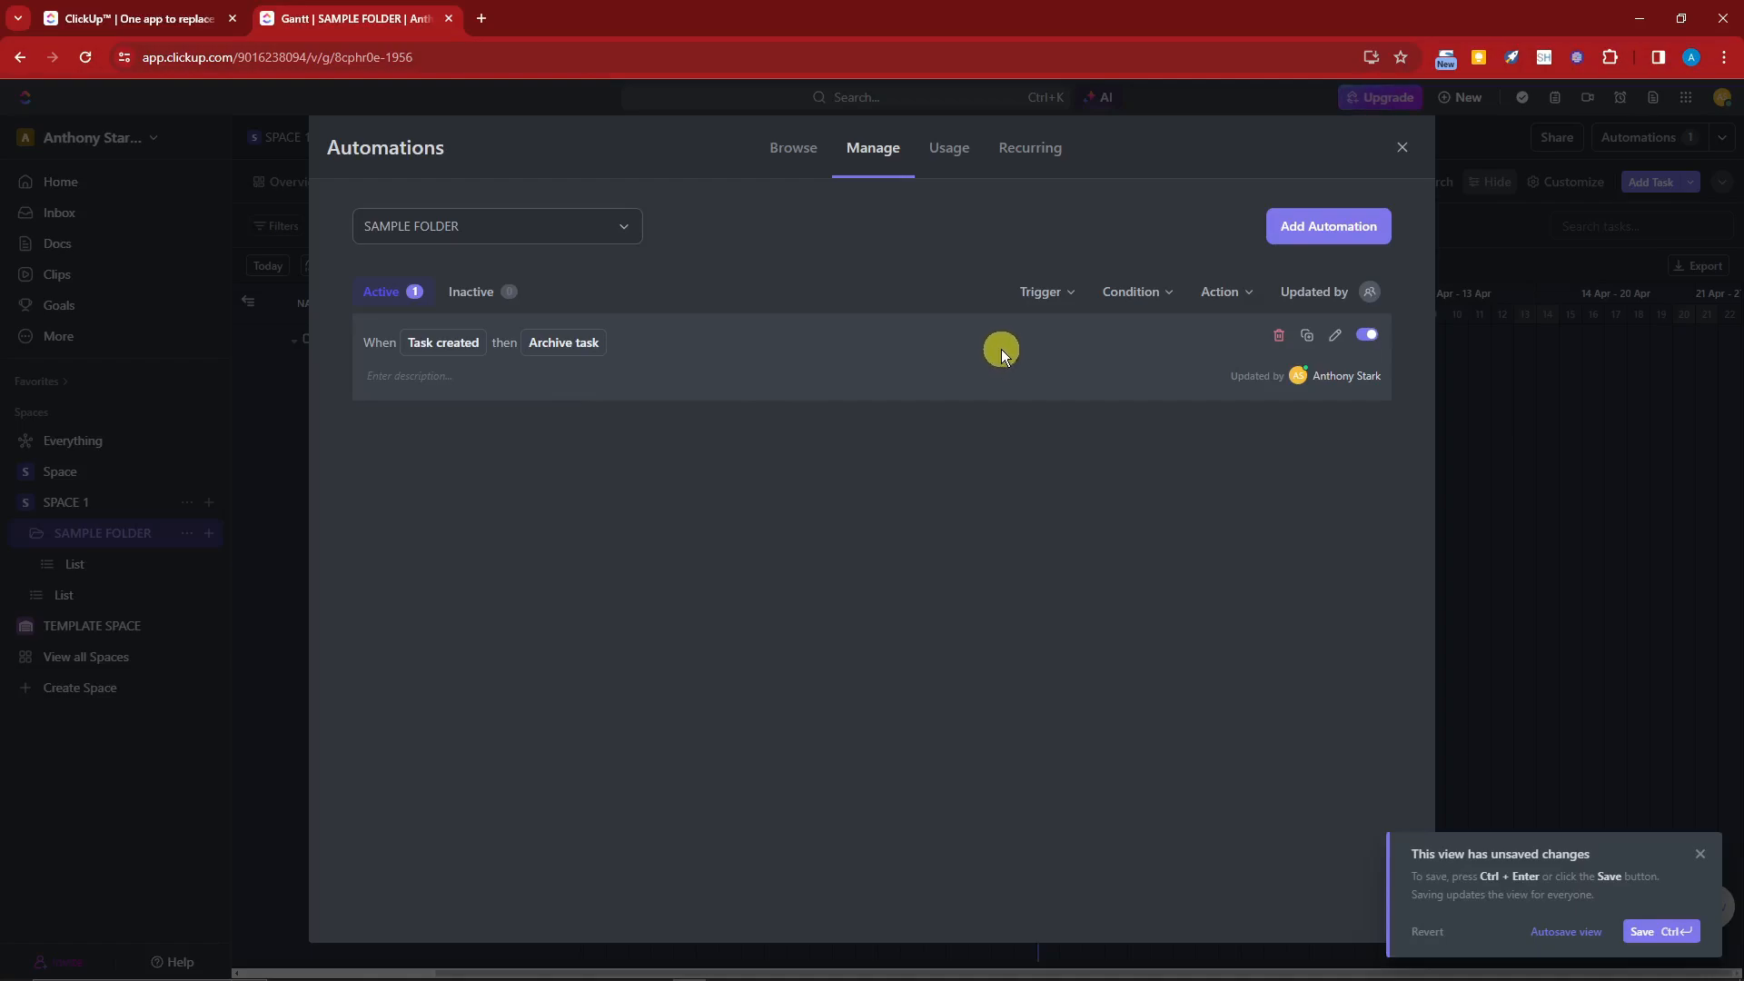
Step: Enter the description SAMPLE AUTOMATE for the new automation
{"action": "left_click", "coordinate": [378, 376]}
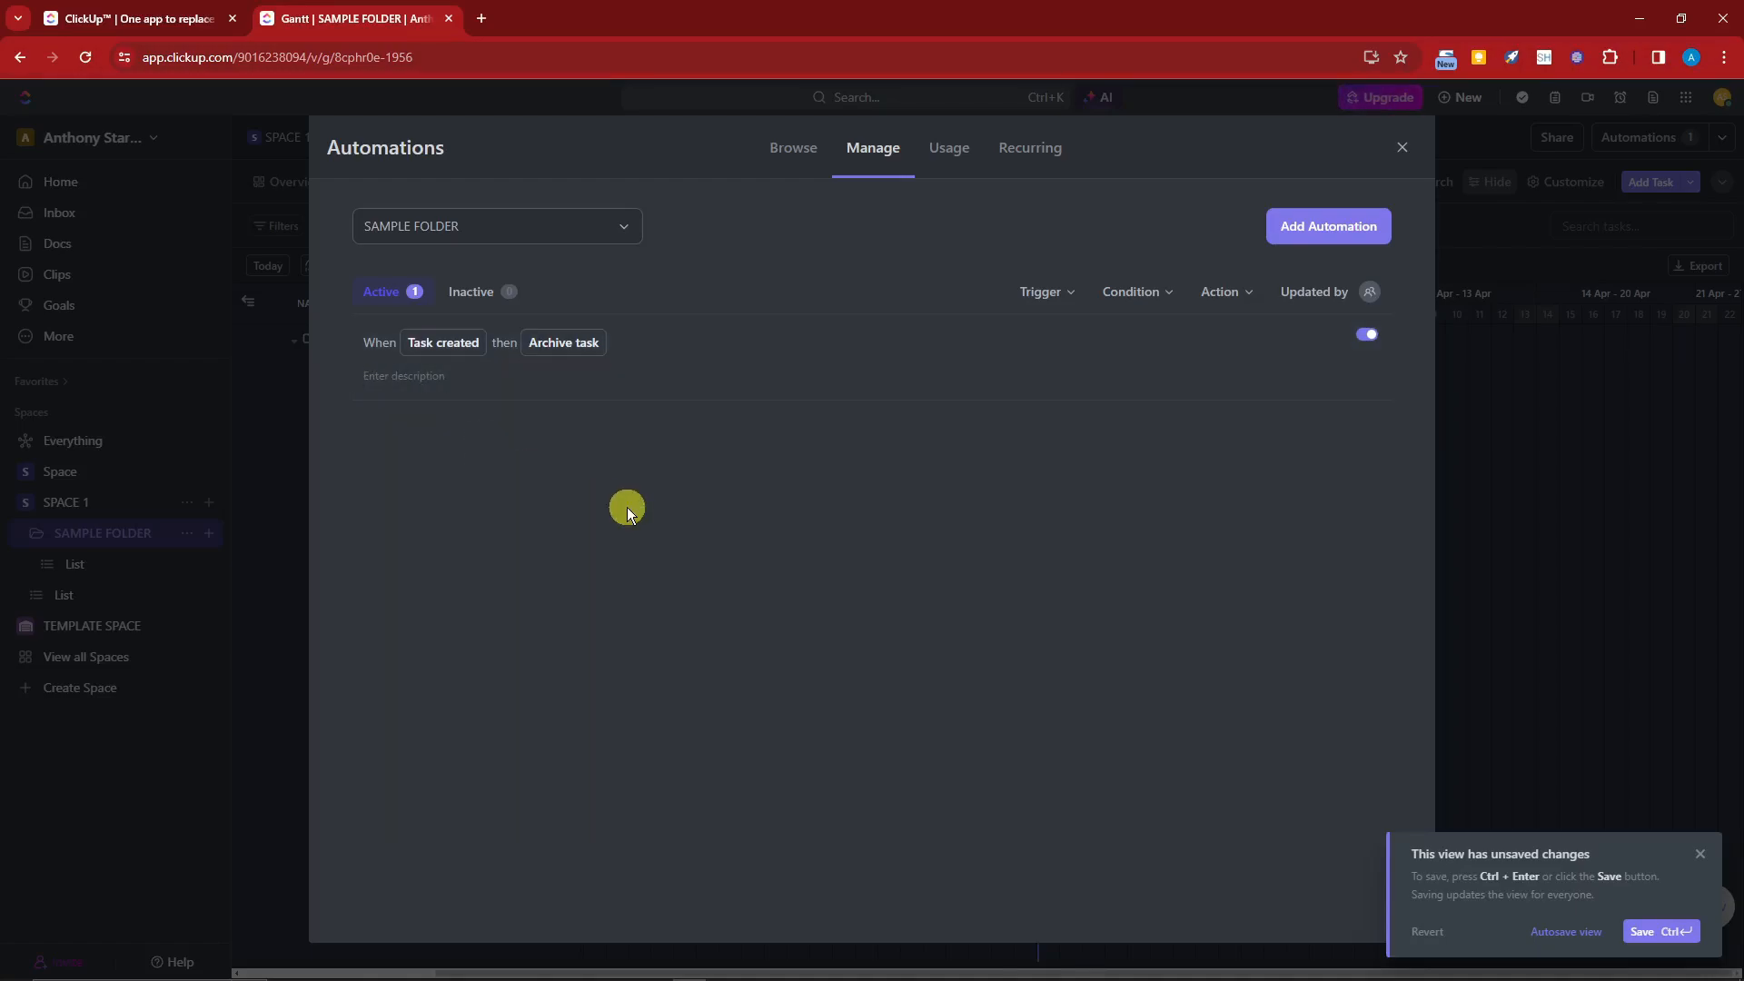
{"action": "type", "text": "SAMPLE AUTOMATE"}
{"action": "key", "text": "Return"}
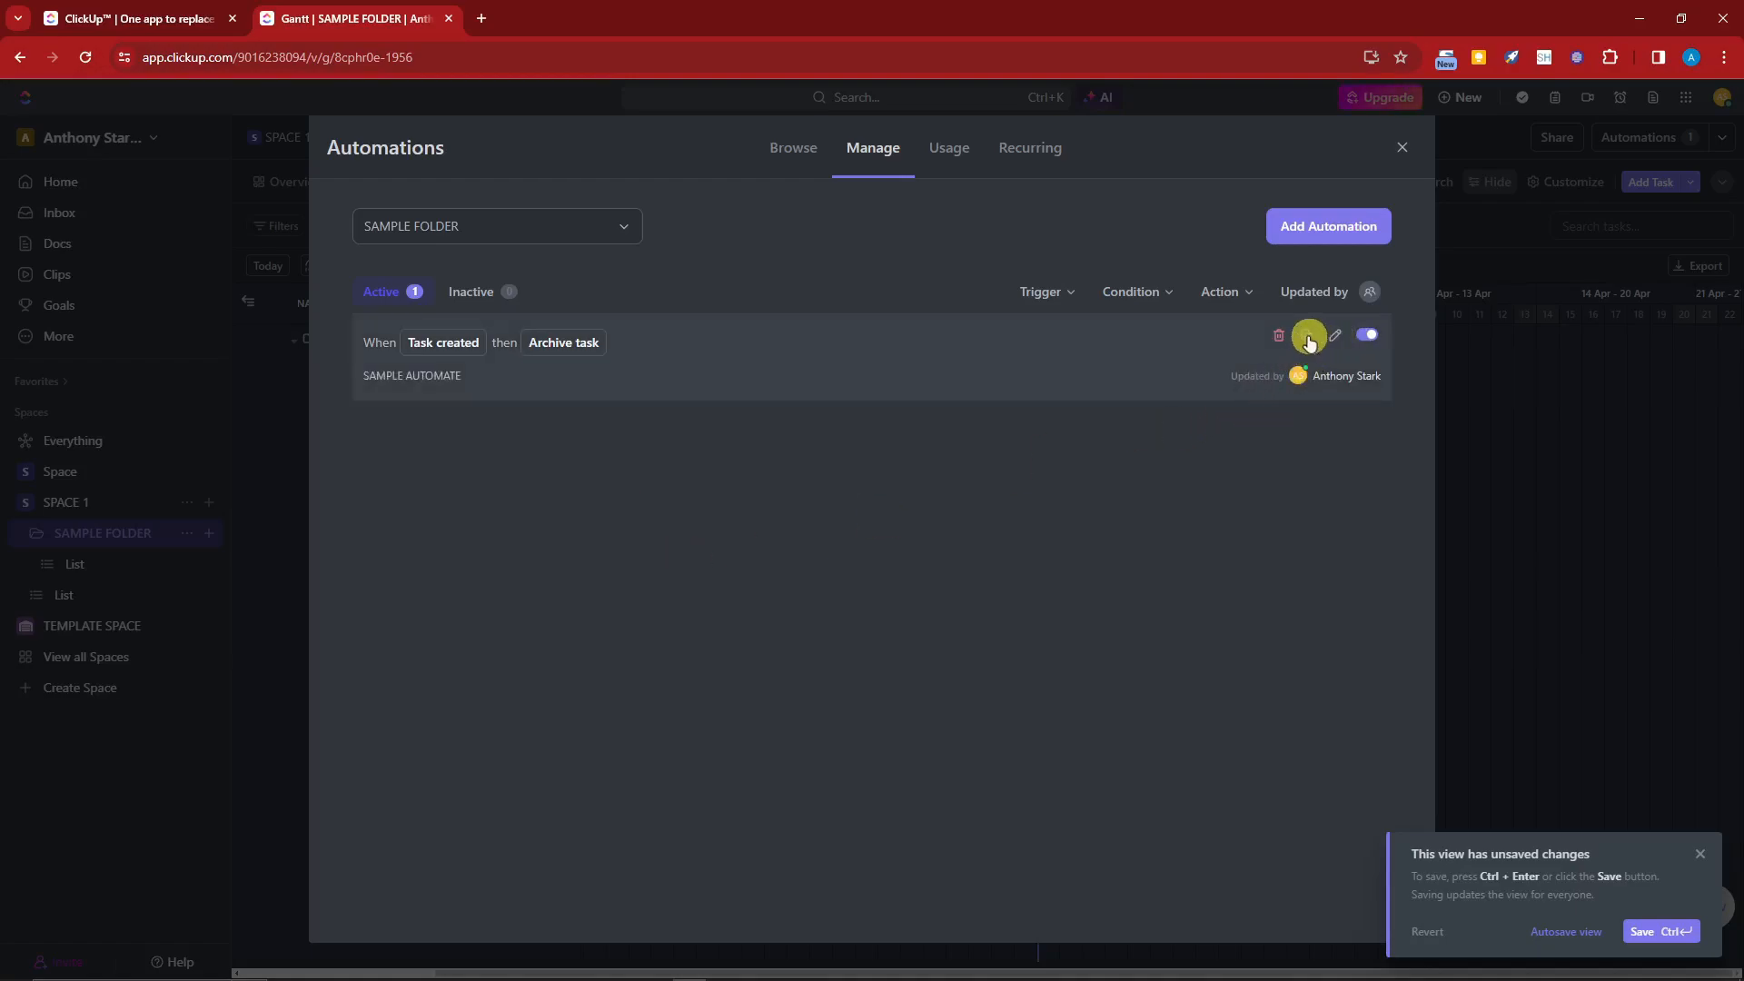
Step: Deactivate the automation, check the inactive list, and reactivate it
{"action": "left_click", "coordinate": [1370, 335]}
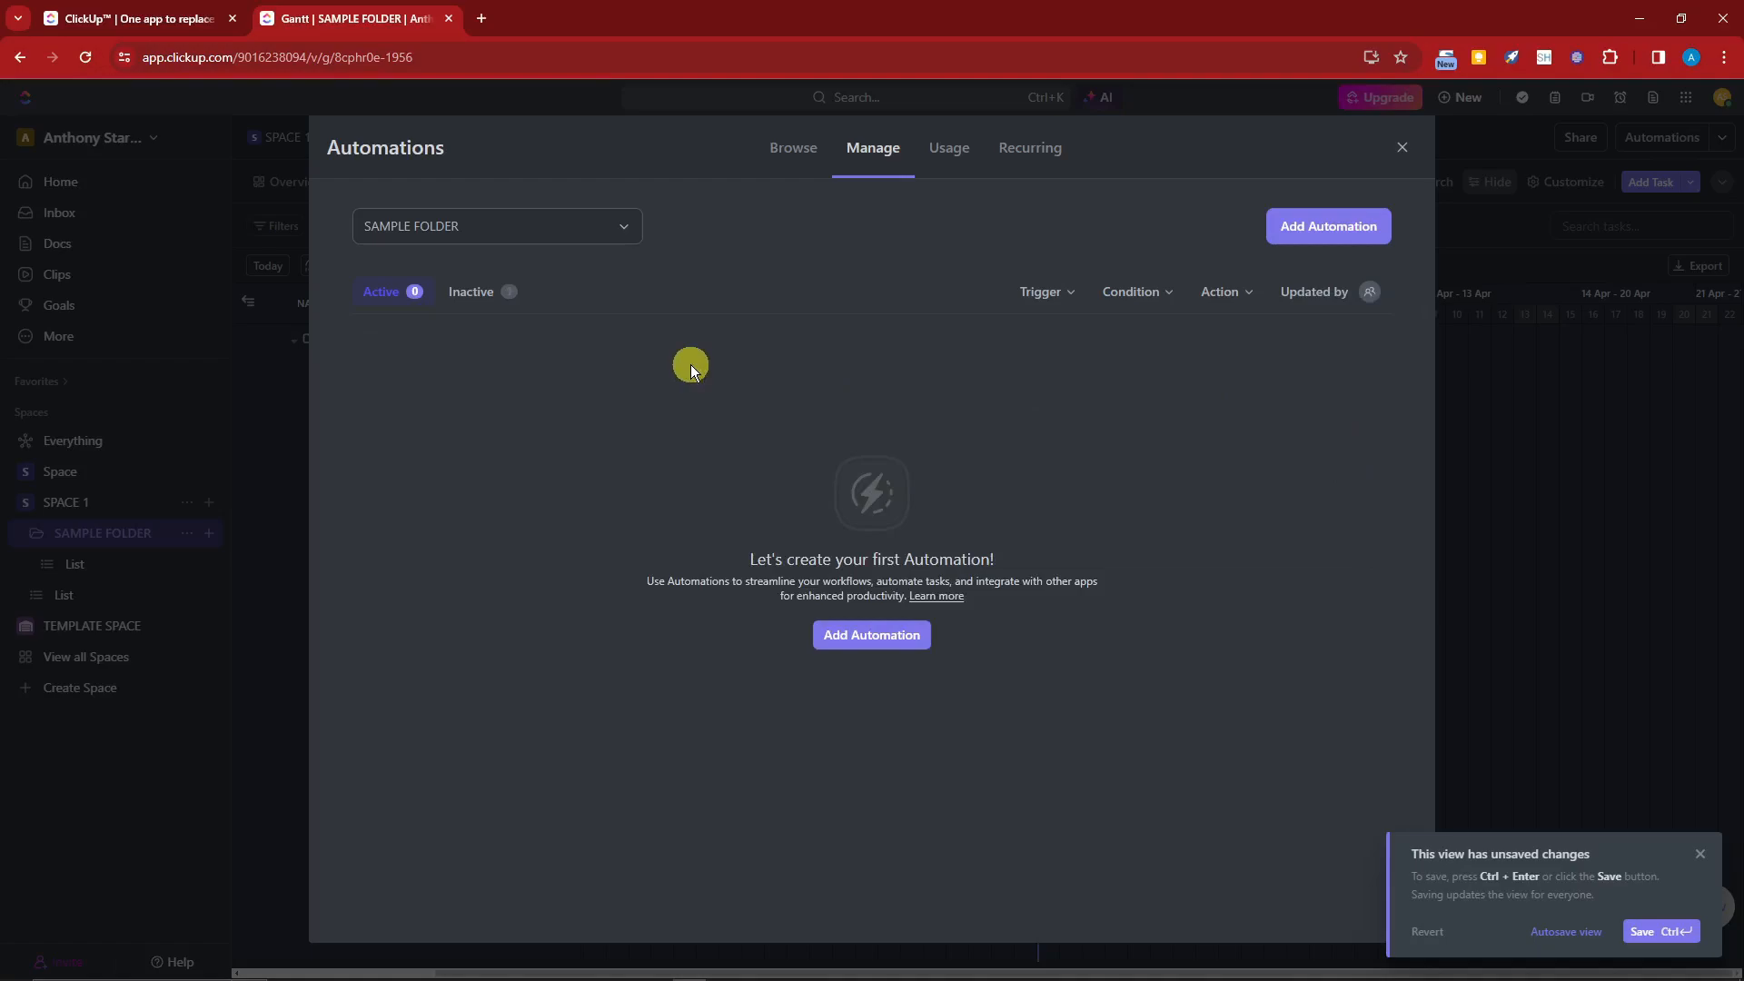
{"action": "left_click", "coordinate": [465, 292]}
{"action": "left_click", "coordinate": [1367, 335]}
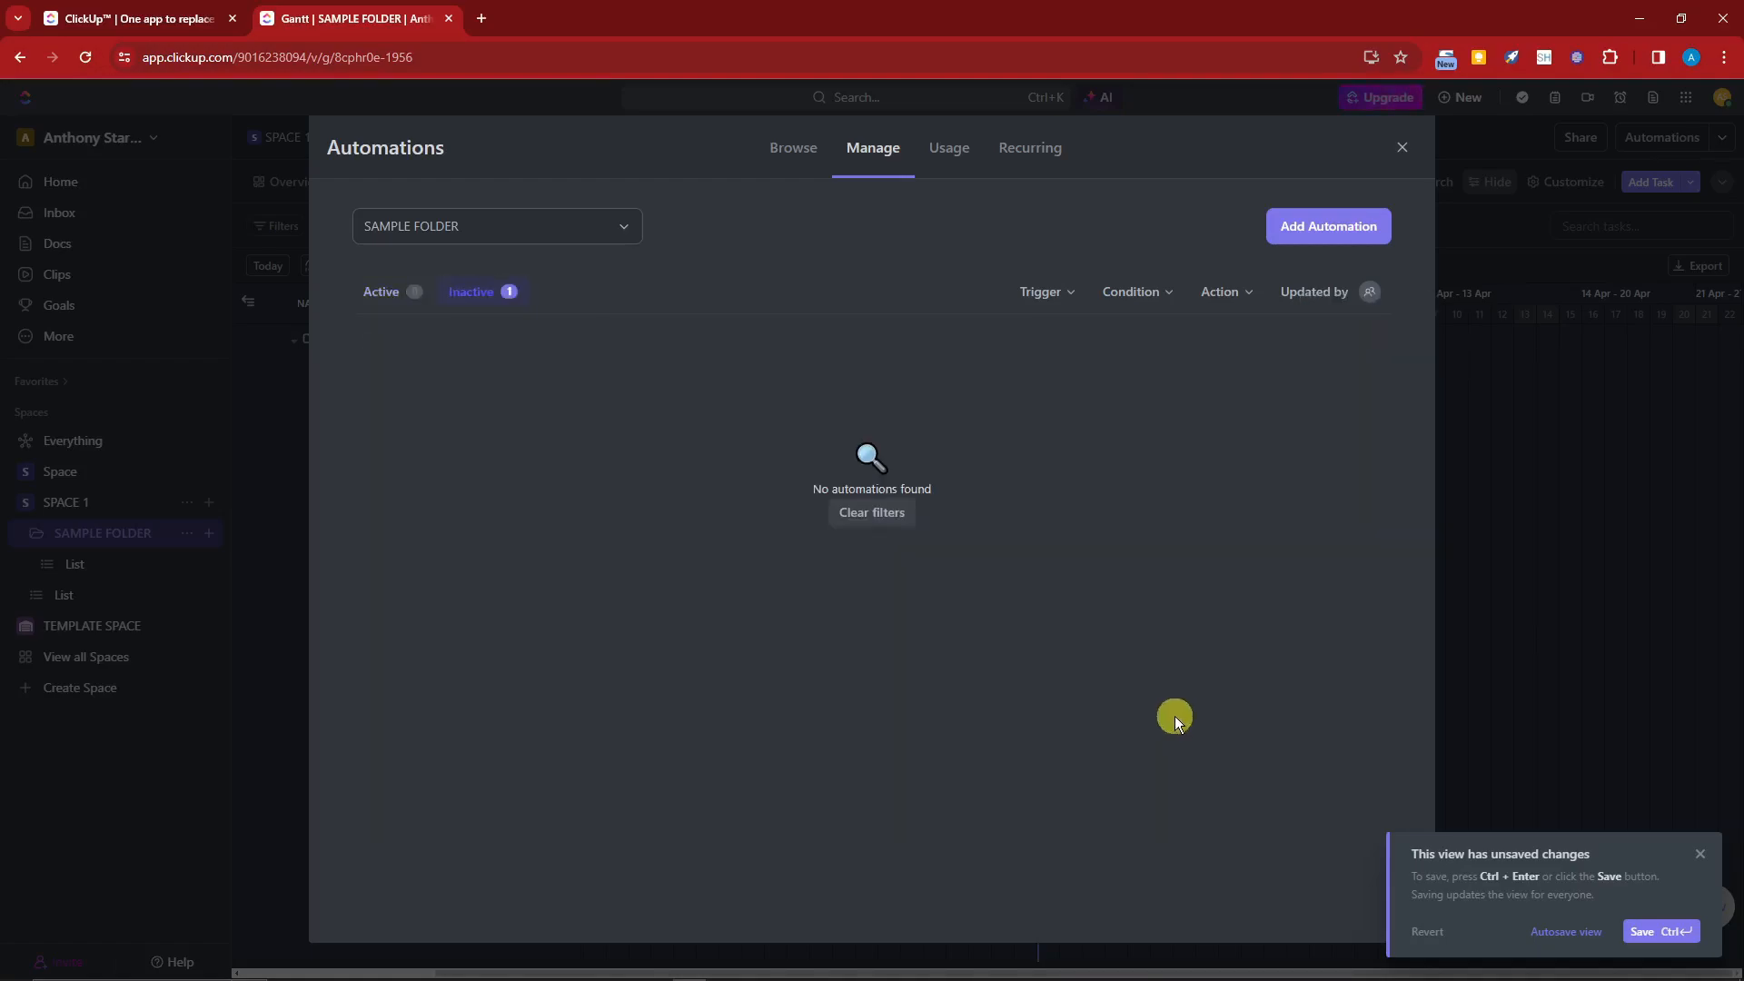
{"action": "left_click", "coordinate": [405, 300]}
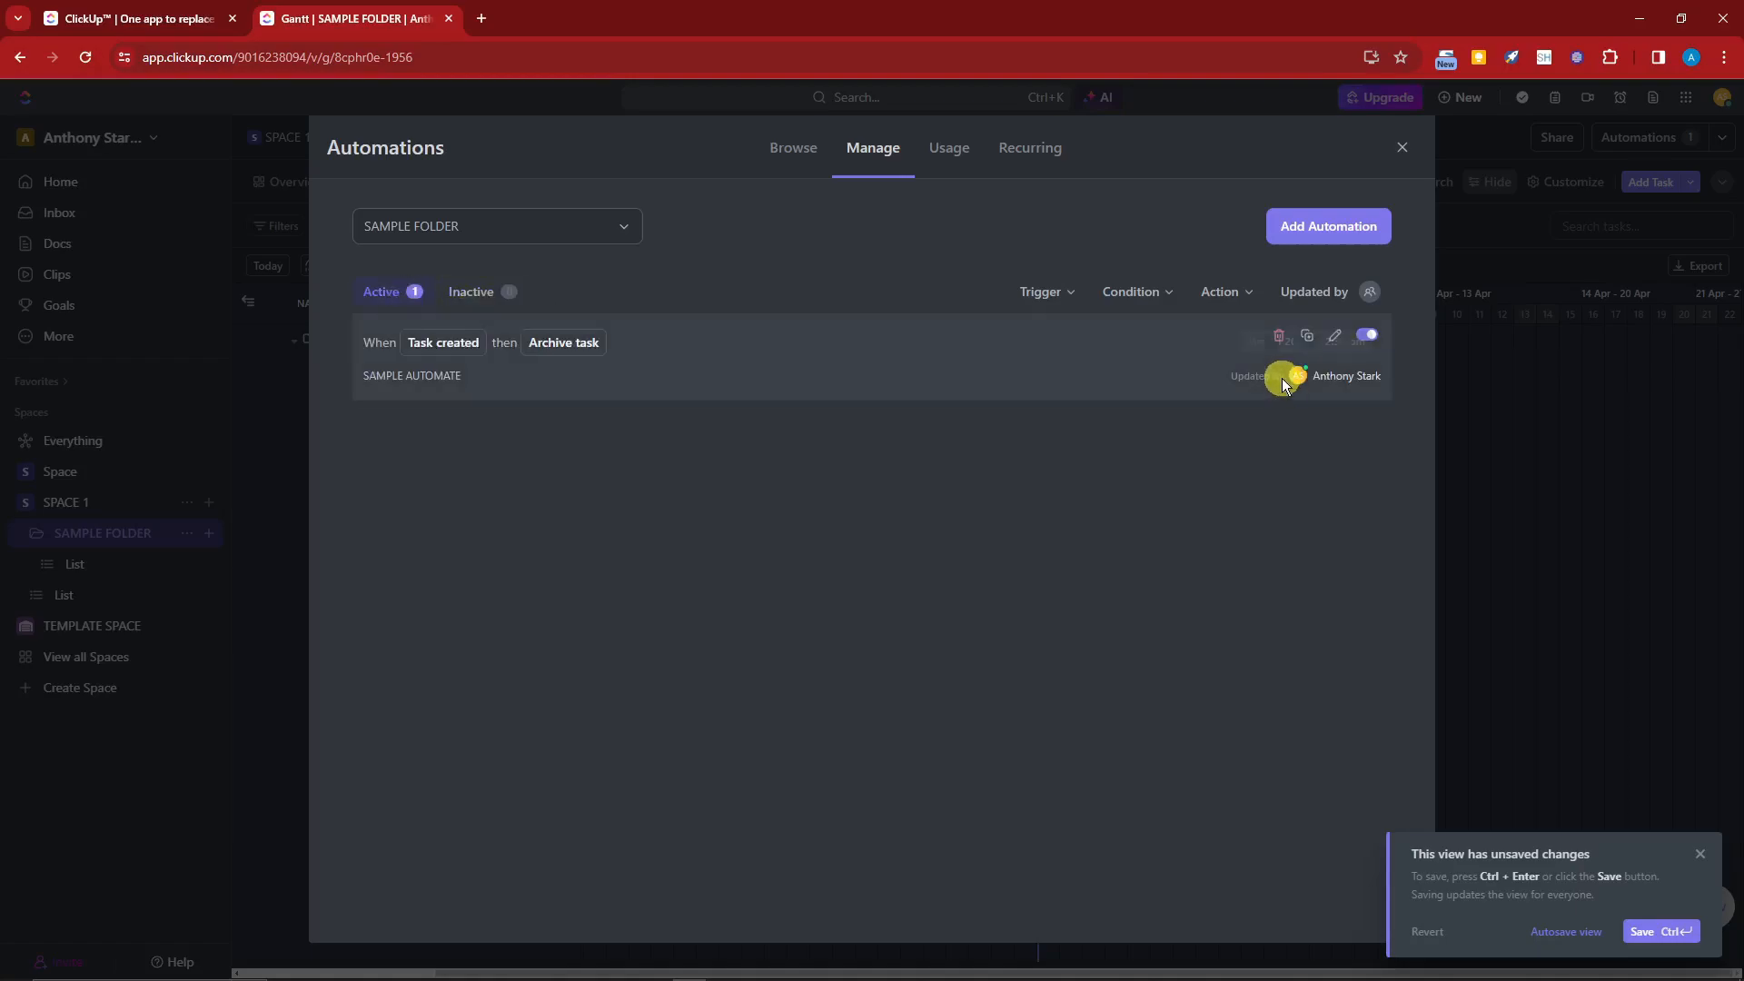
Step: Delete the SAMPLE AUTOMATE automation from the folder's automations
{"action": "left_click", "coordinate": [1280, 335]}
{"action": "left_click", "coordinate": [964, 371]}
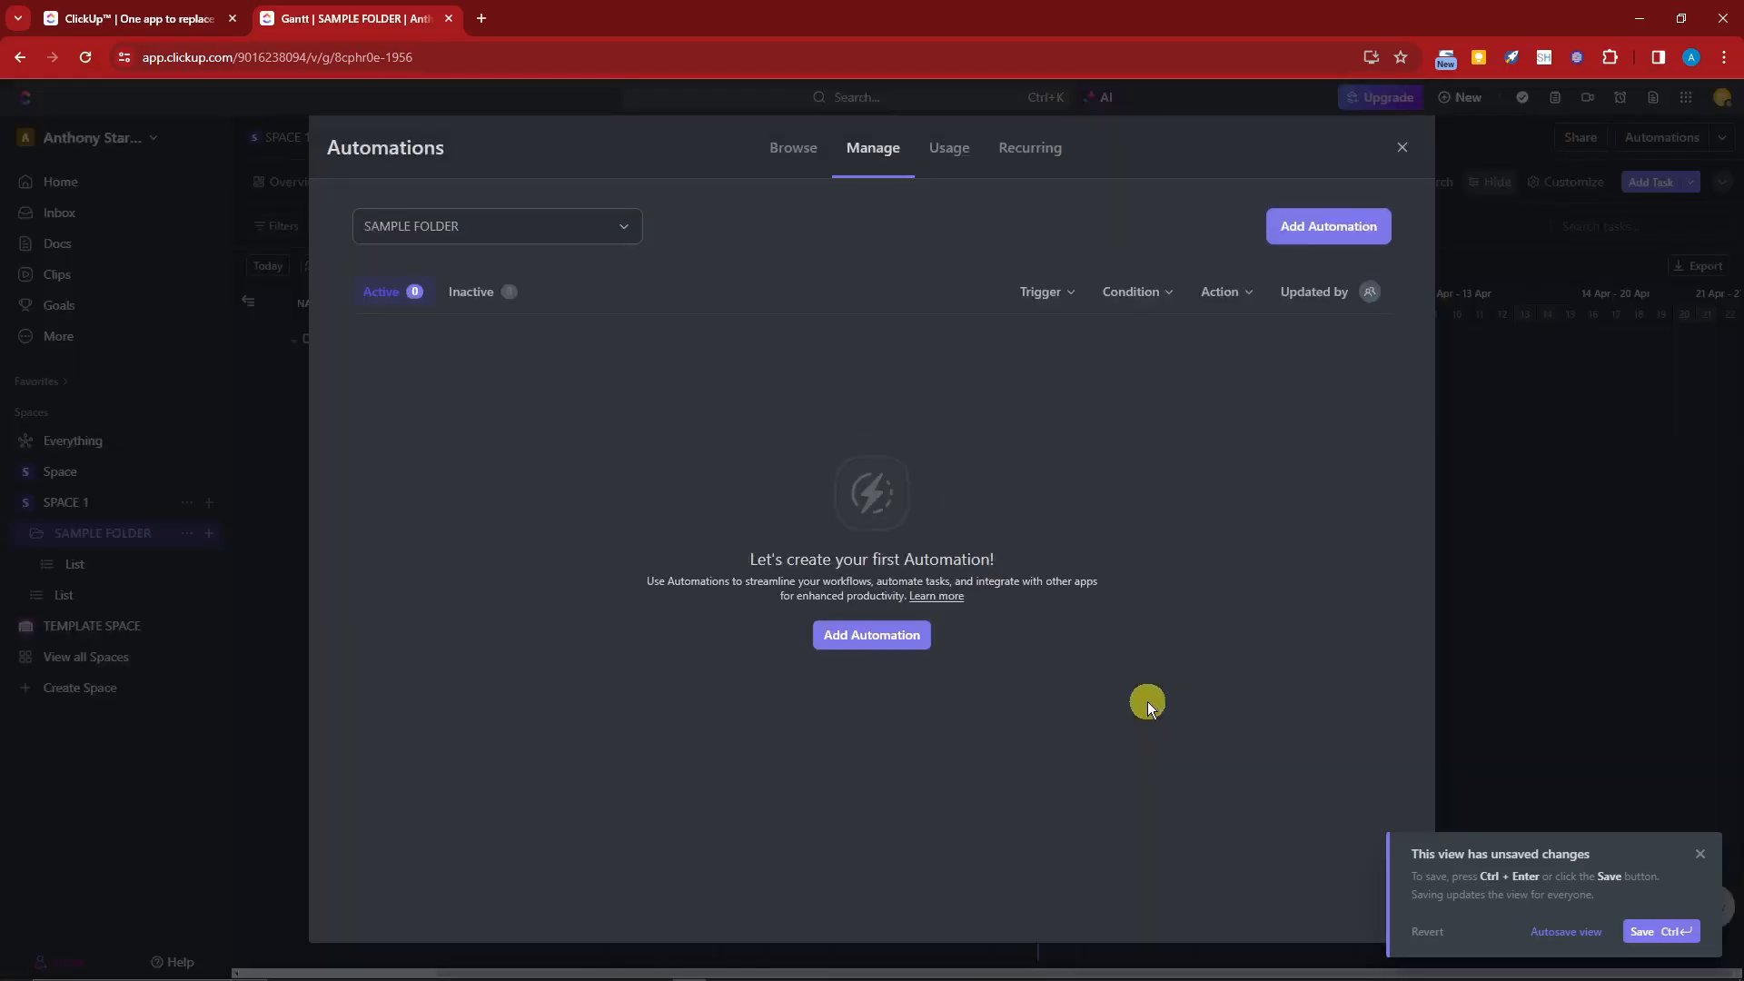
Step: Review the automation Usage and Recurring overviews, including the Free Plan action limit, then close the Automations window
{"action": "left_click", "coordinate": [929, 147]}
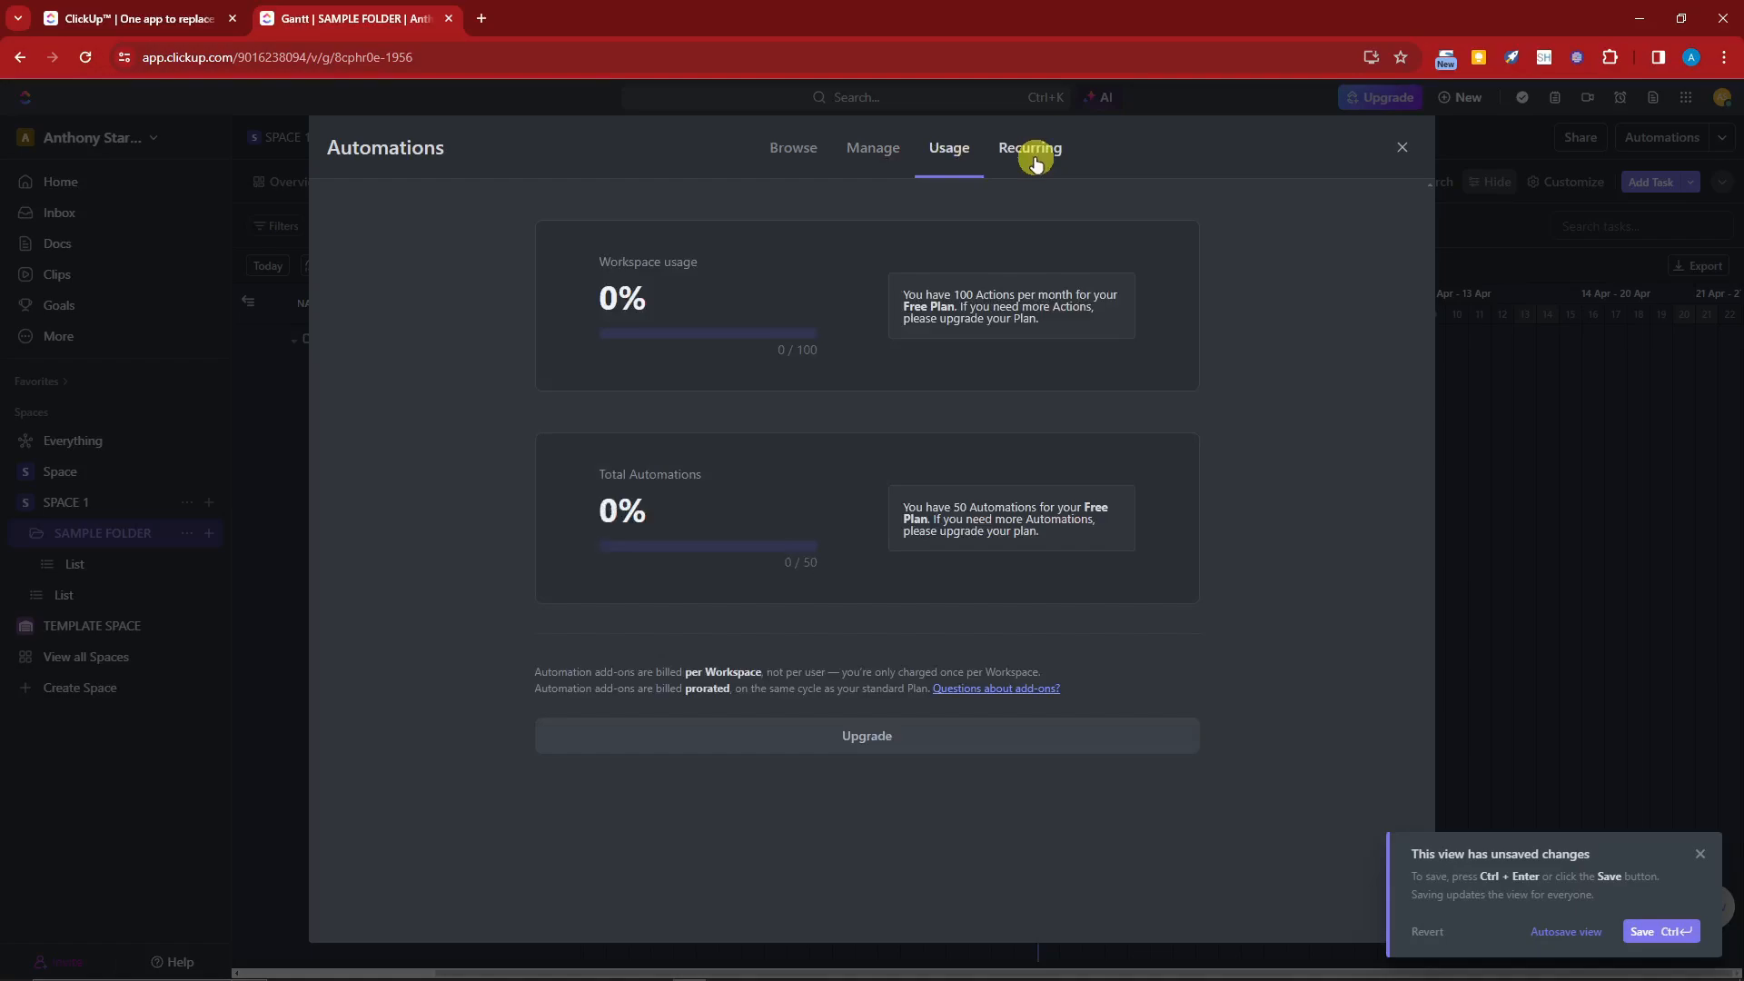
{"action": "left_click", "coordinate": [1034, 154]}
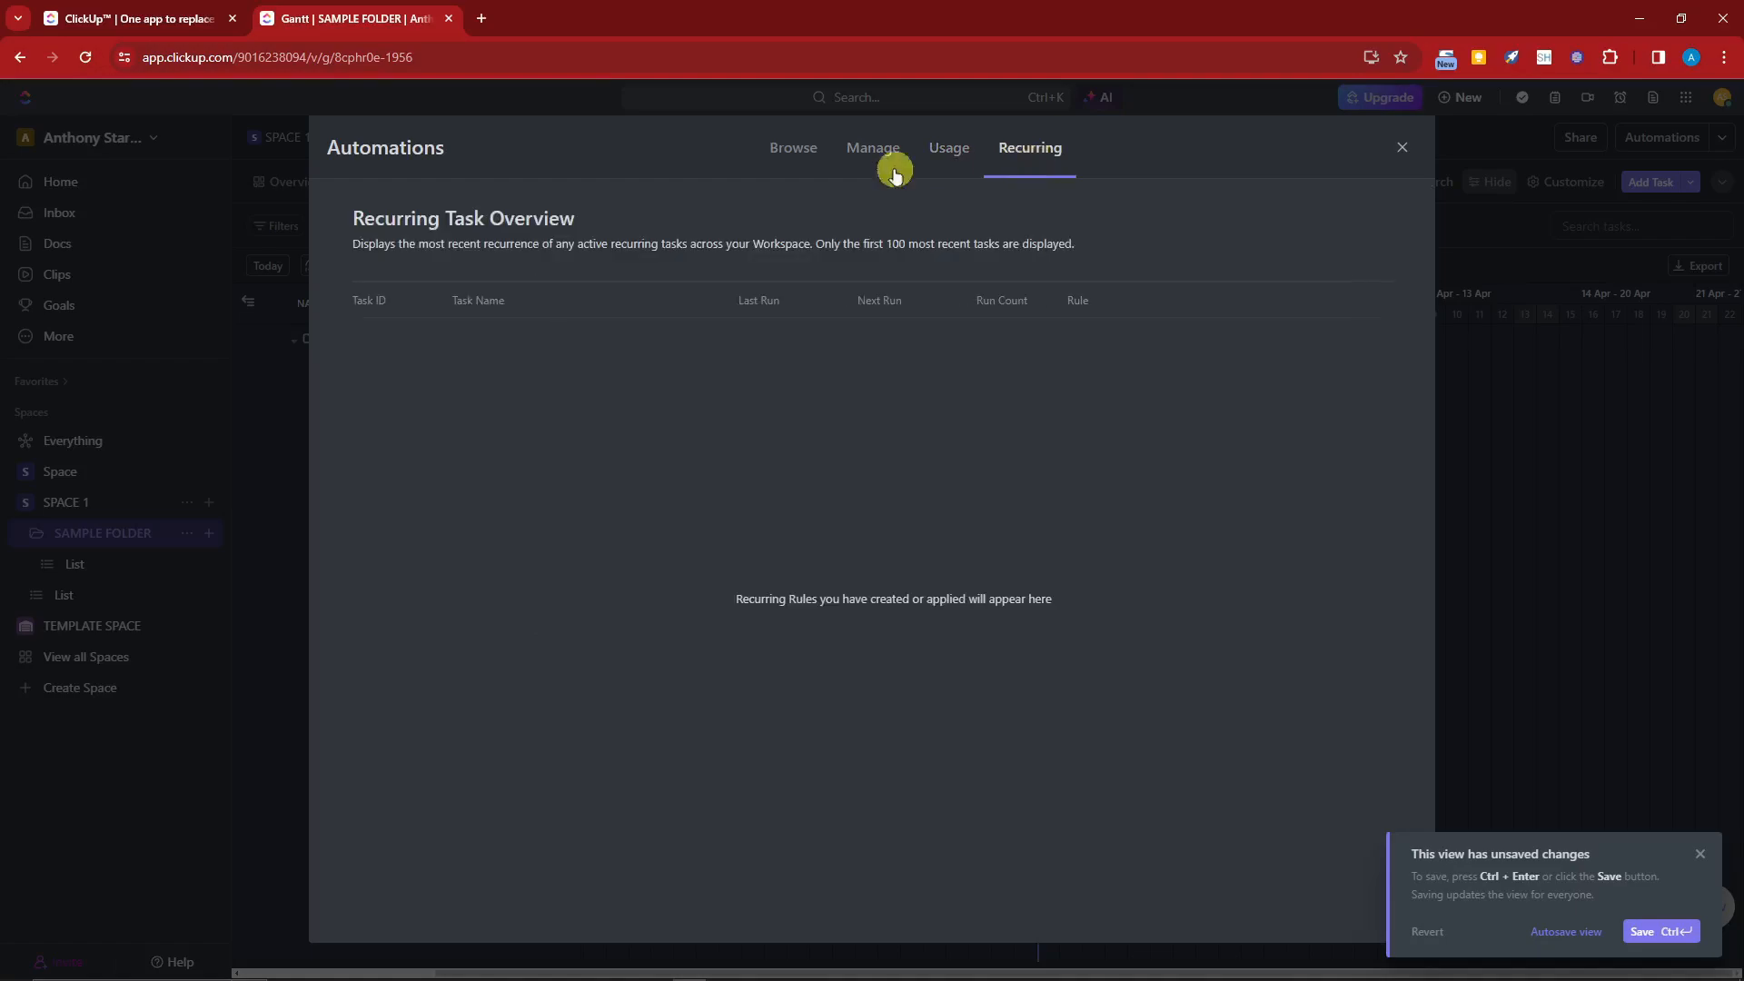
{"action": "left_click", "coordinate": [779, 168]}
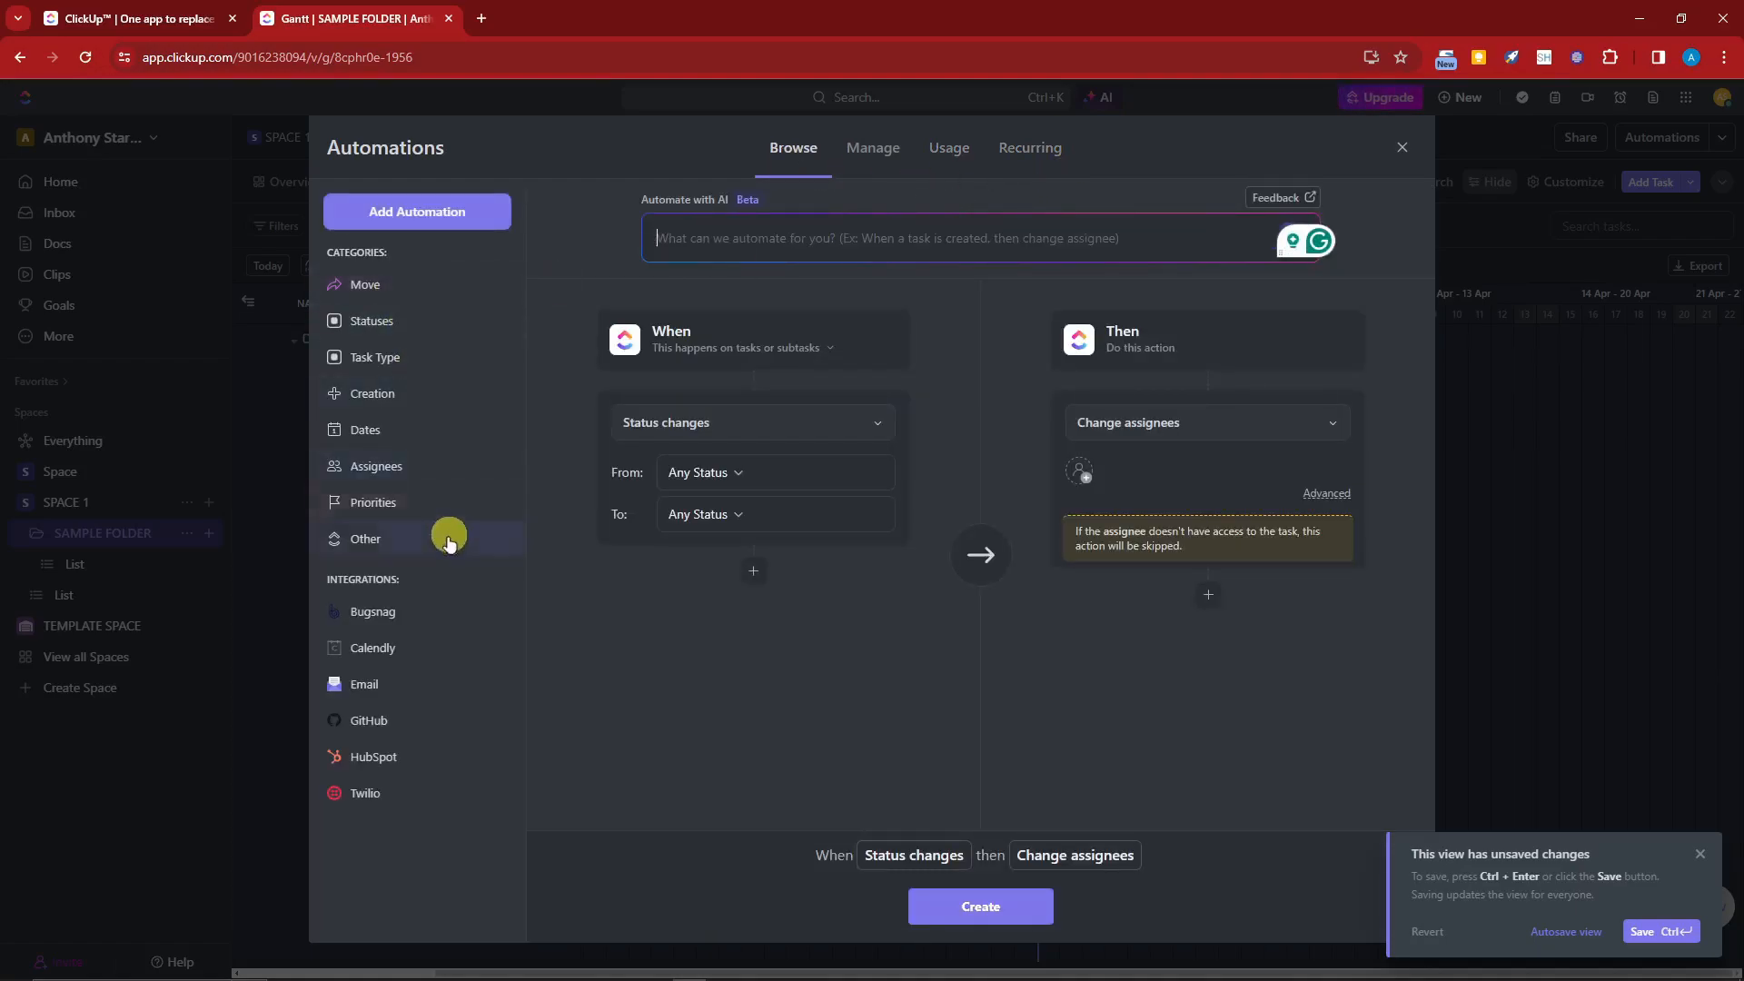
{"action": "left_click", "coordinate": [1036, 145]}
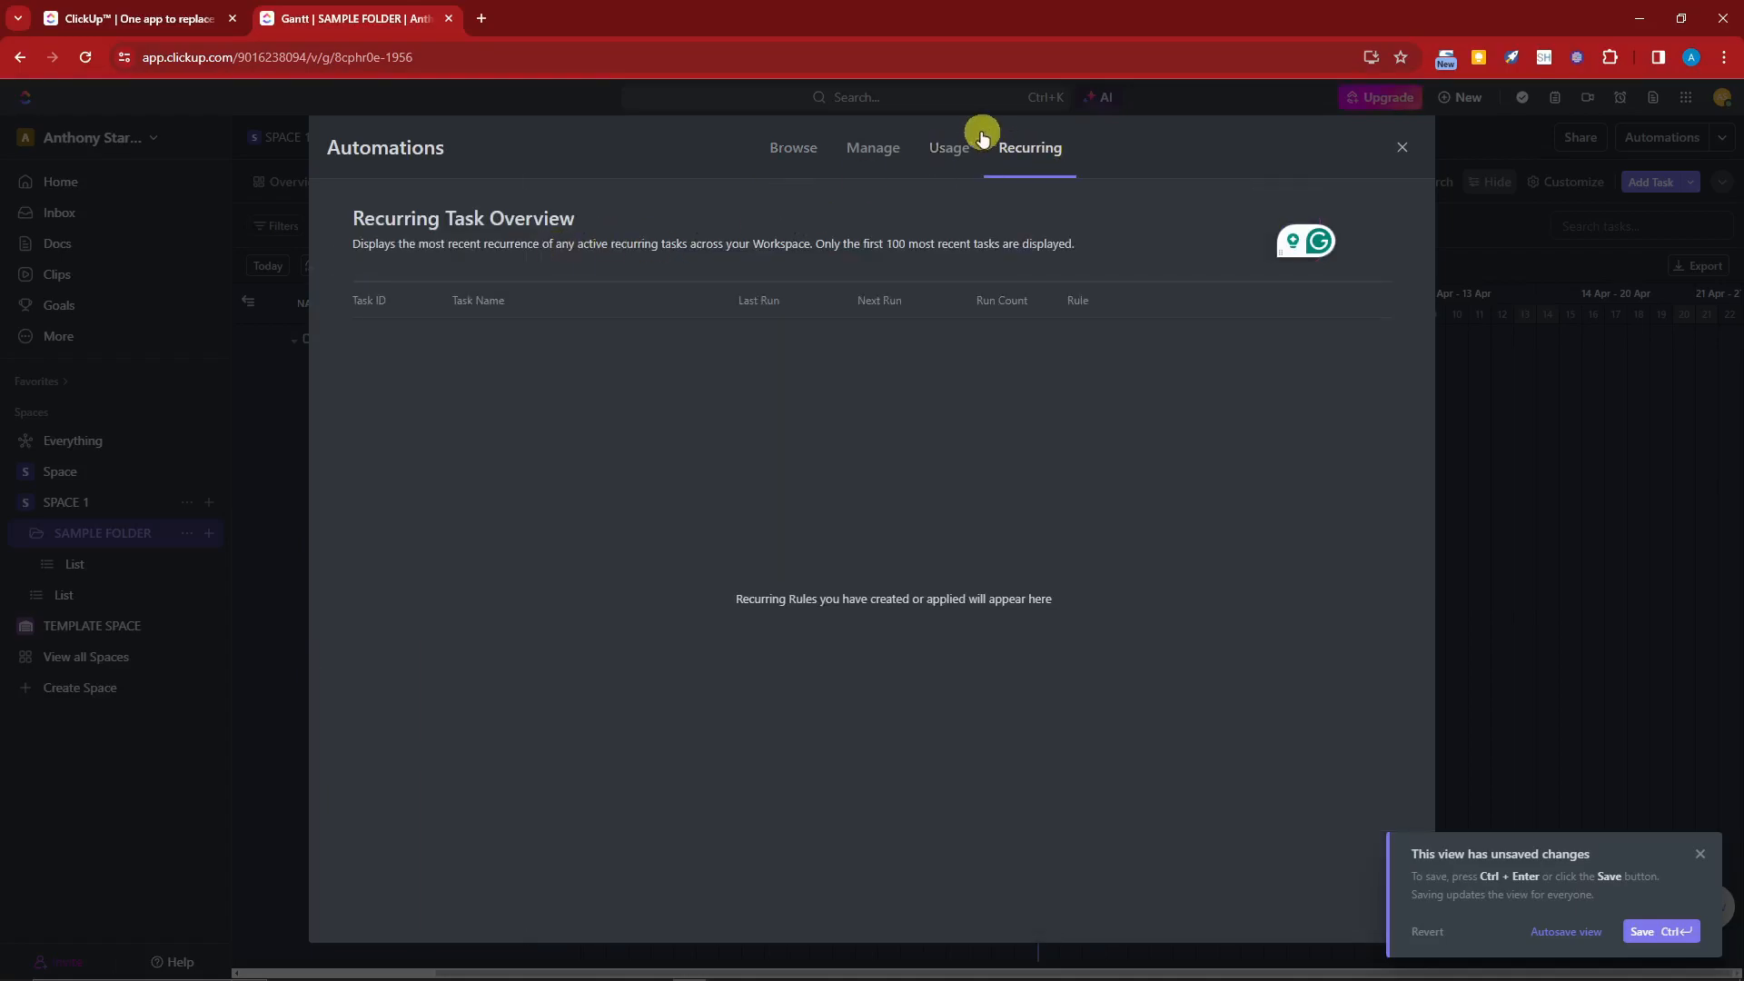
{"action": "left_click", "coordinate": [947, 150]}
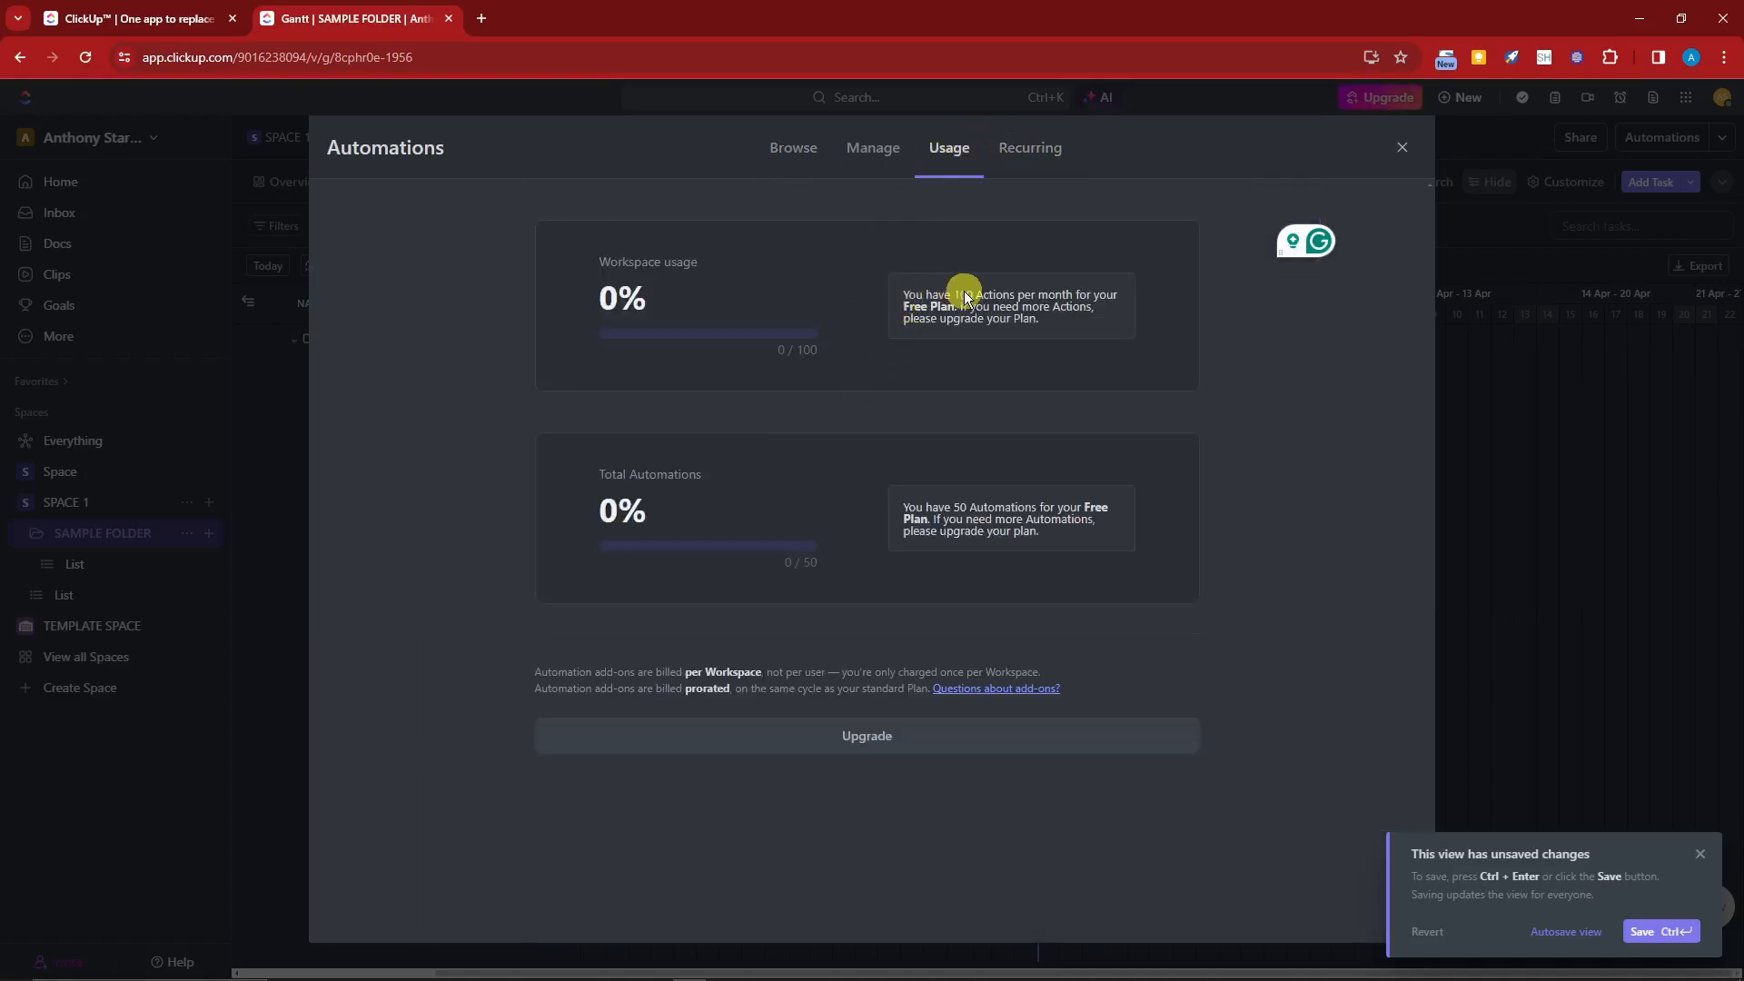
{"action": "left_click_drag", "start_coordinate": [953, 296], "coordinate": [1059, 308]}
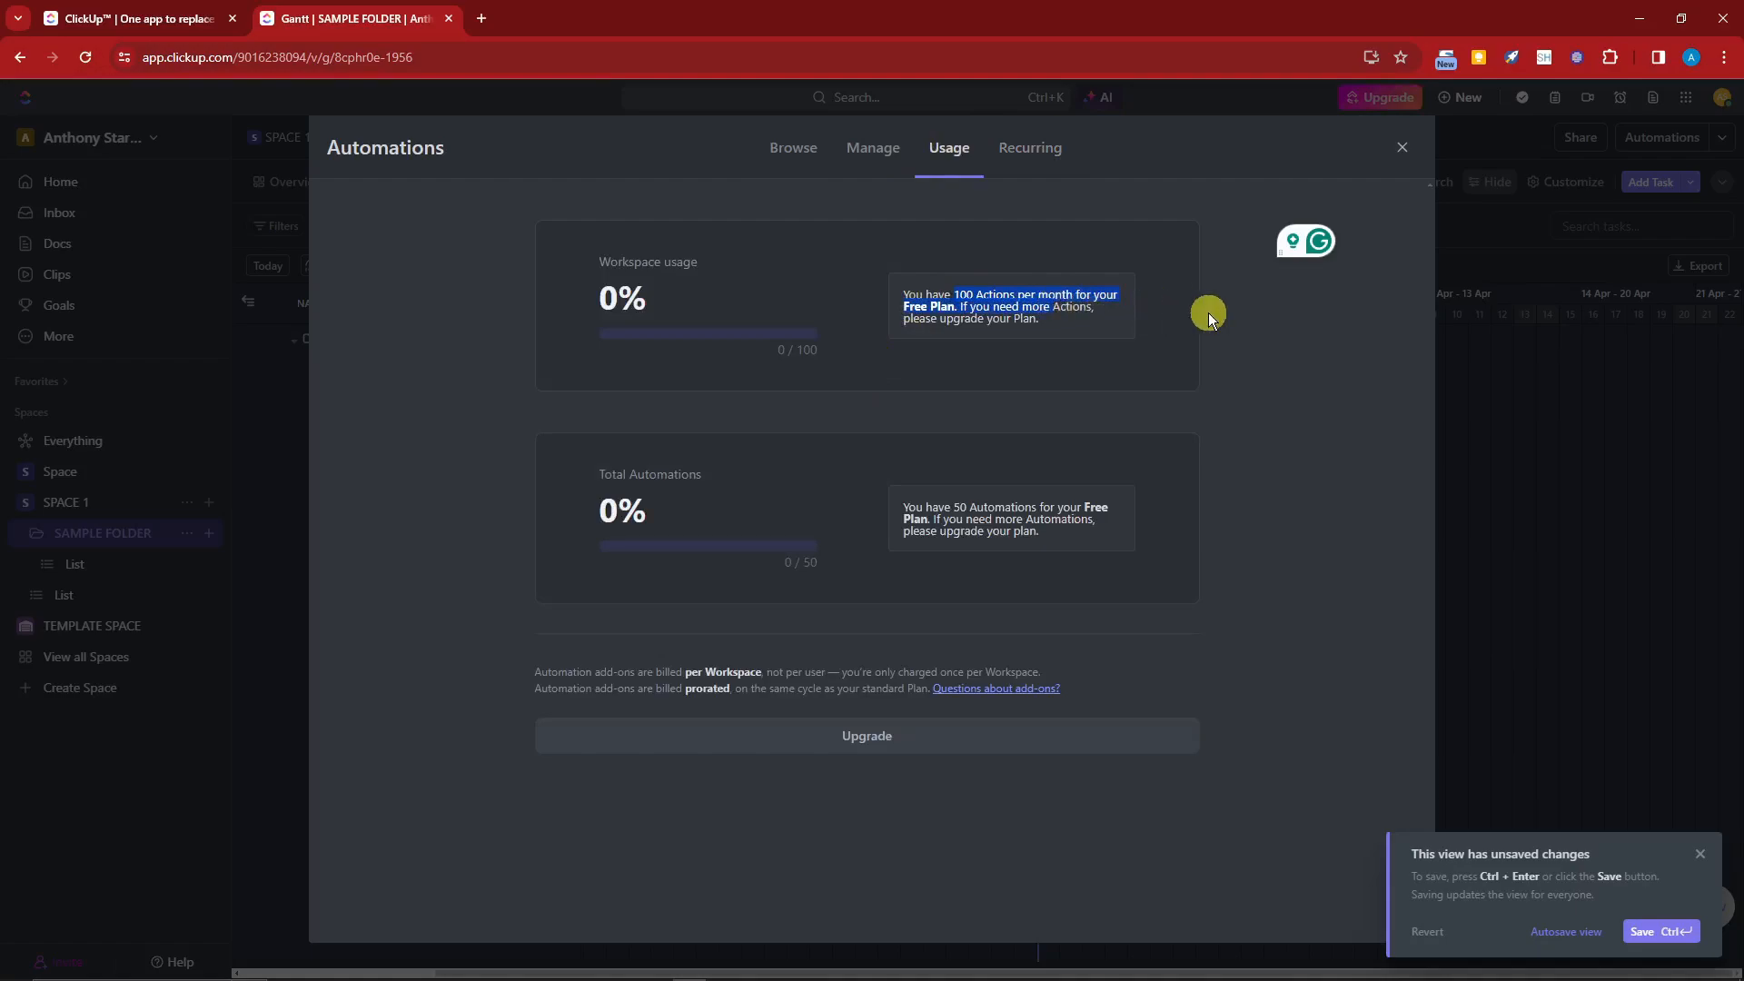
{"action": "left_click", "coordinate": [1402, 147]}
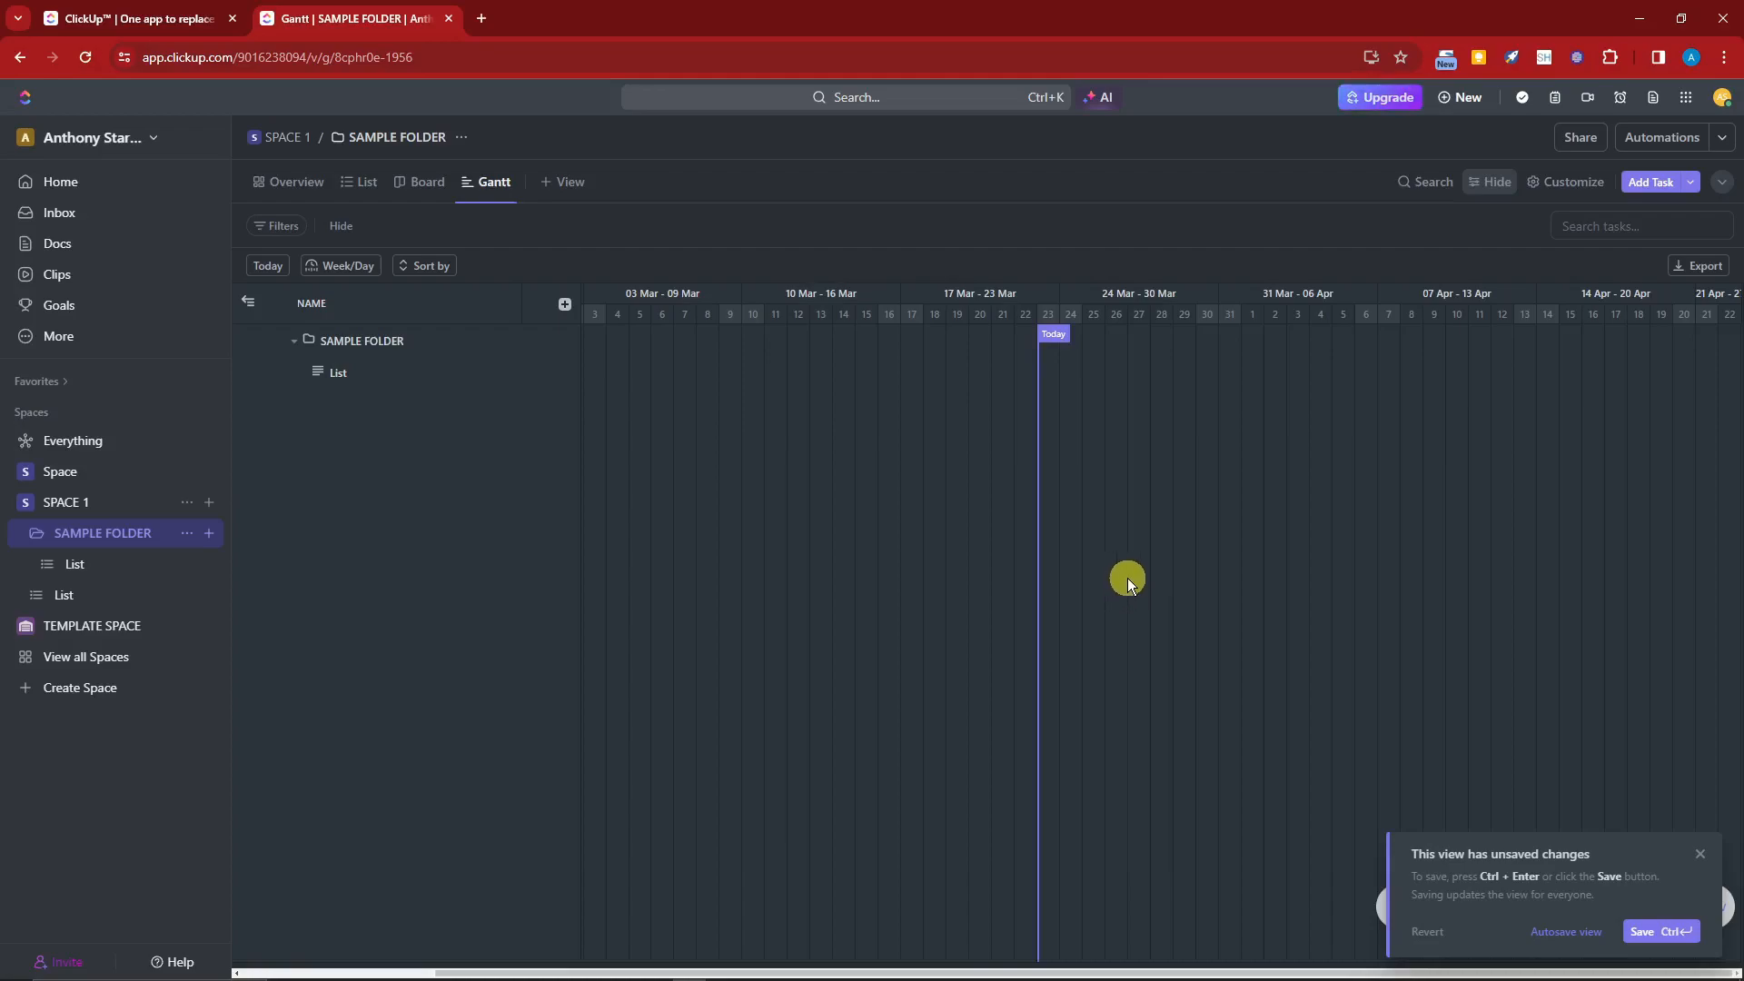
Step: Search the workspace for document using the Documents filter, then dismiss the unsaved-changes notice
{"action": "left_click", "coordinate": [874, 97]}
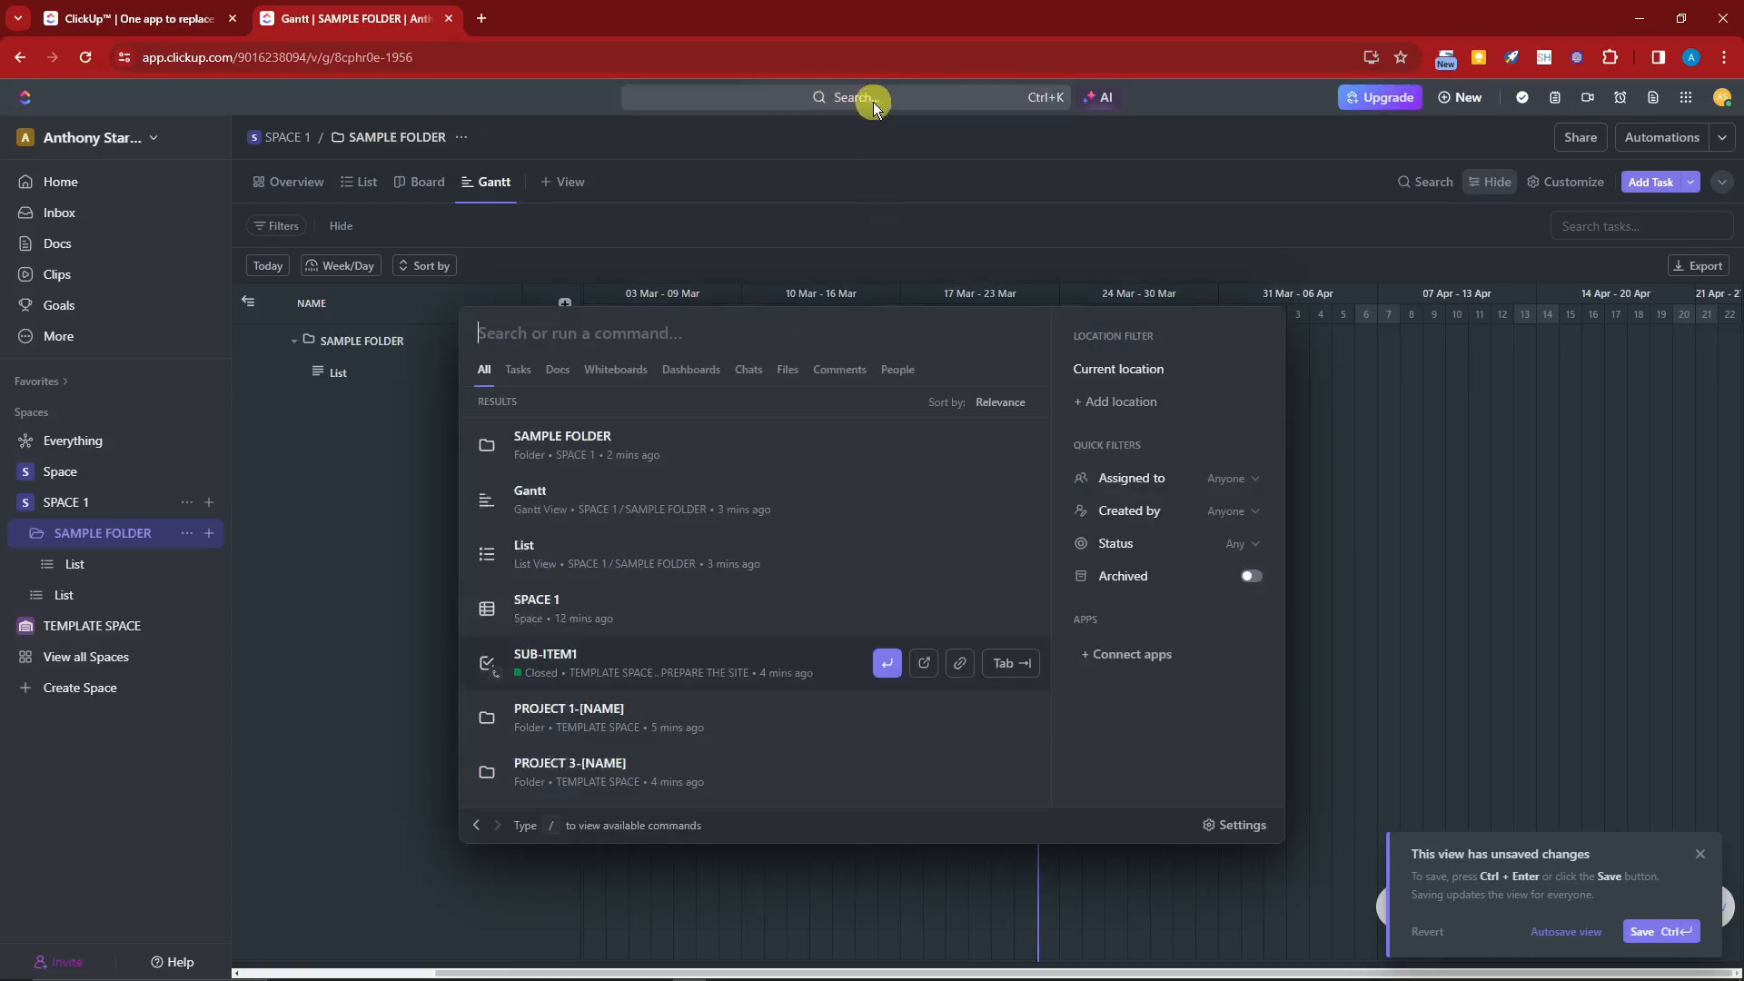
{"action": "type", "text": "document"}
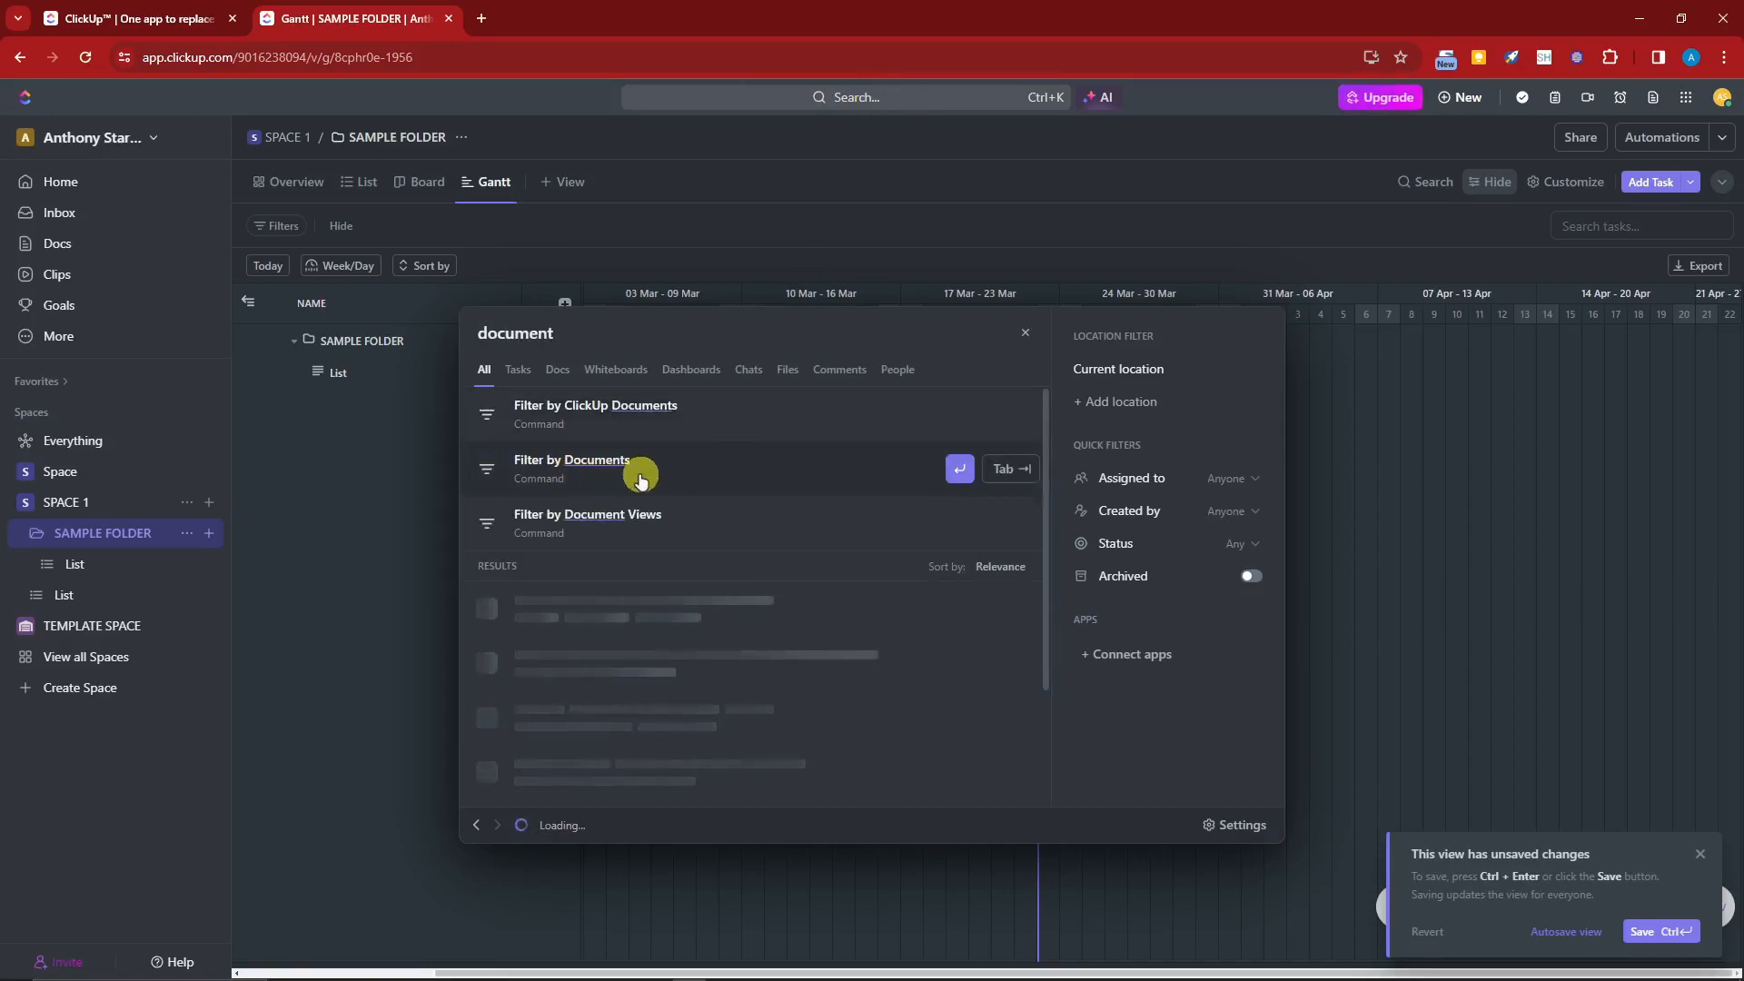
{"action": "left_click", "coordinate": [720, 480]}
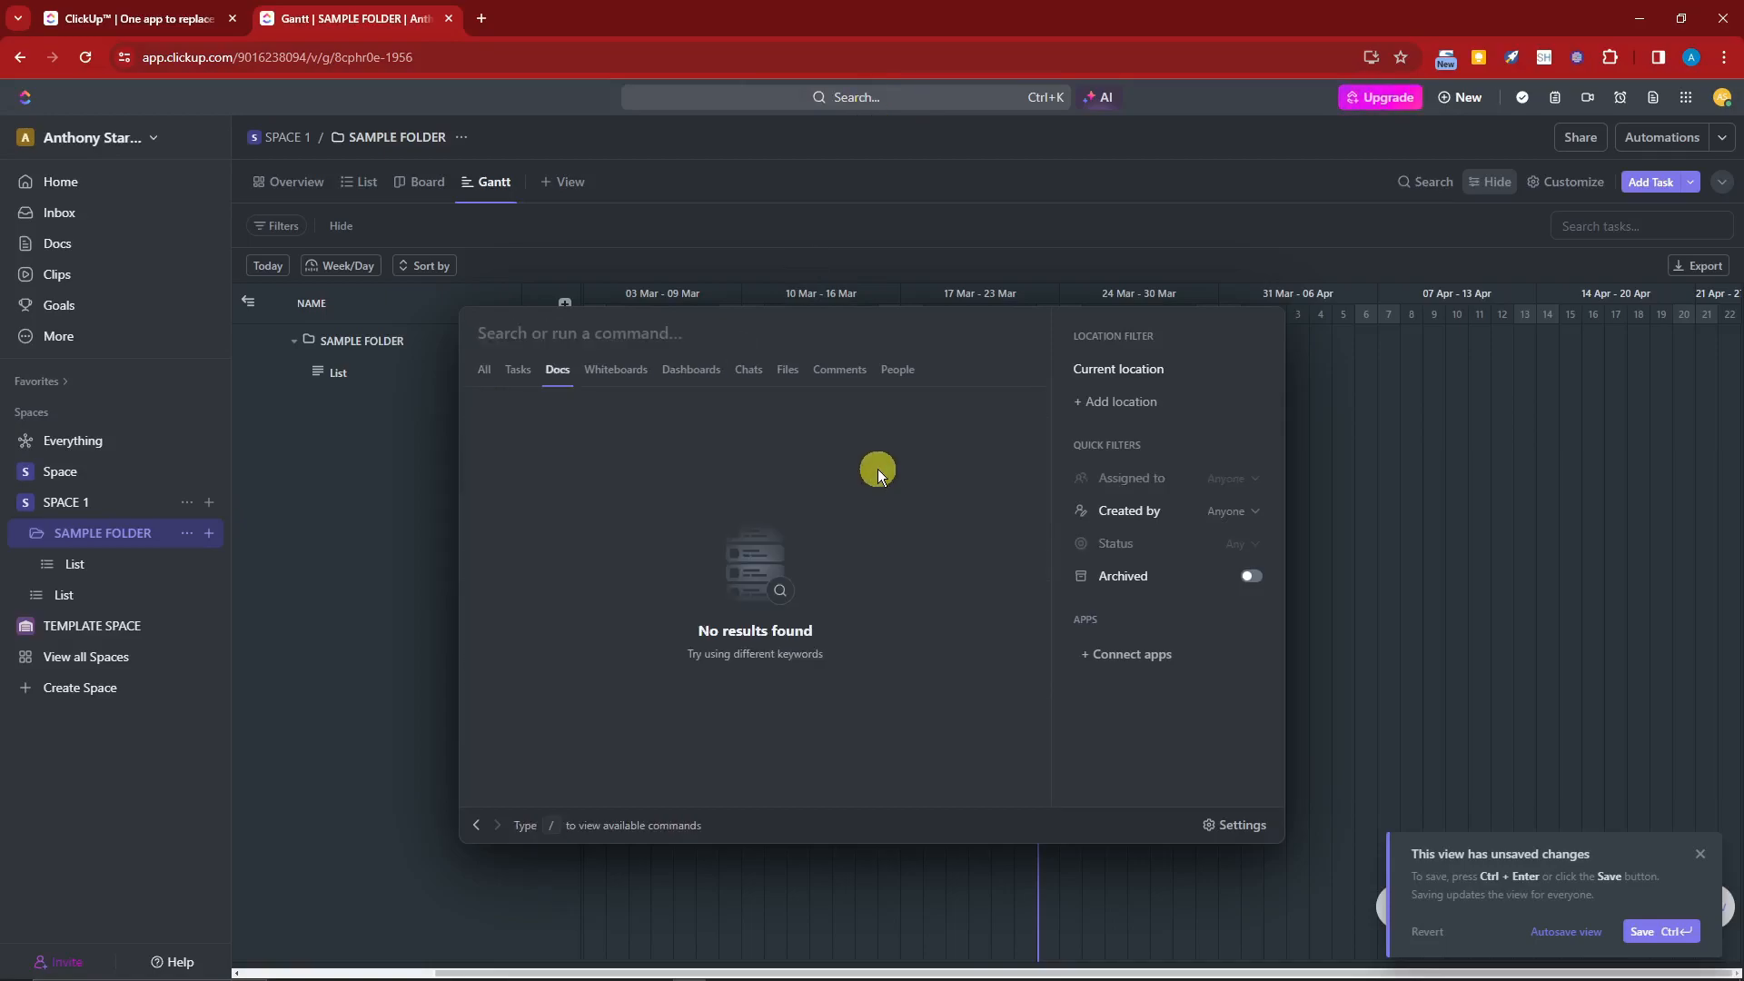
{"action": "left_click", "coordinate": [1236, 214]}
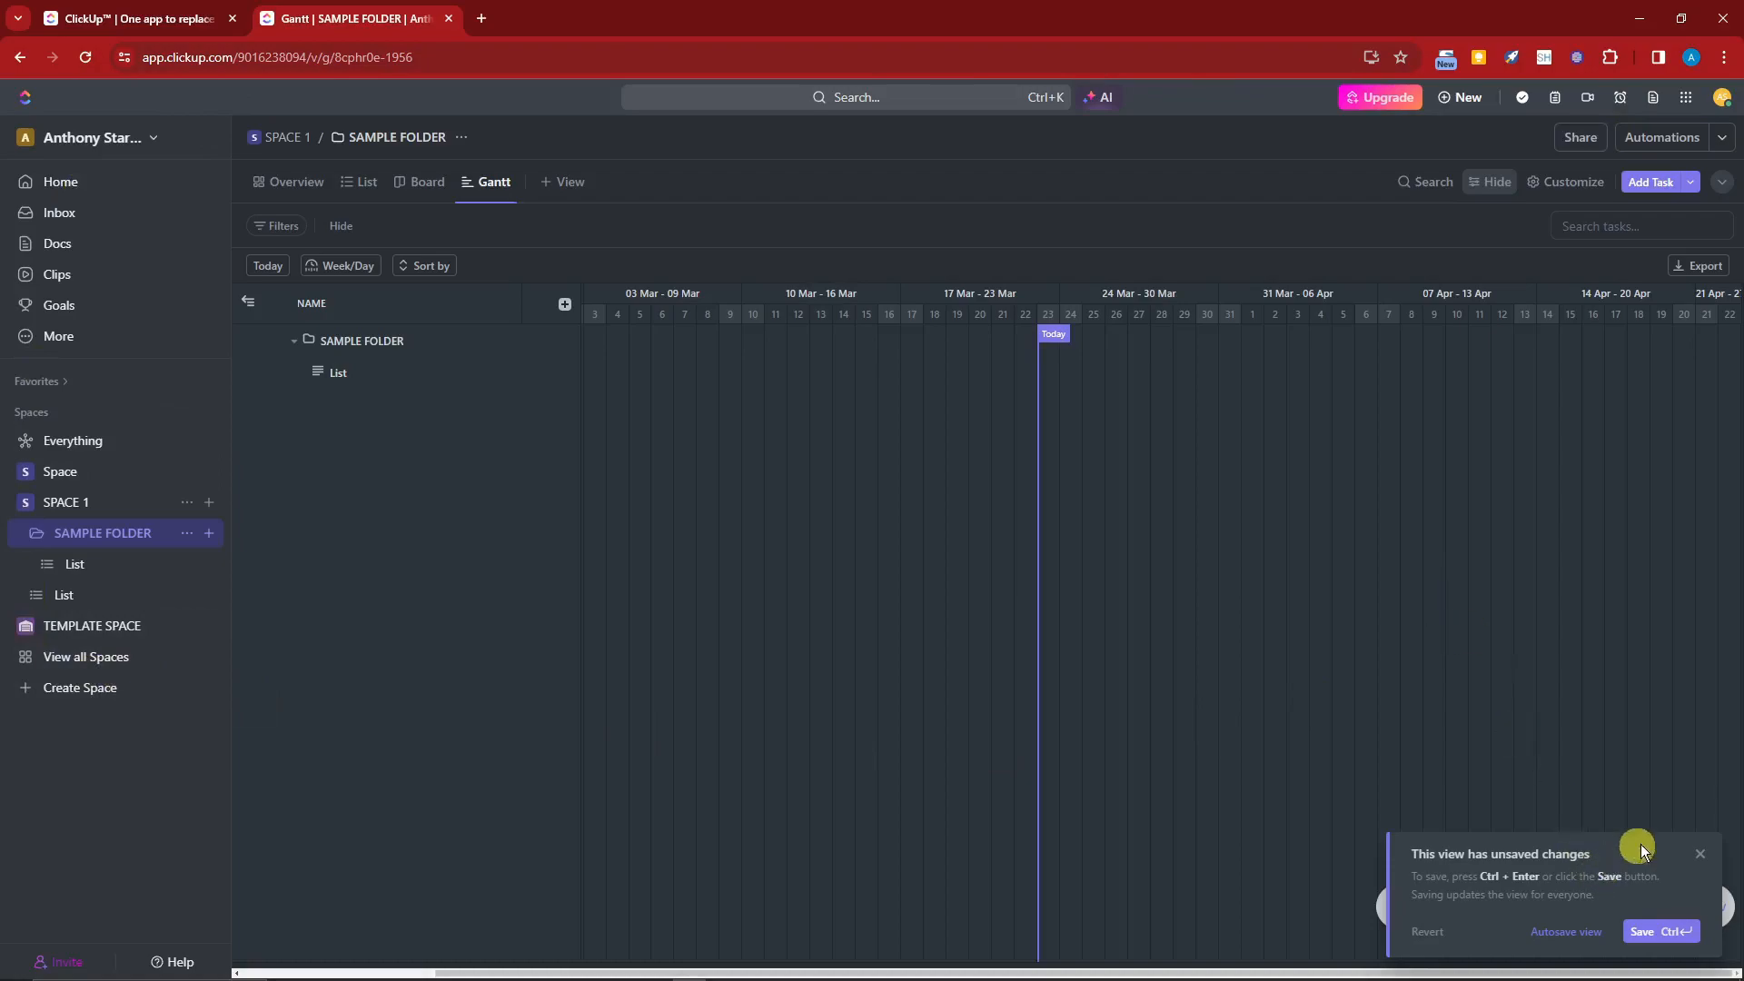
{"action": "left_click", "coordinate": [1699, 854]}
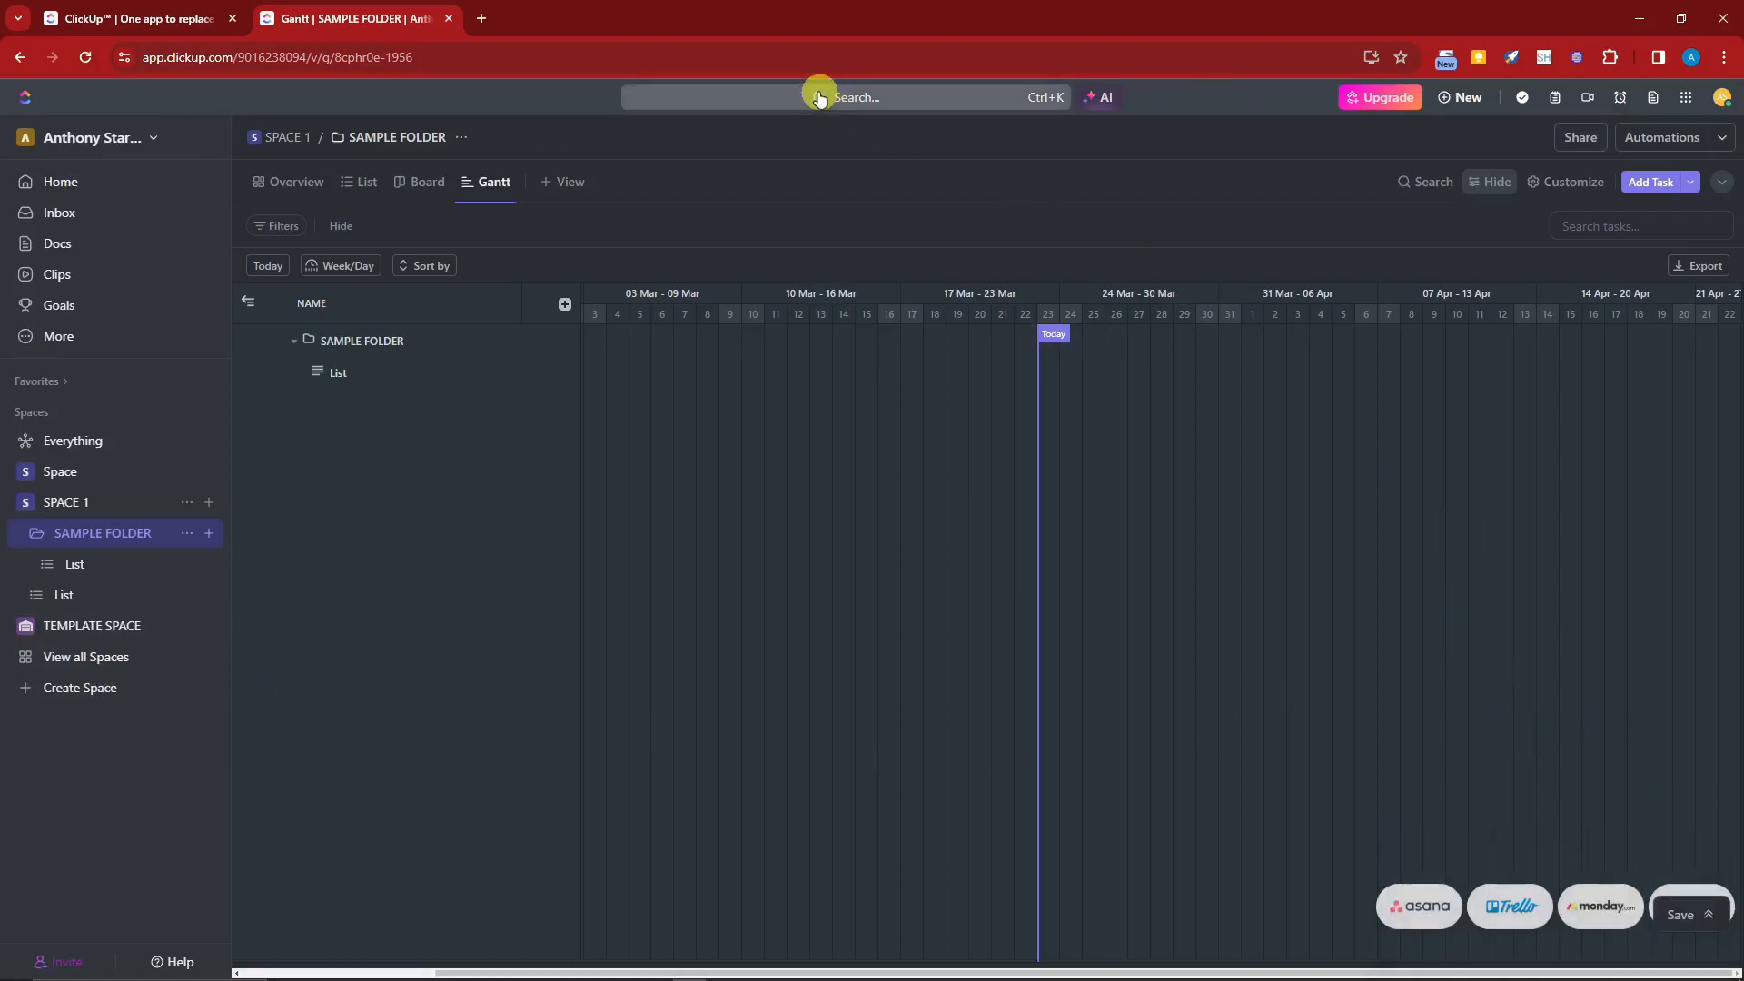